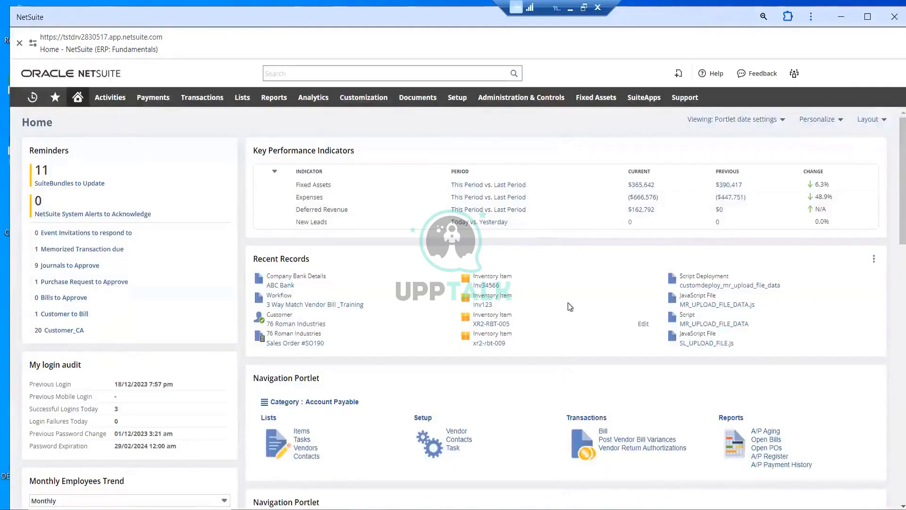
Try to open the list of existing sales orders from the home dashboard
{"action": "scroll", "coordinate": [596, 268], "scroll_direction": "down", "scroll_amount": 4}
{"action": "scroll", "coordinate": [466, 304], "scroll_direction": "up", "scroll_amount": 4}
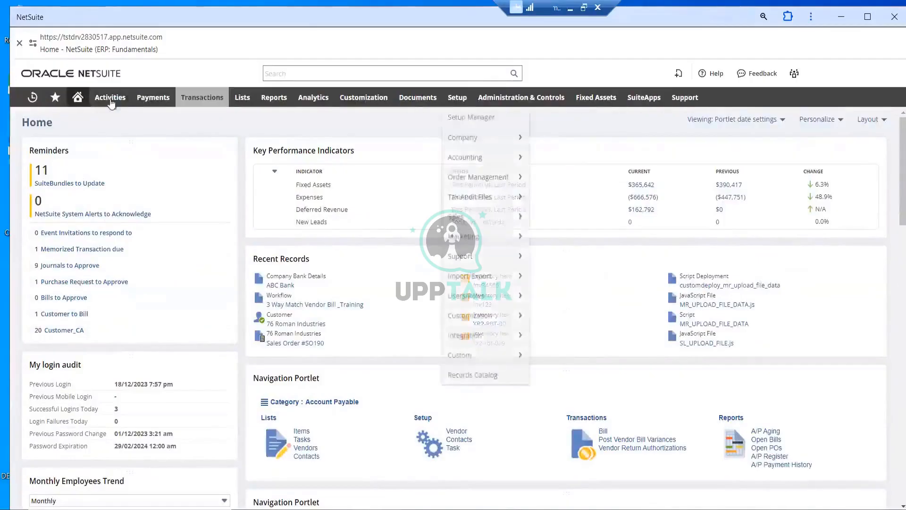
{"action": "mouse_move", "coordinate": [215, 101]}
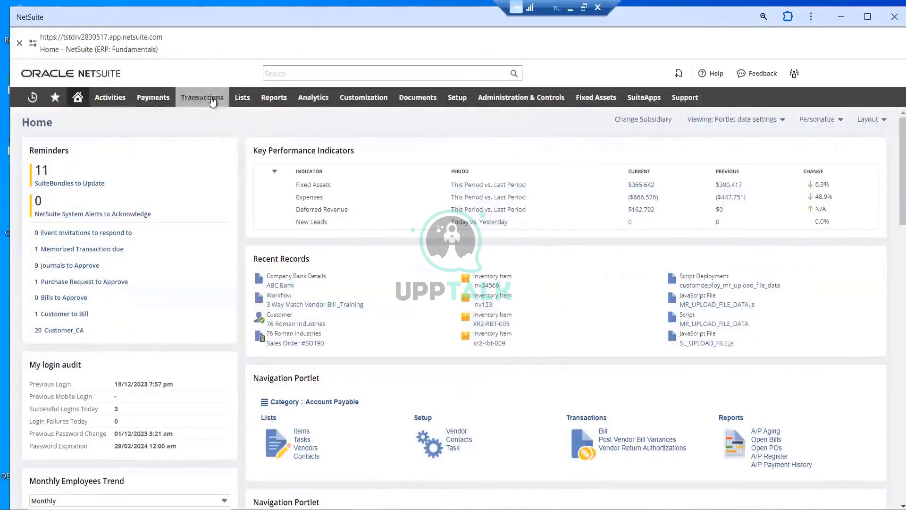
{"action": "mouse_move", "coordinate": [211, 202]}
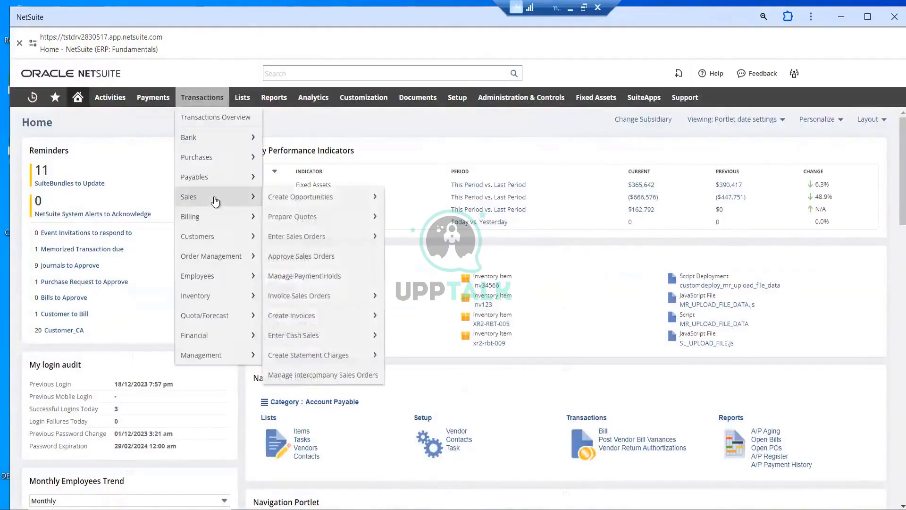
{"action": "mouse_move", "coordinate": [303, 245]}
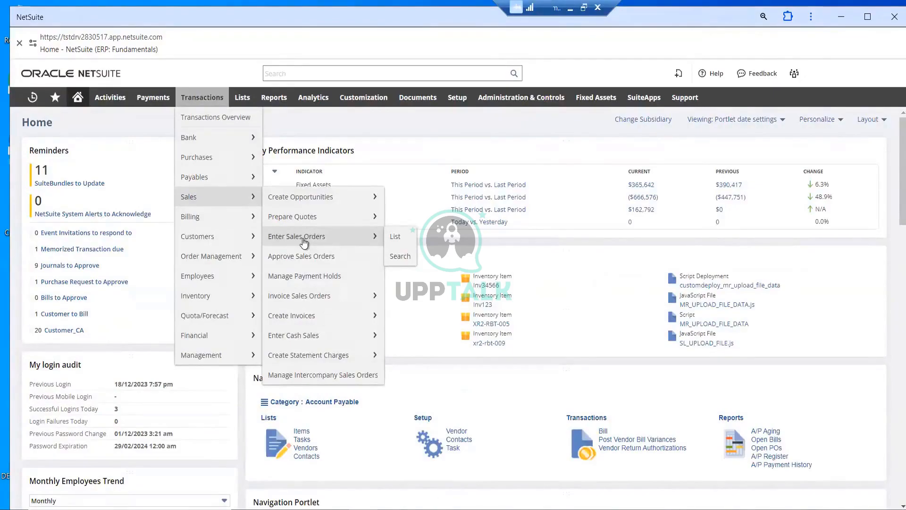
{"action": "mouse_move", "coordinate": [299, 297]}
{"action": "left_click", "coordinate": [401, 237]}
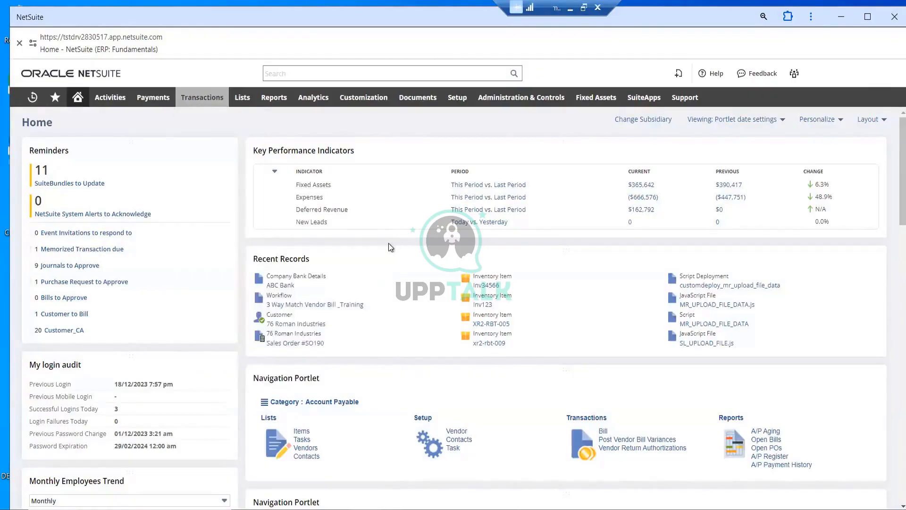
Maximize the application window and try again to open the sales orders list
{"action": "left_click", "coordinate": [865, 19]}
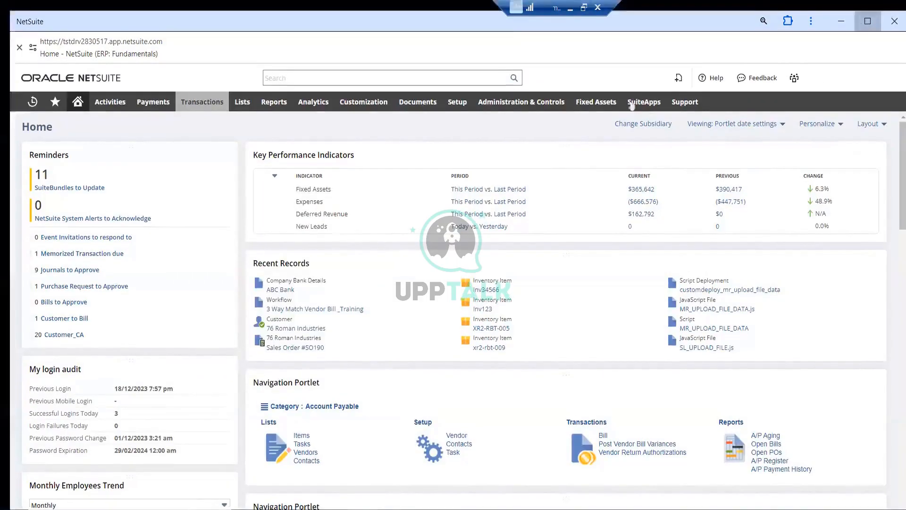
{"action": "mouse_move", "coordinate": [189, 87]}
{"action": "mouse_move", "coordinate": [193, 191]}
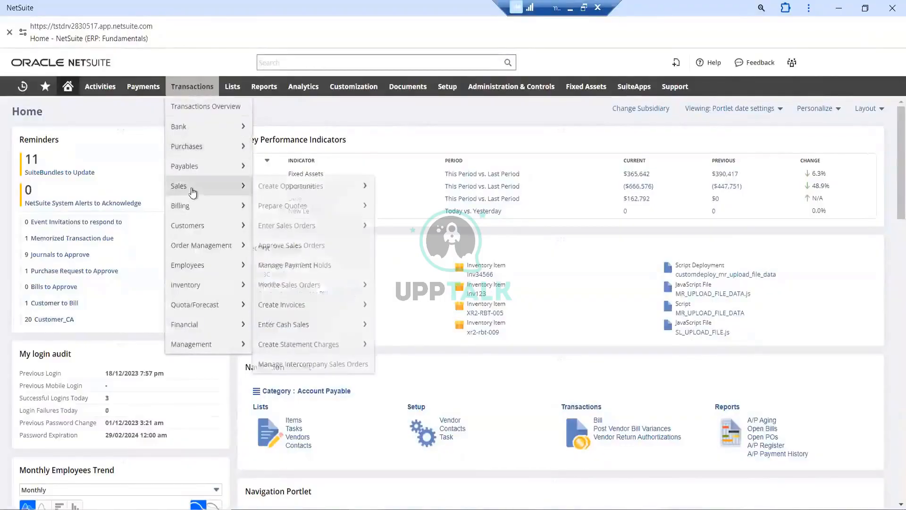
{"action": "mouse_move", "coordinate": [332, 228]}
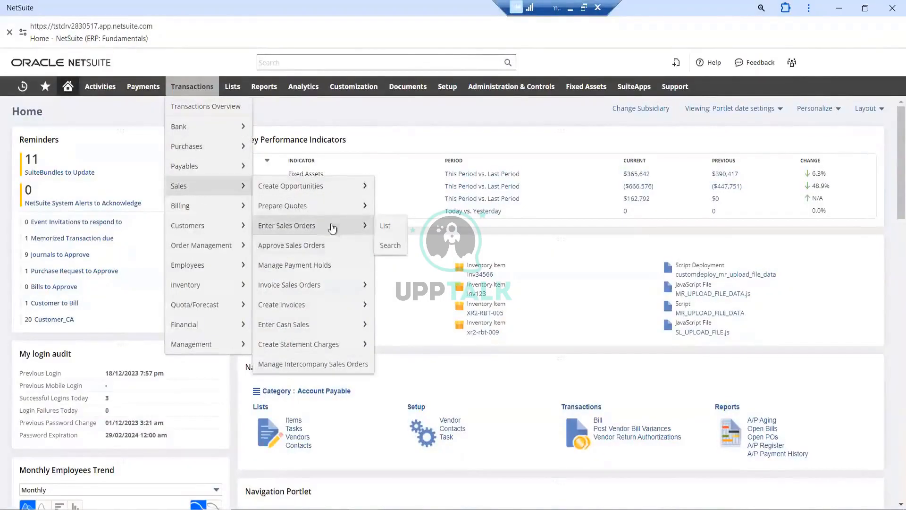
{"action": "left_click", "coordinate": [388, 226]}
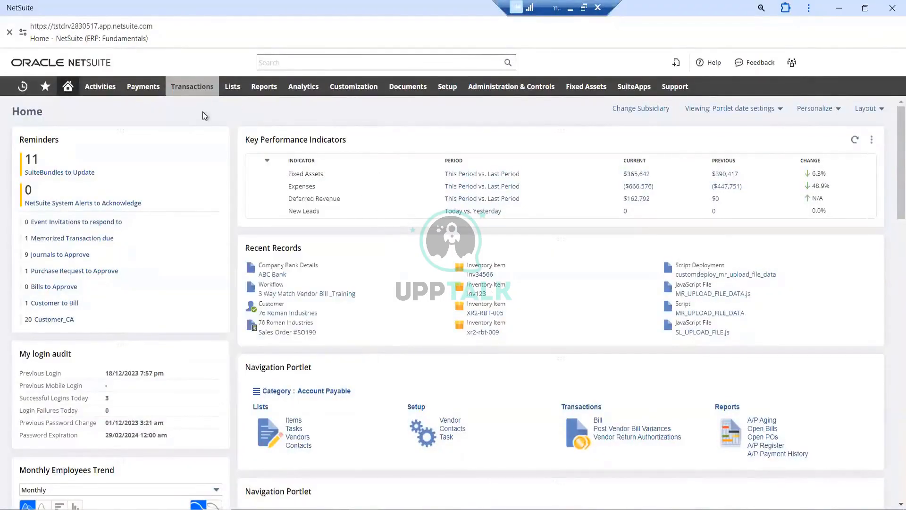
Open a blank sales order entry form from the sales transactions
{"action": "mouse_move", "coordinate": [193, 87]}
{"action": "mouse_move", "coordinate": [198, 186]}
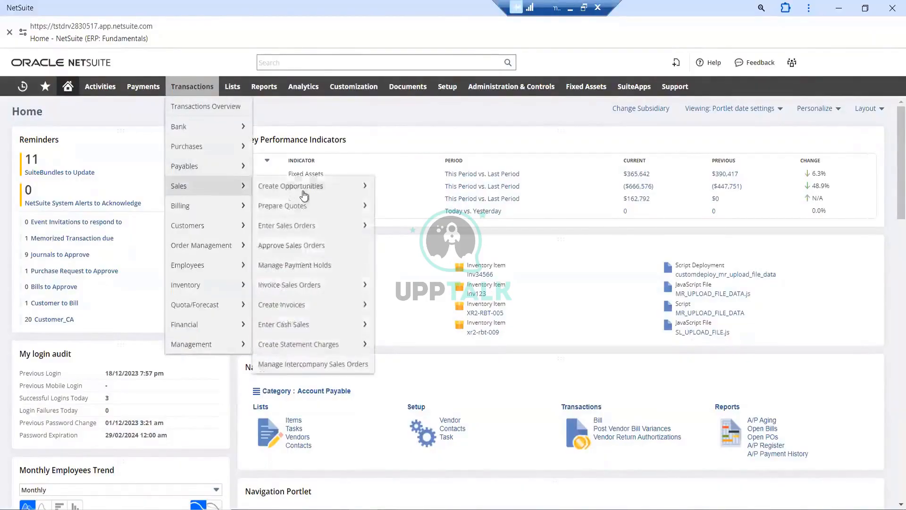
{"action": "left_click", "coordinate": [303, 227]}
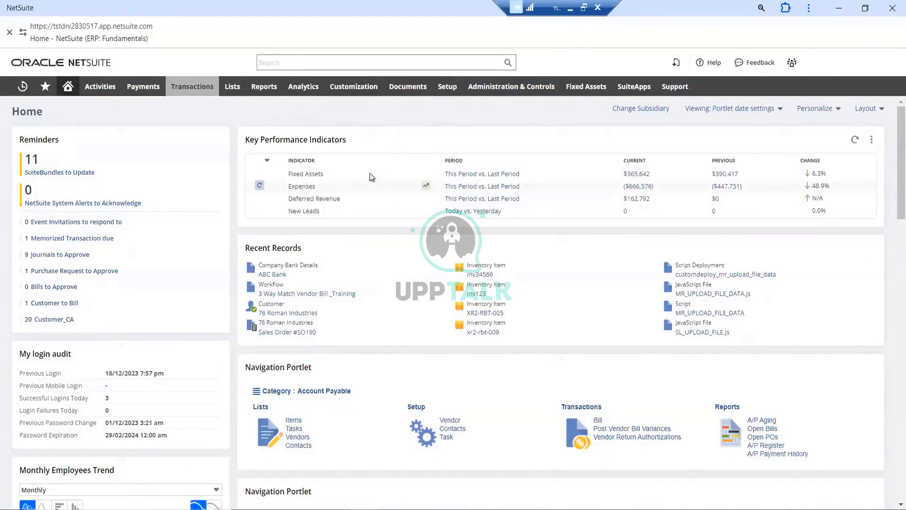
{"action": "mouse_move", "coordinate": [202, 93]}
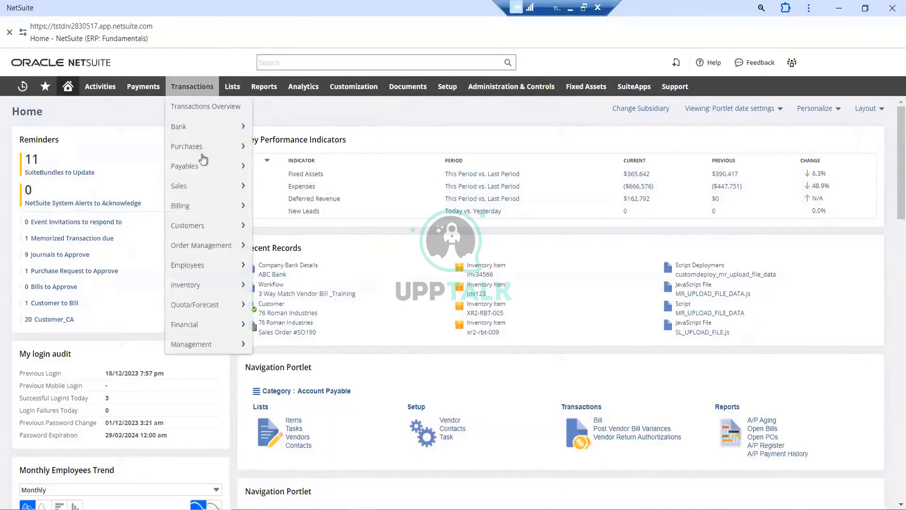
{"action": "left_click", "coordinate": [202, 185]}
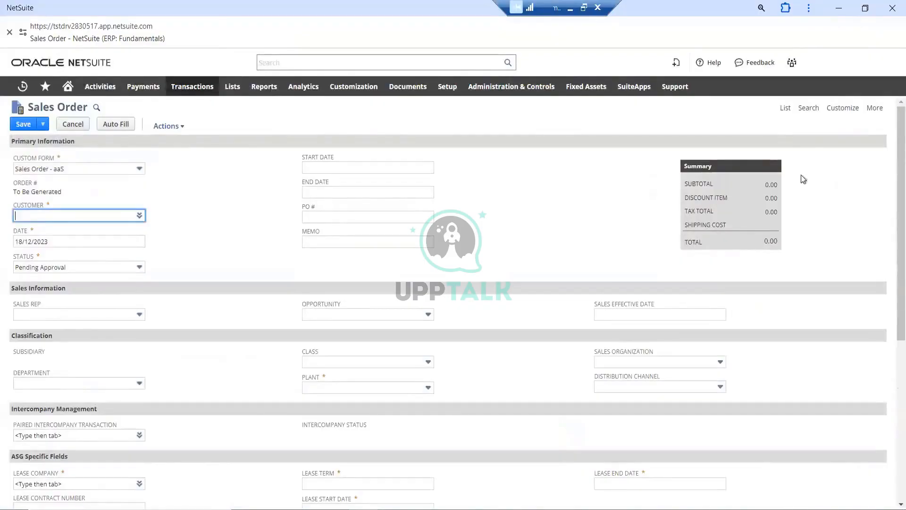
Leave the blank sales order form without saving and view the list of existing sales orders
{"action": "left_click", "coordinate": [785, 109]}
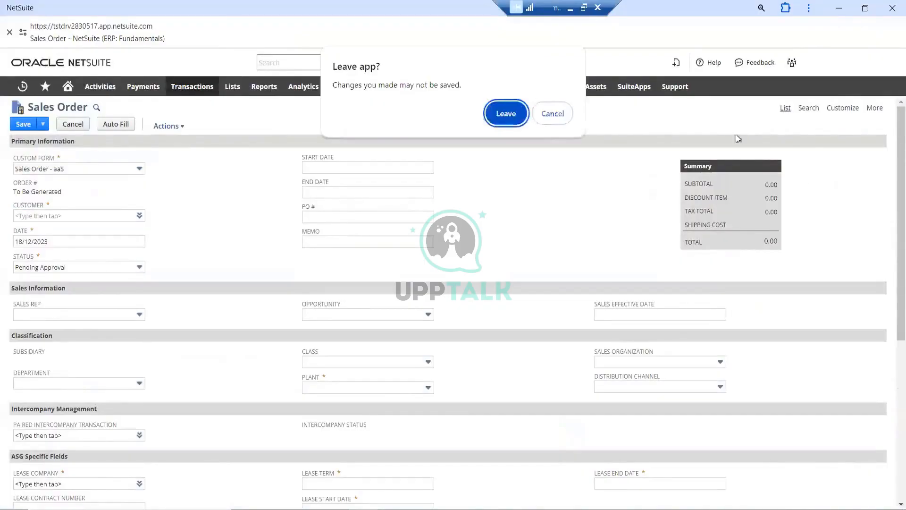
{"action": "left_click", "coordinate": [507, 113]}
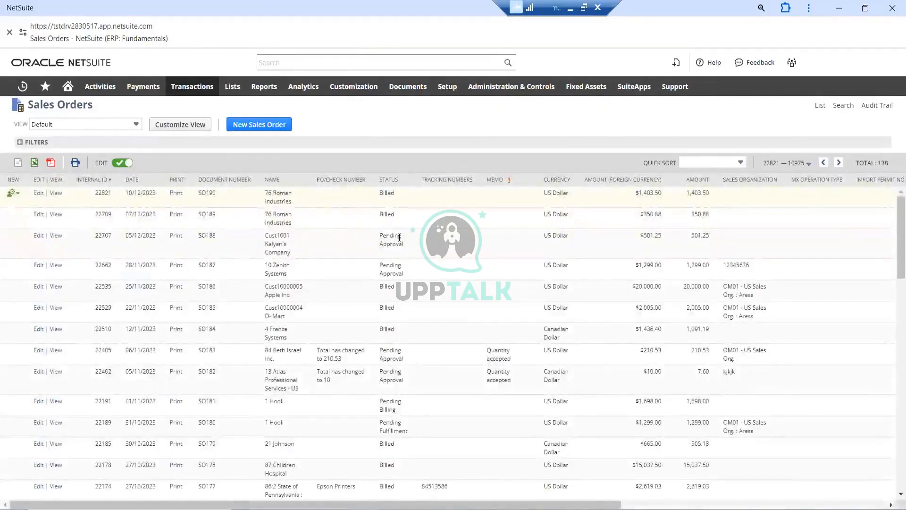
{"action": "scroll", "coordinate": [340, 292], "scroll_direction": "down", "scroll_amount": 3}
{"action": "scroll", "coordinate": [375, 338], "scroll_direction": "up", "scroll_amount": 3}
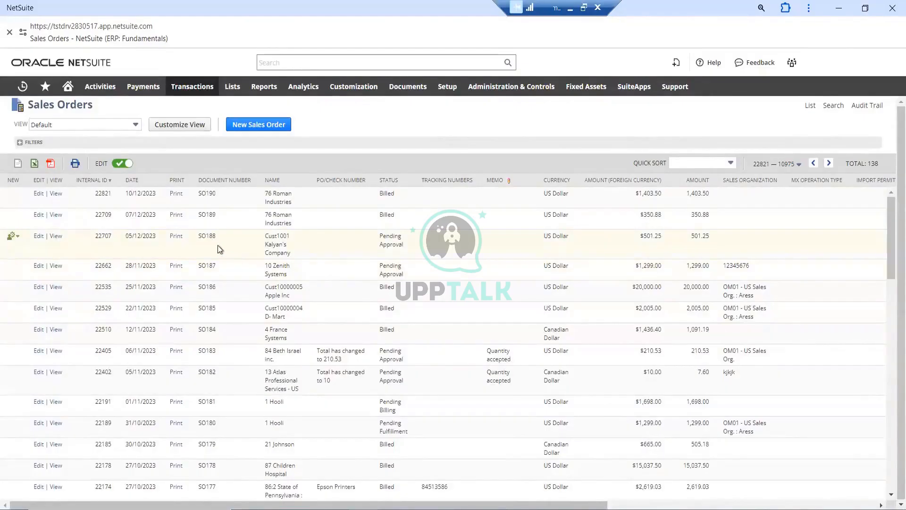
Open the newest sales order for 76 Roman Industries in view mode and look through the record
{"action": "left_click", "coordinate": [57, 196]}
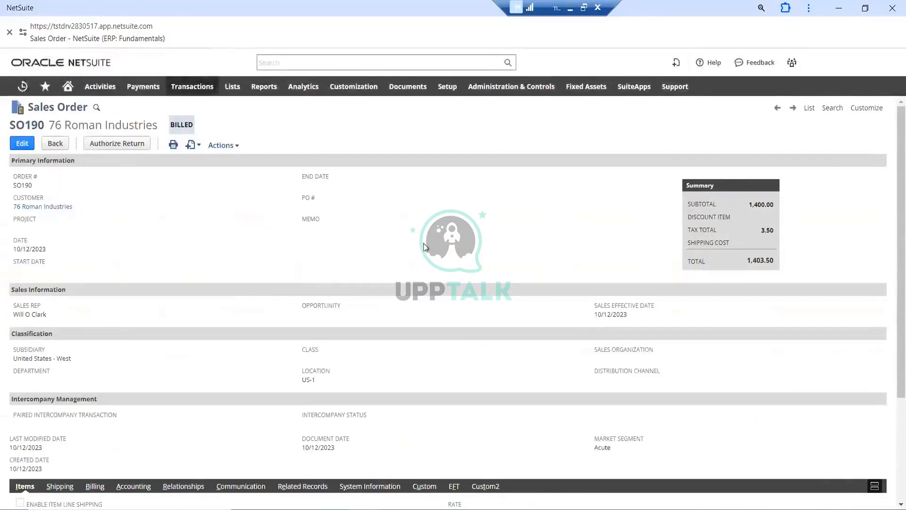
{"action": "scroll", "coordinate": [515, 244], "scroll_direction": "down", "scroll_amount": 3}
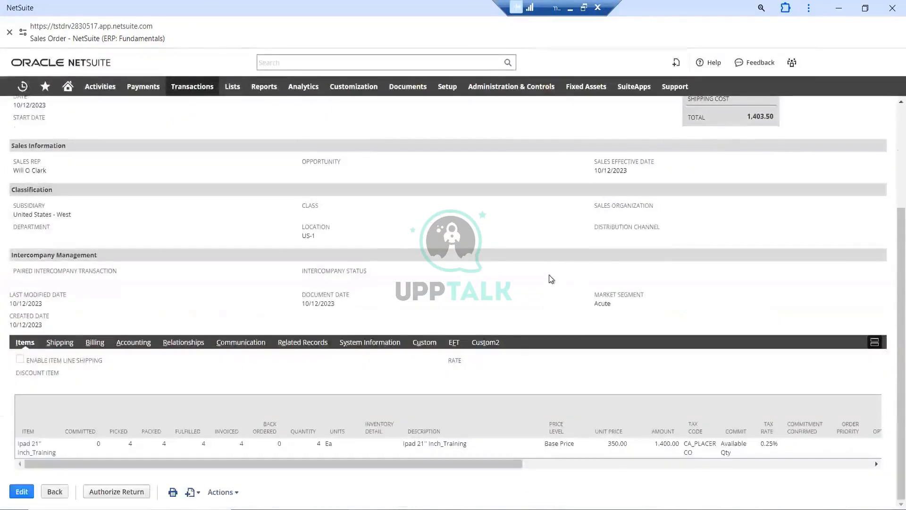
{"action": "scroll", "coordinate": [502, 276], "scroll_direction": "up", "scroll_amount": 3}
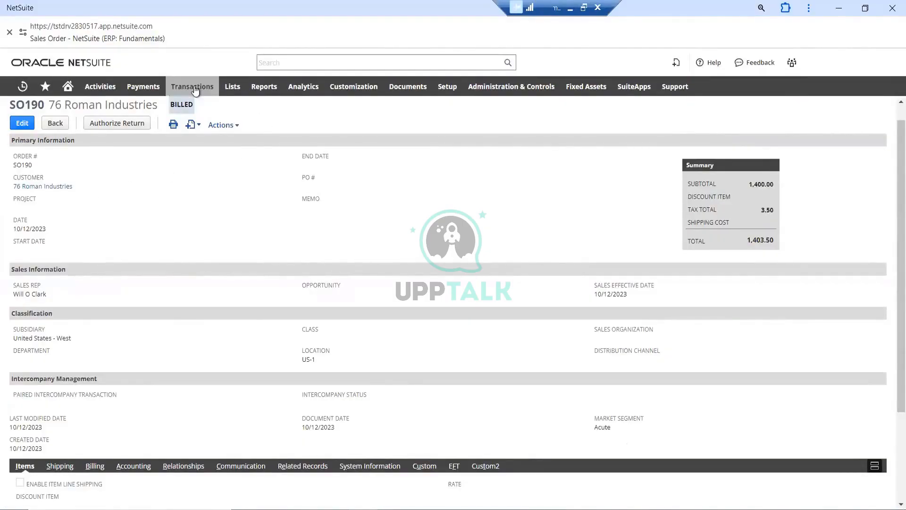
{"action": "mouse_move", "coordinate": [192, 87]}
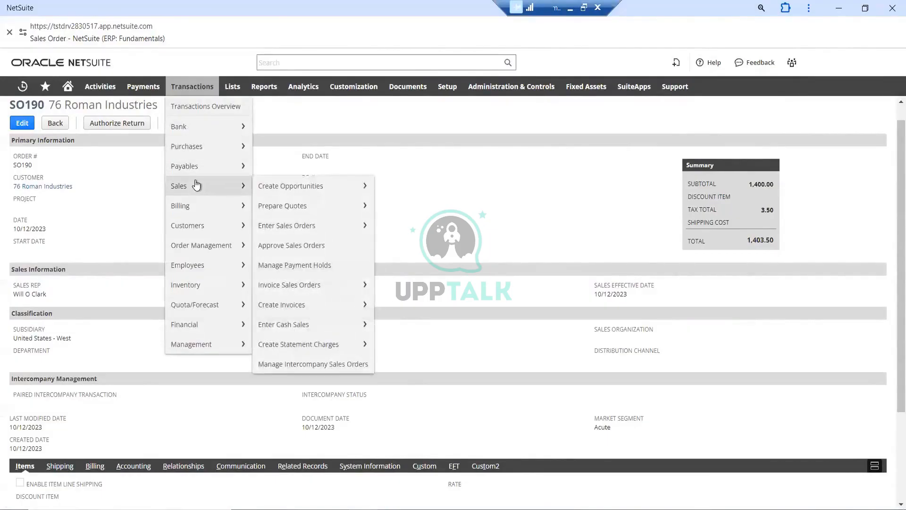
{"action": "mouse_move", "coordinate": [196, 189]}
{"action": "mouse_move", "coordinate": [287, 228]}
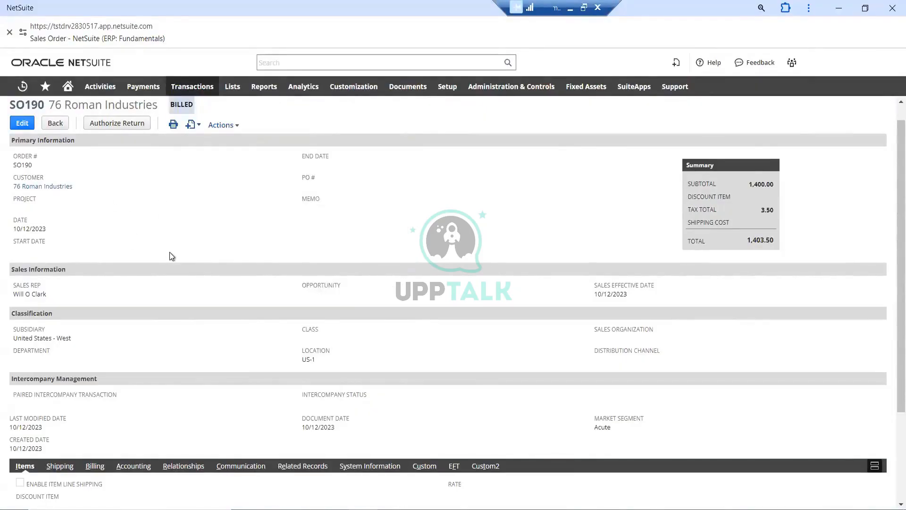
Examine the sales order's customer, sales, classification and intercompany fields, along with its item line
{"action": "scroll", "coordinate": [182, 252], "scroll_direction": "down", "scroll_amount": 1}
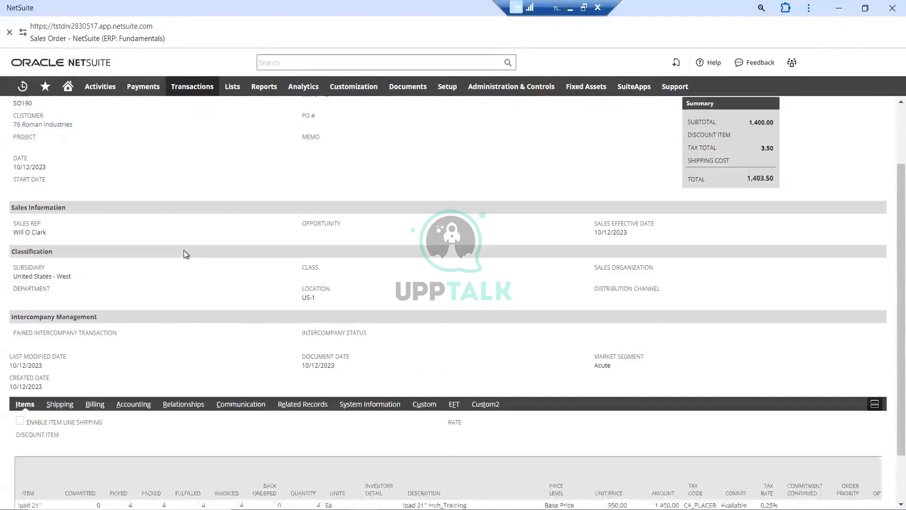
{"action": "scroll", "coordinate": [189, 255], "scroll_direction": "up", "scroll_amount": 1}
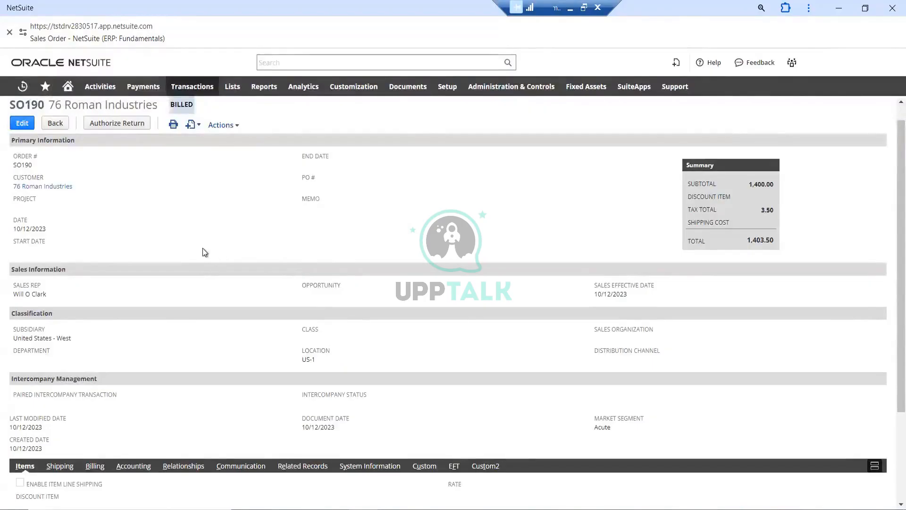
{"action": "scroll", "coordinate": [191, 249], "scroll_direction": "down", "scroll_amount": 1}
{"action": "scroll", "coordinate": [190, 252], "scroll_direction": "down", "scroll_amount": 1}
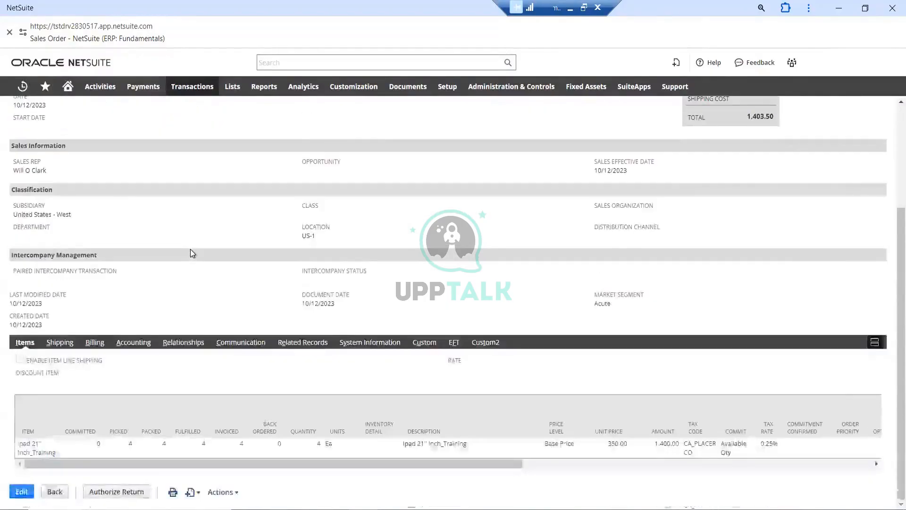
{"action": "scroll", "coordinate": [191, 253], "scroll_direction": "up", "scroll_amount": 1}
{"action": "scroll", "coordinate": [192, 253], "scroll_direction": "up", "scroll_amount": 2}
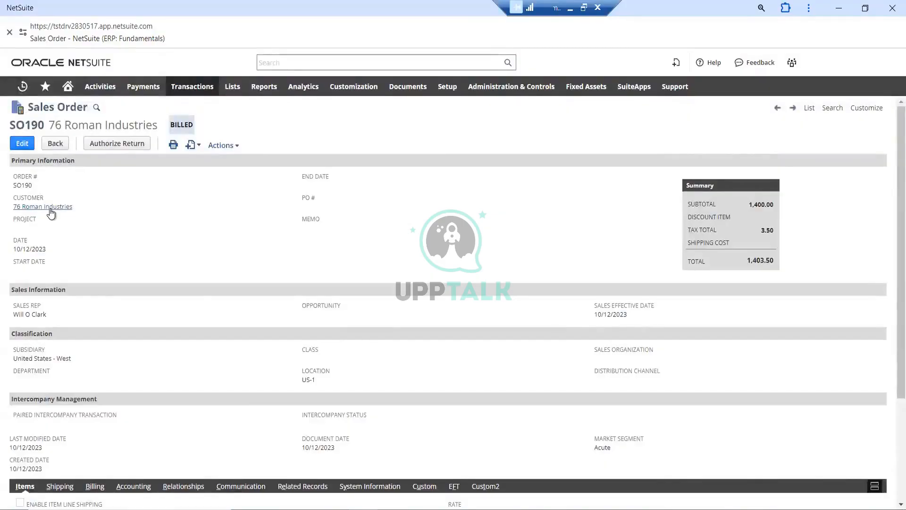
{"action": "scroll", "coordinate": [31, 254], "scroll_direction": "down", "scroll_amount": 1}
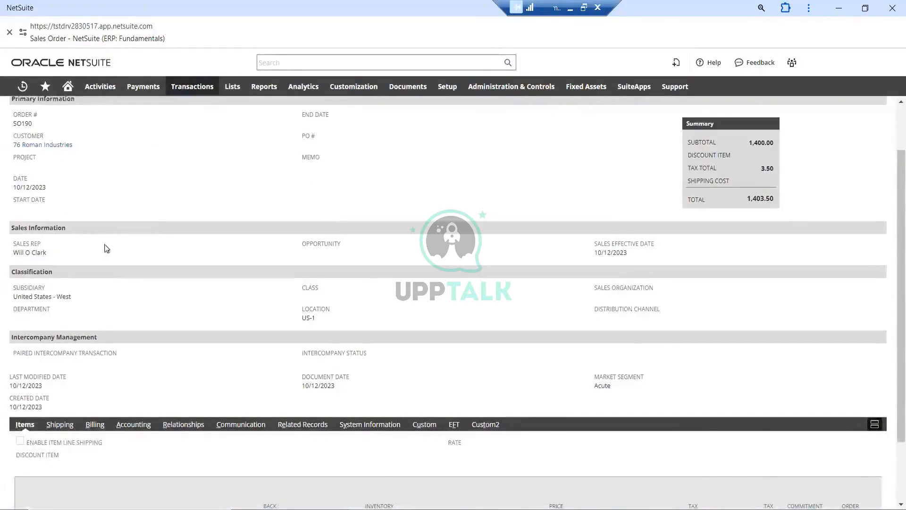
{"action": "scroll", "coordinate": [104, 244], "scroll_direction": "down", "scroll_amount": 1}
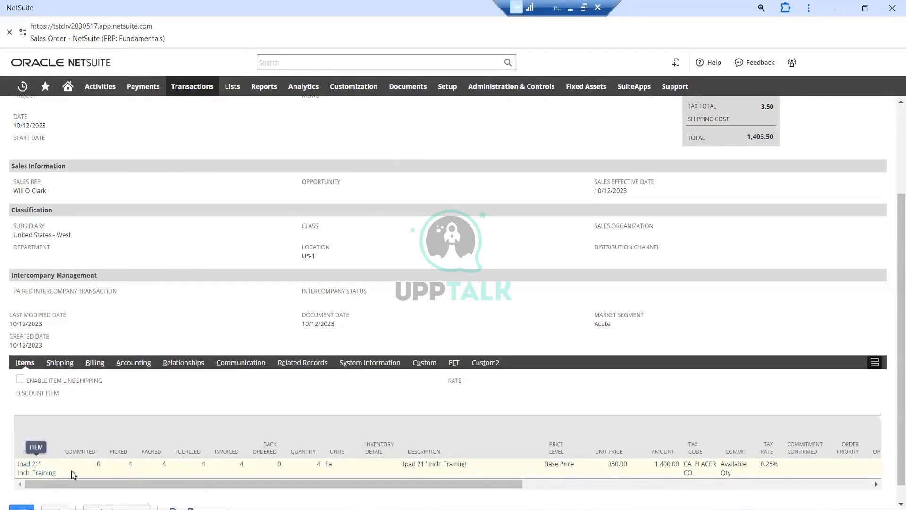
{"action": "scroll", "coordinate": [163, 412], "scroll_direction": "up", "scroll_amount": 3}
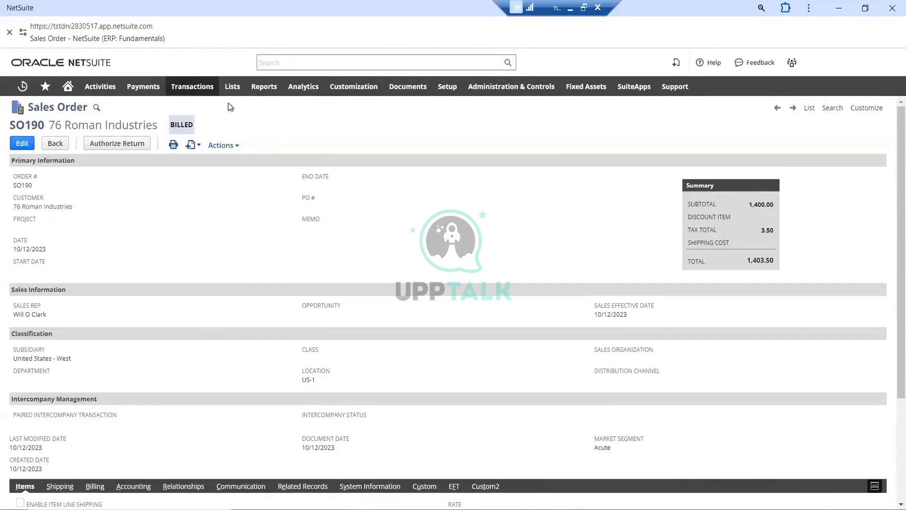
{"action": "mouse_move", "coordinate": [200, 93]}
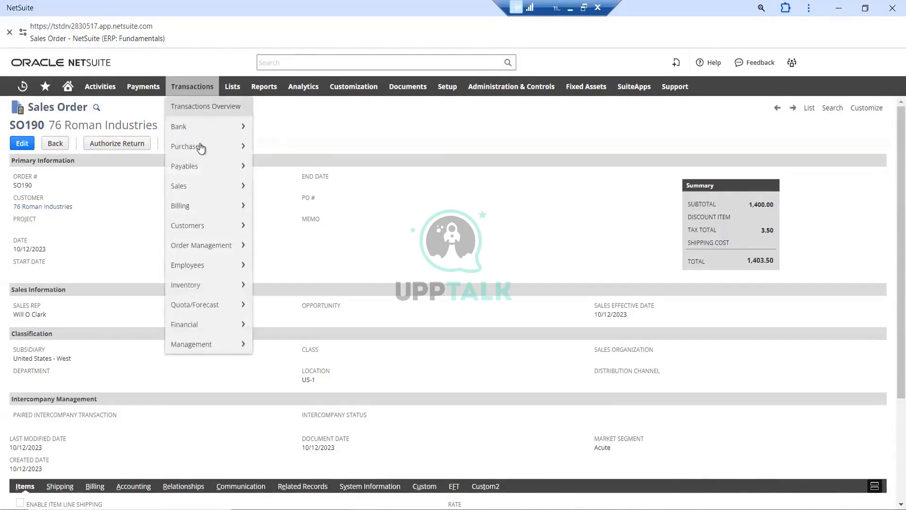
{"action": "mouse_move", "coordinate": [200, 147]}
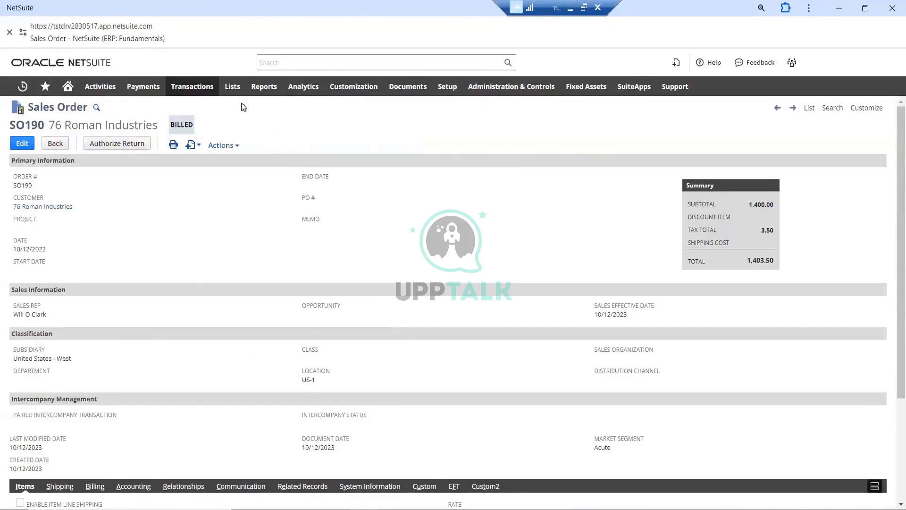
{"action": "mouse_move", "coordinate": [233, 95]}
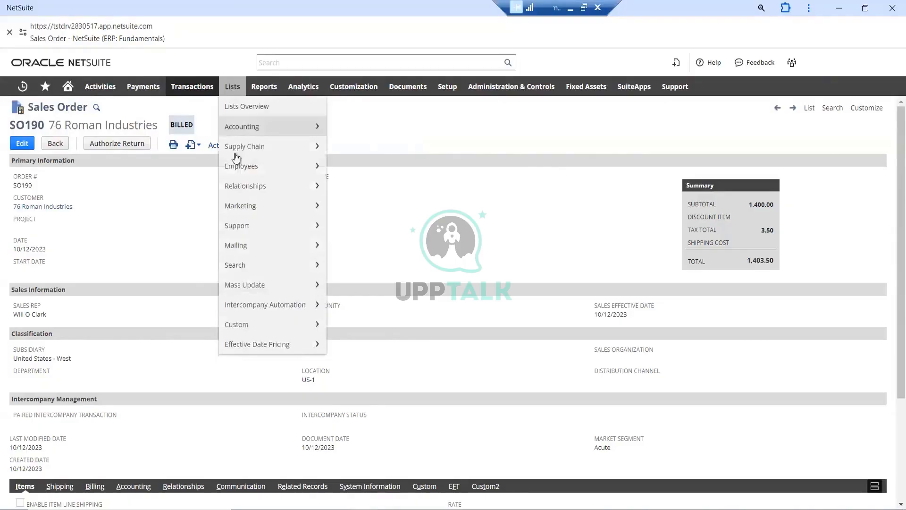
{"action": "mouse_move", "coordinate": [237, 168]}
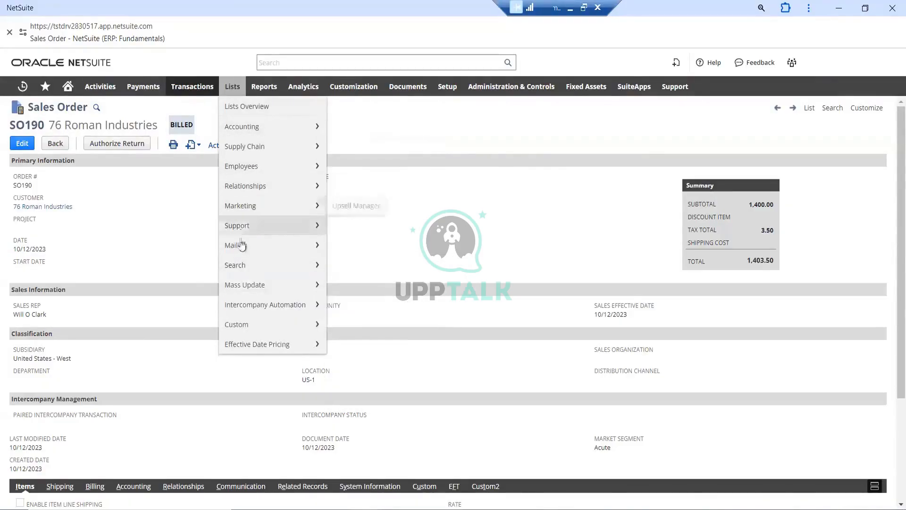
{"action": "mouse_move", "coordinate": [243, 285]}
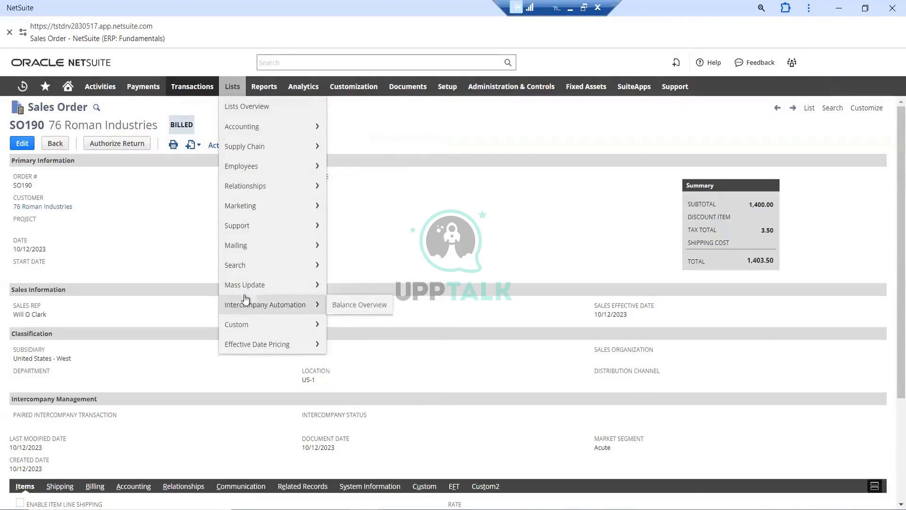
{"action": "mouse_move", "coordinate": [248, 253]}
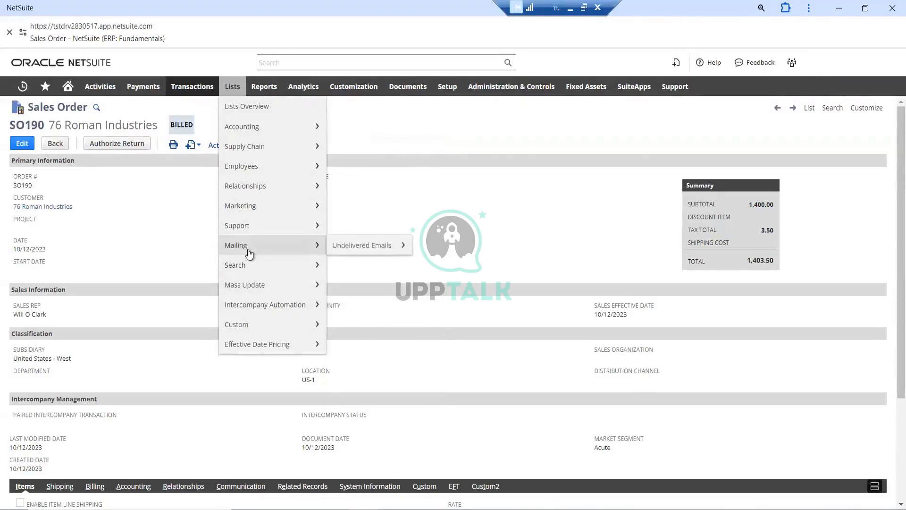
{"action": "mouse_move", "coordinate": [255, 227]}
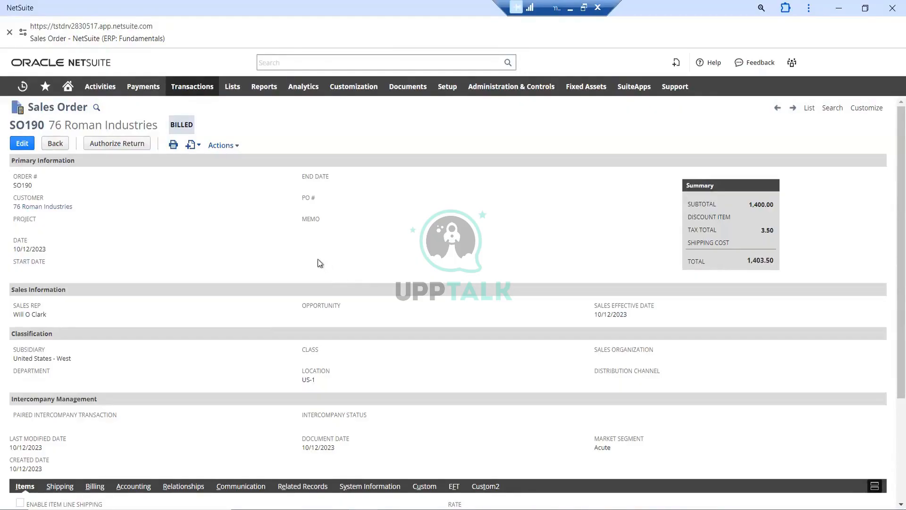
Review the billed sales order in view mode from its primary information down to the item line
{"action": "scroll", "coordinate": [401, 244], "scroll_direction": "down", "scroll_amount": 1}
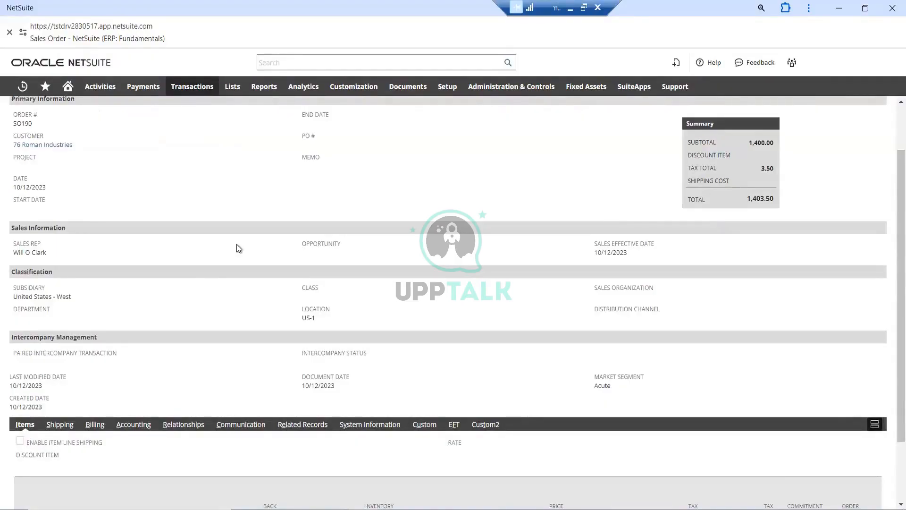
{"action": "scroll", "coordinate": [237, 245], "scroll_direction": "down", "scroll_amount": 2}
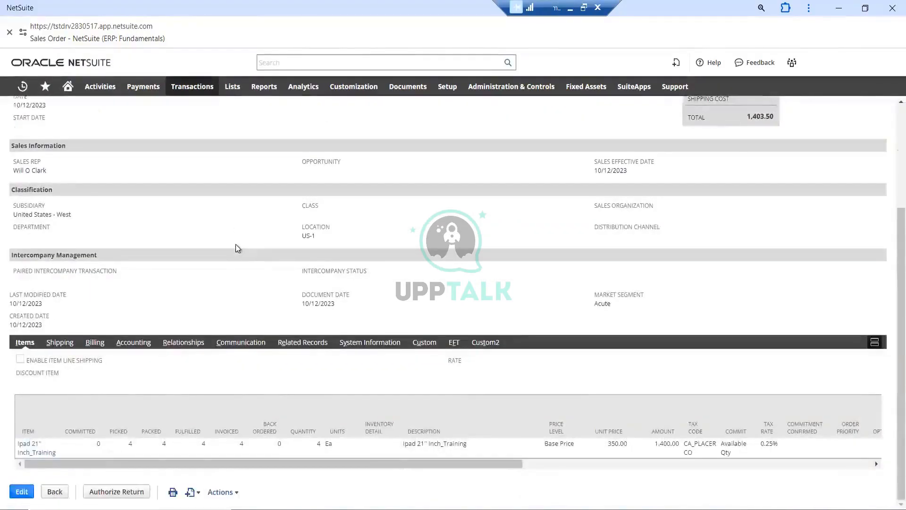
{"action": "scroll", "coordinate": [236, 244], "scroll_direction": "up", "scroll_amount": 3}
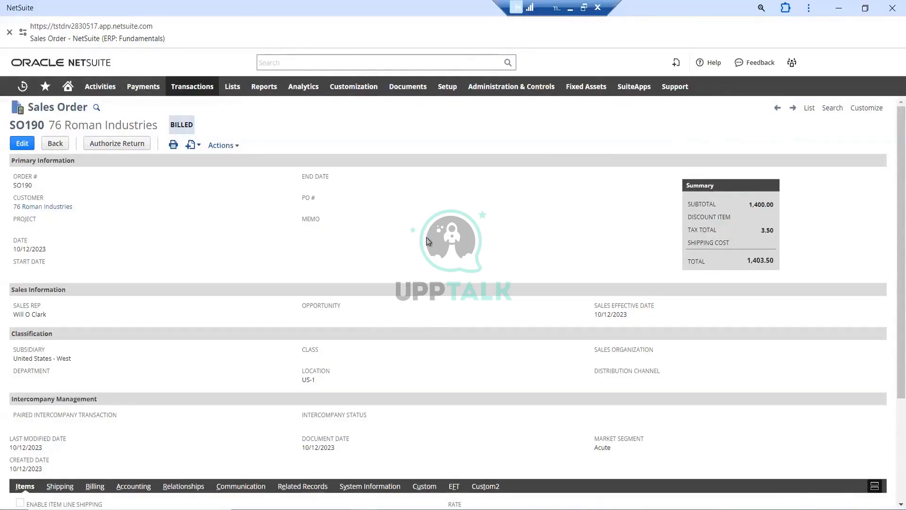
{"action": "scroll", "coordinate": [427, 241], "scroll_direction": "down", "scroll_amount": 3}
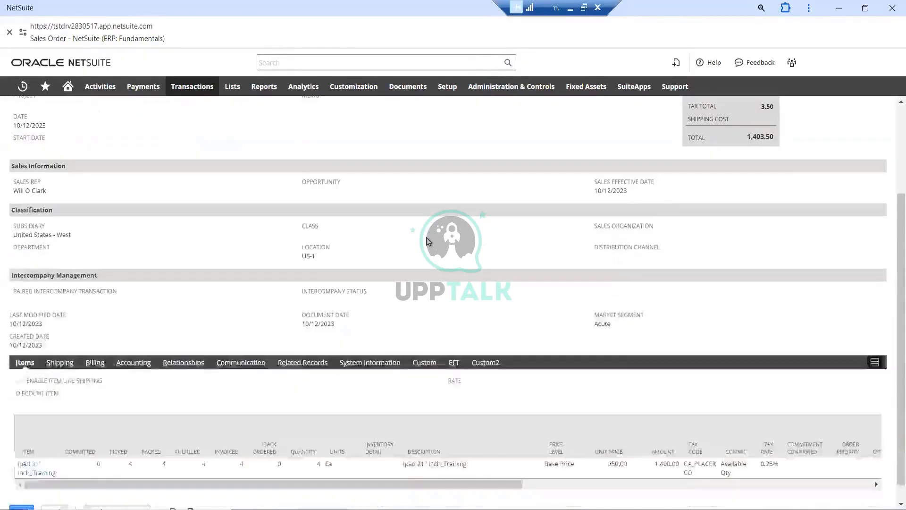
Open the sales order for editing and examine its editable header fields, classification, market segment and item lines
{"action": "scroll", "coordinate": [373, 223], "scroll_direction": "up", "scroll_amount": 3}
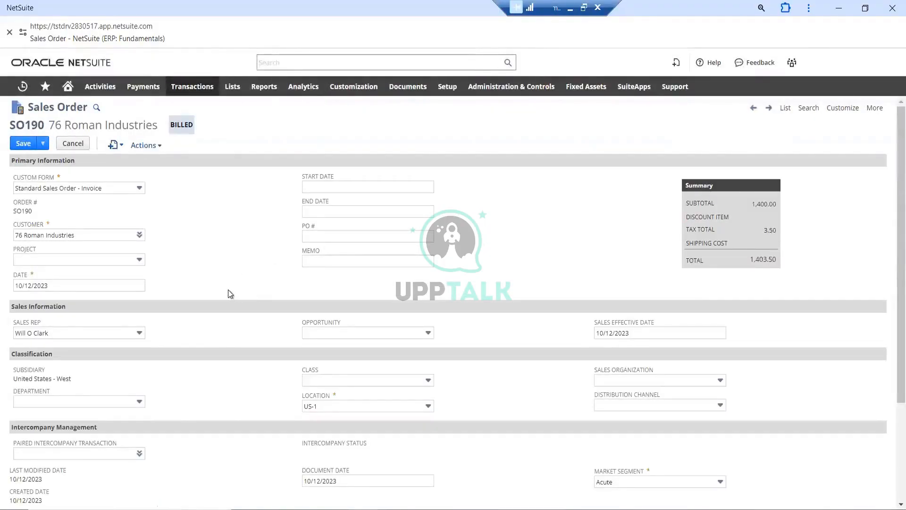
{"action": "scroll", "coordinate": [219, 293], "scroll_direction": "down", "scroll_amount": 6}
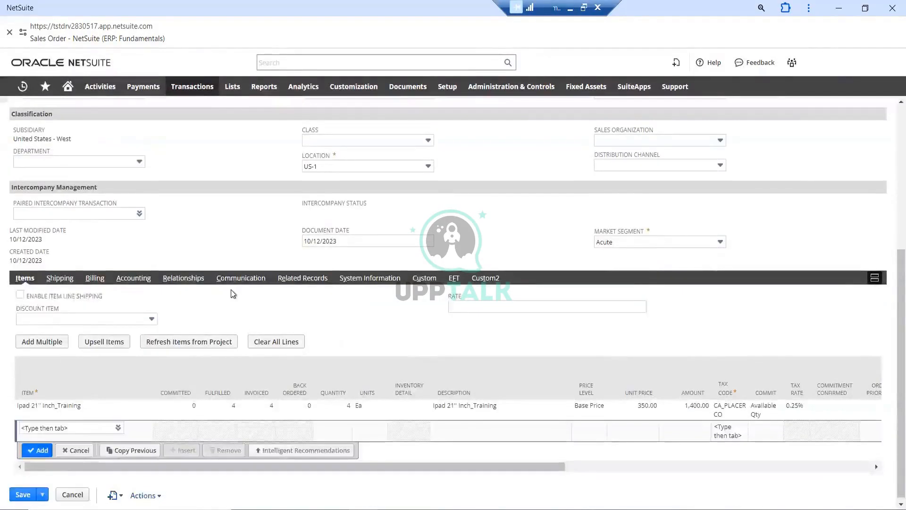
{"action": "scroll", "coordinate": [234, 287], "scroll_direction": "up", "scroll_amount": 4}
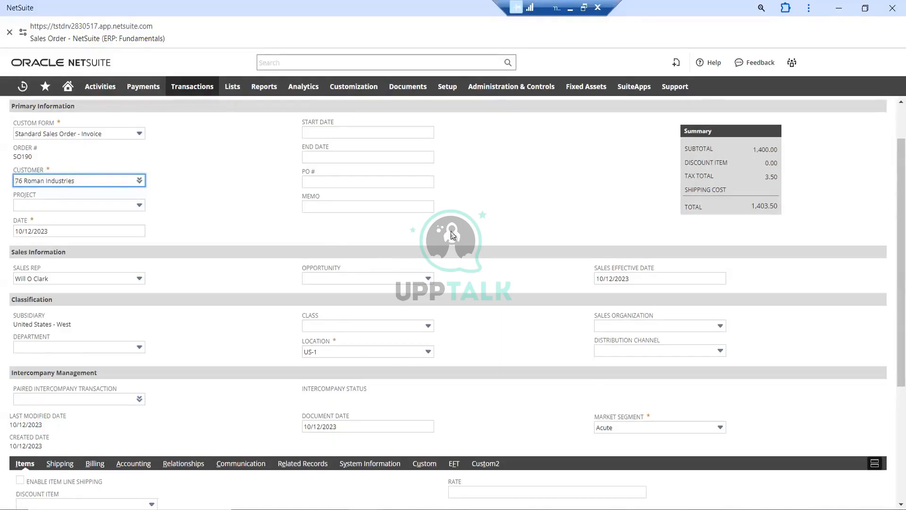
{"action": "scroll", "coordinate": [451, 235], "scroll_direction": "down", "scroll_amount": 3}
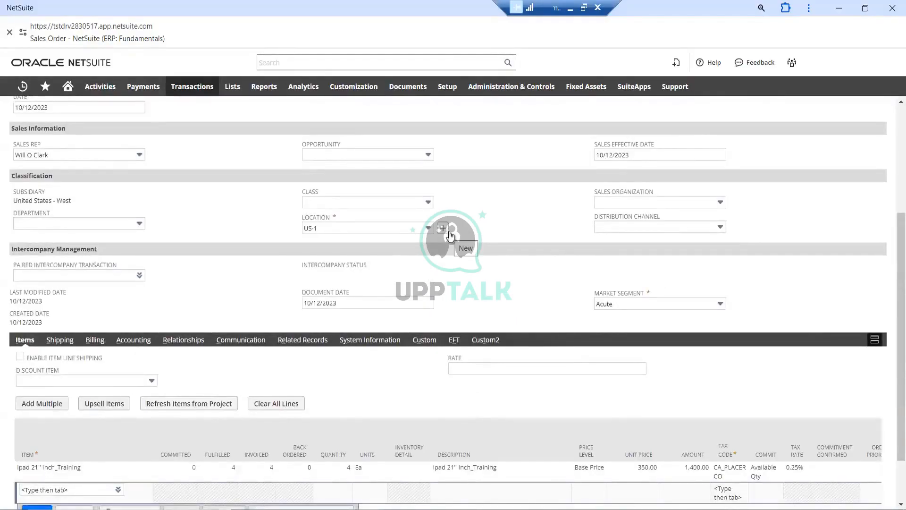
{"action": "scroll", "coordinate": [485, 235], "scroll_direction": "up", "scroll_amount": 3}
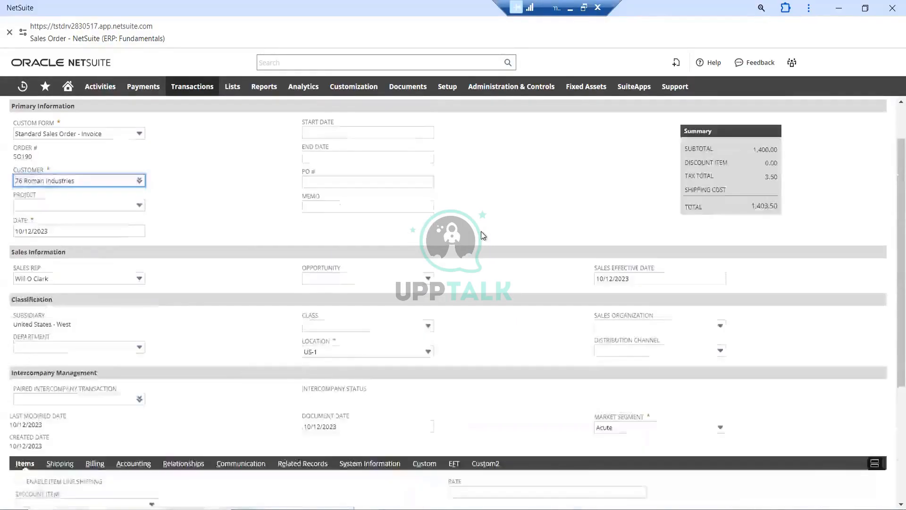
{"action": "scroll", "coordinate": [448, 244], "scroll_direction": "up", "scroll_amount": 2}
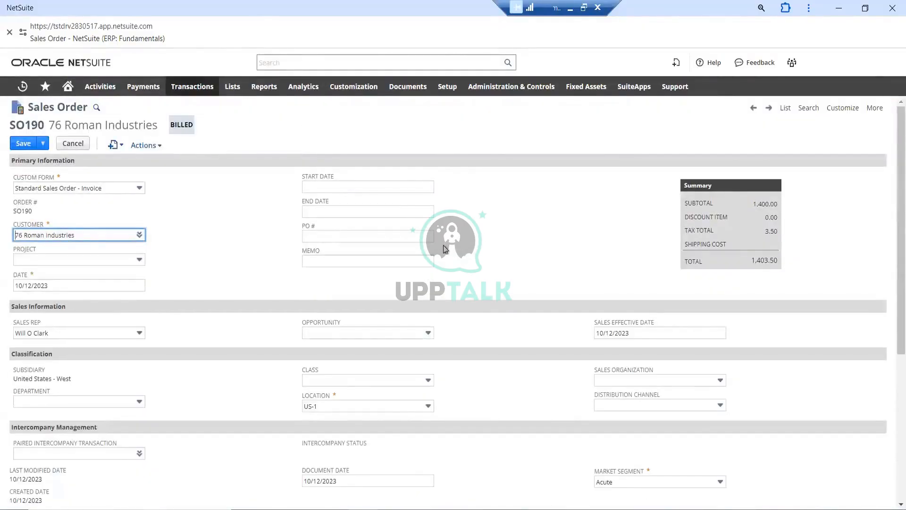
{"action": "scroll", "coordinate": [445, 249], "scroll_direction": "down", "scroll_amount": 5}
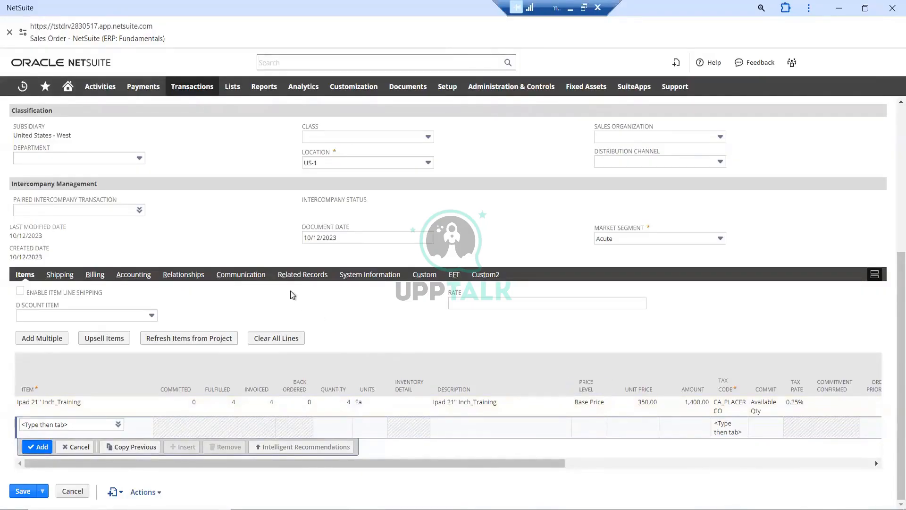
{"action": "scroll", "coordinate": [290, 290], "scroll_direction": "up", "scroll_amount": 5}
{"action": "scroll", "coordinate": [268, 265], "scroll_direction": "down", "scroll_amount": 3}
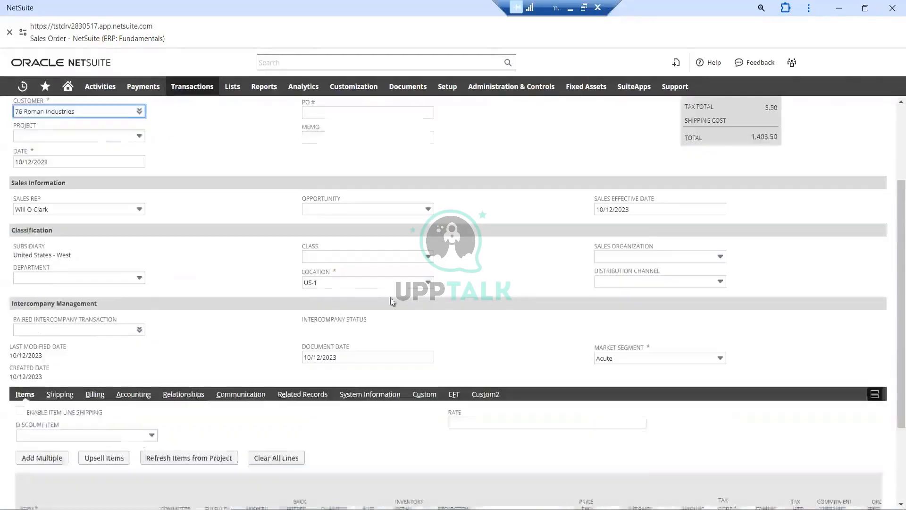
{"action": "scroll", "coordinate": [483, 324], "scroll_direction": "down", "scroll_amount": 3}
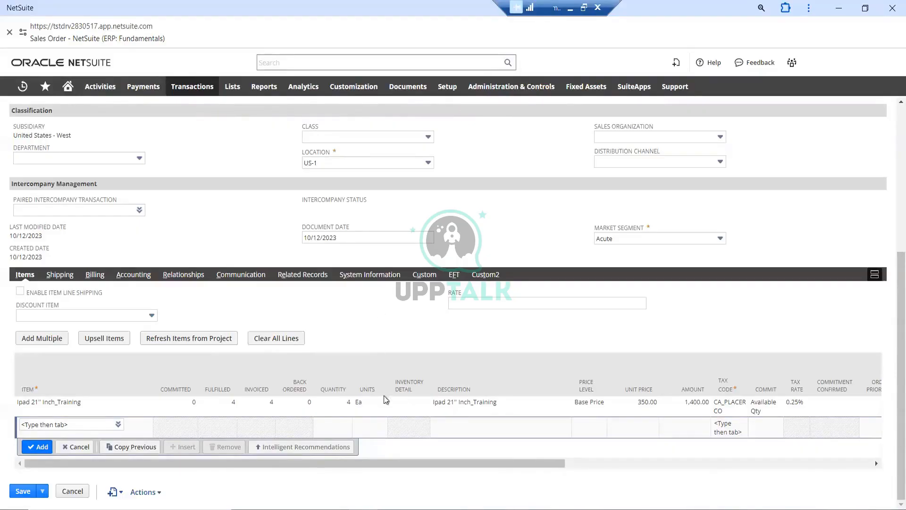
{"action": "left_click", "coordinate": [492, 308]}
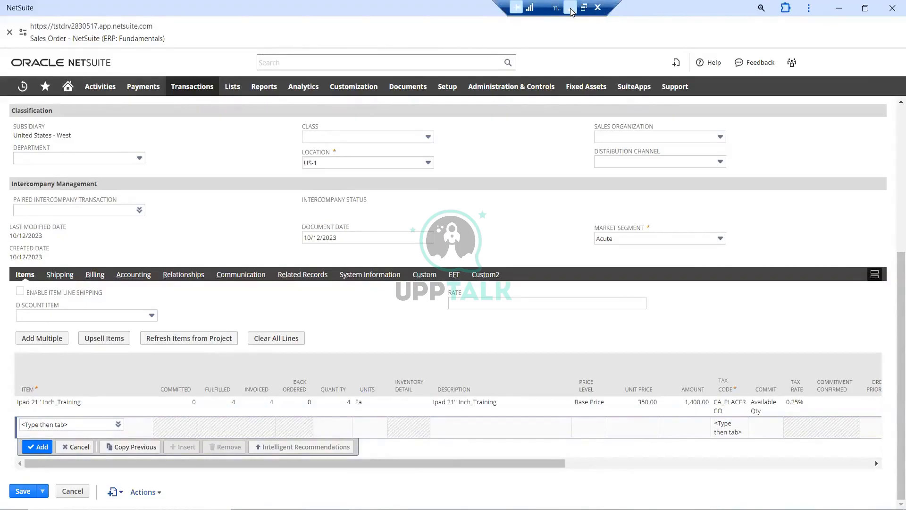
{"action": "scroll", "coordinate": [226, 184], "scroll_direction": "up", "scroll_amount": 5}
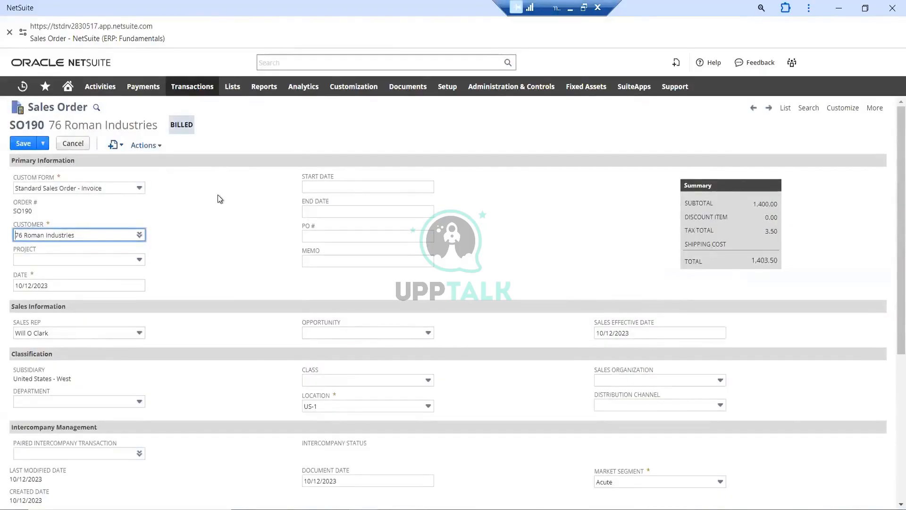
{"action": "scroll", "coordinate": [214, 193], "scroll_direction": "down", "scroll_amount": 5}
{"action": "scroll", "coordinate": [234, 203], "scroll_direction": "up", "scroll_amount": 5}
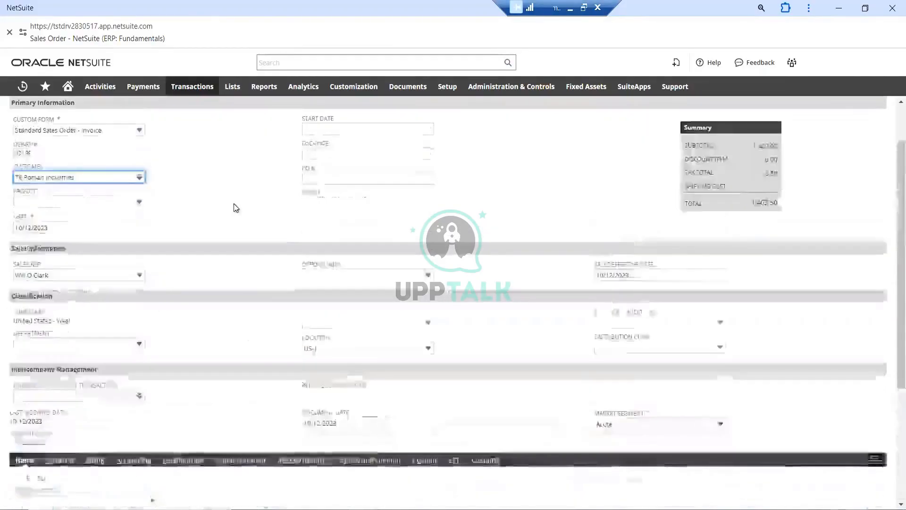
Leave the existing order without saving, open a blank sales order form and look over its sections
{"action": "mouse_move", "coordinate": [192, 88]}
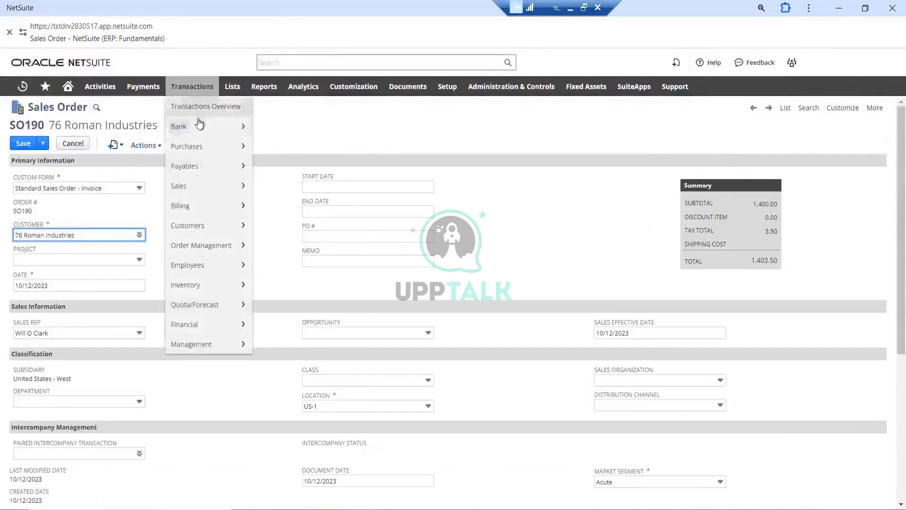
{"action": "mouse_move", "coordinate": [198, 188]}
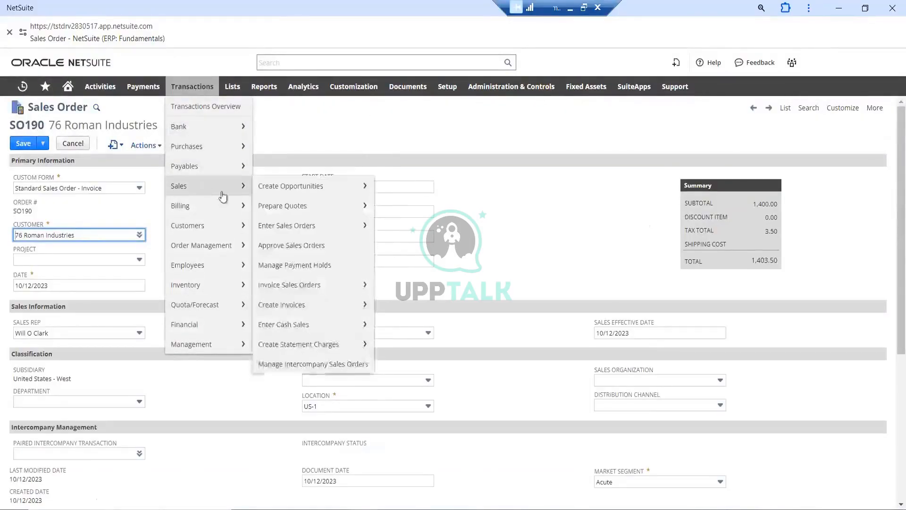
{"action": "left_click", "coordinate": [288, 231]}
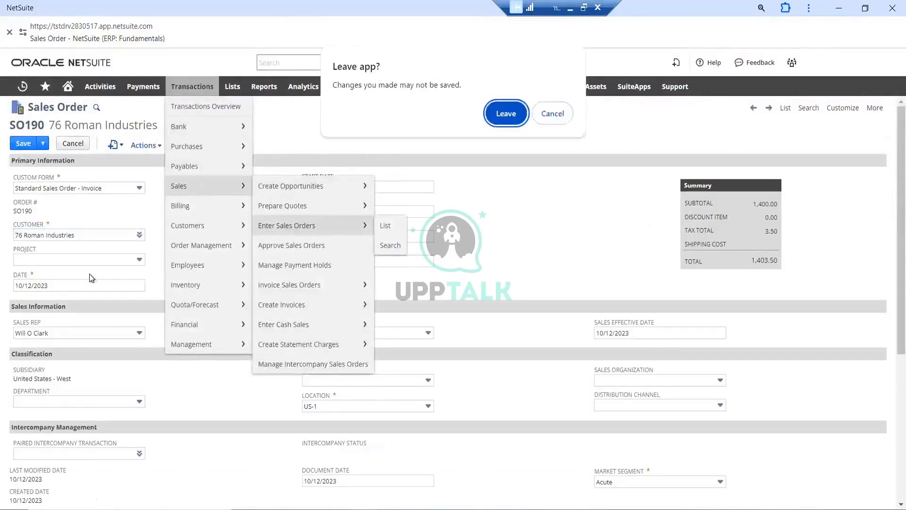
{"action": "left_click", "coordinate": [504, 112]}
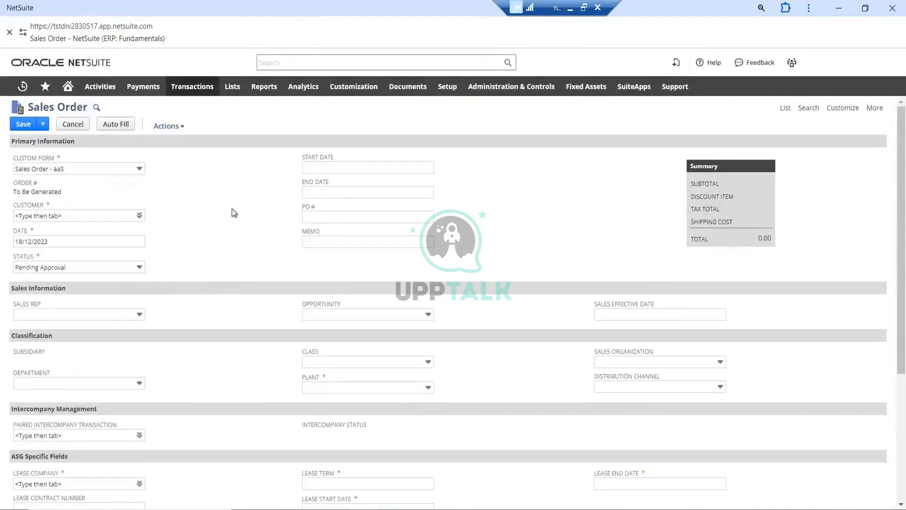
{"action": "scroll", "coordinate": [265, 225], "scroll_direction": "down", "scroll_amount": 6}
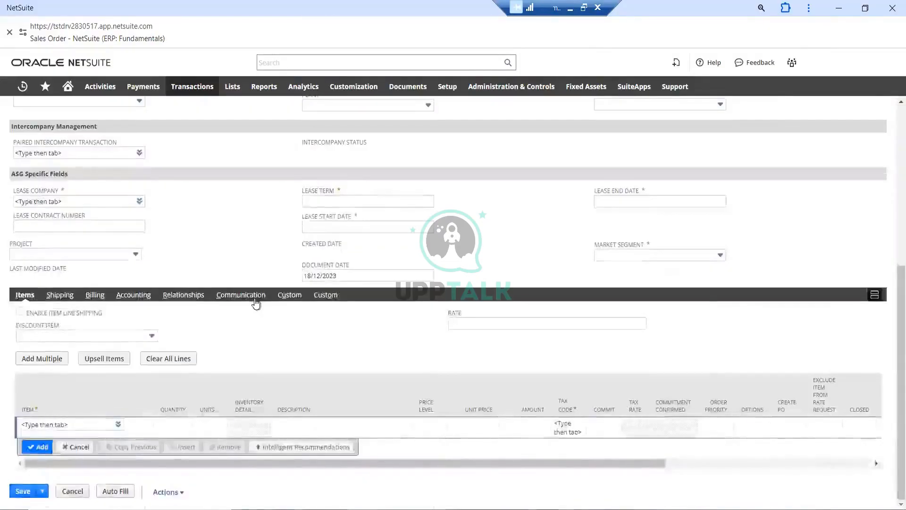
{"action": "scroll", "coordinate": [255, 301], "scroll_direction": "up", "scroll_amount": 6}
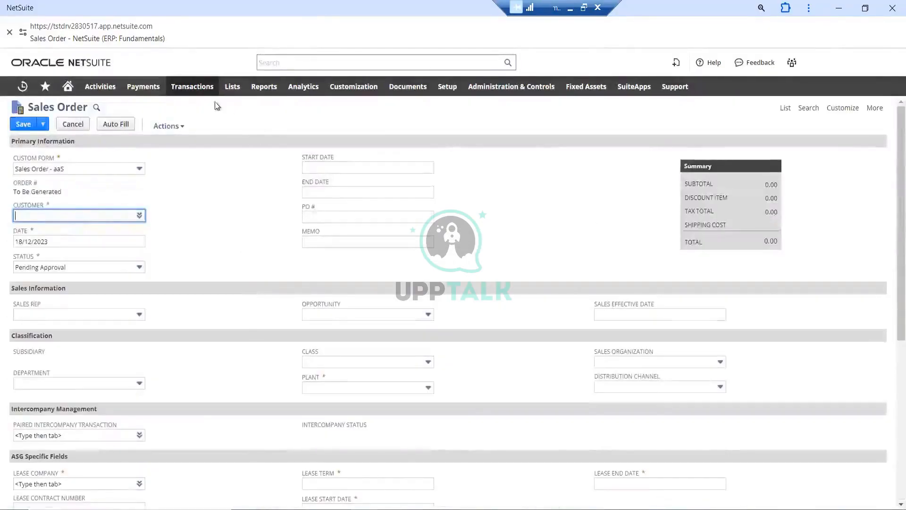
{"action": "mouse_move", "coordinate": [193, 87]}
{"action": "mouse_move", "coordinate": [208, 193]}
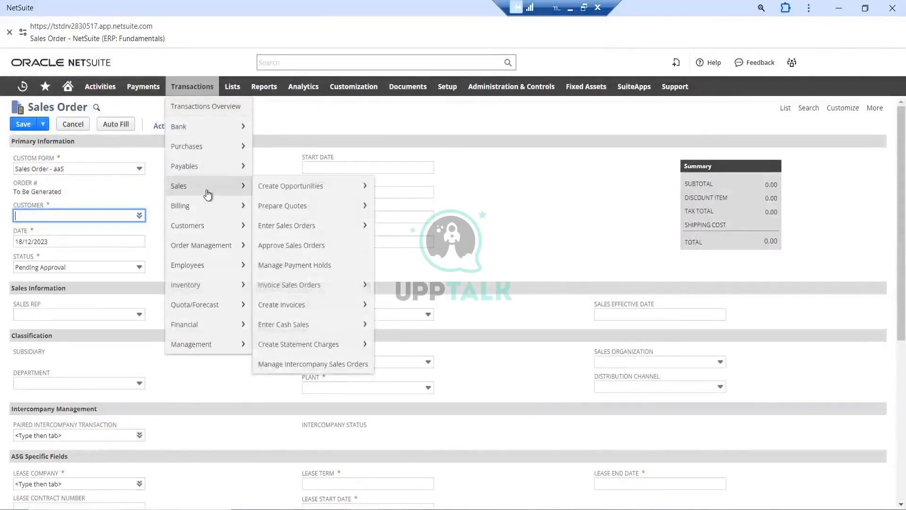
{"action": "mouse_move", "coordinate": [303, 224]}
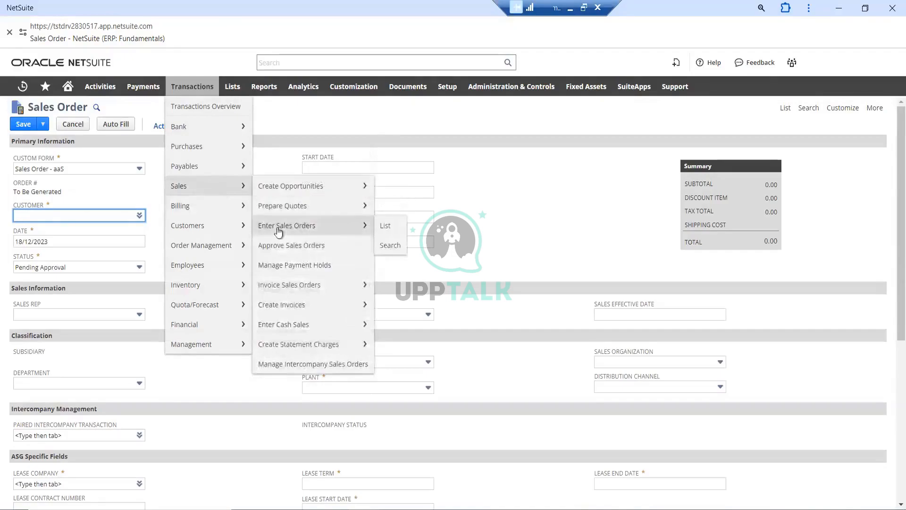
{"action": "left_click", "coordinate": [132, 195]}
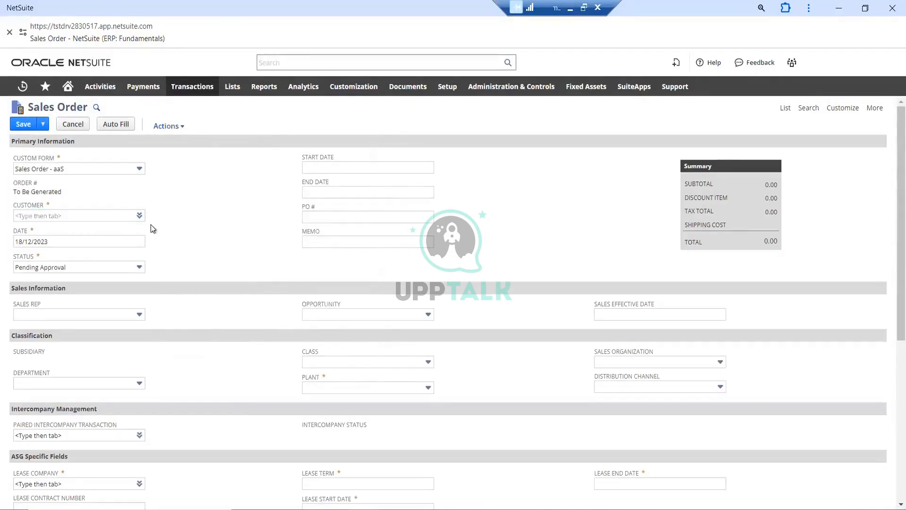
Set the new sales order's customer to 1 Hooli, keeping the status at Pending Approval
{"action": "left_click", "coordinate": [140, 216]}
{"action": "left_click", "coordinate": [128, 230]}
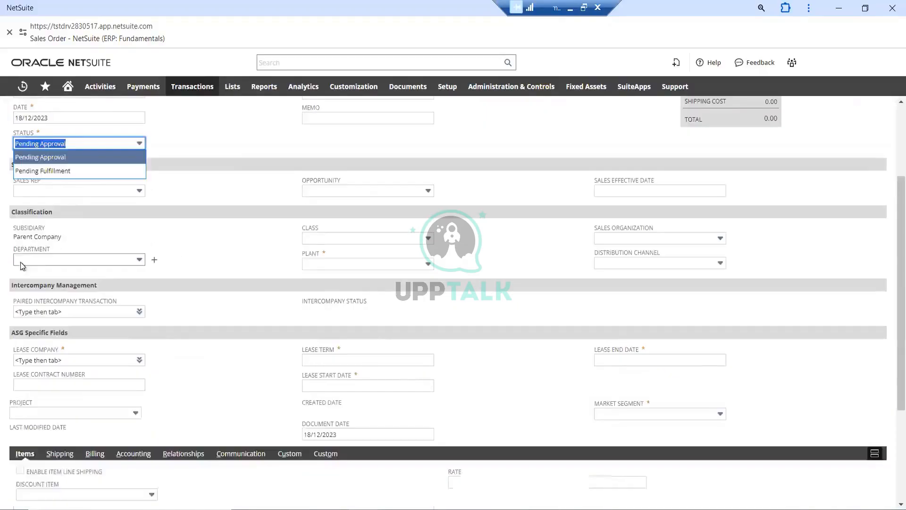
{"action": "scroll", "coordinate": [212, 152], "scroll_direction": "up", "scroll_amount": 3}
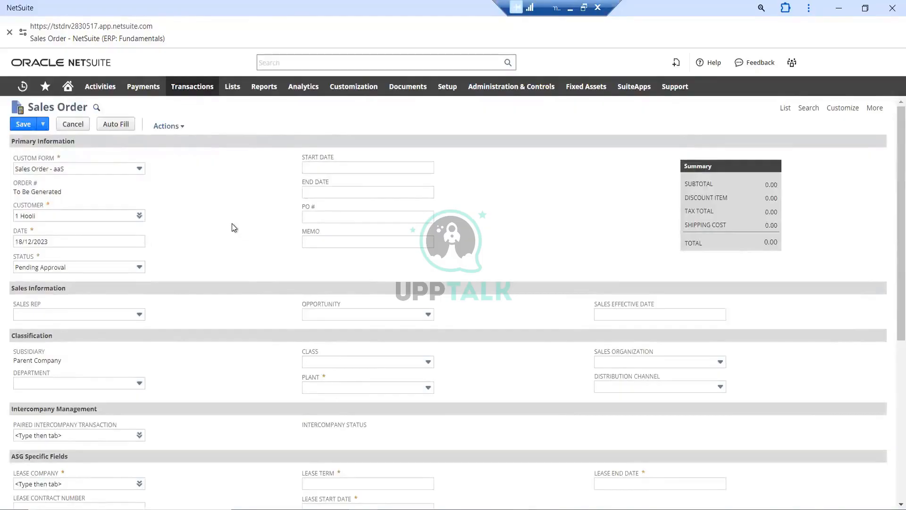
Check the order's subsidiary in the classification section and set the plant to Corporate HQ
{"action": "scroll", "coordinate": [232, 228], "scroll_direction": "down", "scroll_amount": 3}
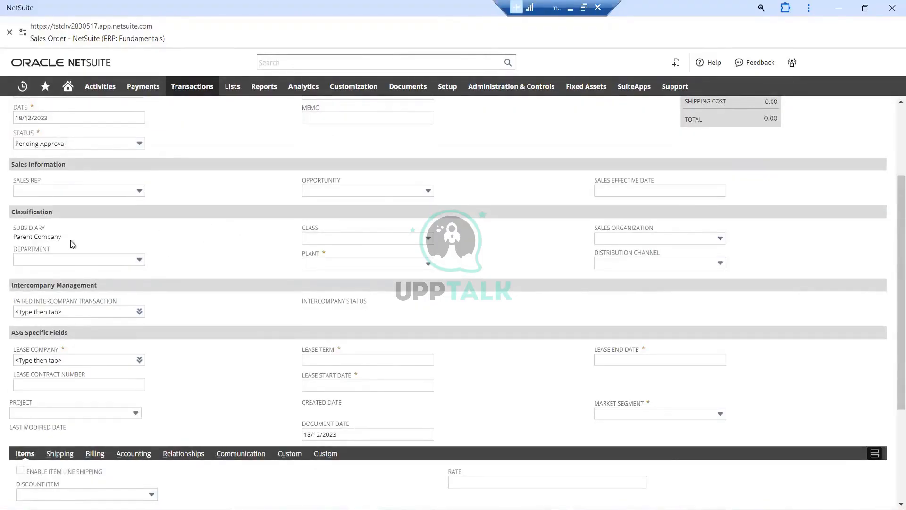
{"action": "triple_click", "coordinate": [40, 239]}
{"action": "left_click", "coordinate": [156, 230]}
{"action": "left_click", "coordinate": [360, 266]}
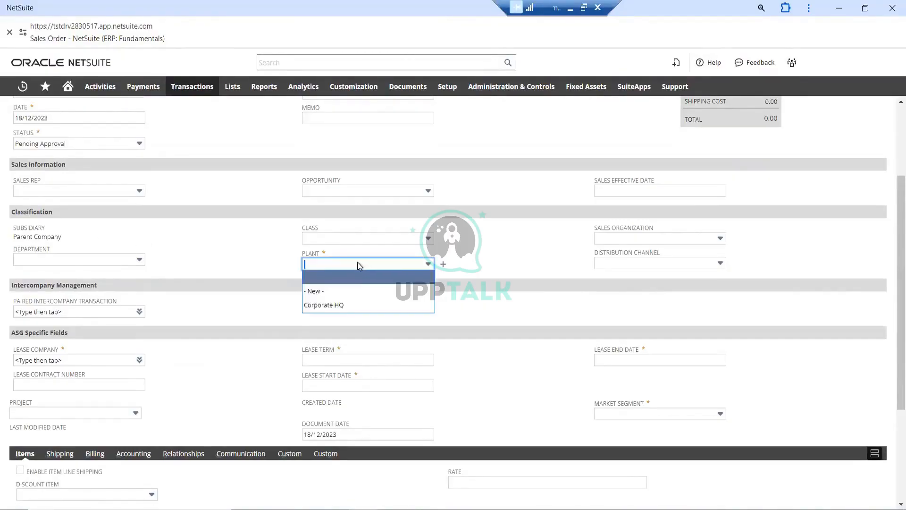
{"action": "left_click", "coordinate": [342, 306]}
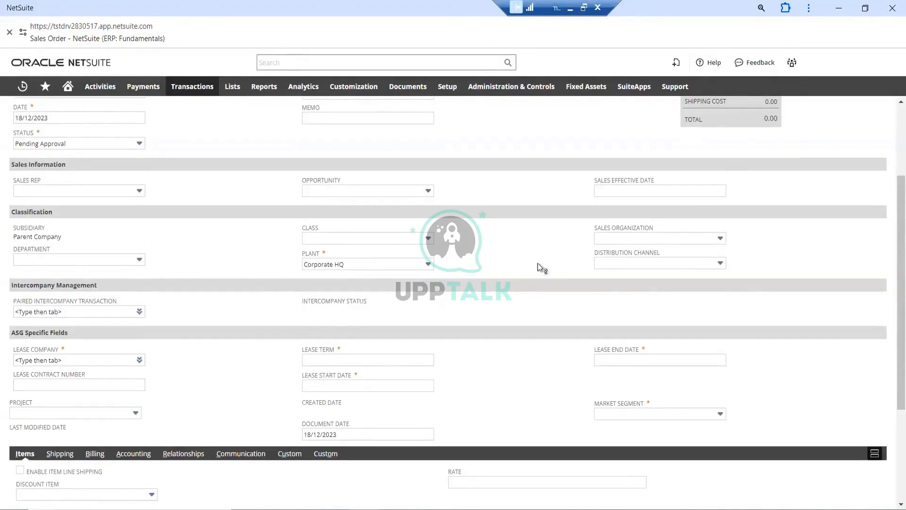
Set the lease end date to 18/12/2023 and the market segment to Acute
{"action": "scroll", "coordinate": [523, 291], "scroll_direction": "down", "scroll_amount": 3}
{"action": "left_click", "coordinate": [682, 236]}
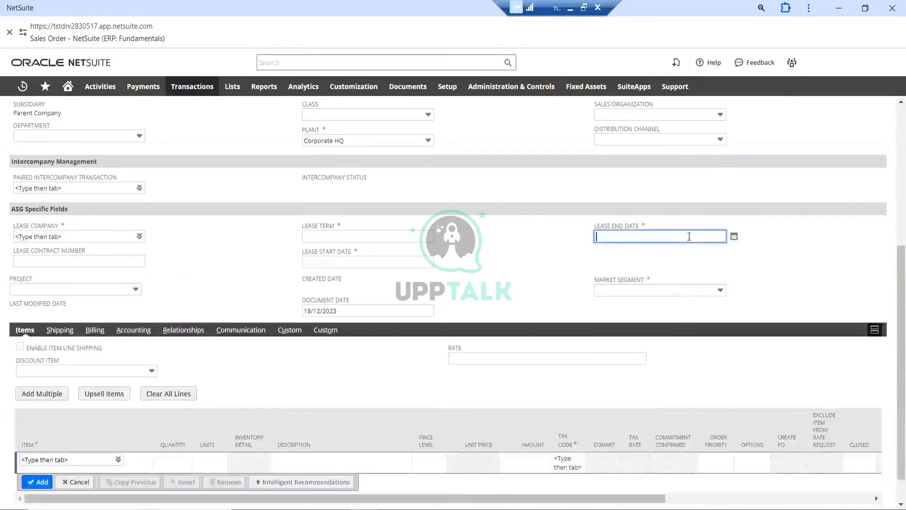
{"action": "left_click", "coordinate": [734, 238]}
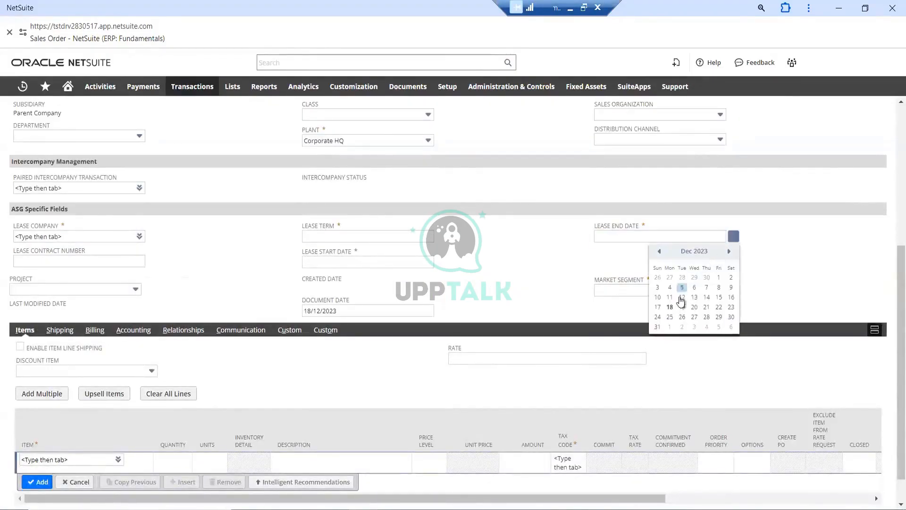
{"action": "left_click", "coordinate": [671, 308]}
{"action": "left_click", "coordinate": [621, 290]}
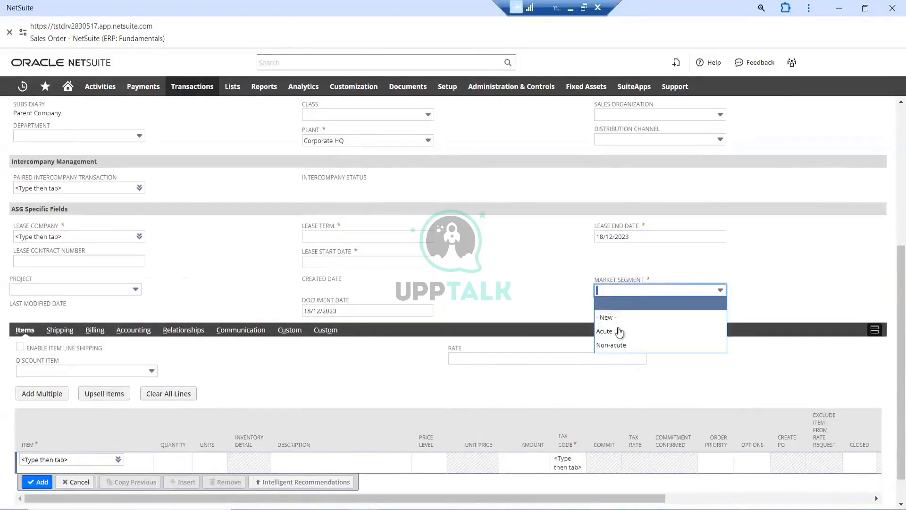
{"action": "left_click", "coordinate": [620, 333]}
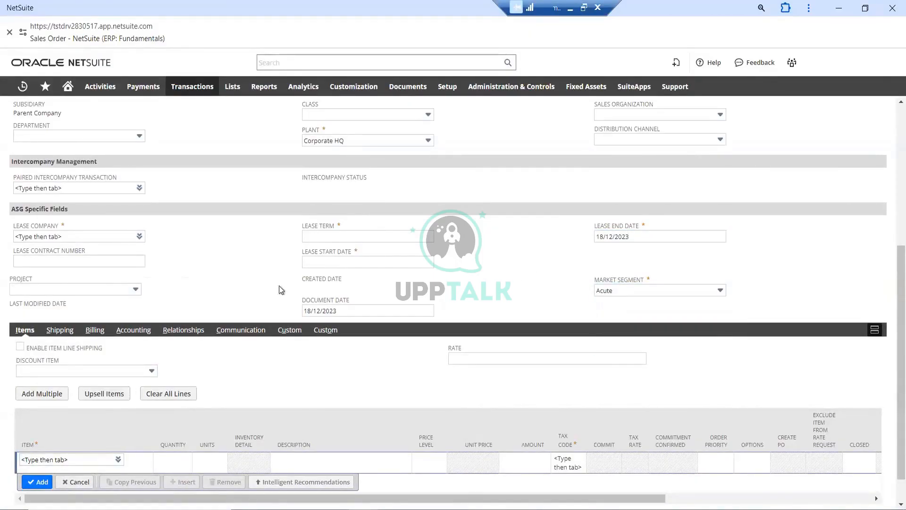
Try to enter "demo" as the order's lease term
{"action": "left_click", "coordinate": [360, 237]}
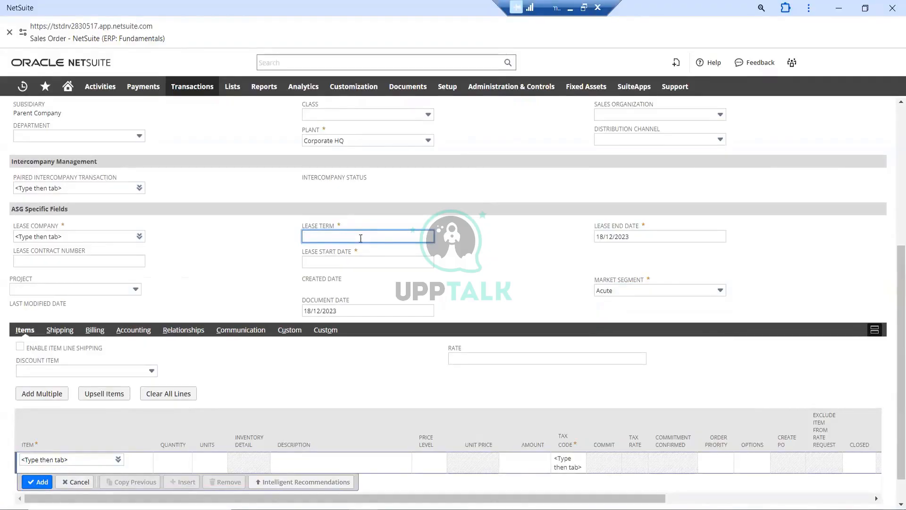
{"action": "type", "text": "demo"}
{"action": "left_click", "coordinate": [362, 262]}
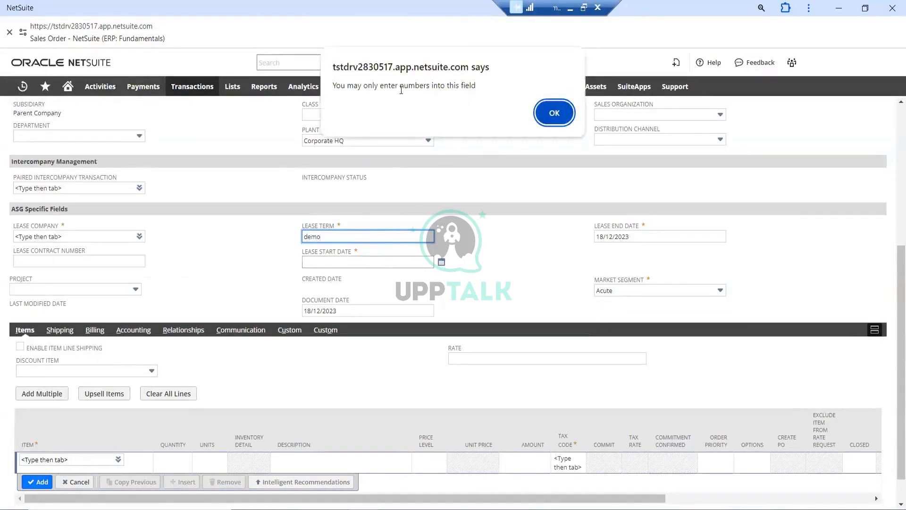
{"action": "left_click", "coordinate": [553, 112]}
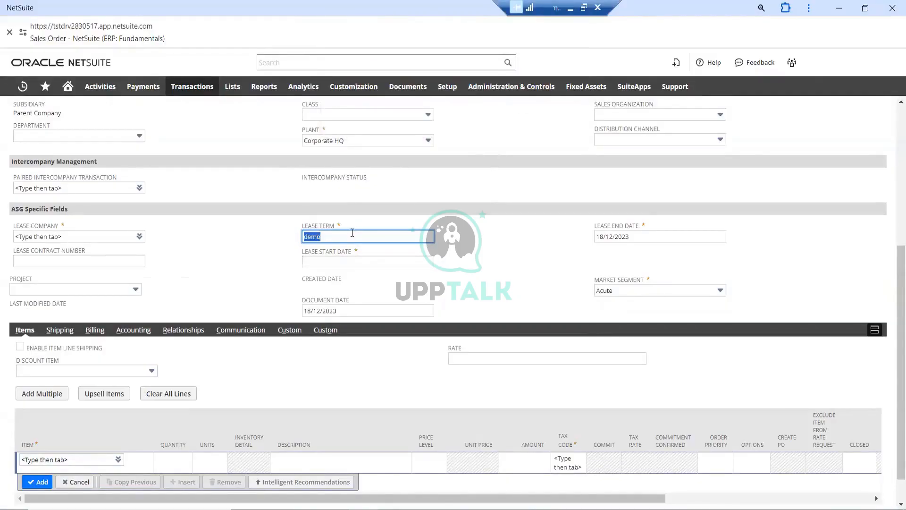
Set the lease term to 1234 and the lease start date to 18/12/2023
{"action": "key", "text": "BackSpace"}
{"action": "type", "text": "1234"}
{"action": "left_click", "coordinate": [483, 248]}
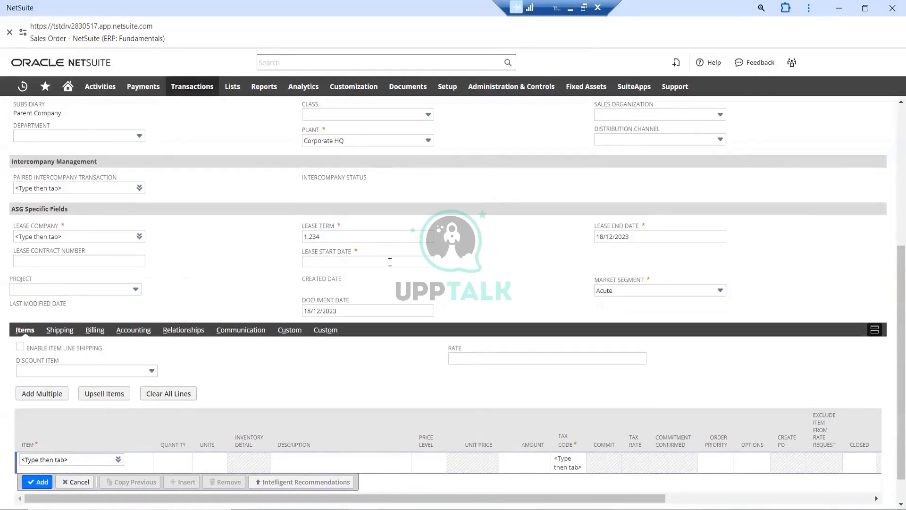
{"action": "left_click", "coordinate": [427, 262]}
{"action": "left_click", "coordinate": [441, 262]}
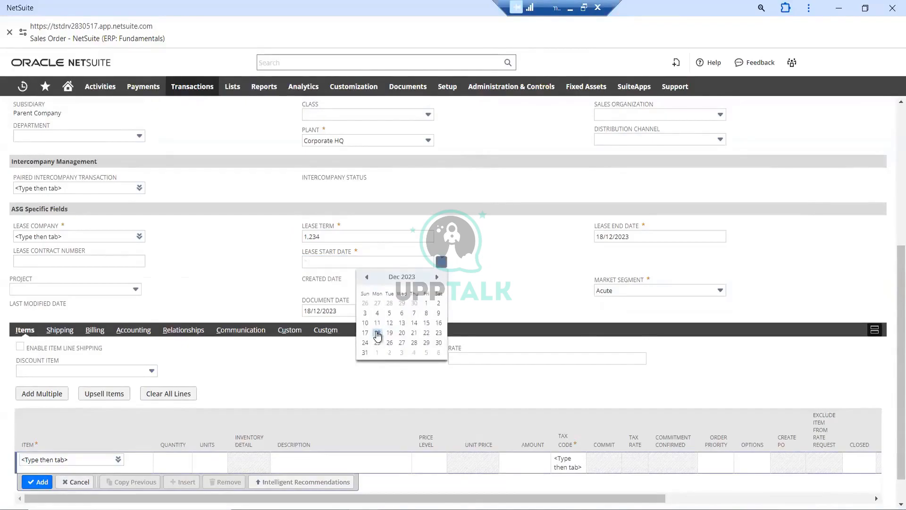
{"action": "left_click", "coordinate": [377, 334]}
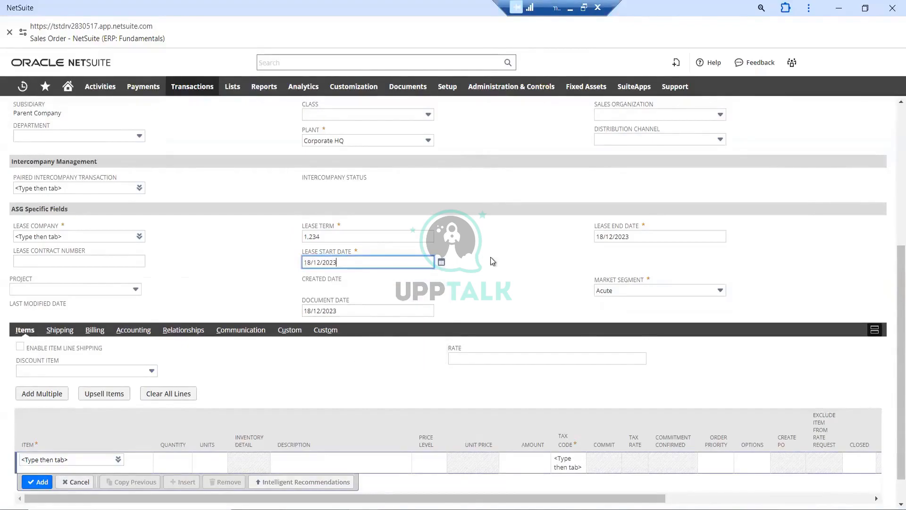
Add the item AA3: SAAS License C as a line on the sales order
{"action": "scroll", "coordinate": [489, 257], "scroll_direction": "down", "scroll_amount": 1}
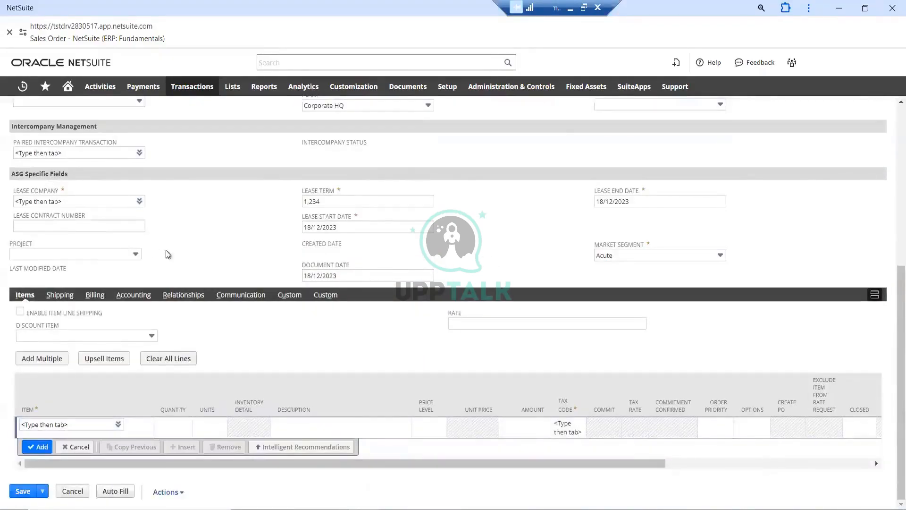
{"action": "left_click", "coordinate": [79, 424]}
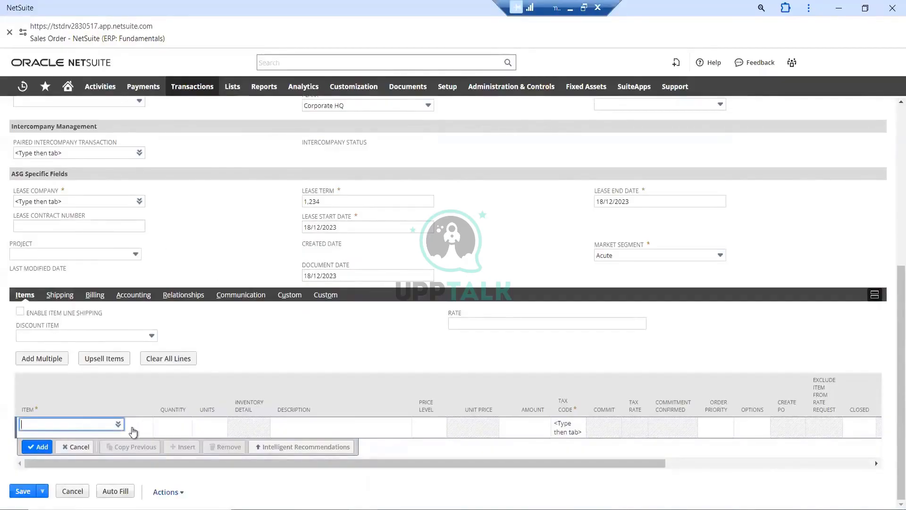
{"action": "left_click", "coordinate": [118, 425]}
{"action": "left_click", "coordinate": [102, 394]}
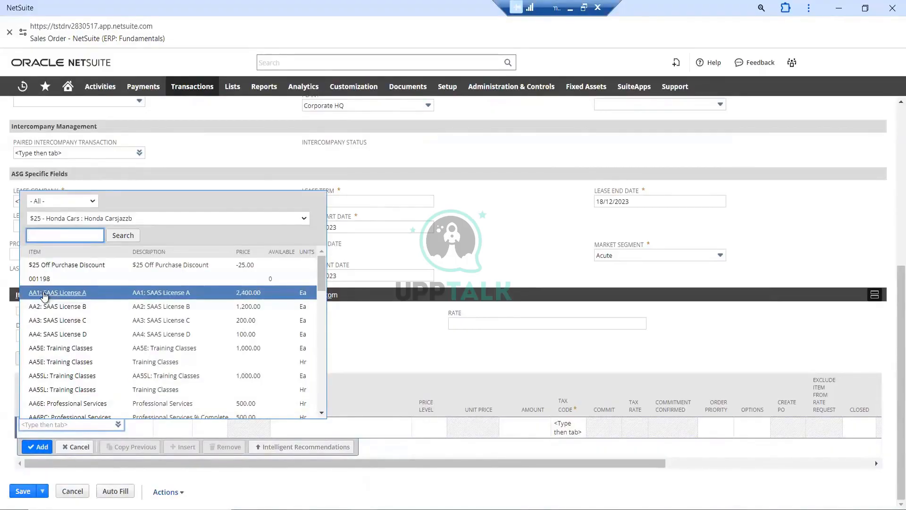
{"action": "left_click", "coordinate": [46, 321]}
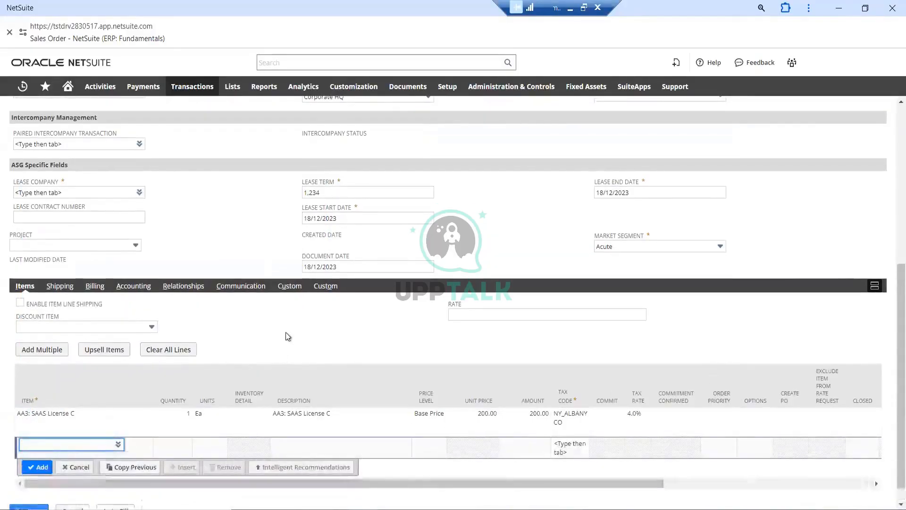
Review the filled-in sales order from its primary information and summary down to the item lines
{"action": "scroll", "coordinate": [219, 307], "scroll_direction": "up", "scroll_amount": 4}
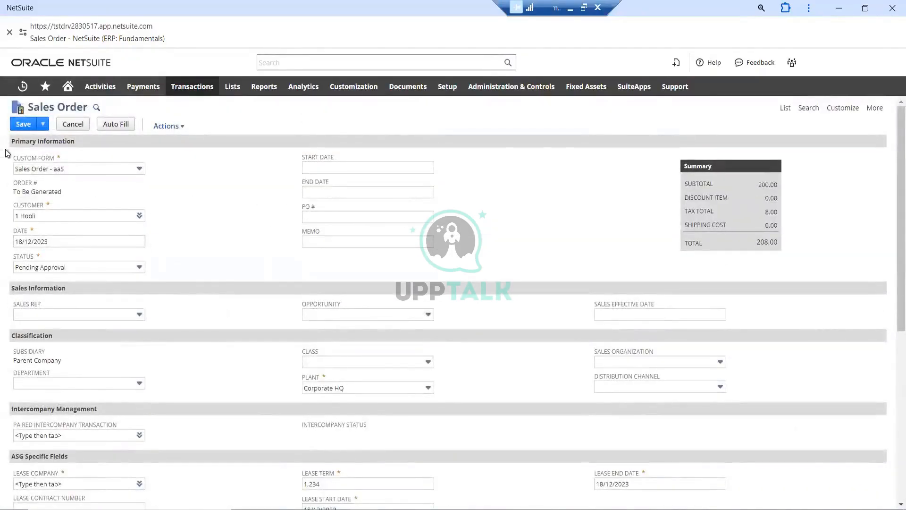
{"action": "scroll", "coordinate": [160, 194], "scroll_direction": "down", "scroll_amount": 5}
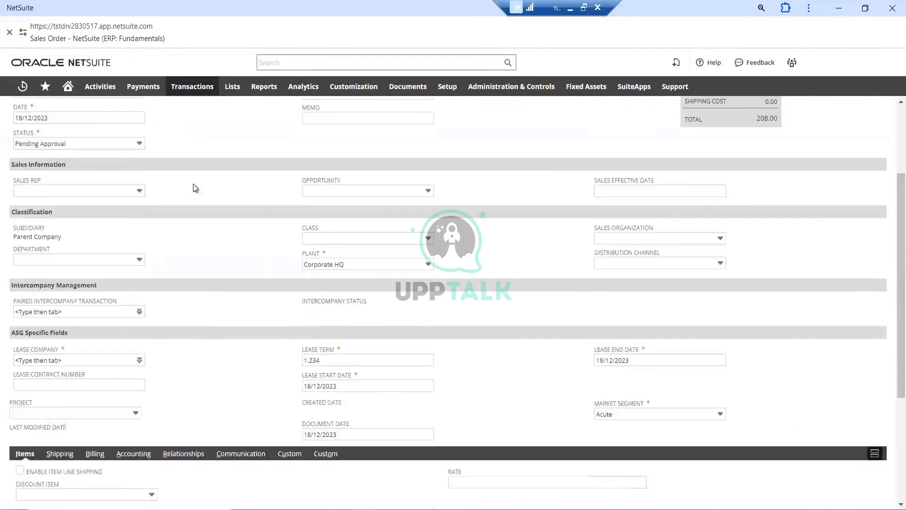
{"action": "scroll", "coordinate": [193, 184], "scroll_direction": "up", "scroll_amount": 5}
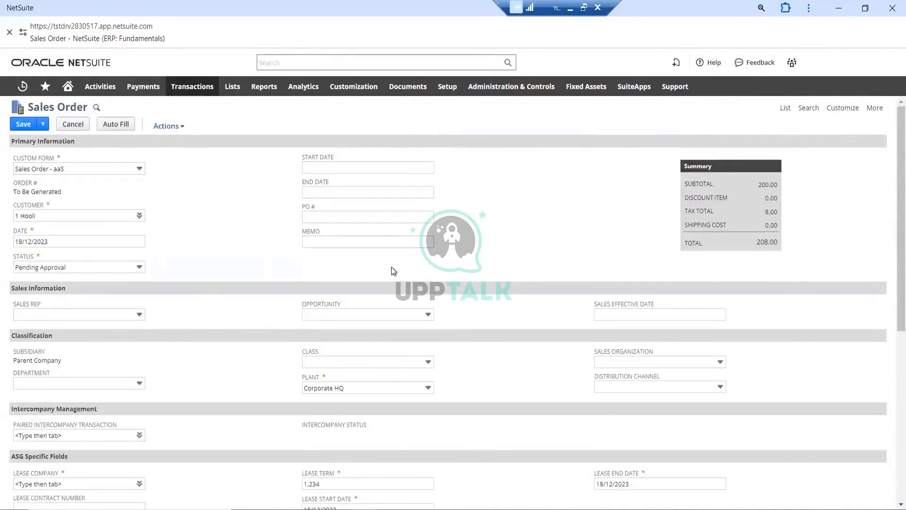
{"action": "scroll", "coordinate": [392, 267], "scroll_direction": "down", "scroll_amount": 1}
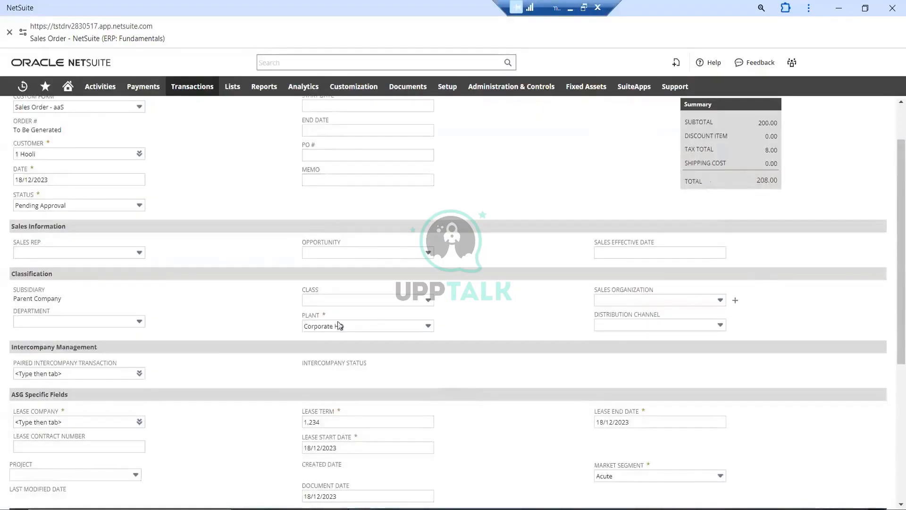
{"action": "scroll", "coordinate": [106, 236], "scroll_direction": "up", "scroll_amount": 1}
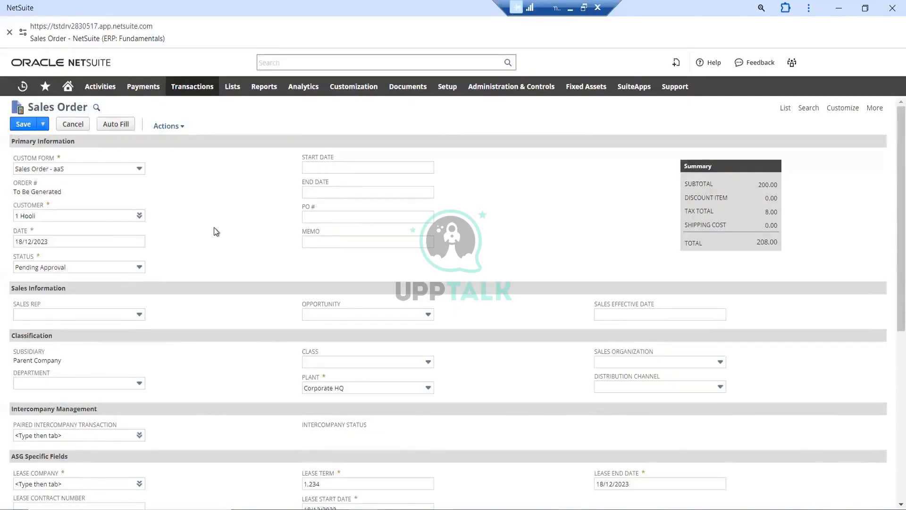
{"action": "scroll", "coordinate": [214, 227], "scroll_direction": "down", "scroll_amount": 1}
{"action": "scroll", "coordinate": [288, 229], "scroll_direction": "down", "scroll_amount": 3}
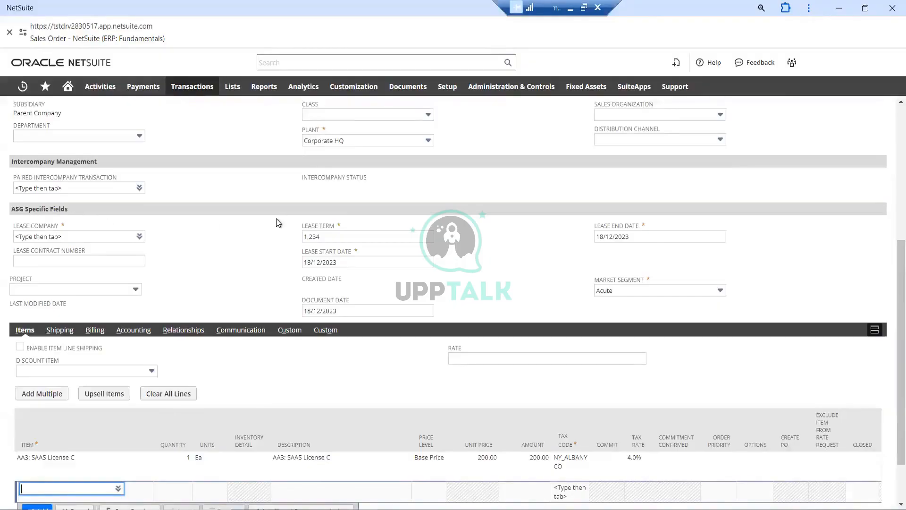
Try to save the new sales order
{"action": "scroll", "coordinate": [277, 224], "scroll_direction": "down", "scroll_amount": 1}
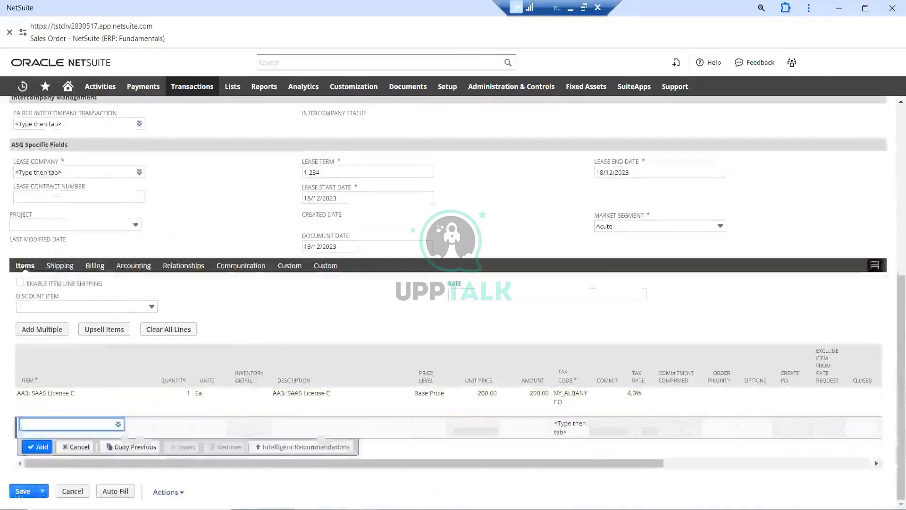
{"action": "mouse_move", "coordinate": [21, 492]}
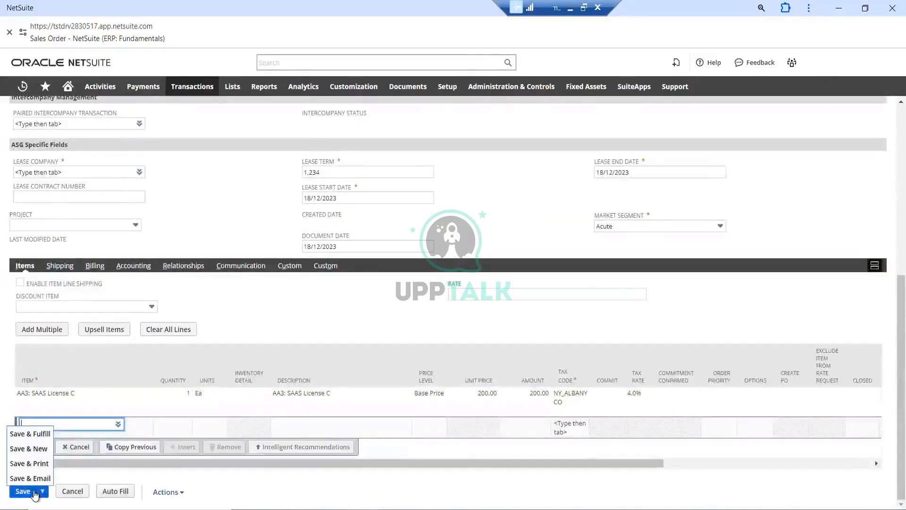
{"action": "left_click", "coordinate": [24, 492]}
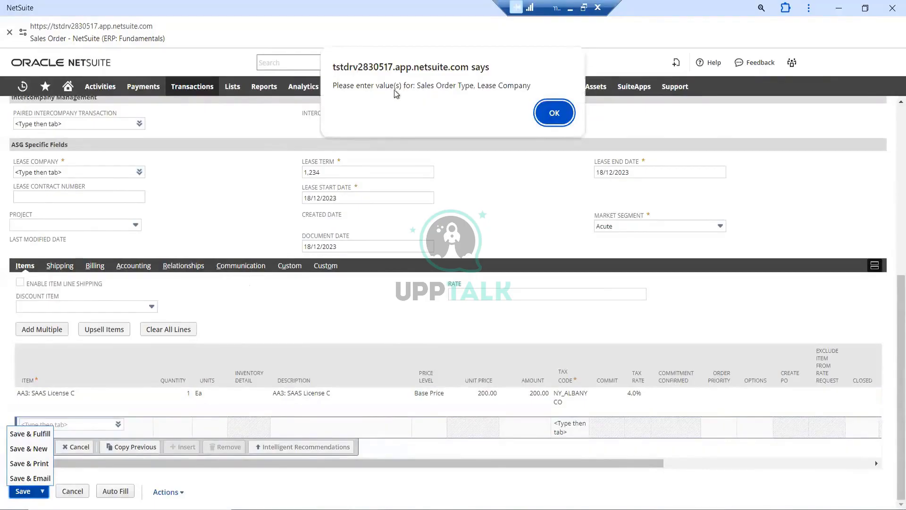
{"action": "left_click", "coordinate": [549, 113]}
Set the order's lease company to A Bread Supplier in the ASG specific fields
{"action": "scroll", "coordinate": [208, 218], "scroll_direction": "up", "scroll_amount": 7}
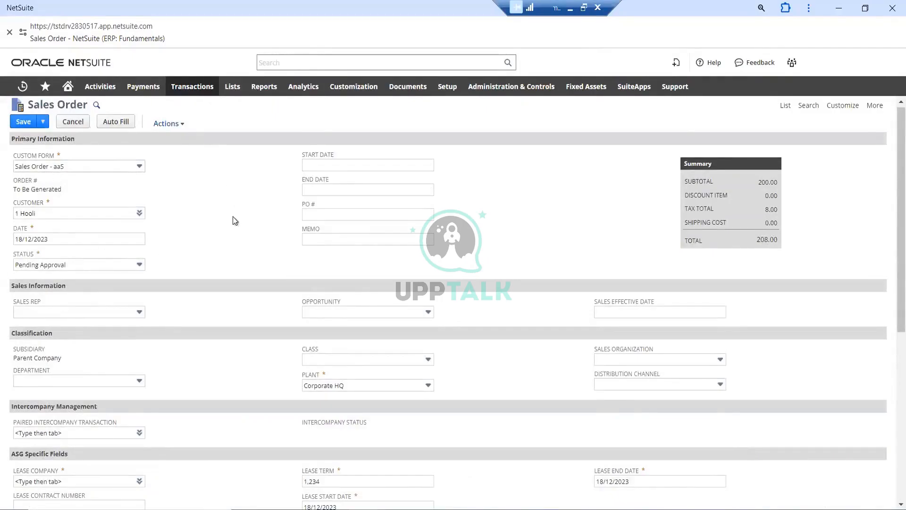
{"action": "scroll", "coordinate": [250, 248], "scroll_direction": "down", "scroll_amount": 1}
{"action": "scroll", "coordinate": [251, 250], "scroll_direction": "down", "scroll_amount": 1}
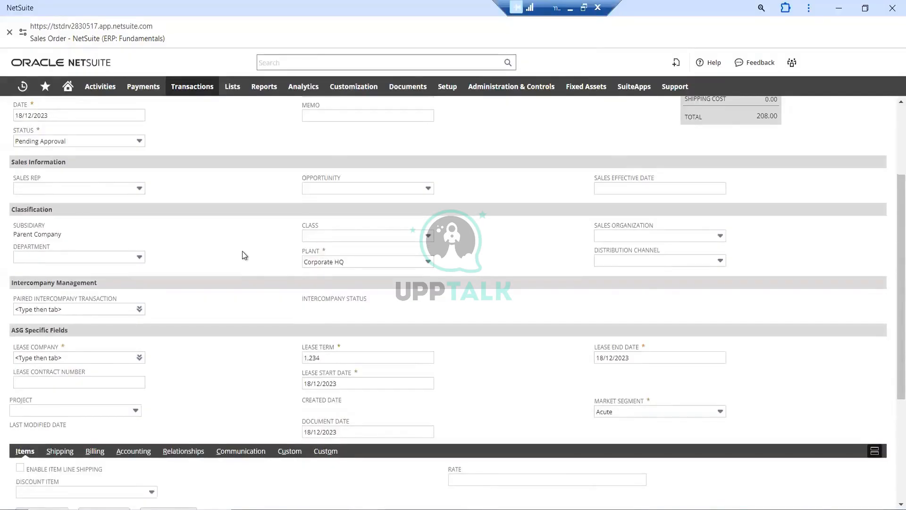
{"action": "scroll", "coordinate": [244, 256], "scroll_direction": "down", "scroll_amount": 1}
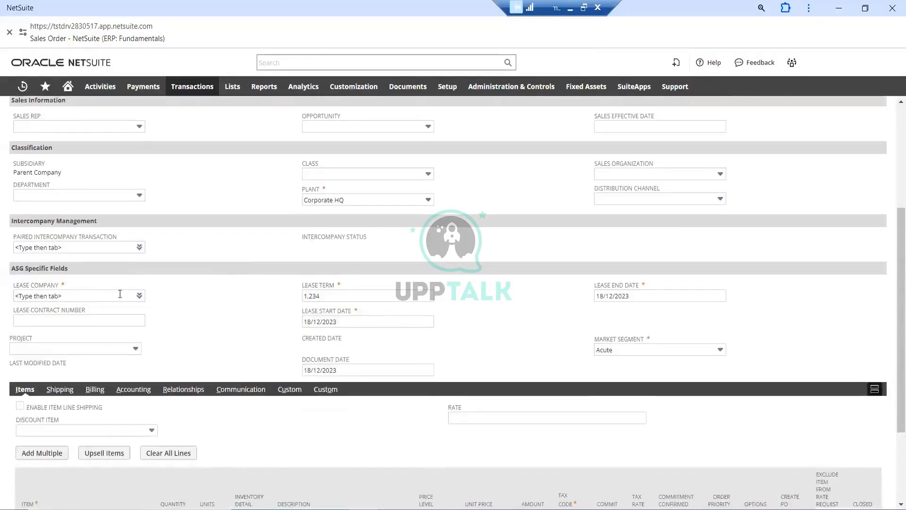
{"action": "left_click", "coordinate": [139, 296]}
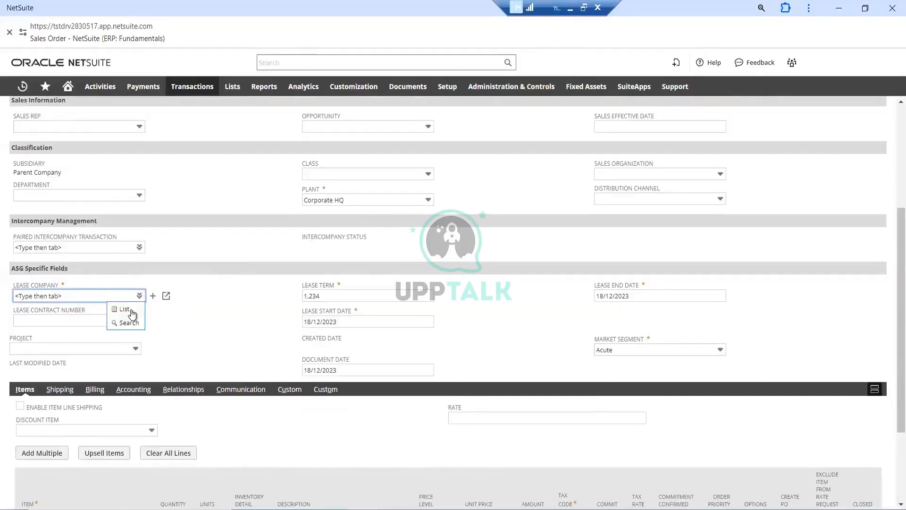
{"action": "left_click", "coordinate": [131, 309]}
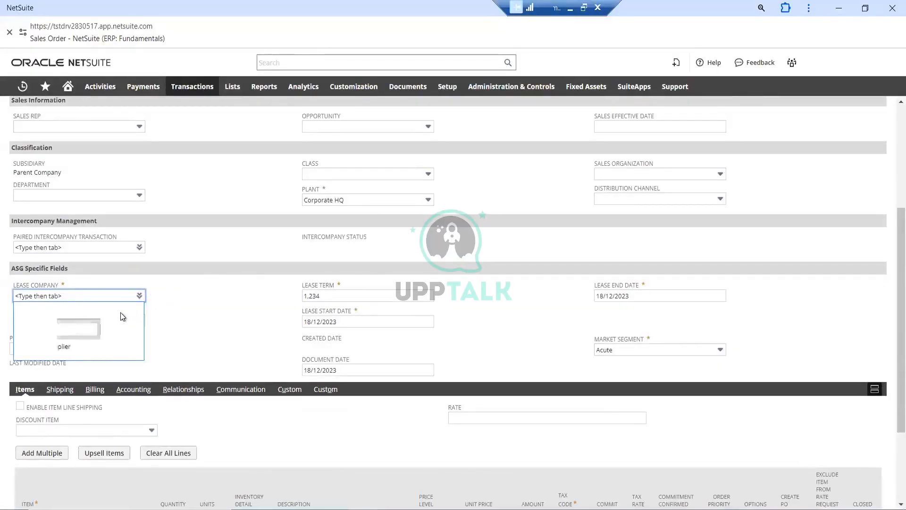
{"action": "left_click", "coordinate": [120, 346]}
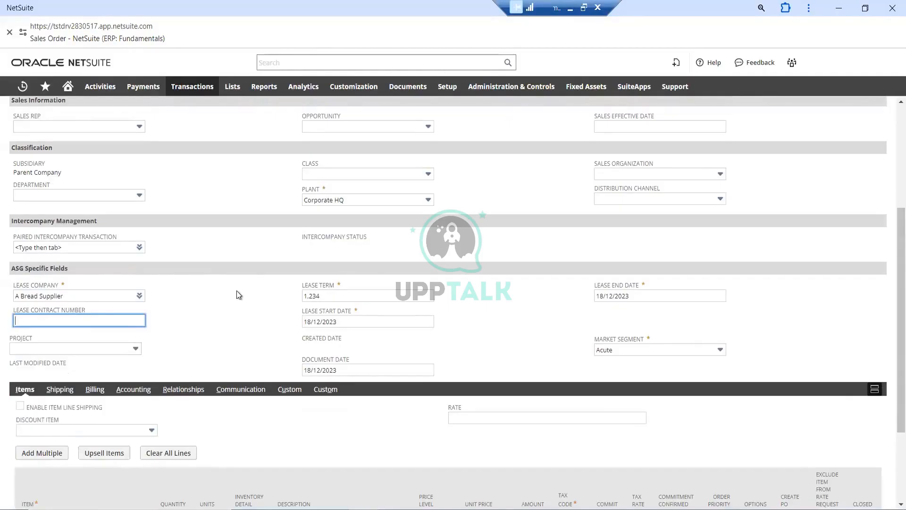
Search the page for "sales order" to locate the required Sales Order Type field
{"action": "scroll", "coordinate": [236, 290], "scroll_direction": "up", "scroll_amount": 4}
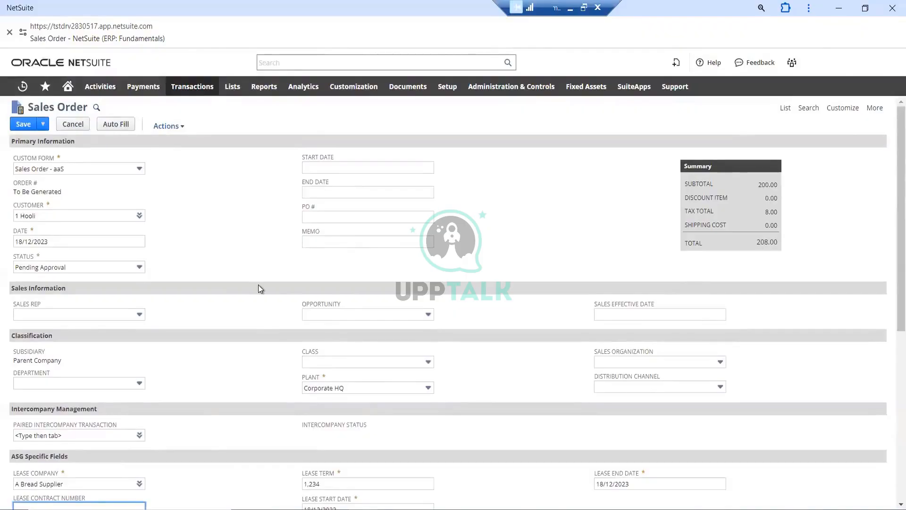
{"action": "key", "text": "ctrl+f"}
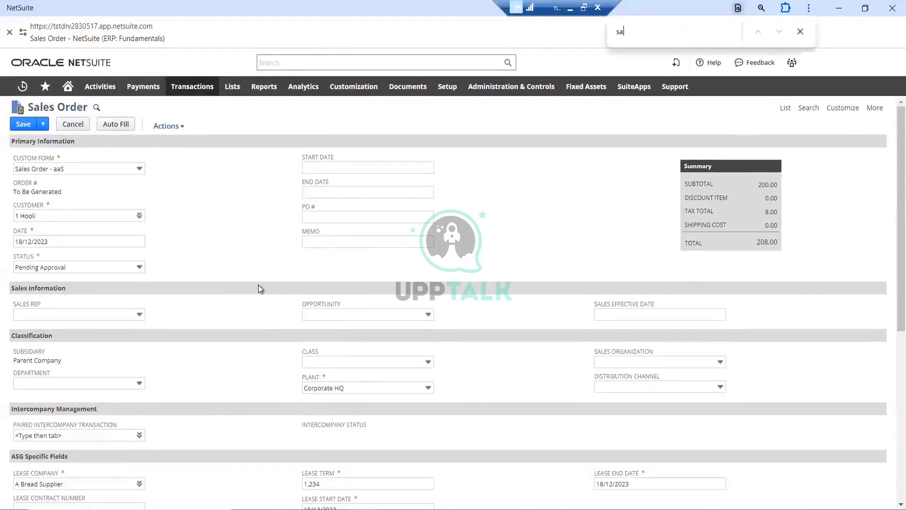
{"action": "type", "text": "sa"}
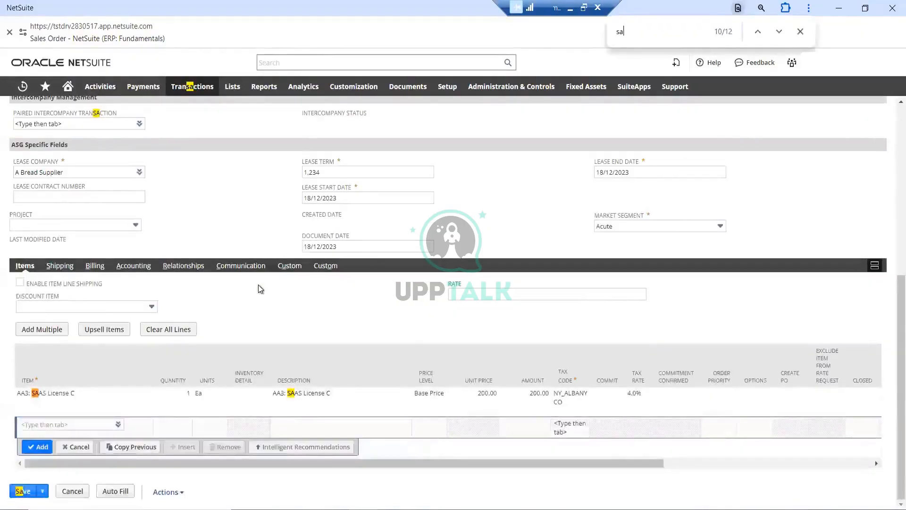
{"action": "type", "text": "les"}
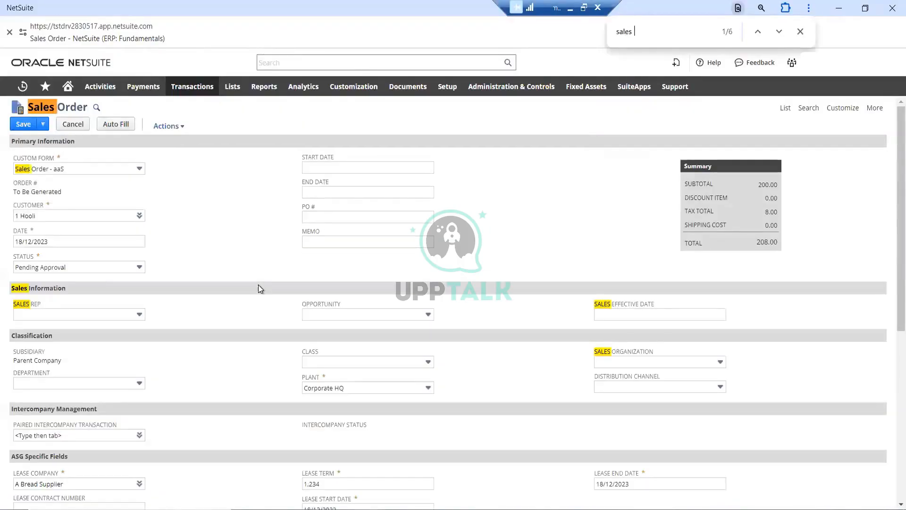
{"action": "type", "text": " order"}
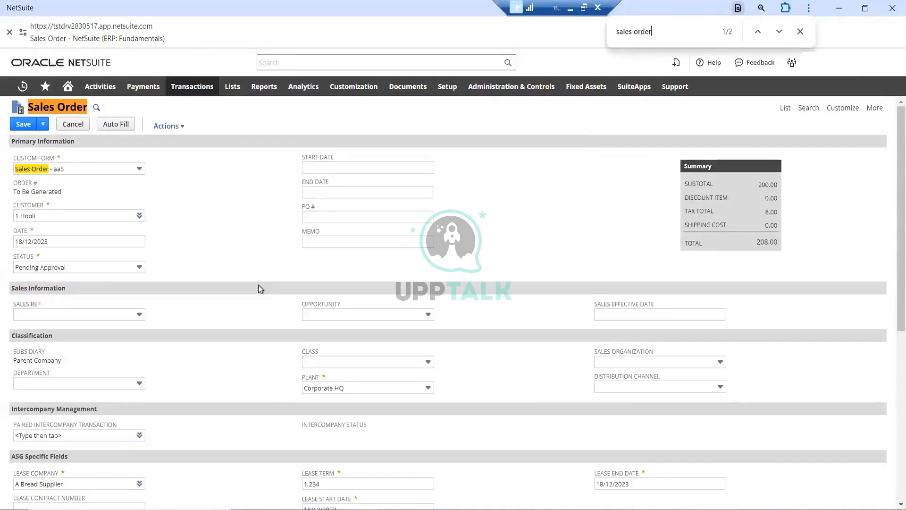
{"action": "left_click", "coordinate": [778, 31]}
{"action": "left_click", "coordinate": [778, 31]}
Look through the order's item lines and its billing, accounting, relationships, communication and custom details for the required Sales Order Type field
{"action": "scroll", "coordinate": [283, 344], "scroll_direction": "down", "scroll_amount": 4}
{"action": "scroll", "coordinate": [288, 342], "scroll_direction": "down", "scroll_amount": 3}
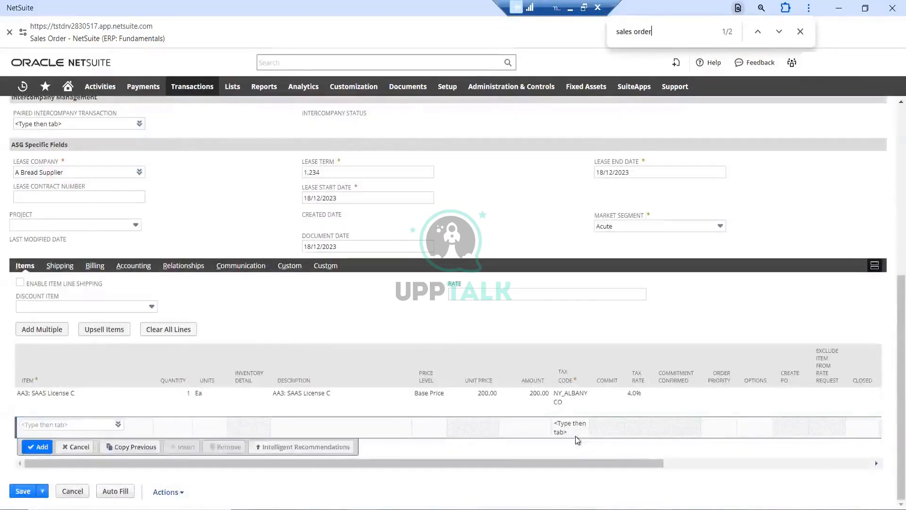
{"action": "scroll", "coordinate": [576, 435], "scroll_direction": "right", "scroll_amount": 6}
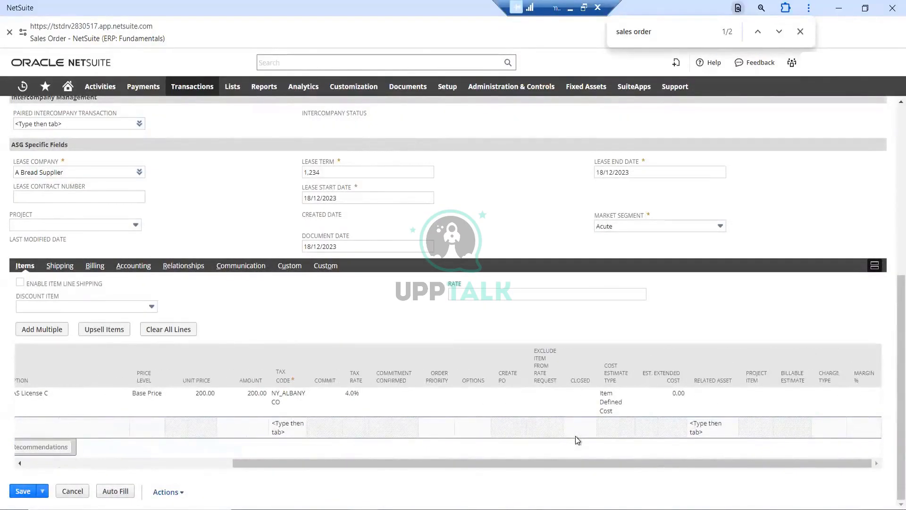
{"action": "scroll", "coordinate": [576, 435], "scroll_direction": "left", "scroll_amount": 6}
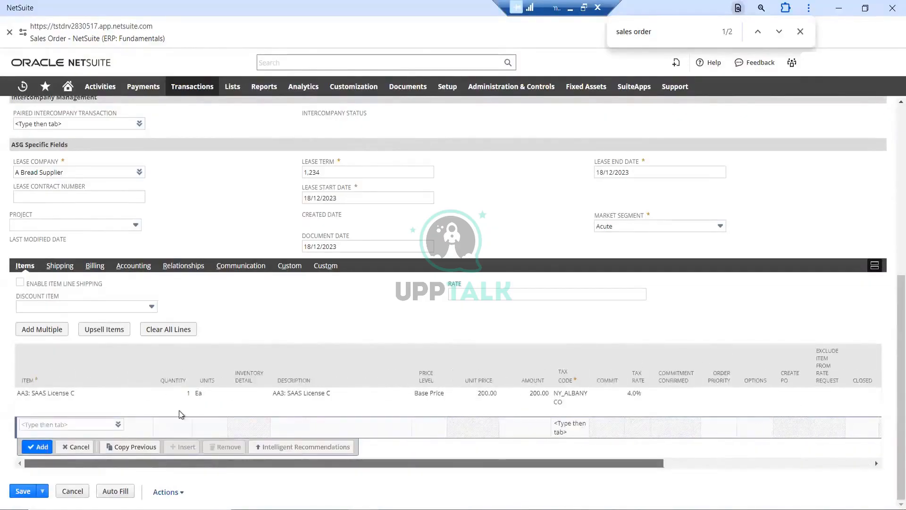
{"action": "left_click", "coordinate": [60, 266]}
{"action": "scroll", "coordinate": [330, 354], "scroll_direction": "down", "scroll_amount": 1}
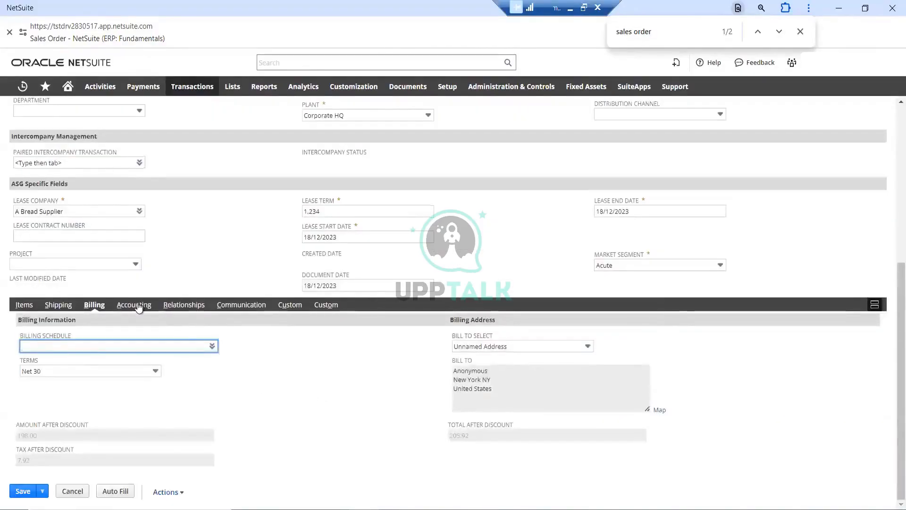
{"action": "left_click", "coordinate": [136, 305]}
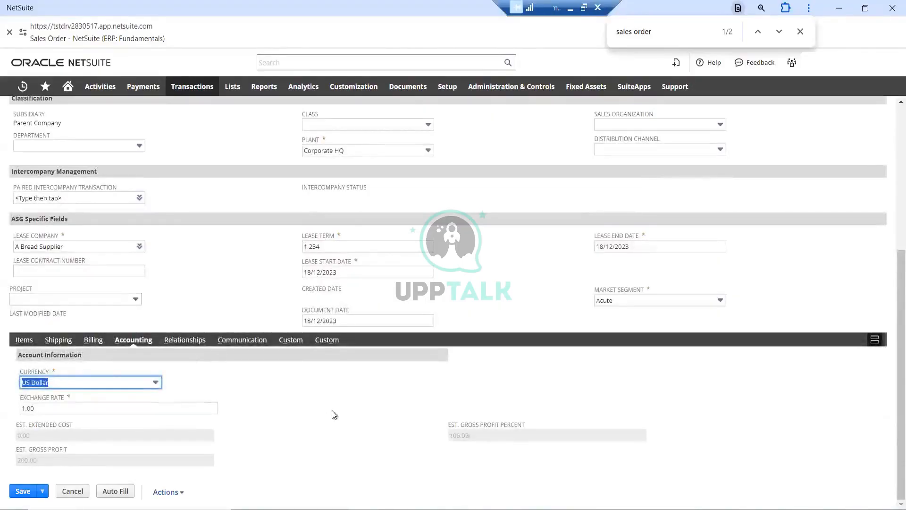
{"action": "left_click", "coordinate": [192, 340]}
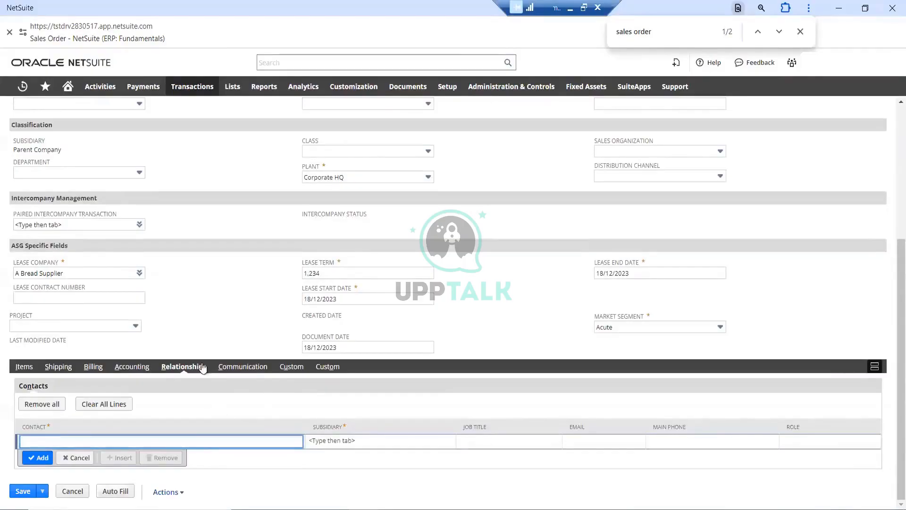
{"action": "left_click", "coordinate": [255, 368]}
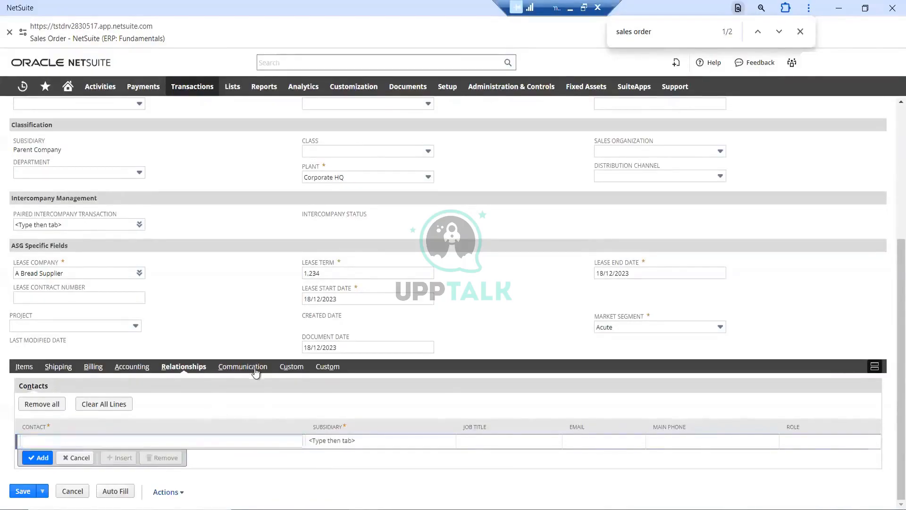
{"action": "left_click", "coordinate": [293, 367]}
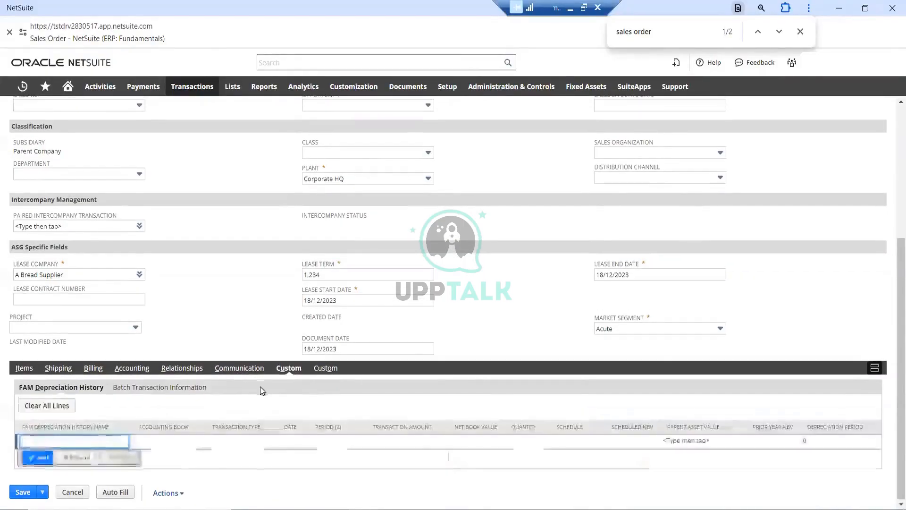
Set the required Sales Order Type in the order's custom details to Manual
{"action": "left_click", "coordinate": [328, 368]}
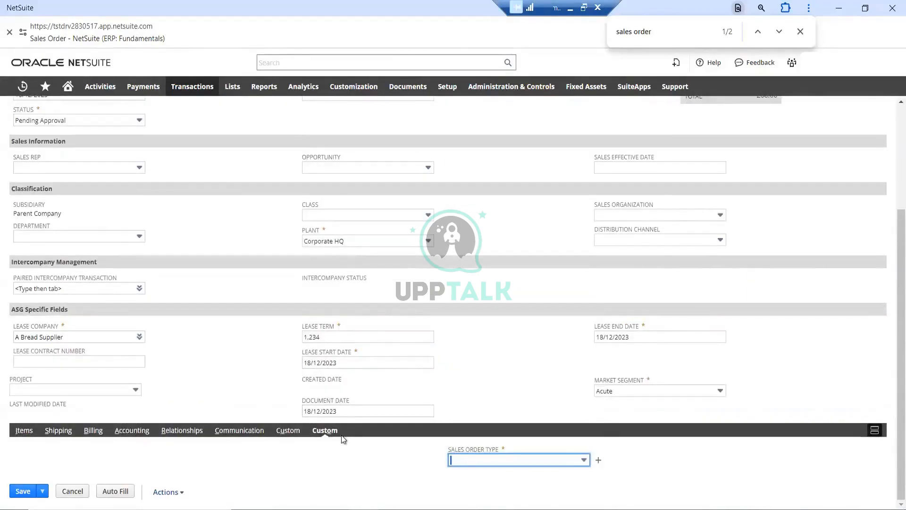
{"action": "left_click", "coordinate": [512, 460]}
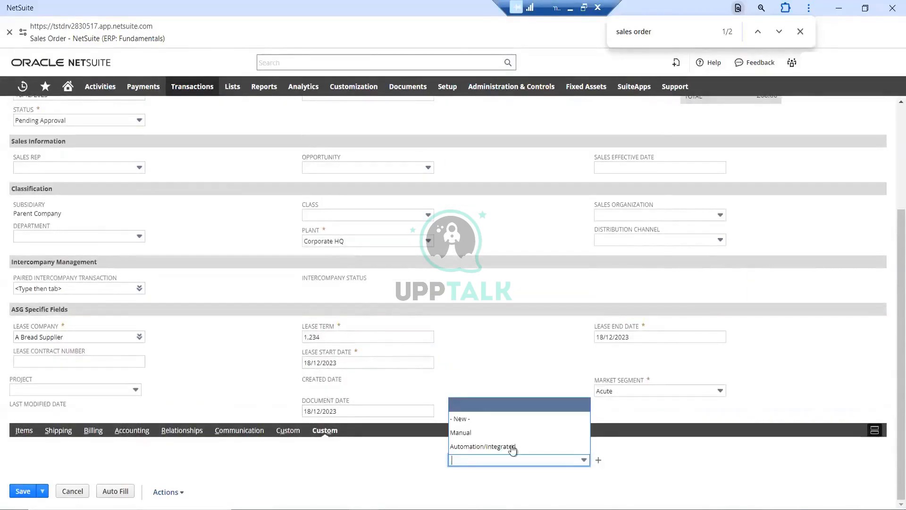
{"action": "left_click", "coordinate": [479, 432]}
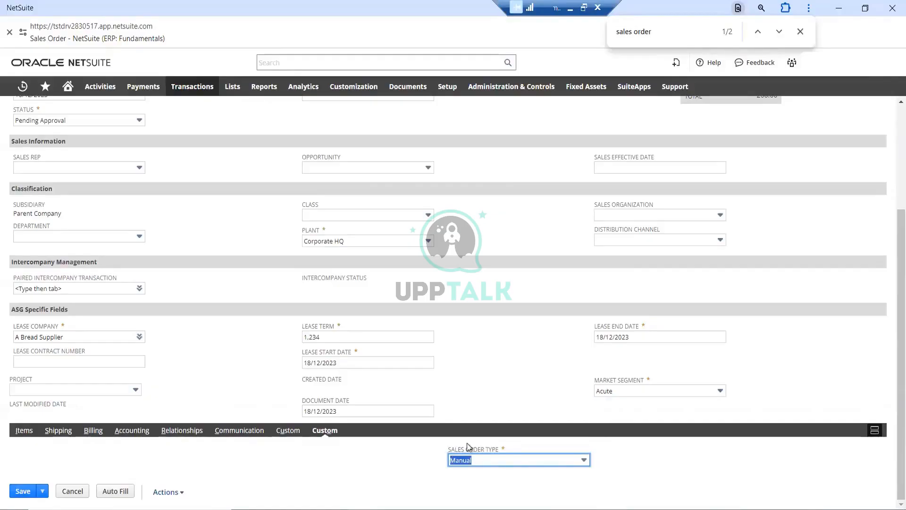
{"action": "left_click", "coordinate": [339, 445]}
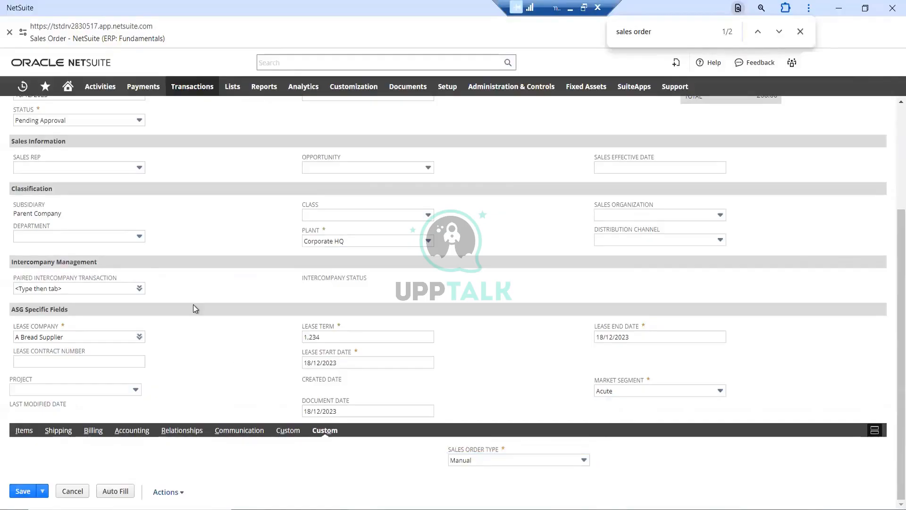
Check the completed order for 1 Hooli, then save it and dismiss the alert
{"action": "scroll", "coordinate": [193, 299], "scroll_direction": "up", "scroll_amount": 4}
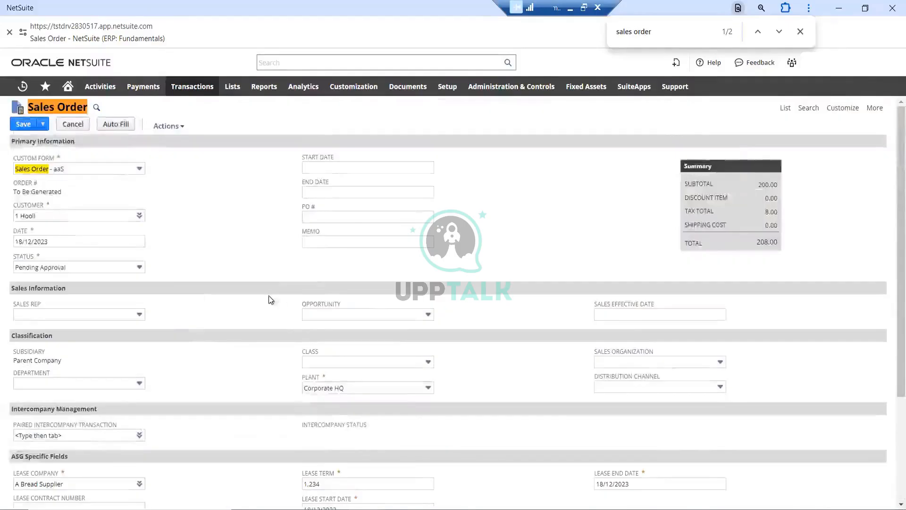
{"action": "scroll", "coordinate": [336, 310], "scroll_direction": "down", "scroll_amount": 4}
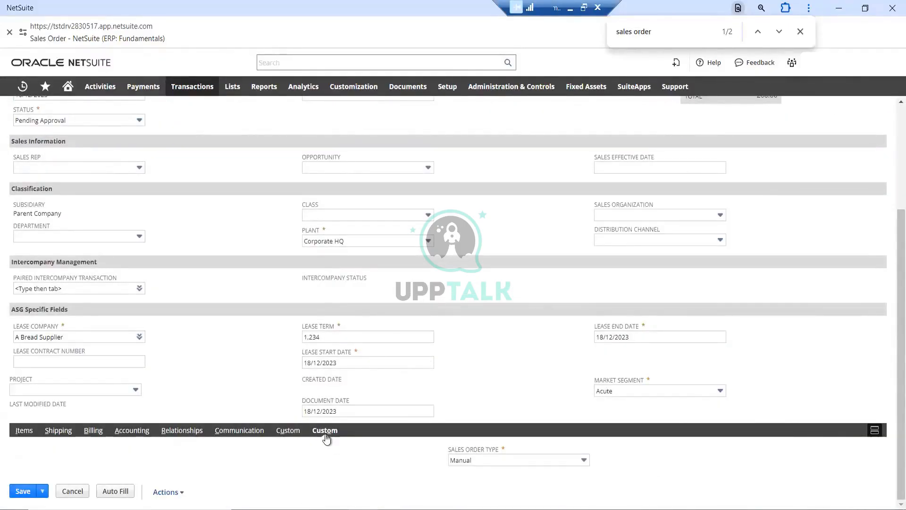
{"action": "scroll", "coordinate": [260, 279], "scroll_direction": "up", "scroll_amount": 3}
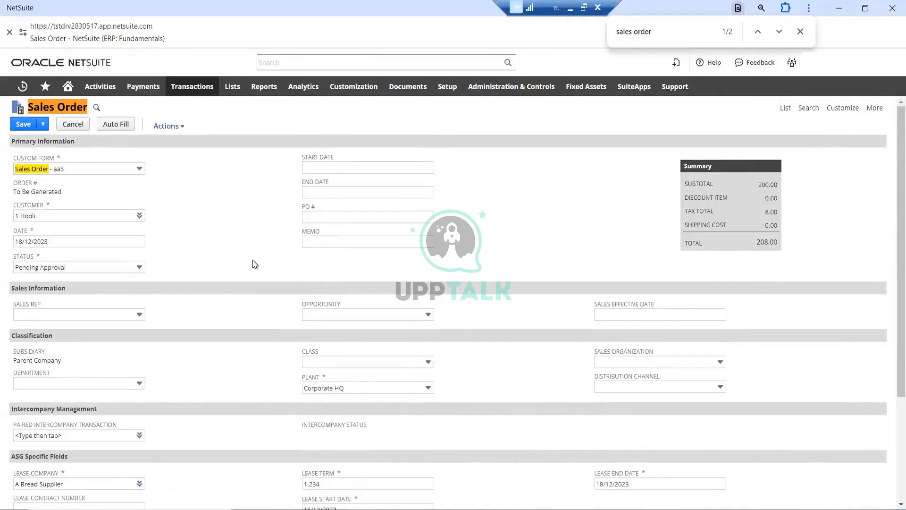
{"action": "scroll", "coordinate": [255, 263], "scroll_direction": "down", "scroll_amount": 3}
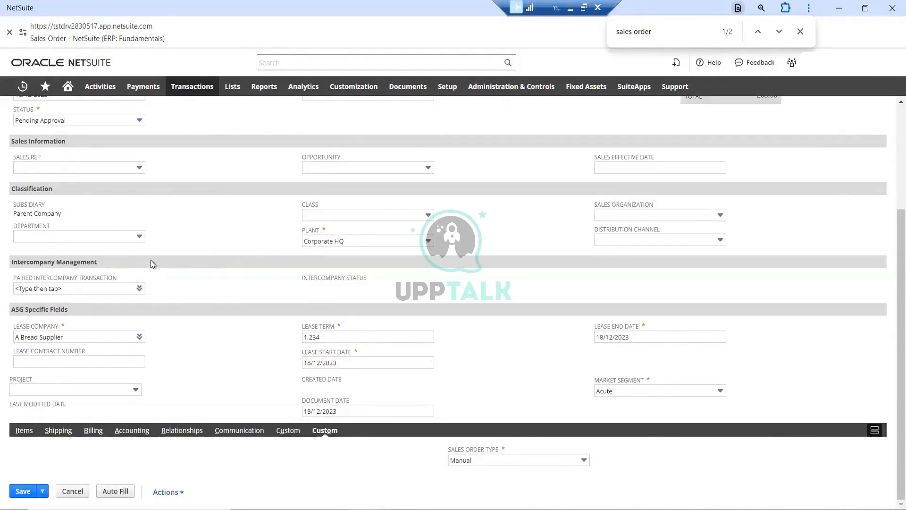
{"action": "scroll", "coordinate": [151, 263], "scroll_direction": "up", "scroll_amount": 3}
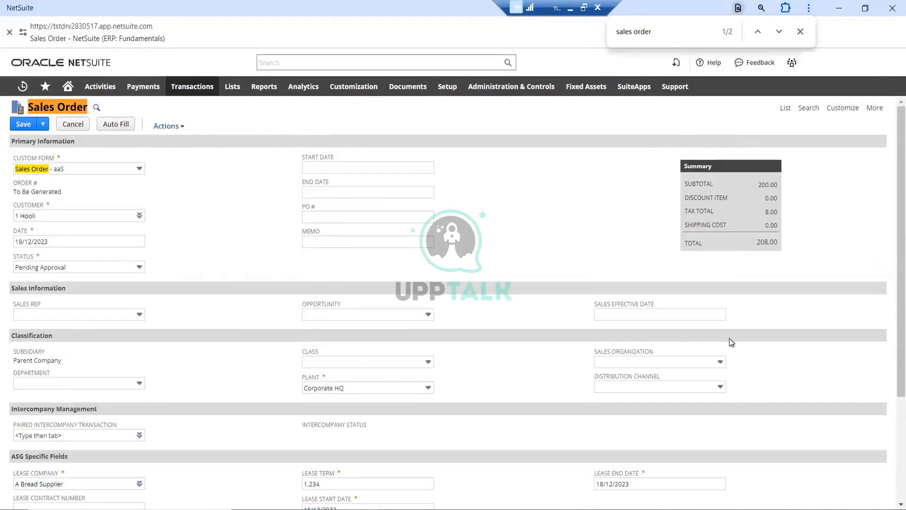
{"action": "left_click_drag", "start_coordinate": [900, 182], "coordinate": [900, 183]}
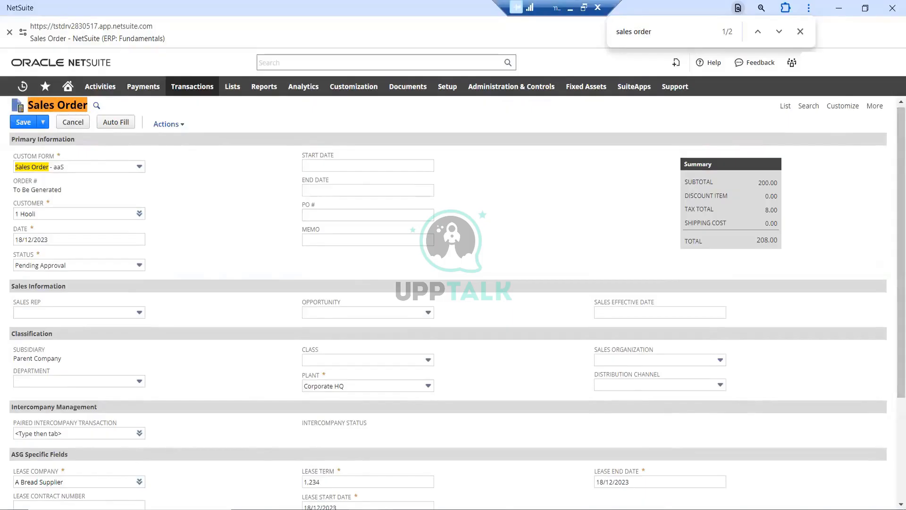
{"action": "left_click", "coordinate": [23, 122]}
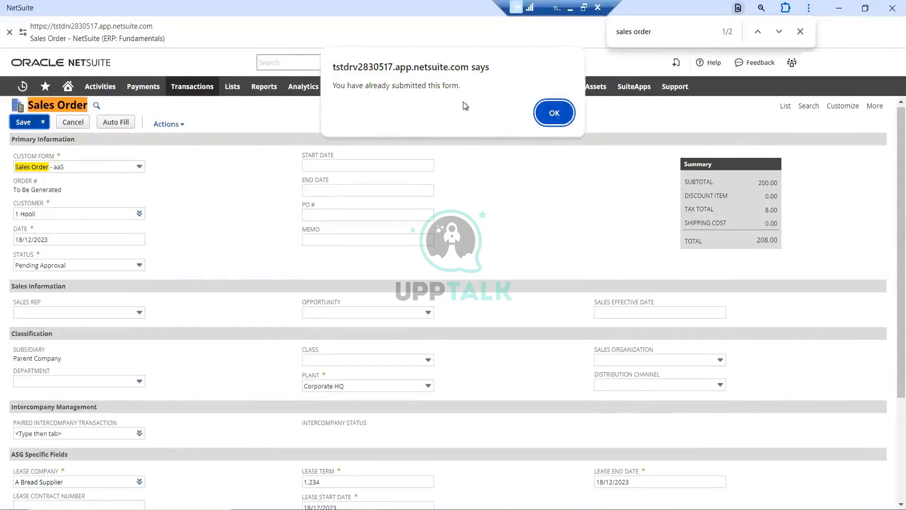
{"action": "left_click", "coordinate": [554, 113]}
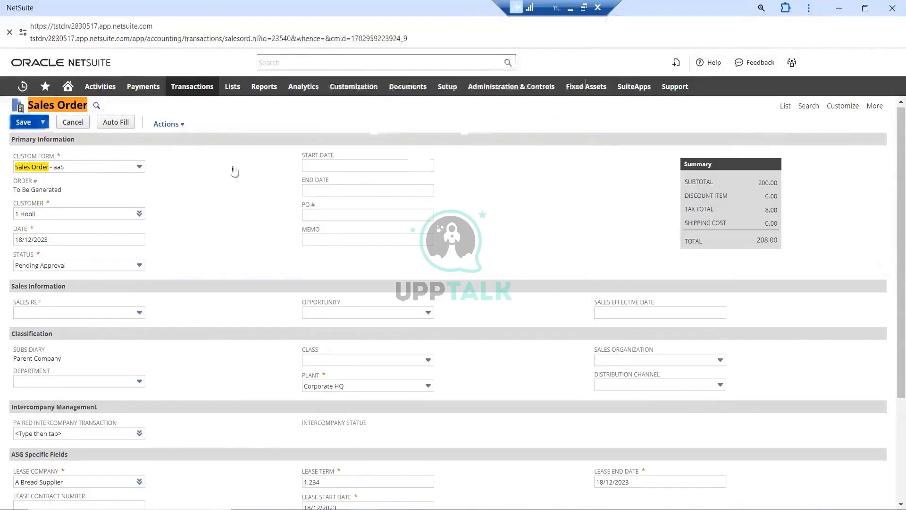
Review the saved sales order from its primary information and summary through the ASG specific fields to the item line
{"action": "scroll", "coordinate": [168, 211], "scroll_direction": "down", "scroll_amount": 3}
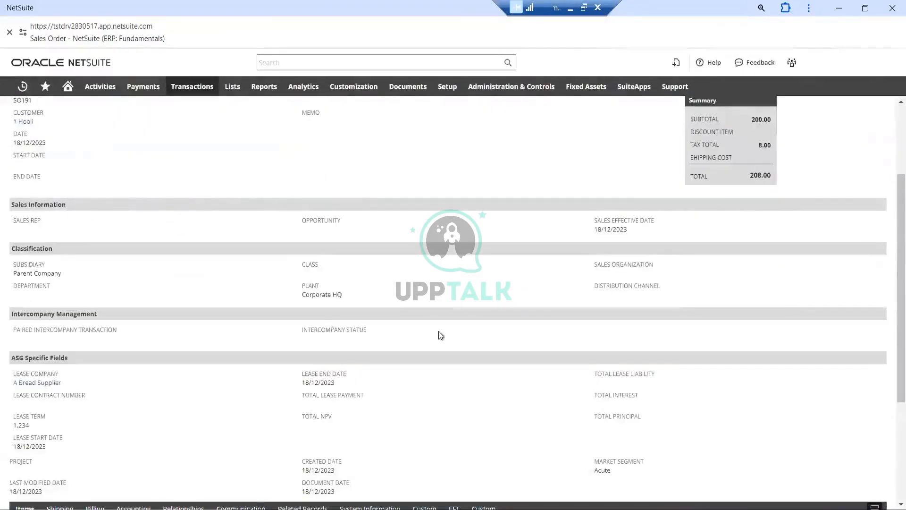
{"action": "scroll", "coordinate": [210, 267], "scroll_direction": "down", "scroll_amount": 3}
{"action": "scroll", "coordinate": [205, 272], "scroll_direction": "up", "scroll_amount": 6}
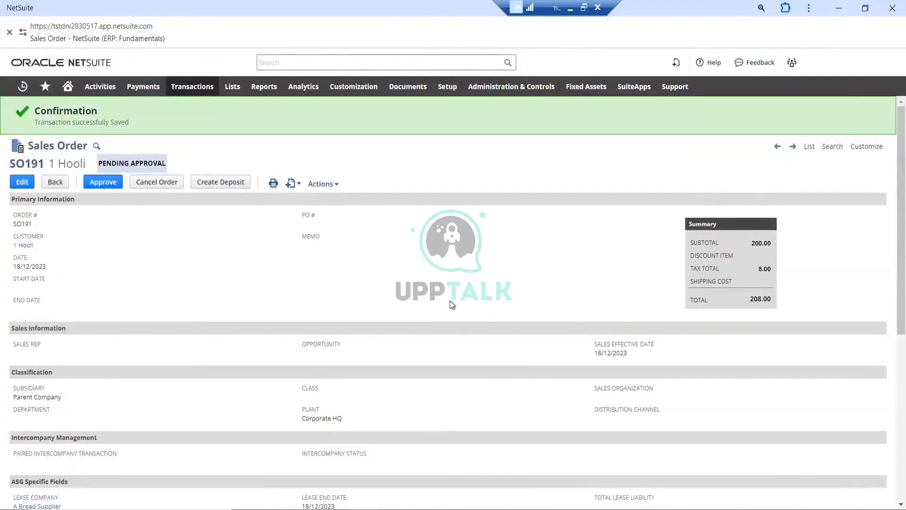
{"action": "scroll", "coordinate": [416, 241], "scroll_direction": "down", "scroll_amount": 6}
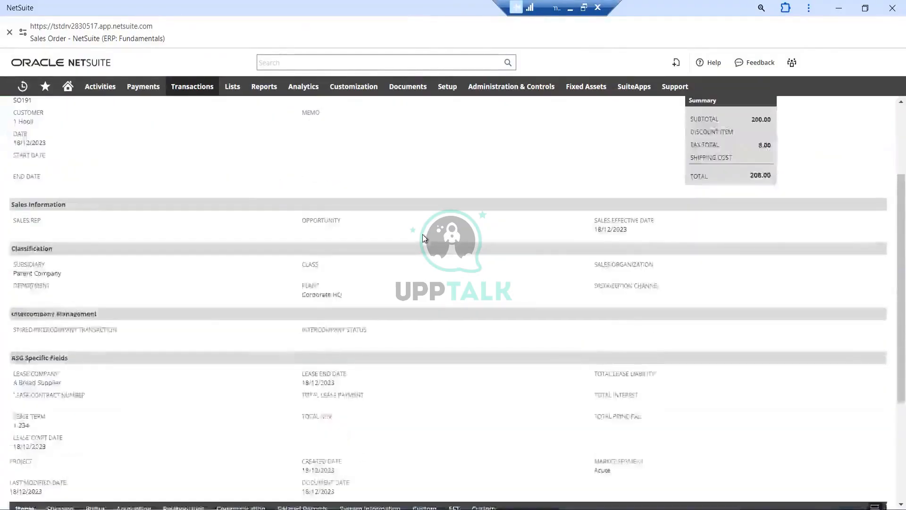
{"action": "scroll", "coordinate": [415, 244], "scroll_direction": "up", "scroll_amount": 6}
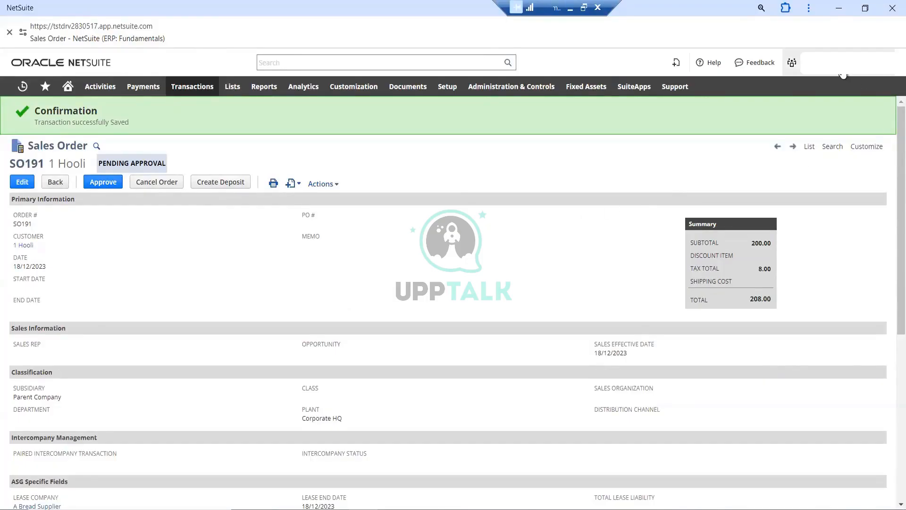
{"action": "mouse_move", "coordinate": [843, 74]}
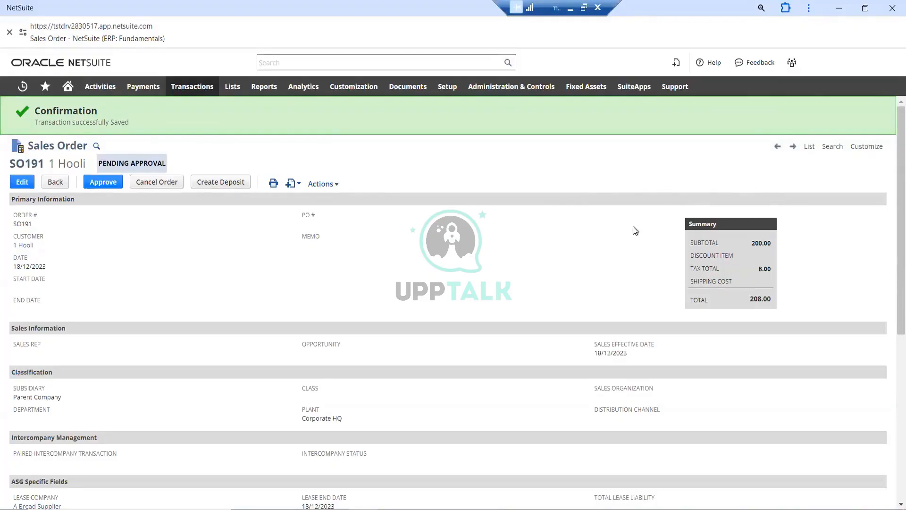
{"action": "scroll", "coordinate": [480, 241], "scroll_direction": "down", "scroll_amount": 6}
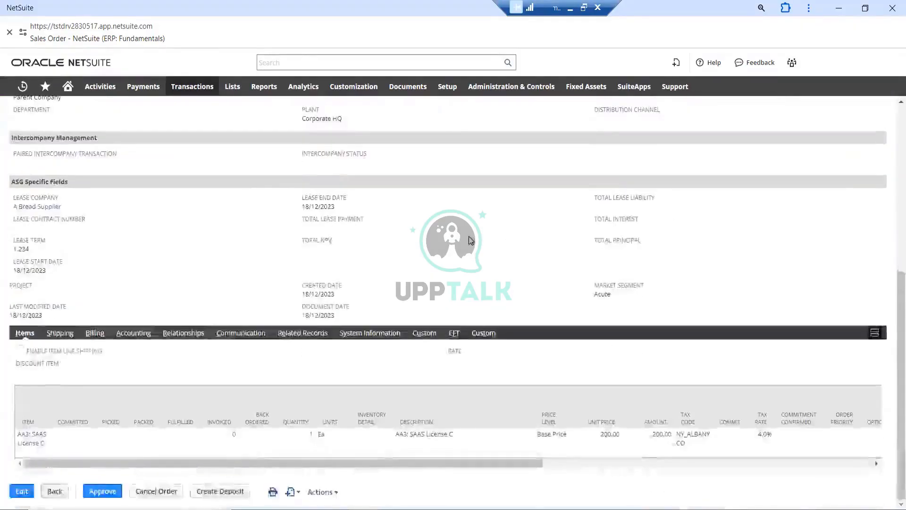
{"action": "scroll", "coordinate": [471, 240], "scroll_direction": "up", "scroll_amount": 6}
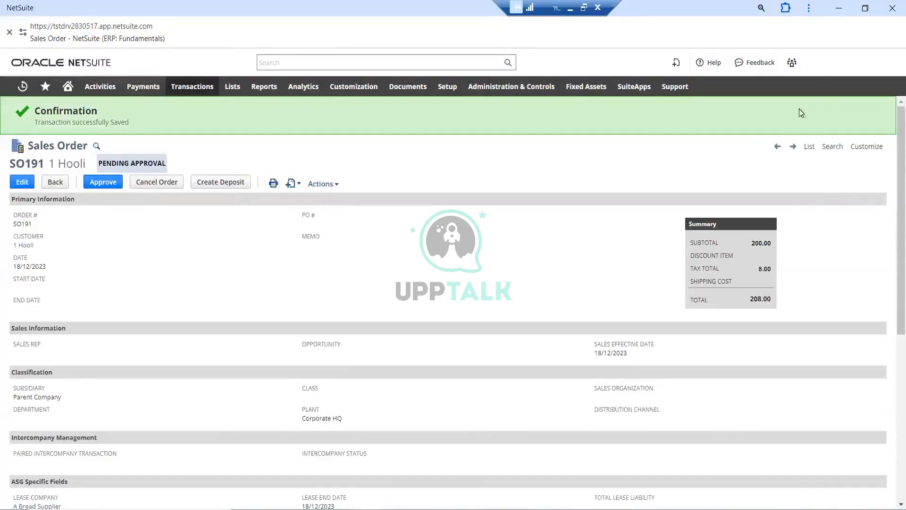
{"action": "mouse_move", "coordinate": [791, 63]}
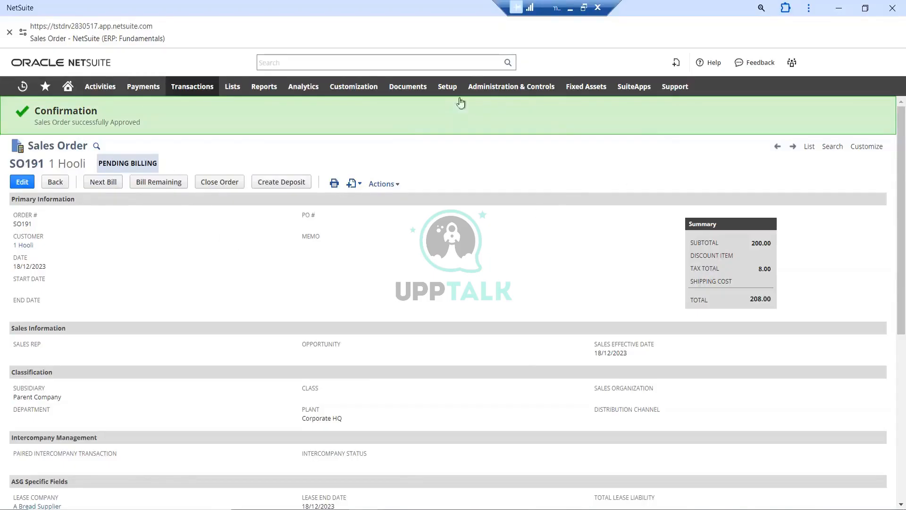
Open the company's Enable Features page in a separate window, keeping the approved sales order open
{"action": "mouse_move", "coordinate": [448, 87]}
{"action": "mouse_move", "coordinate": [445, 128]}
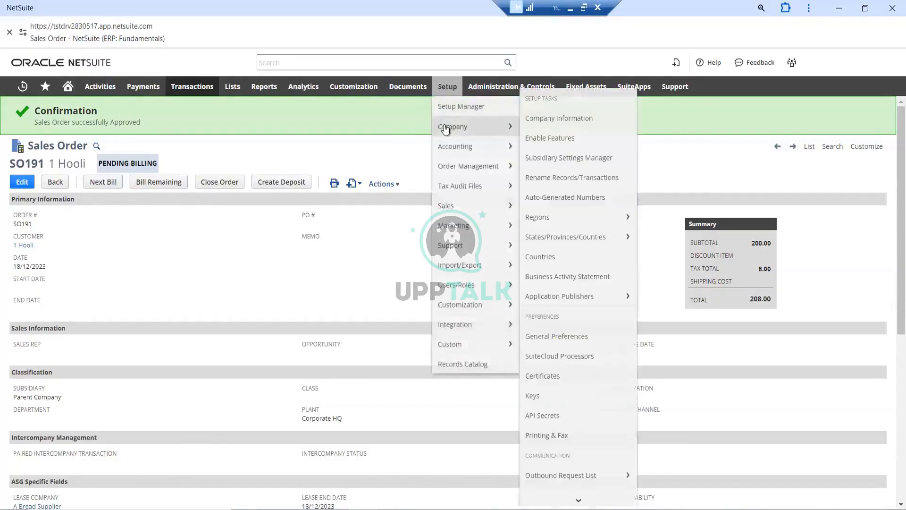
{"action": "right_click", "coordinate": [566, 141]}
{"action": "left_click", "coordinate": [604, 159]}
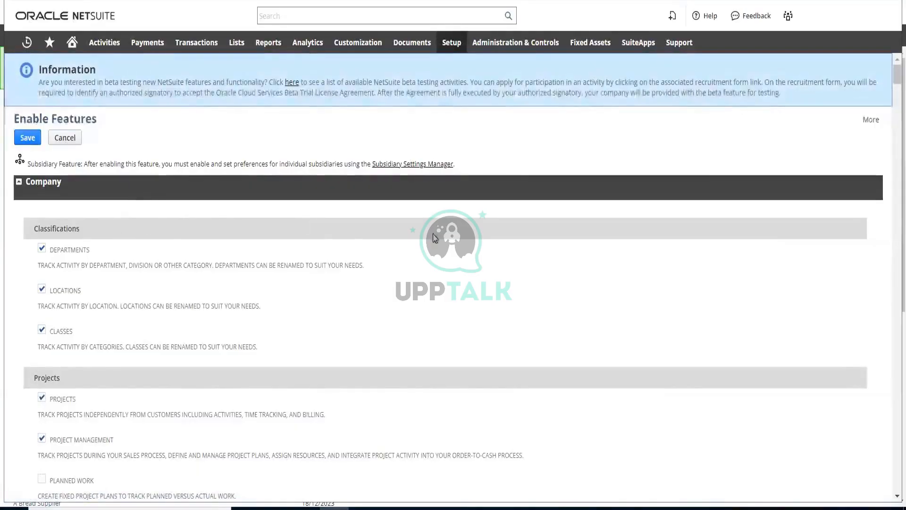
Review the Company and Accounting features, from classifications and projects to multi-book accounting
{"action": "scroll", "coordinate": [435, 237], "scroll_direction": "down", "scroll_amount": 4}
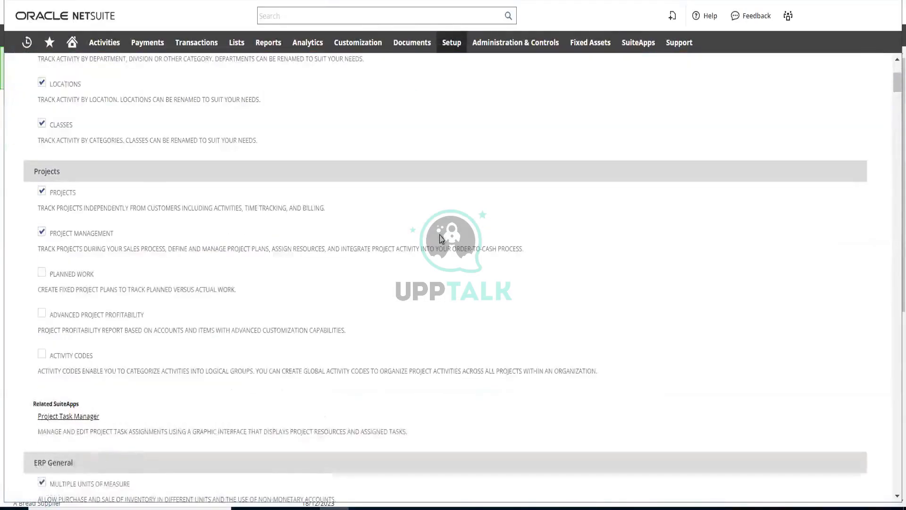
{"action": "scroll", "coordinate": [442, 239], "scroll_direction": "down", "scroll_amount": 10}
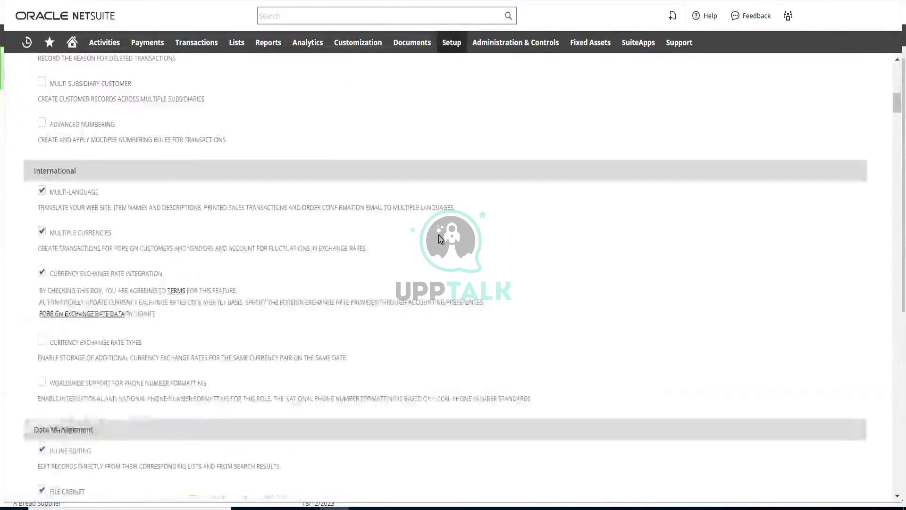
{"action": "scroll", "coordinate": [439, 239], "scroll_direction": "down", "scroll_amount": 9}
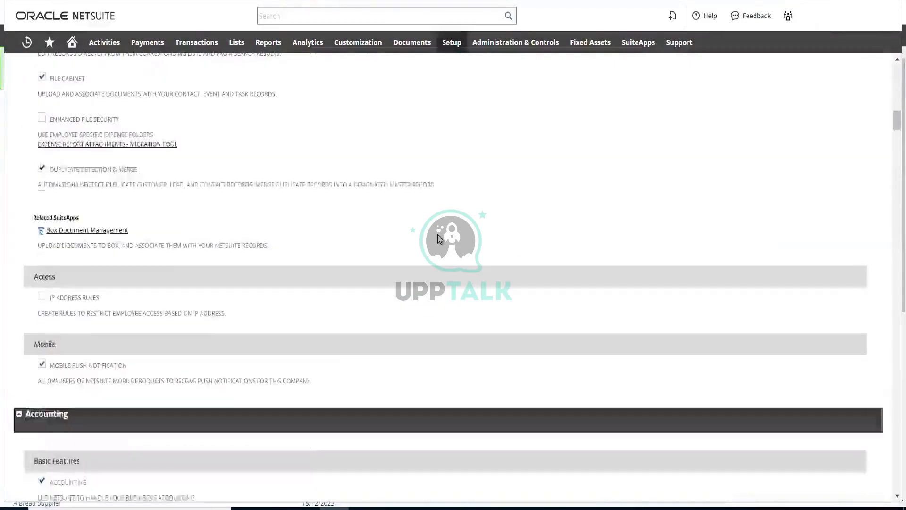
{"action": "scroll", "coordinate": [439, 239], "scroll_direction": "down", "scroll_amount": 6}
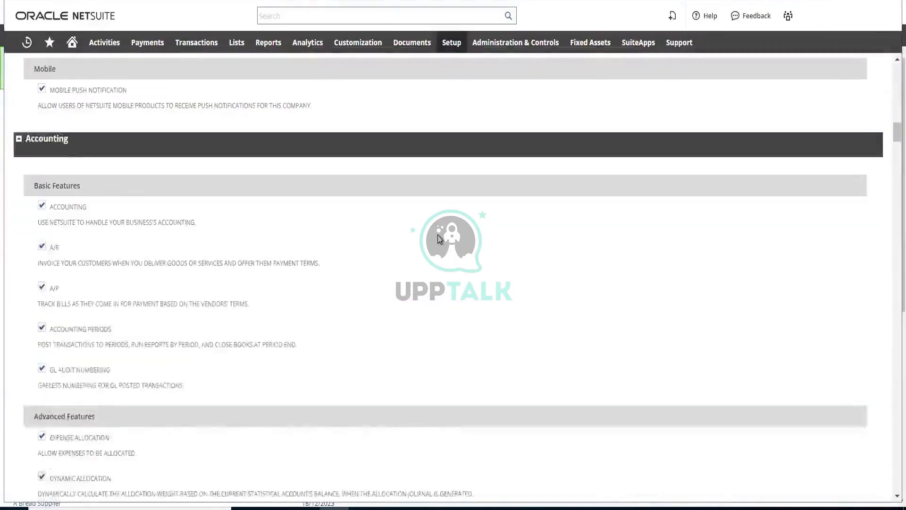
{"action": "scroll", "coordinate": [438, 238], "scroll_direction": "down", "scroll_amount": 12}
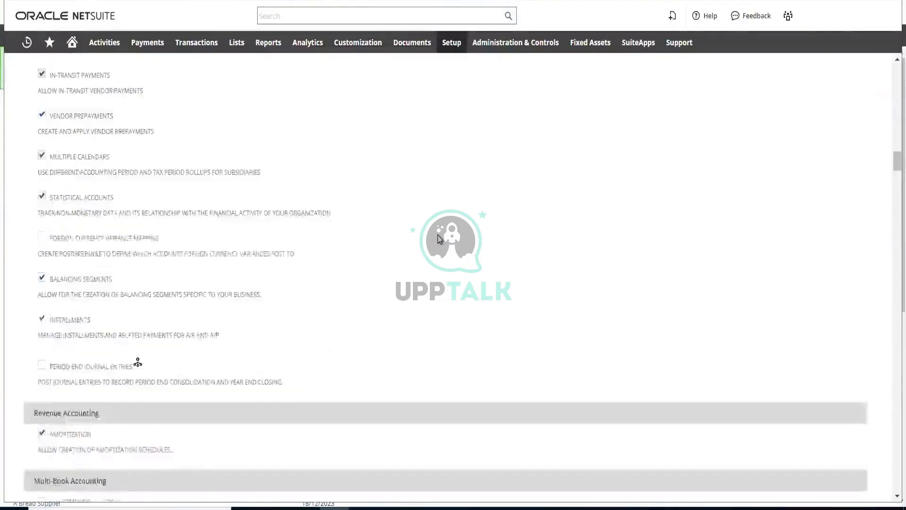
{"action": "scroll", "coordinate": [439, 239], "scroll_direction": "down", "scroll_amount": 8}
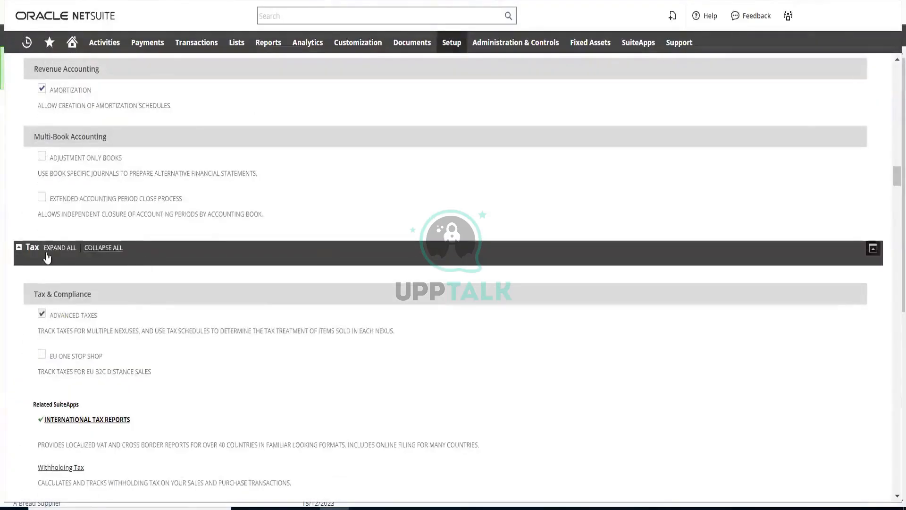
Collapse the Tax section, expand all sections again, and review the Tax features and the basic, sales and shipping Transactions features
{"action": "left_click", "coordinate": [19, 248]}
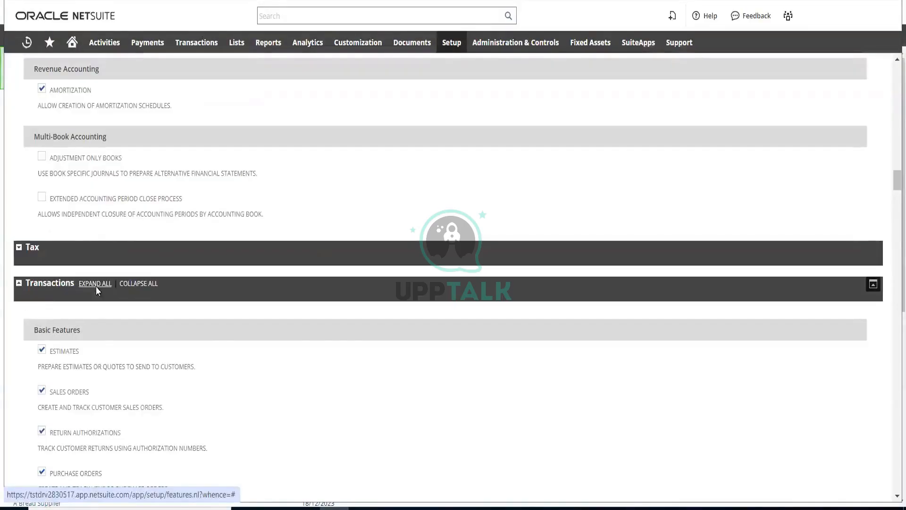
{"action": "left_click", "coordinate": [95, 283]}
{"action": "scroll", "coordinate": [117, 310], "scroll_direction": "down", "scroll_amount": 3}
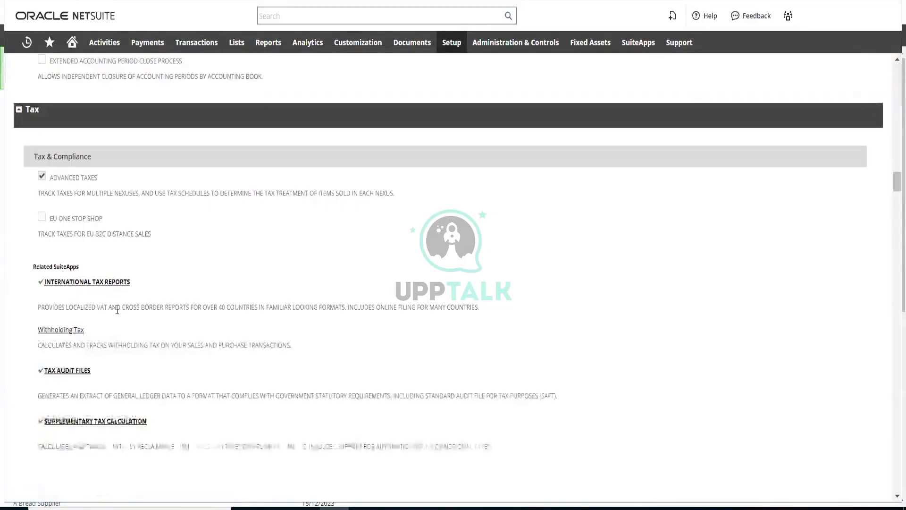
{"action": "scroll", "coordinate": [117, 310], "scroll_direction": "down", "scroll_amount": 7}
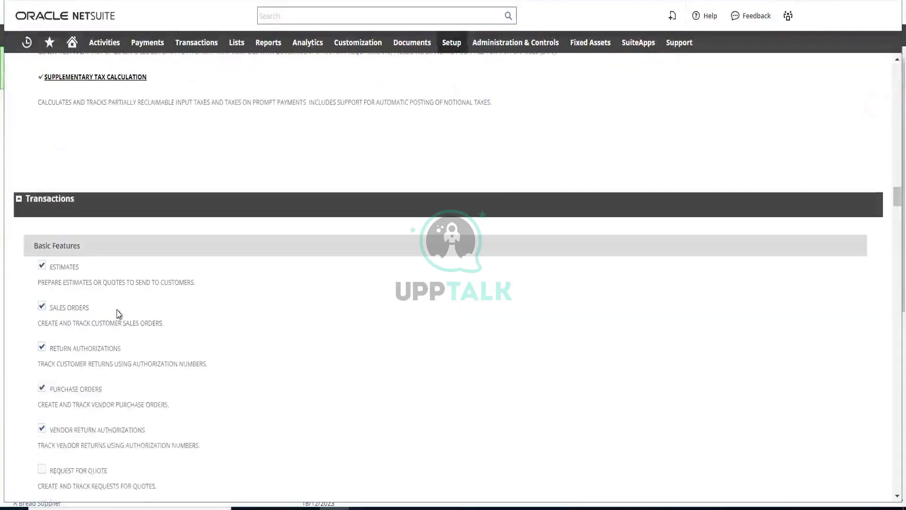
{"action": "scroll", "coordinate": [118, 315], "scroll_direction": "down", "scroll_amount": 1}
{"action": "scroll", "coordinate": [119, 315], "scroll_direction": "down", "scroll_amount": 8}
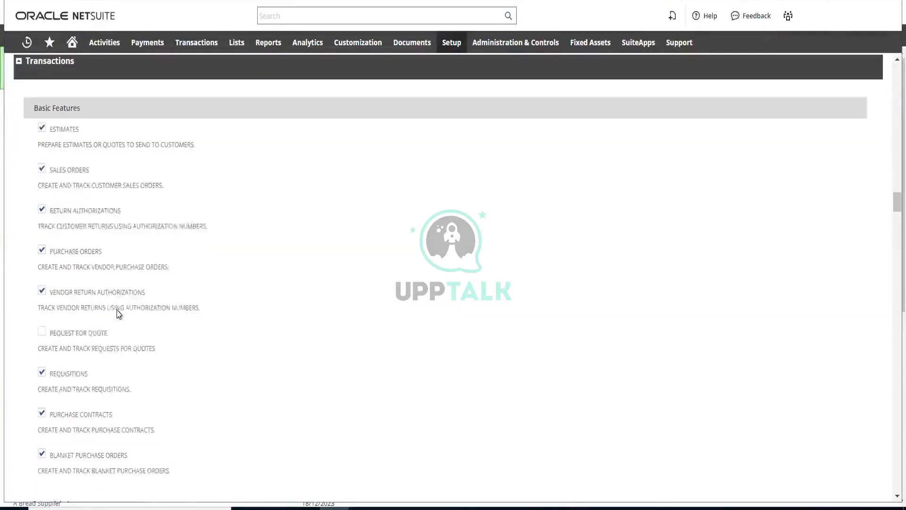
{"action": "scroll", "coordinate": [117, 309], "scroll_direction": "down", "scroll_amount": 7}
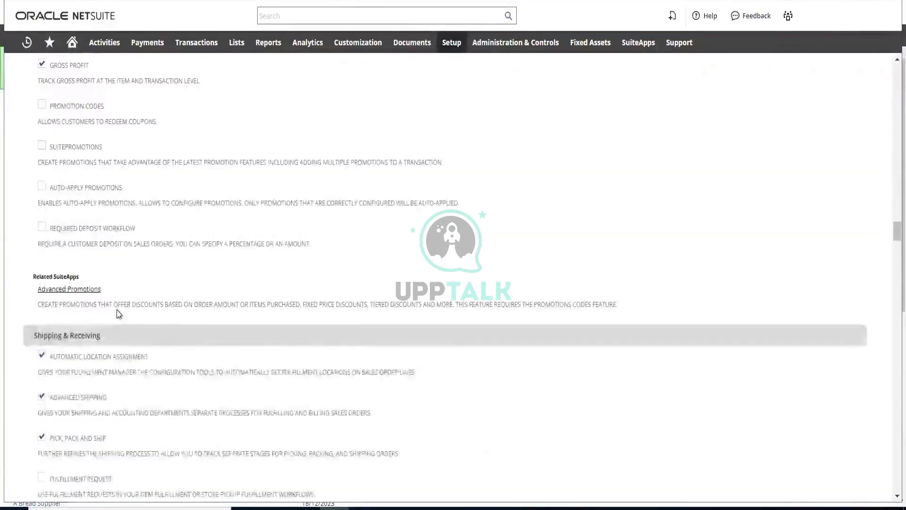
{"action": "scroll", "coordinate": [117, 309], "scroll_direction": "down", "scroll_amount": 4}
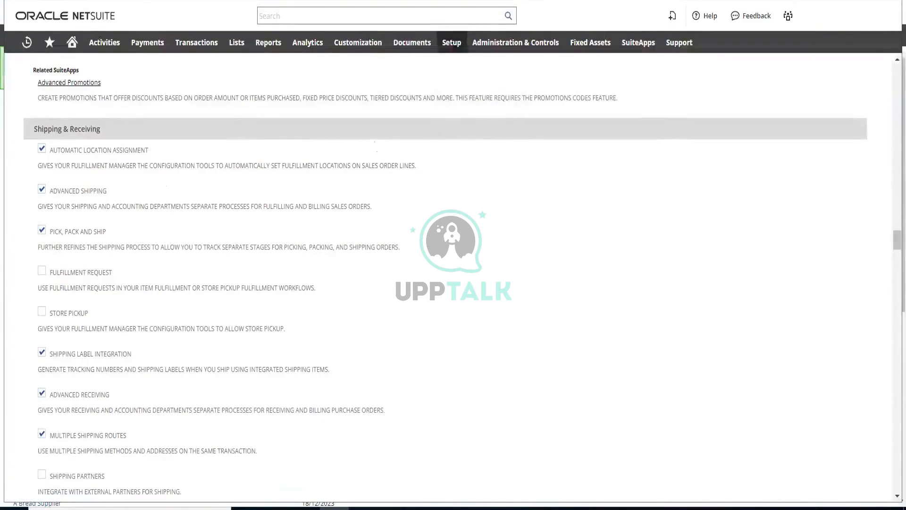
Review the billing and payment processing features, continuing through the Items & Inventory section to its end
{"action": "scroll", "coordinate": [235, 245], "scroll_direction": "down", "scroll_amount": 2}
{"action": "scroll", "coordinate": [235, 245], "scroll_direction": "down", "scroll_amount": 6}
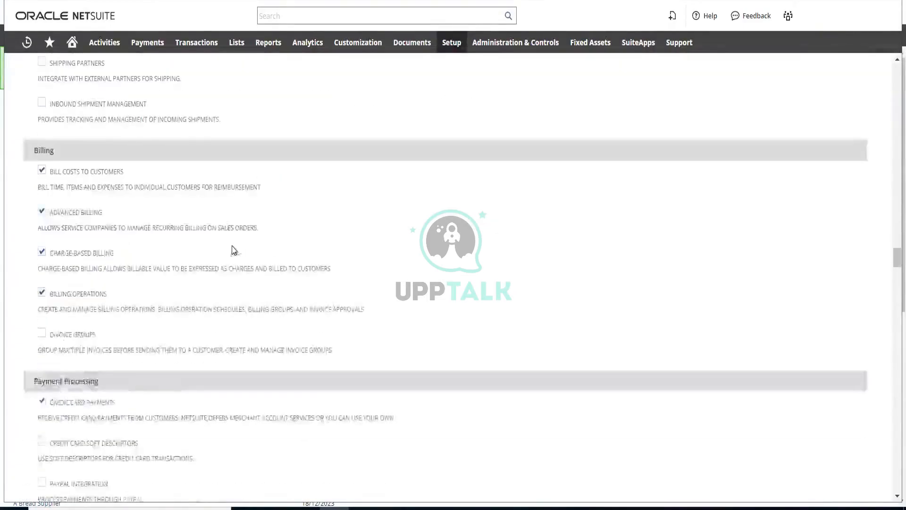
{"action": "scroll", "coordinate": [218, 262], "scroll_direction": "down", "scroll_amount": 6}
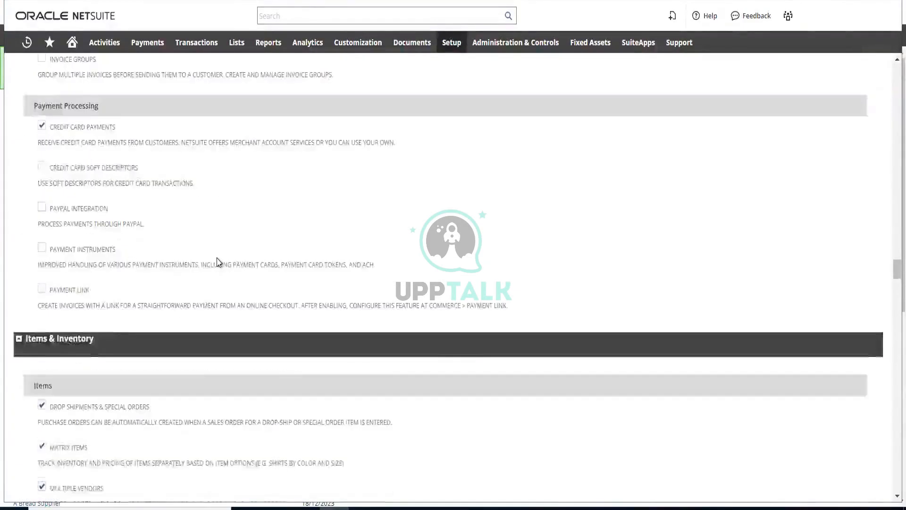
{"action": "scroll", "coordinate": [219, 261], "scroll_direction": "down", "scroll_amount": 6}
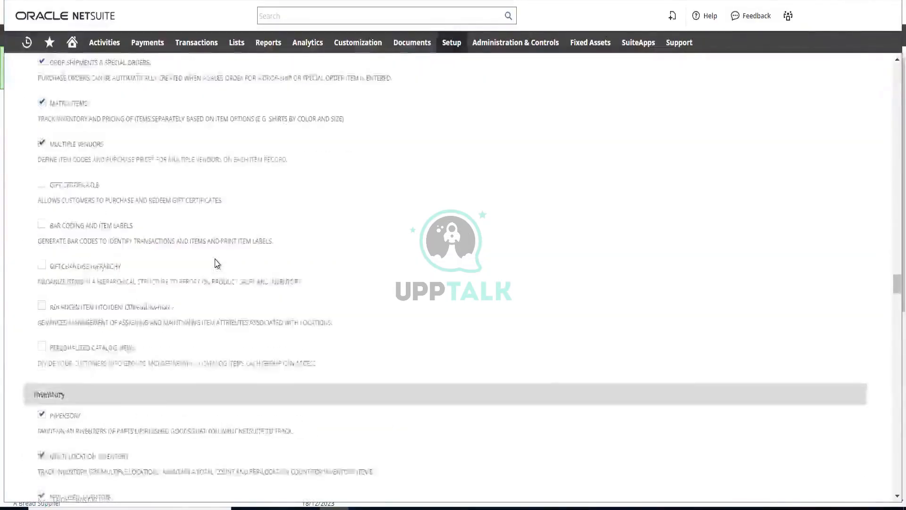
{"action": "scroll", "coordinate": [217, 262], "scroll_direction": "down", "scroll_amount": 6}
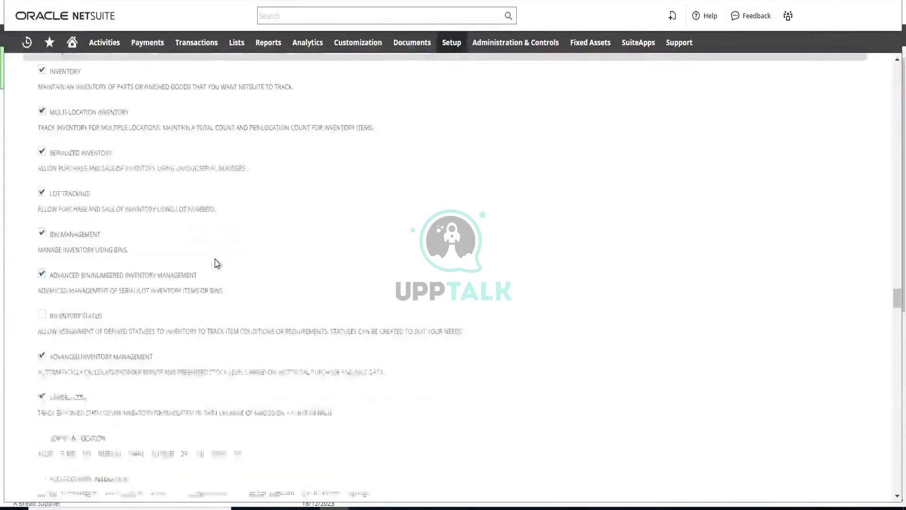
{"action": "scroll", "coordinate": [216, 259], "scroll_direction": "down", "scroll_amount": 6}
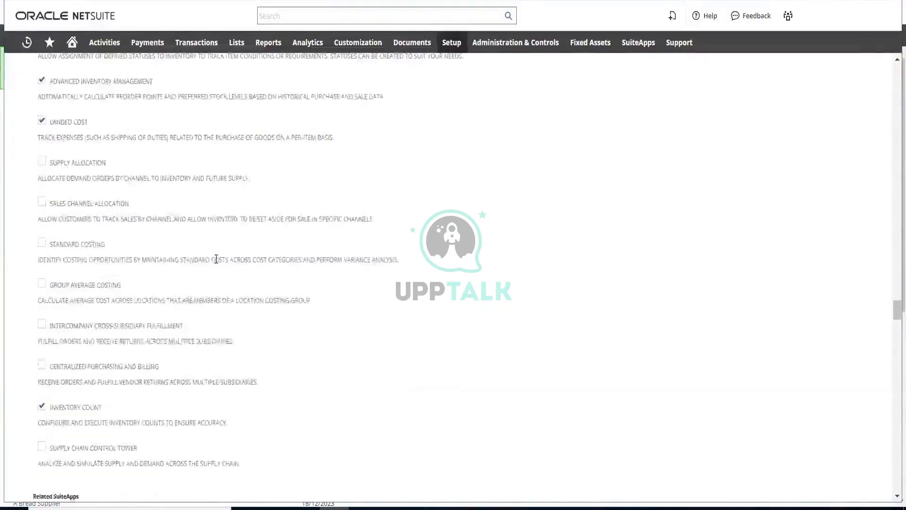
{"action": "scroll", "coordinate": [216, 259], "scroll_direction": "down", "scroll_amount": 1}
Go back over the features from Inventory and Items through payment processing, billing and shipping to Sales pricing and promotions
{"action": "scroll", "coordinate": [215, 263], "scroll_direction": "up", "scroll_amount": 2}
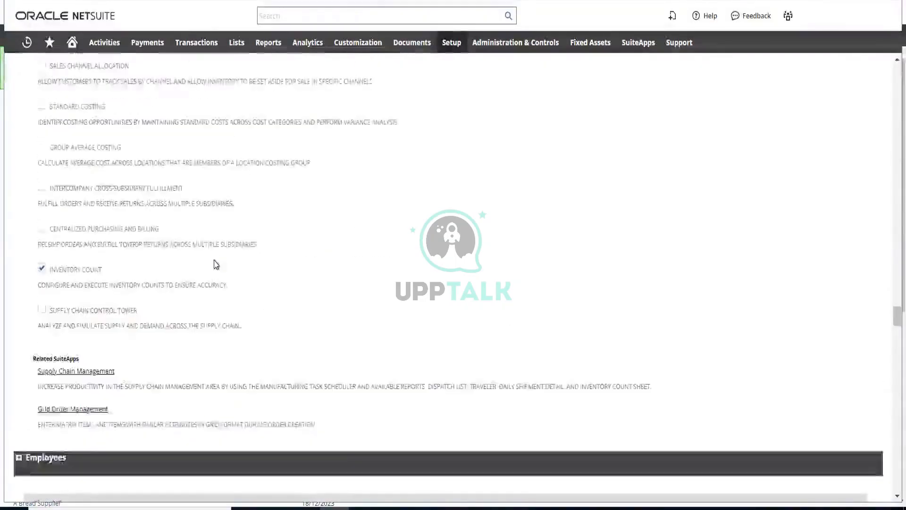
{"action": "scroll", "coordinate": [215, 264], "scroll_direction": "up", "scroll_amount": 9}
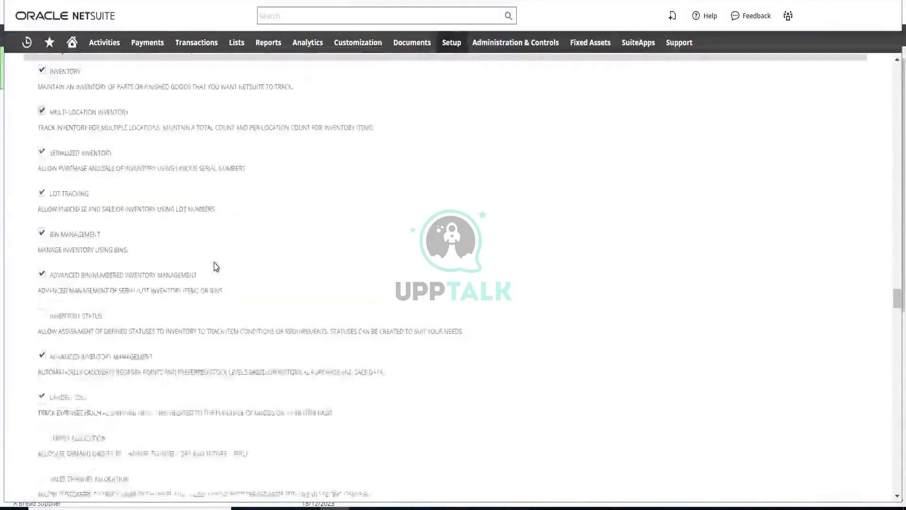
{"action": "scroll", "coordinate": [215, 267], "scroll_direction": "up", "scroll_amount": 3}
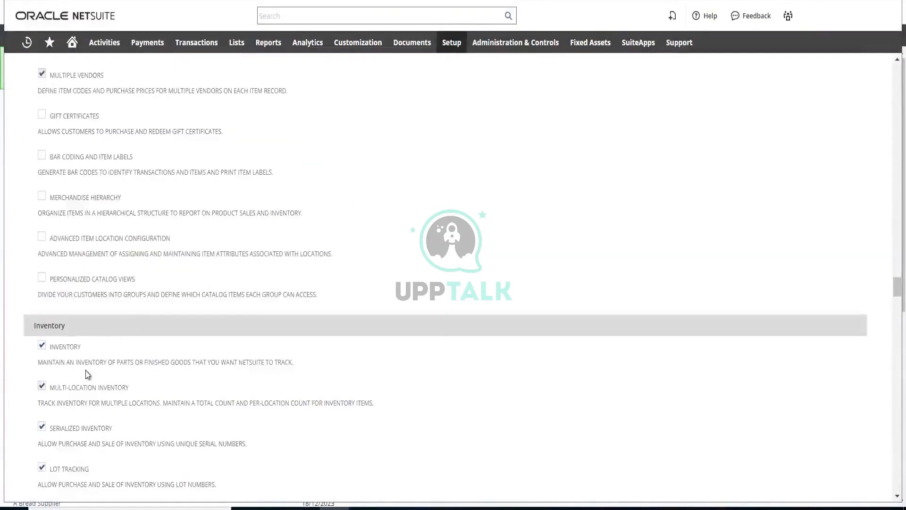
{"action": "scroll", "coordinate": [90, 366], "scroll_direction": "up", "scroll_amount": 4}
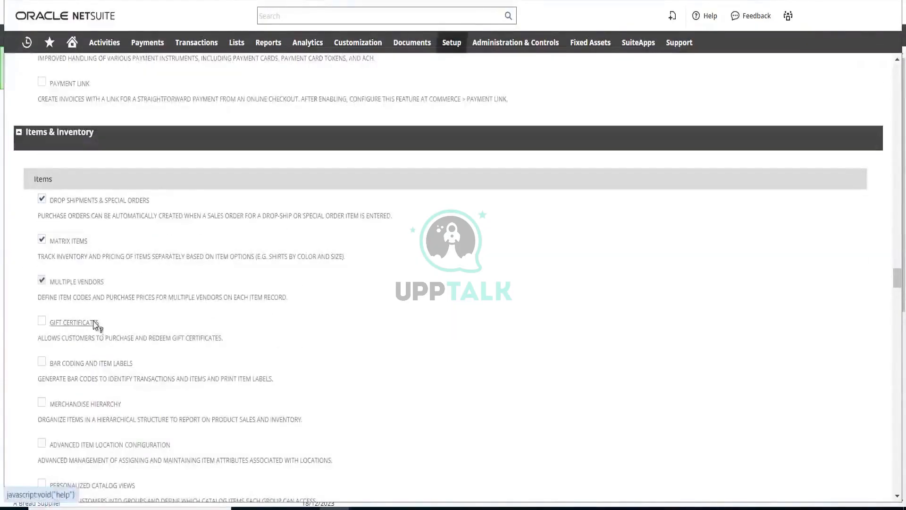
{"action": "scroll", "coordinate": [101, 326], "scroll_direction": "up", "scroll_amount": 3}
{"action": "scroll", "coordinate": [102, 326], "scroll_direction": "up", "scroll_amount": 7}
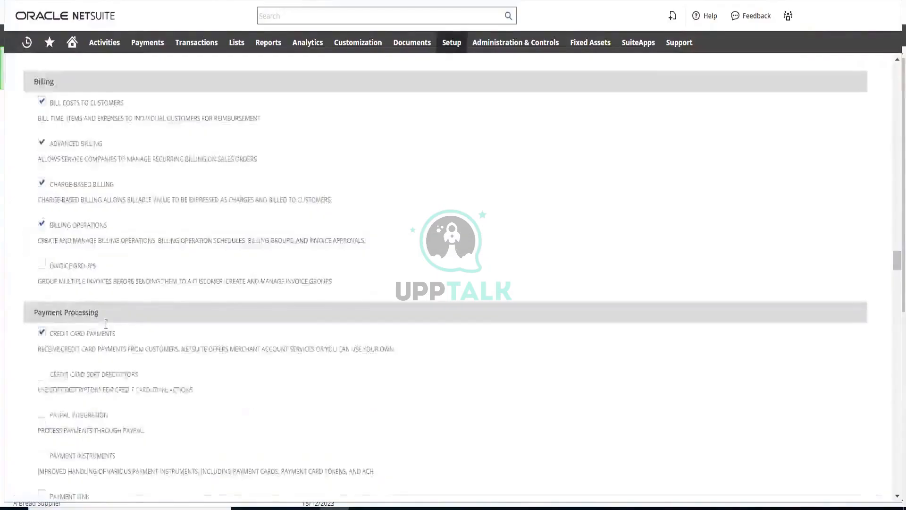
{"action": "scroll", "coordinate": [108, 328], "scroll_direction": "up", "scroll_amount": 9}
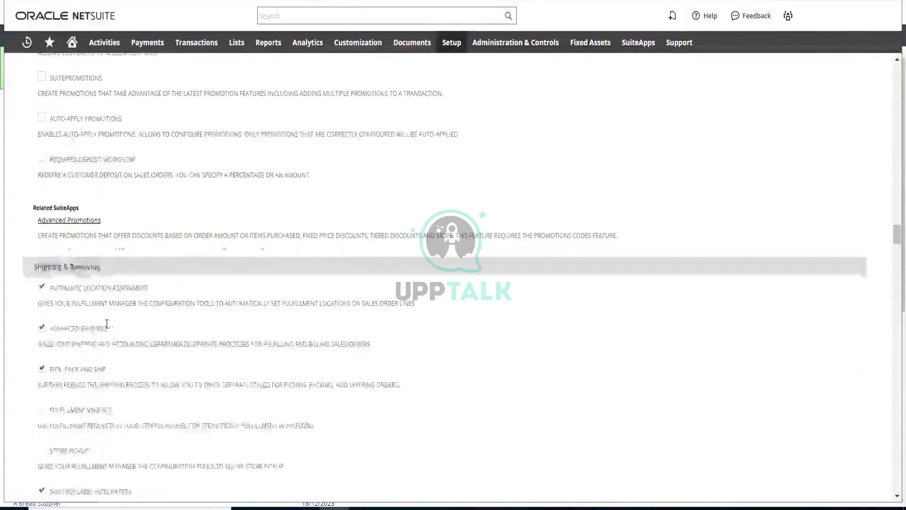
{"action": "scroll", "coordinate": [108, 328], "scroll_direction": "up", "scroll_amount": 7}
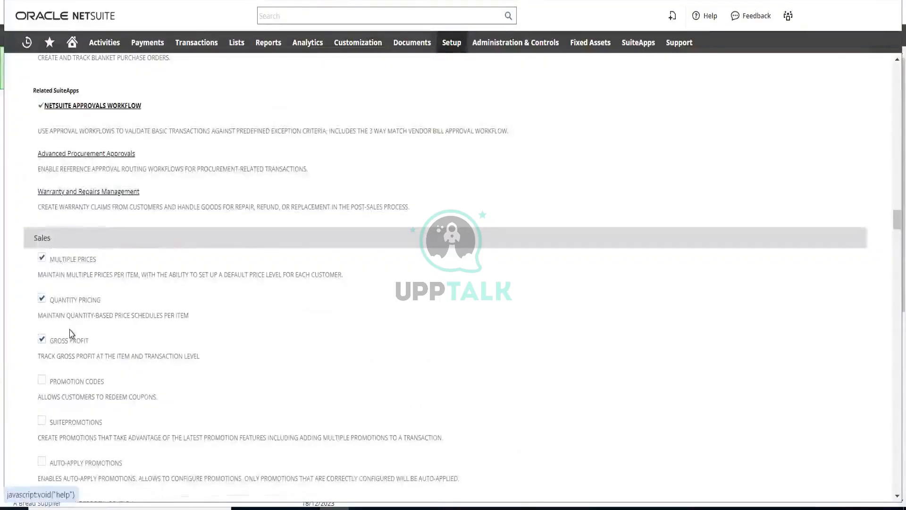
{"action": "scroll", "coordinate": [71, 333], "scroll_direction": "down", "scroll_amount": 2}
Look over the setup options available for Accounting, Order Management and Sales
{"action": "mouse_move", "coordinate": [452, 43]}
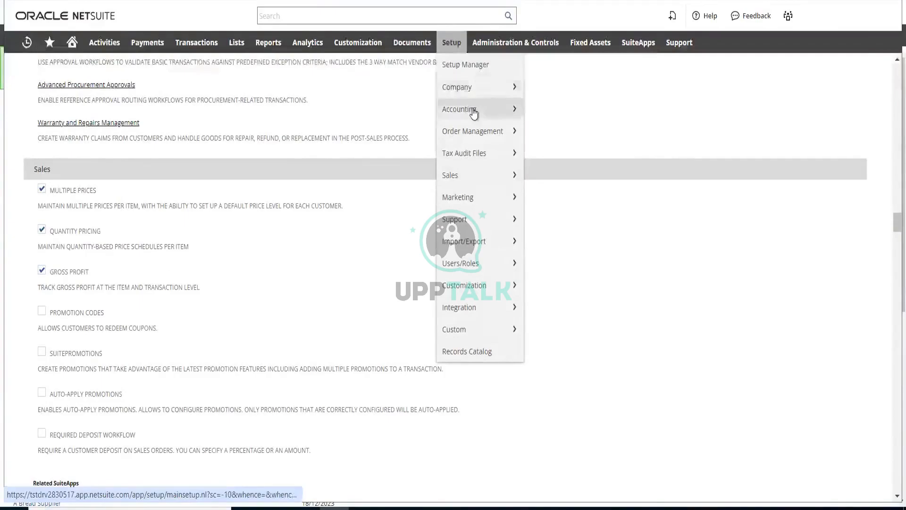
{"action": "mouse_move", "coordinate": [473, 113]}
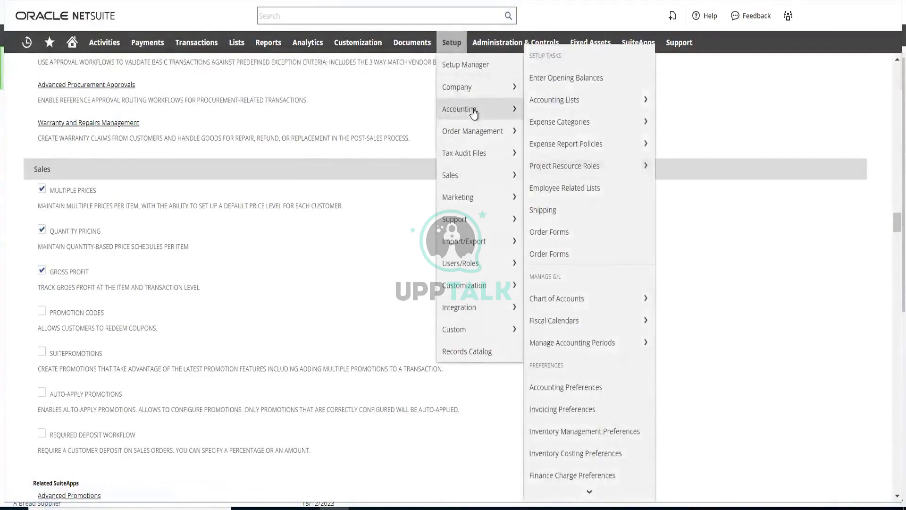
{"action": "mouse_move", "coordinate": [474, 130]}
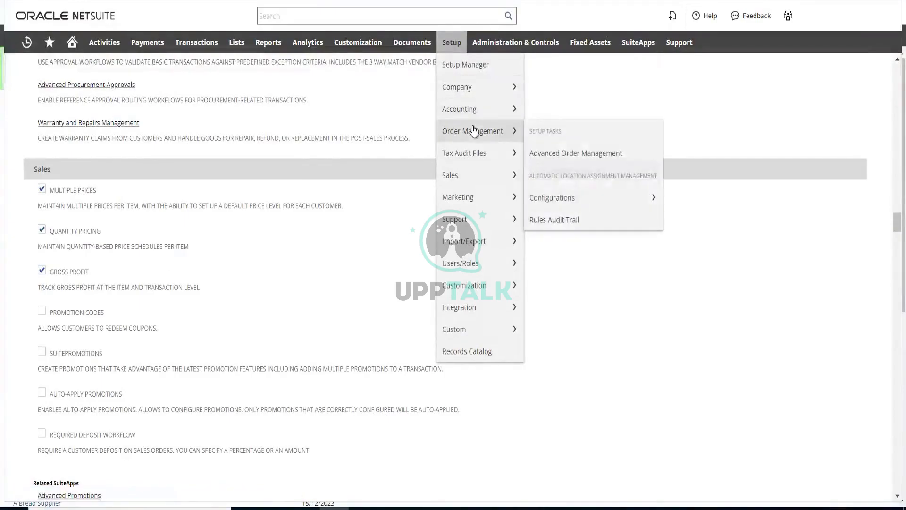
{"action": "mouse_move", "coordinate": [466, 177]}
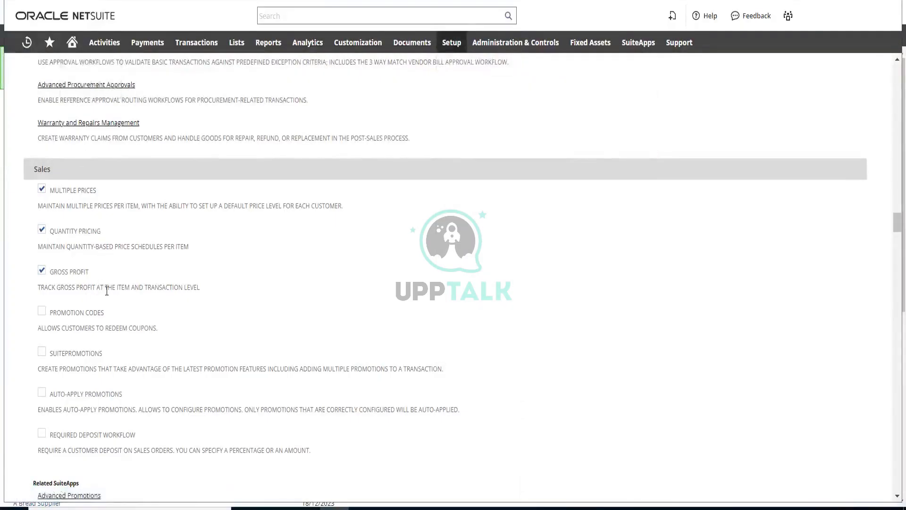
Recheck the shipping, billing, payment and inventory features, returning to the advanced Accounting features
{"action": "scroll", "coordinate": [100, 282], "scroll_direction": "down", "scroll_amount": 9}
{"action": "scroll", "coordinate": [107, 290], "scroll_direction": "down", "scroll_amount": 13}
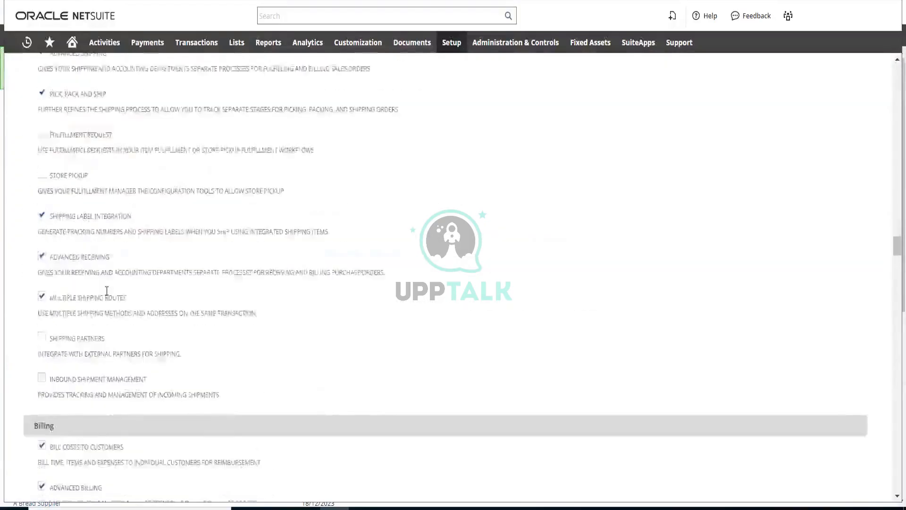
{"action": "scroll", "coordinate": [106, 291], "scroll_direction": "down", "scroll_amount": 12}
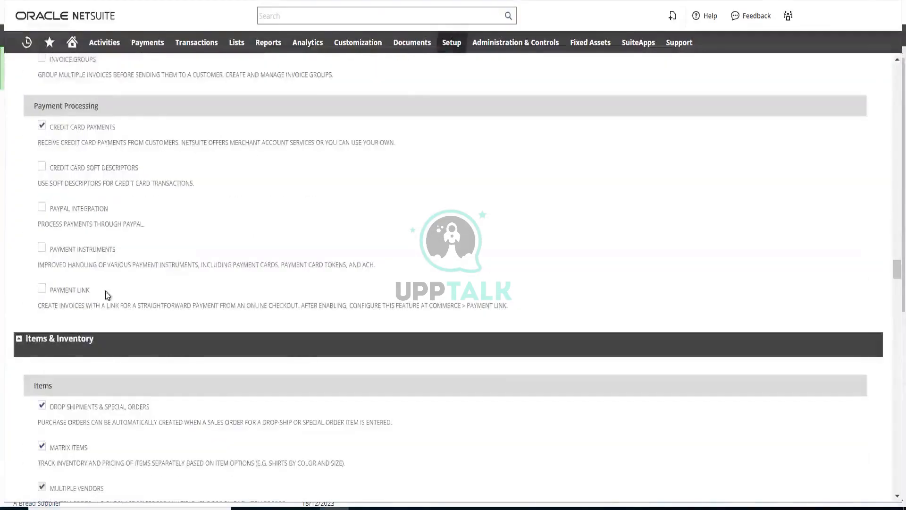
{"action": "scroll", "coordinate": [107, 293], "scroll_direction": "down", "scroll_amount": 3}
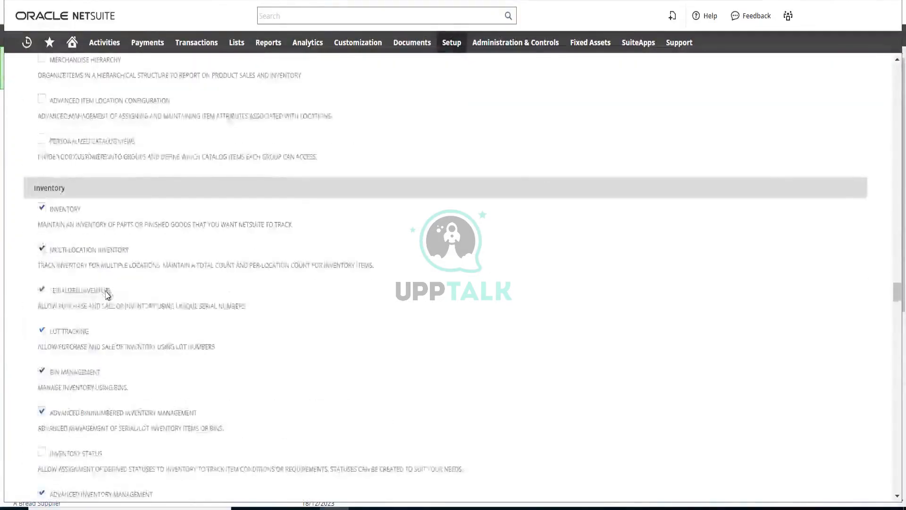
{"action": "scroll", "coordinate": [108, 264], "scroll_direction": "up", "scroll_amount": 20}
{"action": "scroll", "coordinate": [109, 234], "scroll_direction": "up", "scroll_amount": 15}
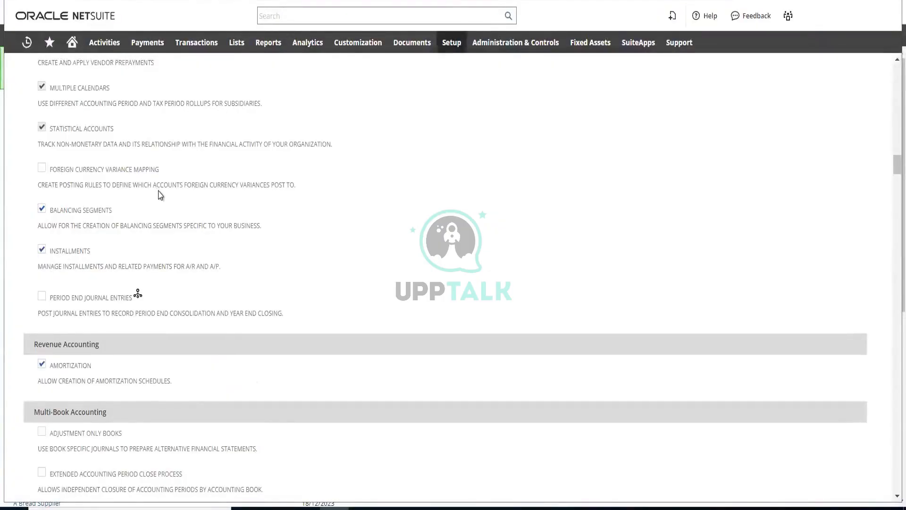
{"action": "scroll", "coordinate": [161, 195], "scroll_direction": "up", "scroll_amount": 5}
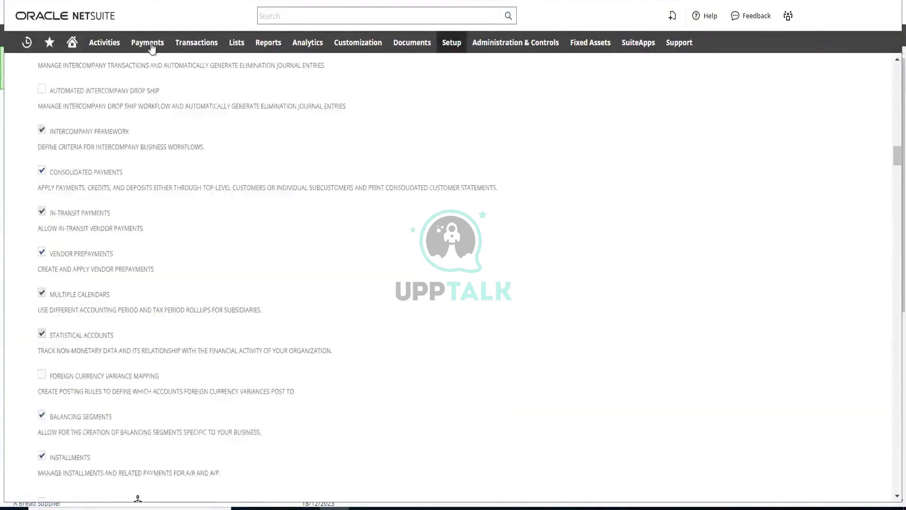
Open the most recent 1 Hooli sales order from the list of sales orders
{"action": "mouse_move", "coordinate": [196, 46]}
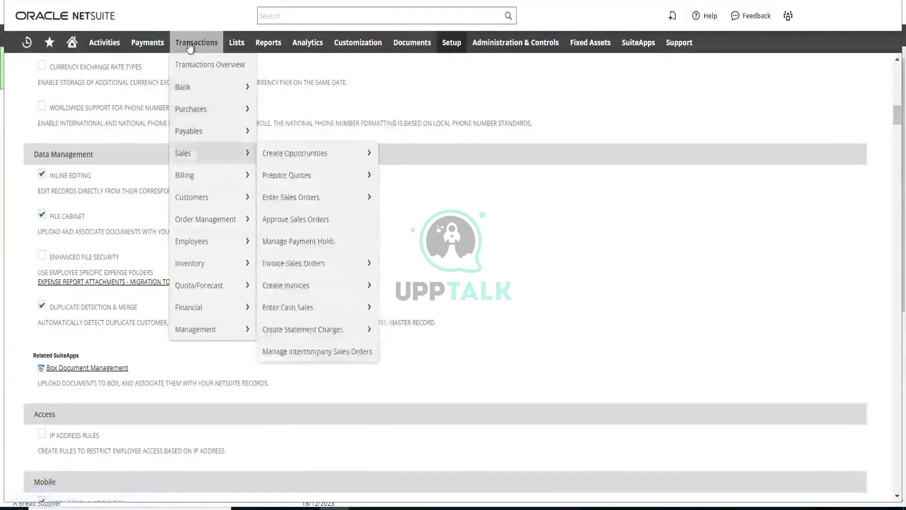
{"action": "mouse_move", "coordinate": [199, 160]}
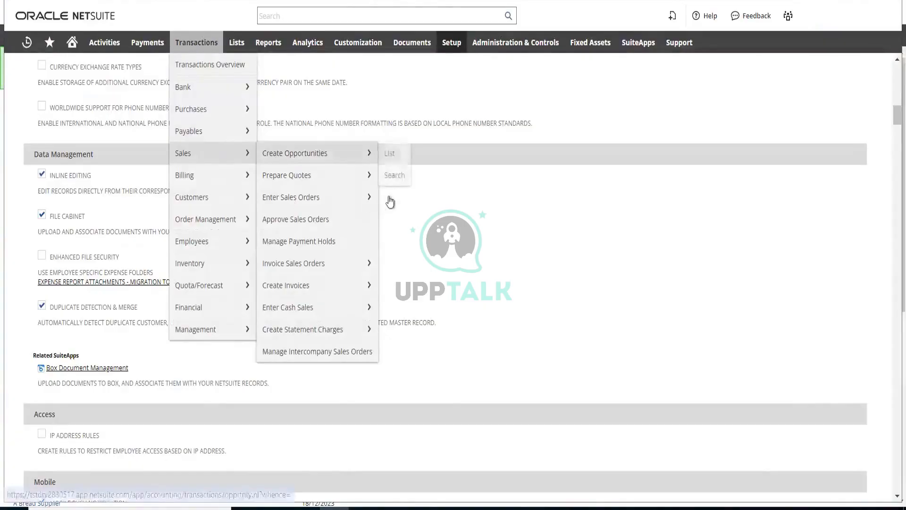
{"action": "mouse_move", "coordinate": [390, 202]}
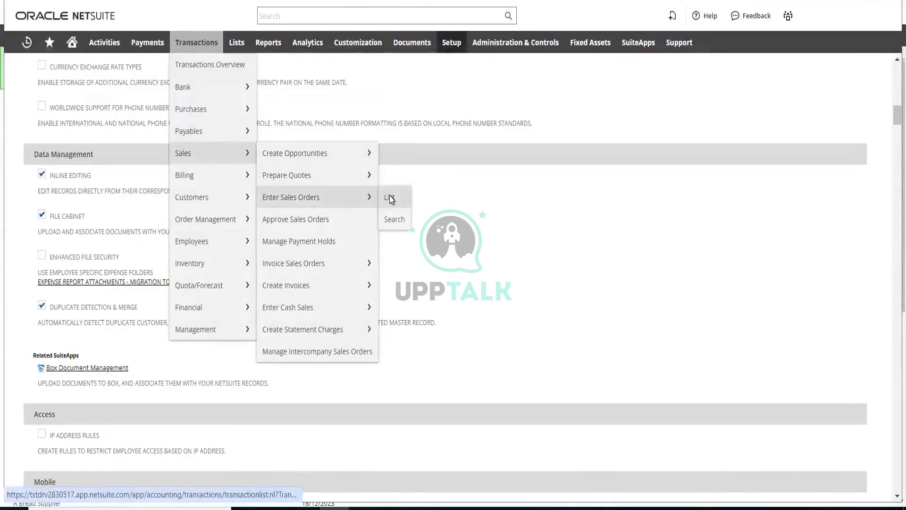
{"action": "left_click", "coordinate": [390, 198]}
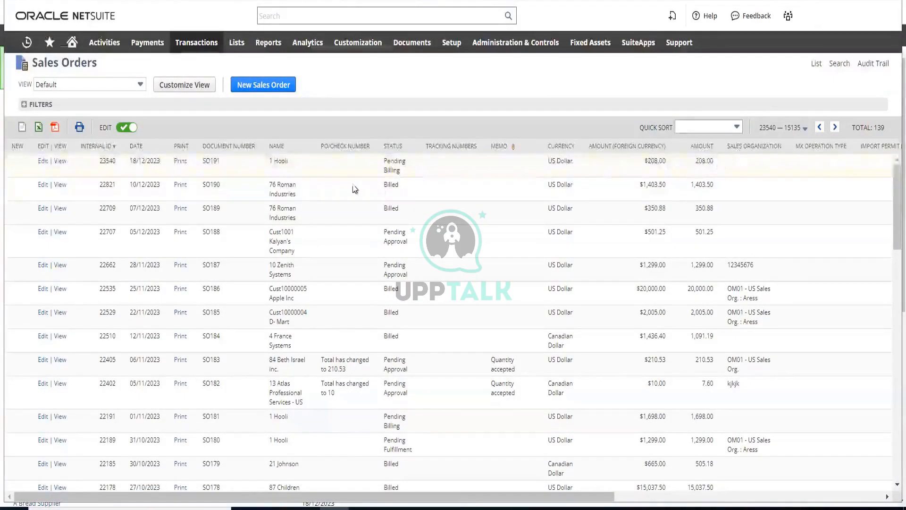
{"action": "left_click", "coordinate": [737, 126]}
{"action": "key", "text": "Return"}
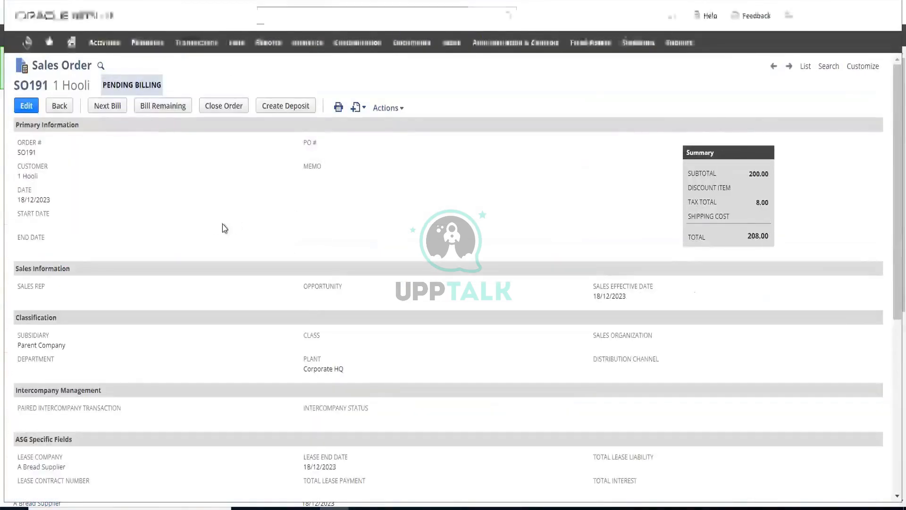
Edit the 1 Hooli sales order, check its available statuses and save it with the status Pending Billing
{"action": "left_click", "coordinate": [27, 107]}
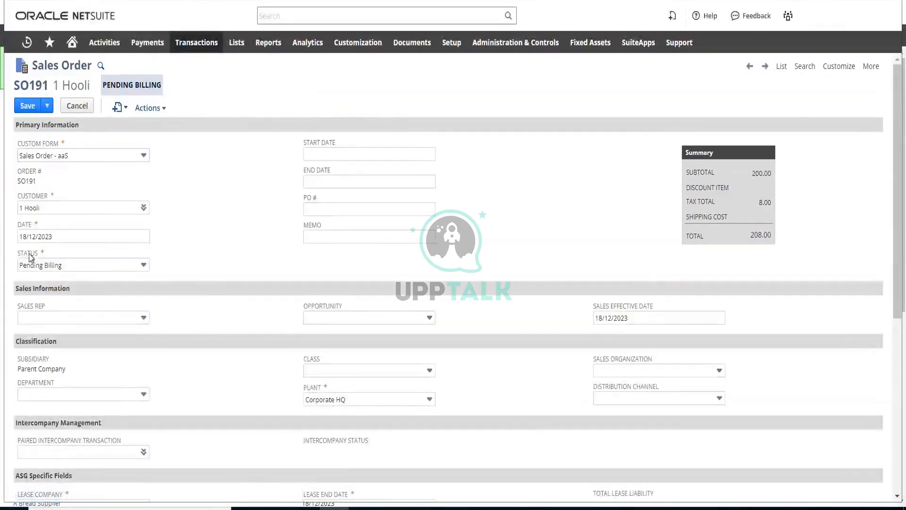
{"action": "left_click", "coordinate": [118, 266]}
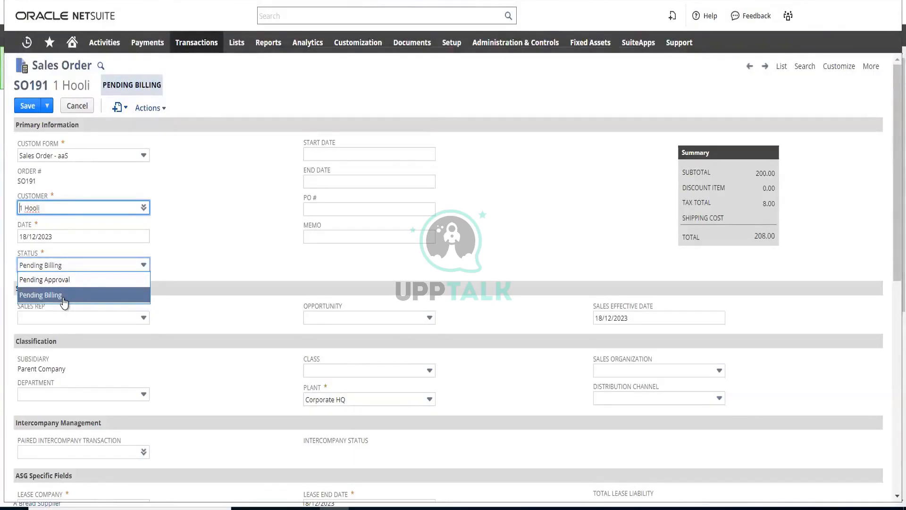
{"action": "left_click", "coordinate": [231, 209]}
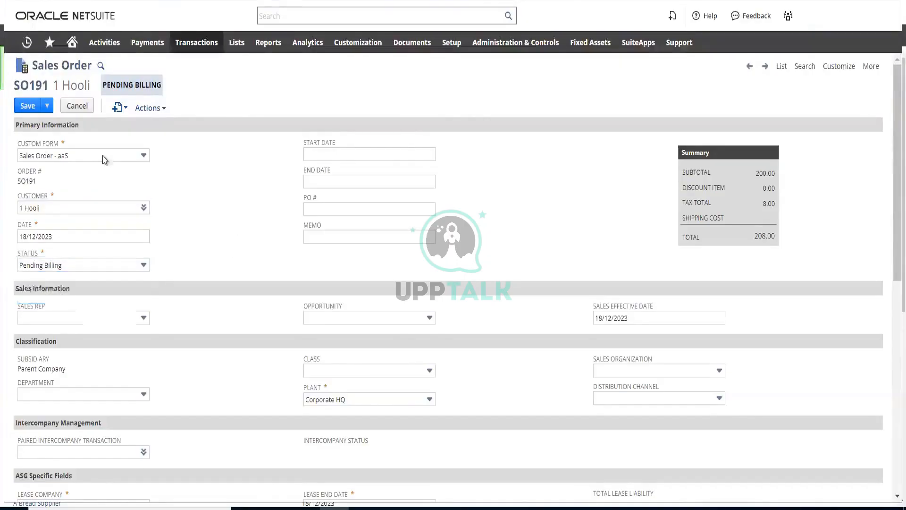
{"action": "left_click_drag", "start_coordinate": [104, 85], "coordinate": [179, 105]}
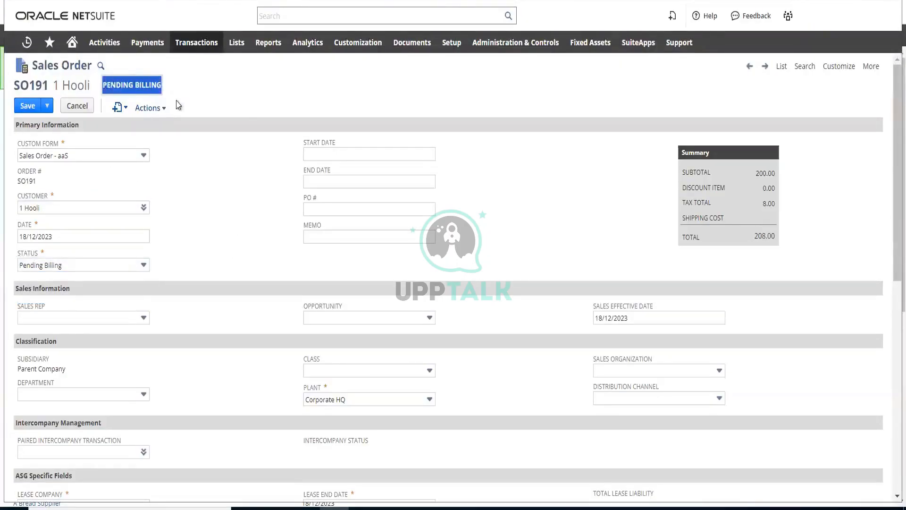
{"action": "left_click", "coordinate": [28, 106]}
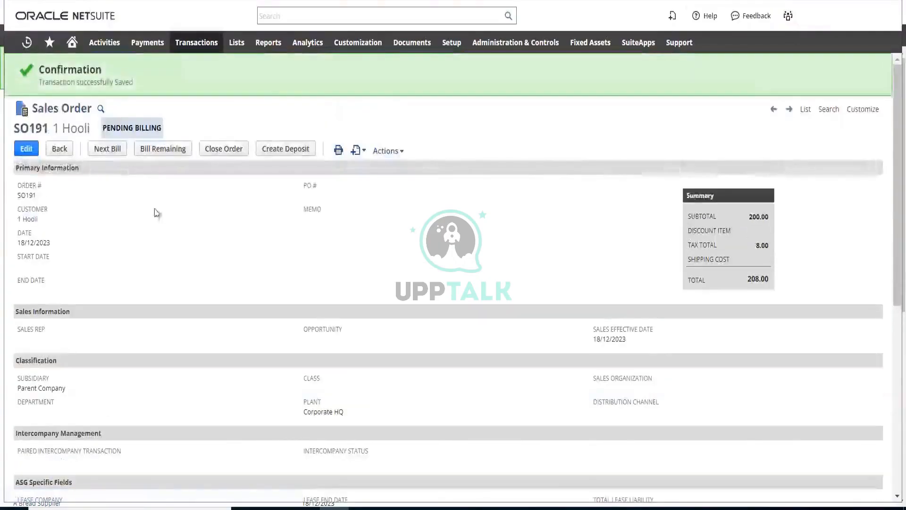
Review the saved sales order's sections and its AA3: SAAS License C item line
{"action": "scroll", "coordinate": [219, 246], "scroll_direction": "down", "scroll_amount": 4}
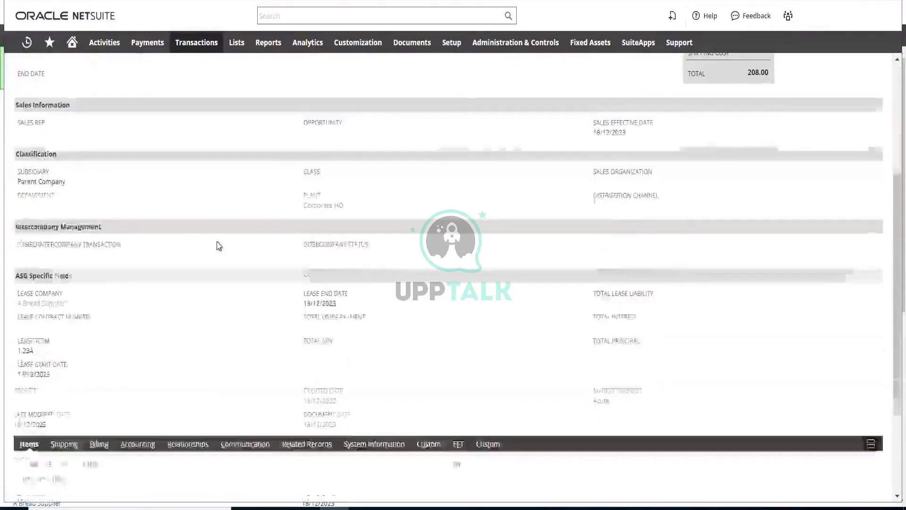
{"action": "scroll", "coordinate": [219, 246], "scroll_direction": "down", "scroll_amount": 3}
{"action": "scroll", "coordinate": [211, 251], "scroll_direction": "up", "scroll_amount": 3}
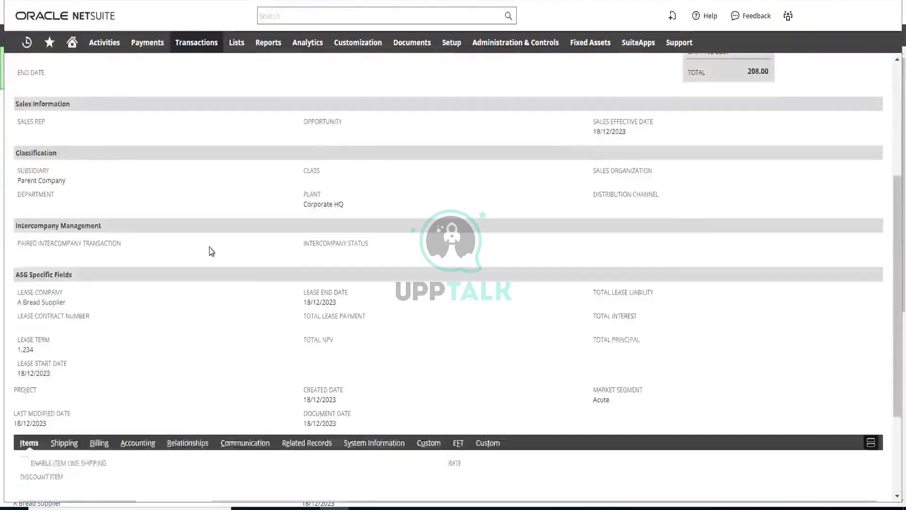
{"action": "scroll", "coordinate": [211, 250], "scroll_direction": "up", "scroll_amount": 4}
{"action": "scroll", "coordinate": [243, 275], "scroll_direction": "down", "scroll_amount": 6}
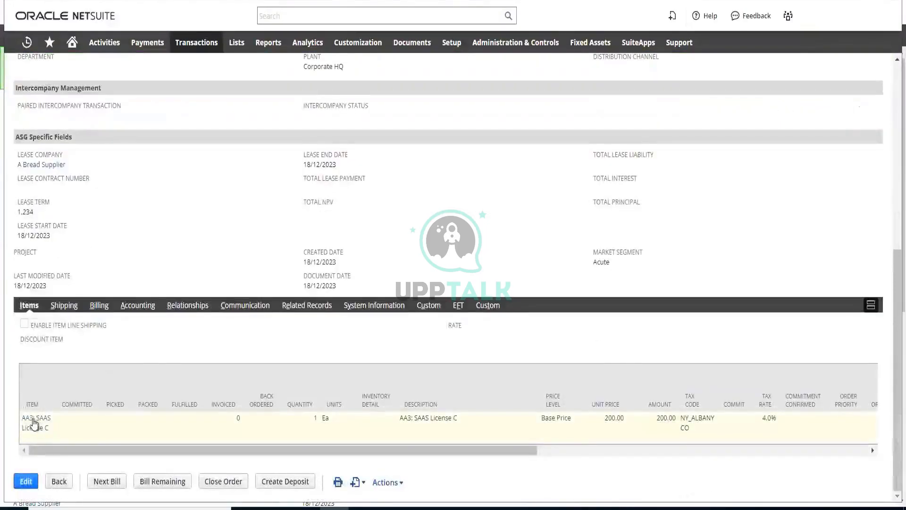
{"action": "right_click", "coordinate": [33, 422]}
{"action": "left_click", "coordinate": [104, 263]}
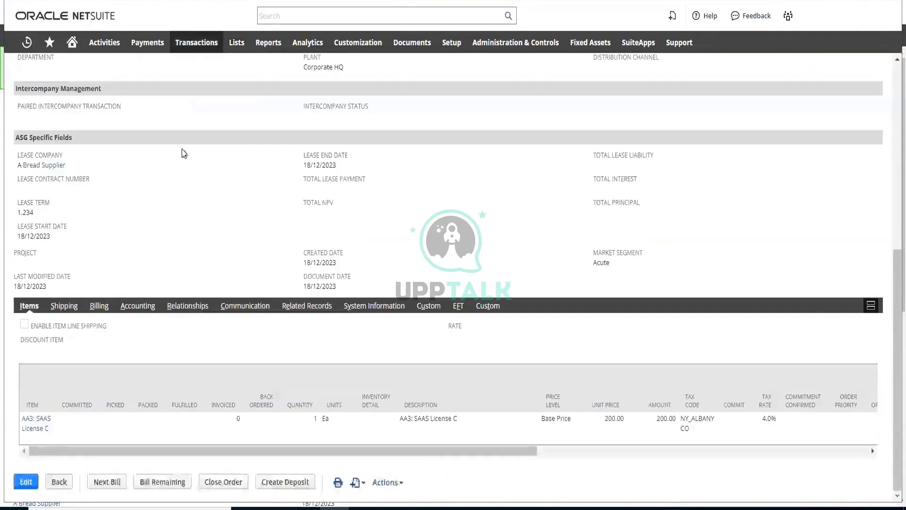
{"action": "scroll", "coordinate": [192, 187], "scroll_direction": "up", "scroll_amount": 5}
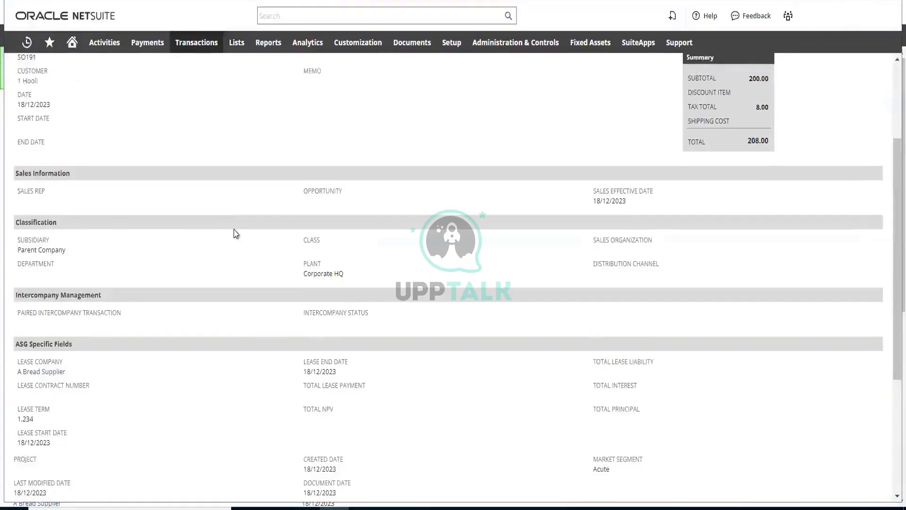
{"action": "scroll", "coordinate": [233, 232], "scroll_direction": "down", "scroll_amount": 4}
{"action": "scroll", "coordinate": [206, 320], "scroll_direction": "up", "scroll_amount": 6}
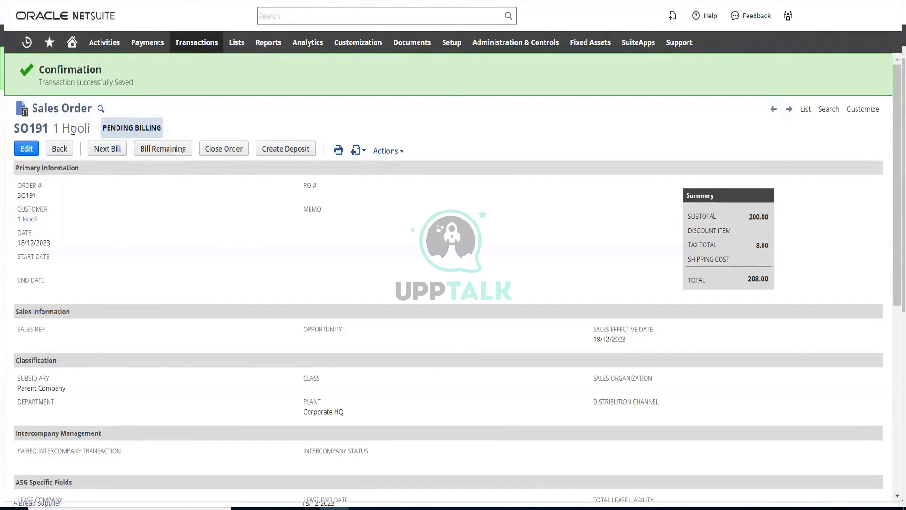
Bill the sales order by creating and saving an invoice for the AA3: SAAS License C line
{"action": "left_click", "coordinate": [109, 151]}
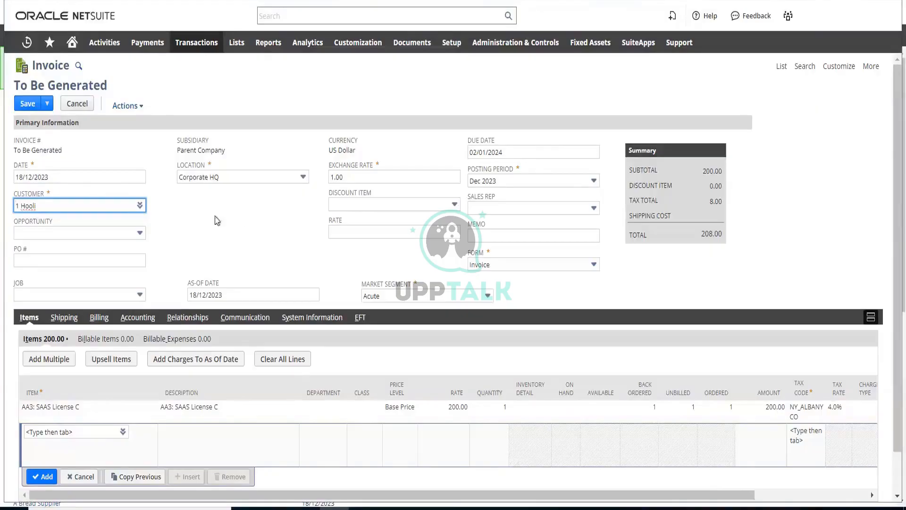
{"action": "left_click", "coordinate": [28, 104]}
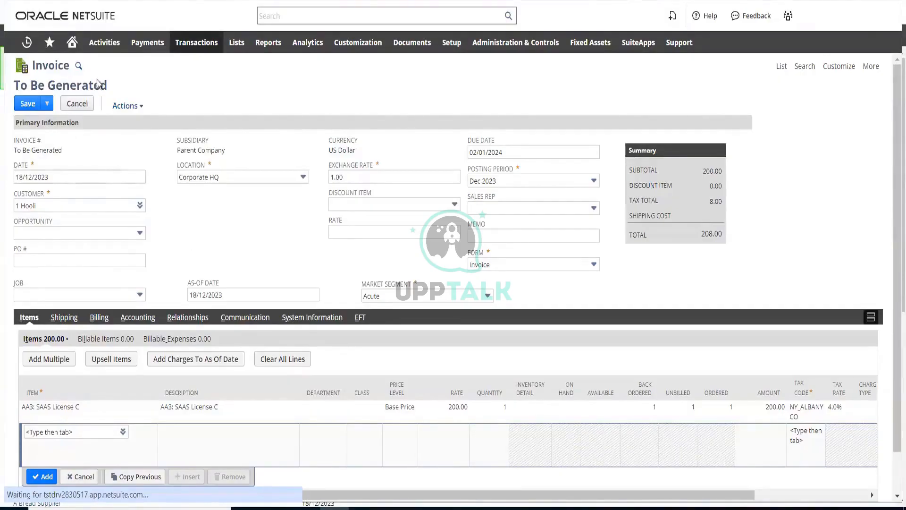
{"action": "left_click", "coordinate": [28, 103]}
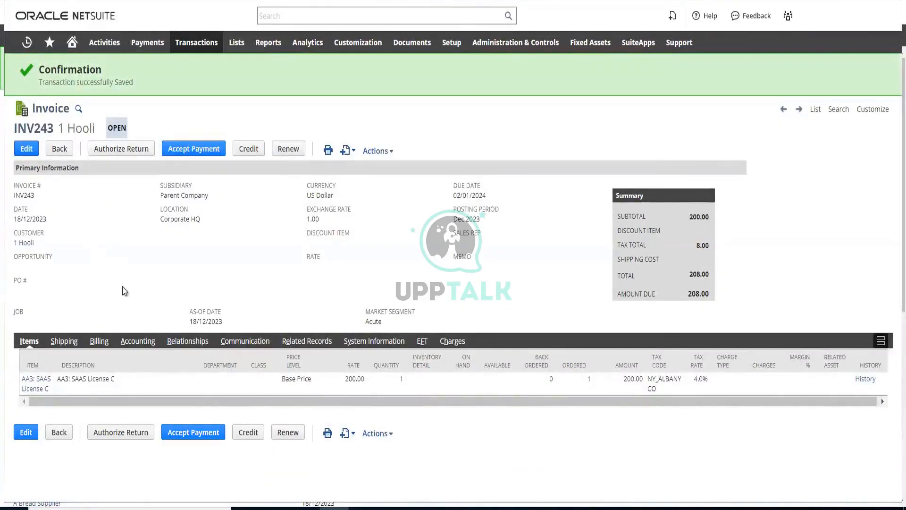
Start accepting a customer payment against the saved 1 Hooli invoice
{"action": "left_click", "coordinate": [203, 152]}
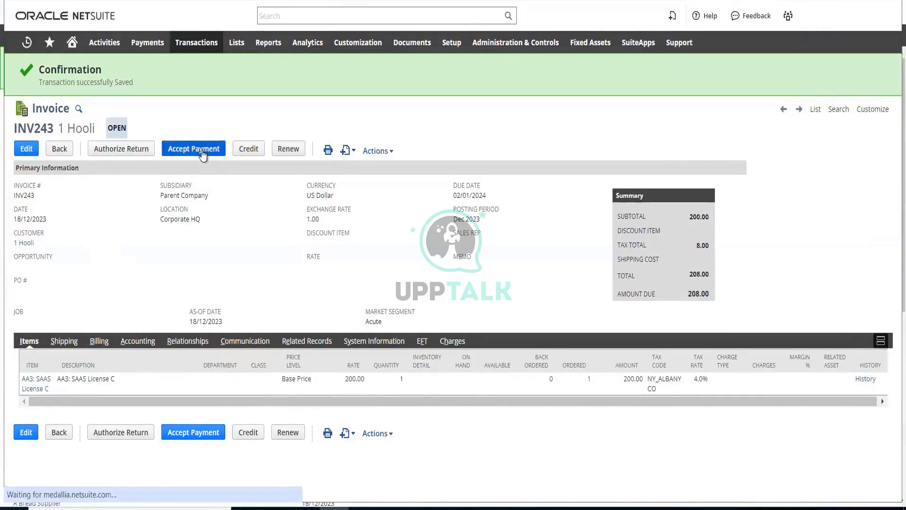
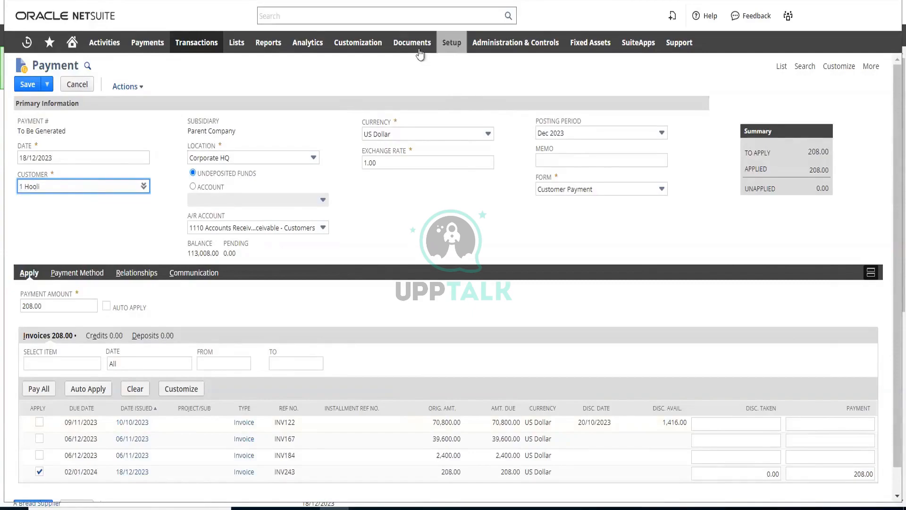
Review the kinds of custom fields that can be customized, including entity, item, CRM and transaction body fields
{"action": "mouse_move", "coordinate": [358, 42]}
{"action": "mouse_move", "coordinate": [370, 109]}
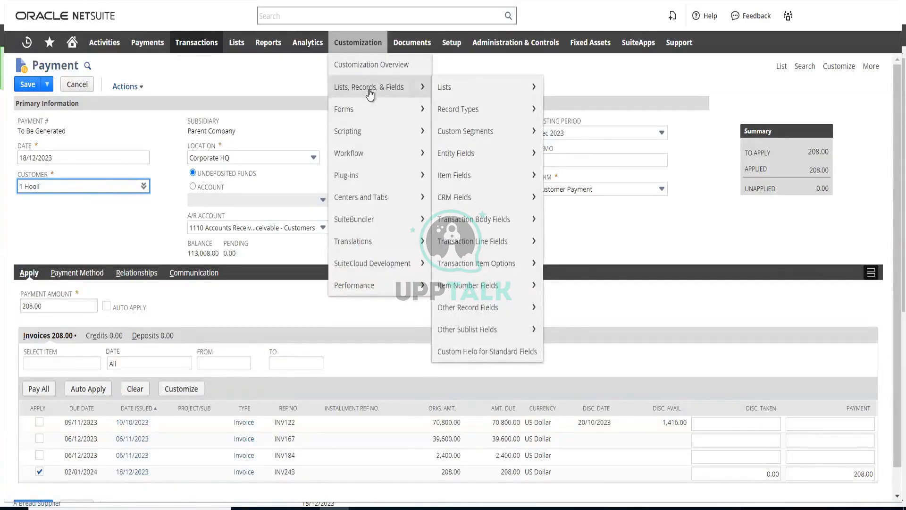
{"action": "left_click", "coordinate": [279, 86]}
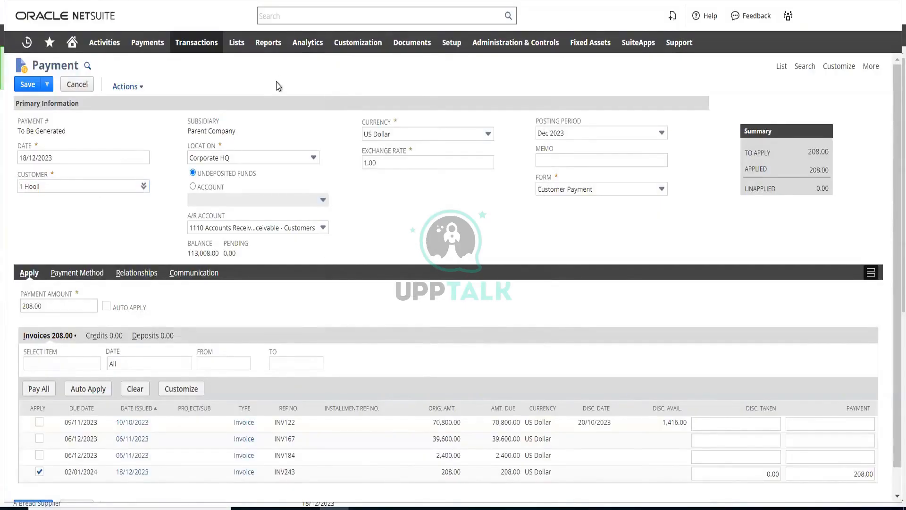
{"action": "mouse_move", "coordinate": [362, 50]}
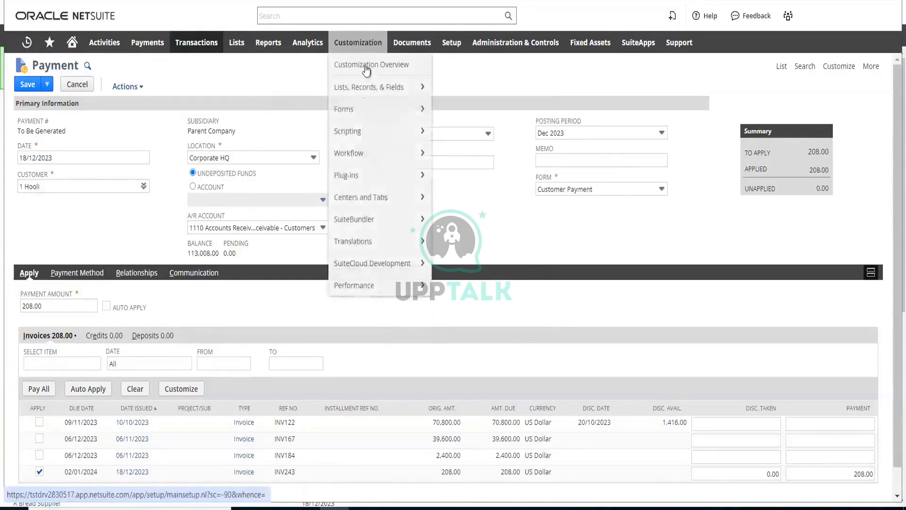
{"action": "mouse_move", "coordinate": [370, 84]}
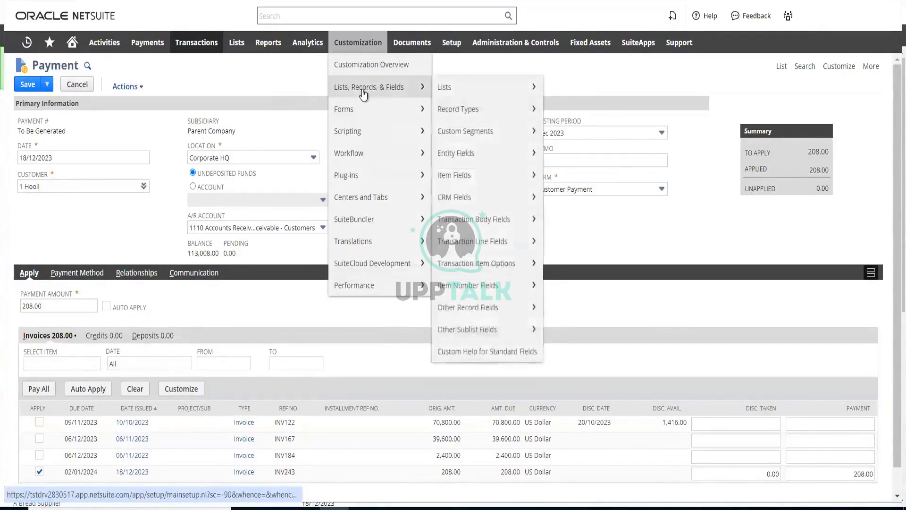
{"action": "mouse_move", "coordinate": [479, 94]}
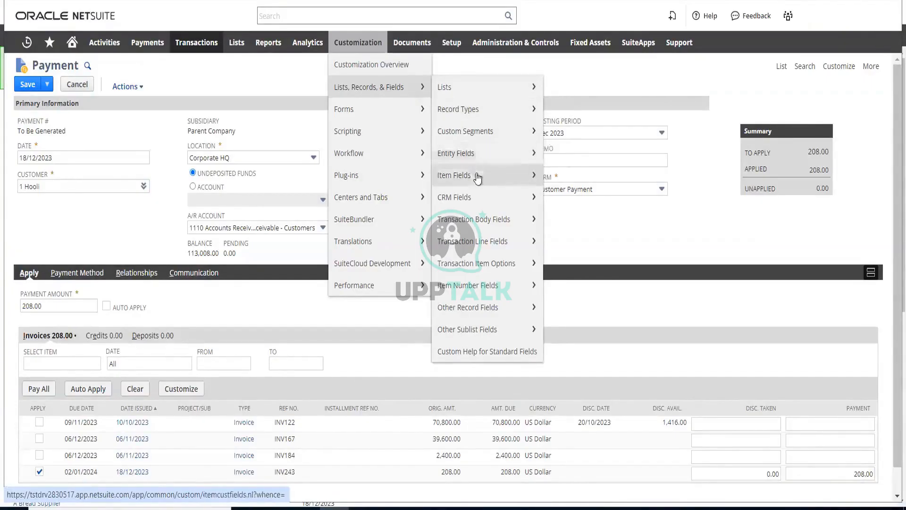
{"action": "mouse_move", "coordinate": [476, 180]}
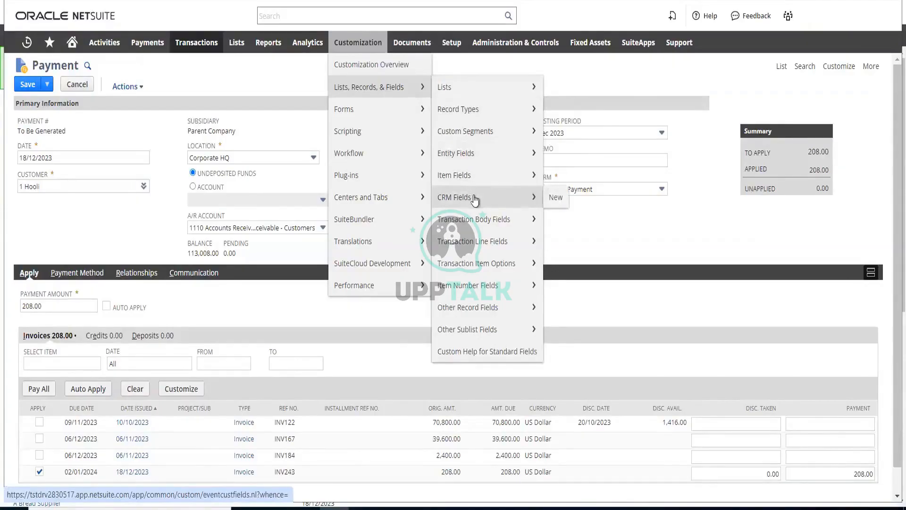
{"action": "mouse_move", "coordinate": [478, 231]}
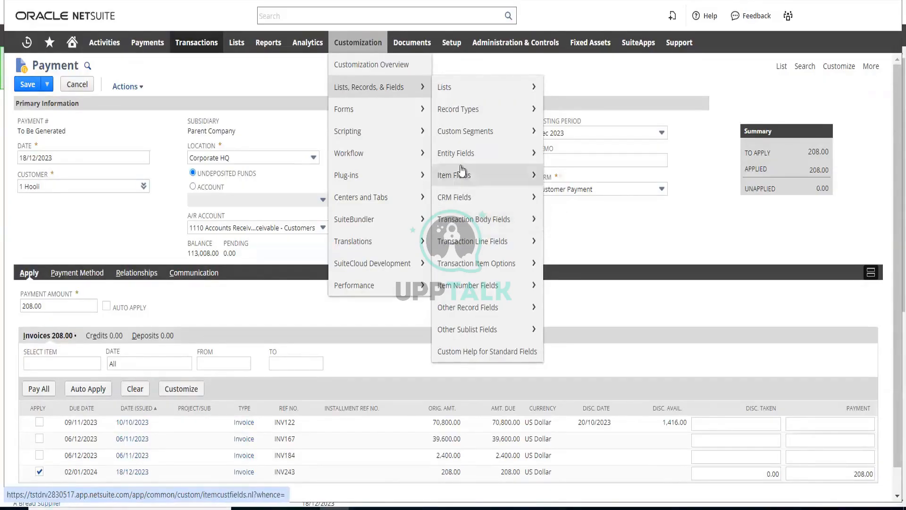
{"action": "mouse_move", "coordinate": [451, 159]}
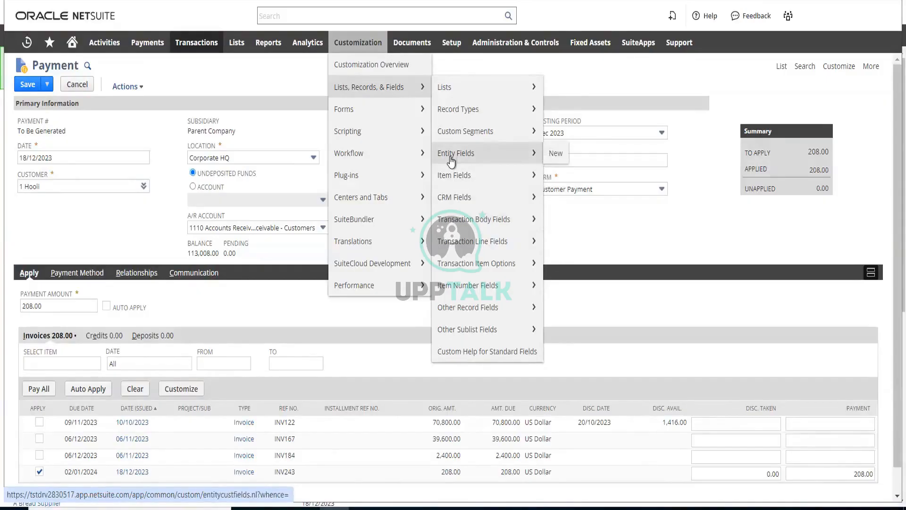
{"action": "mouse_move", "coordinate": [448, 179]}
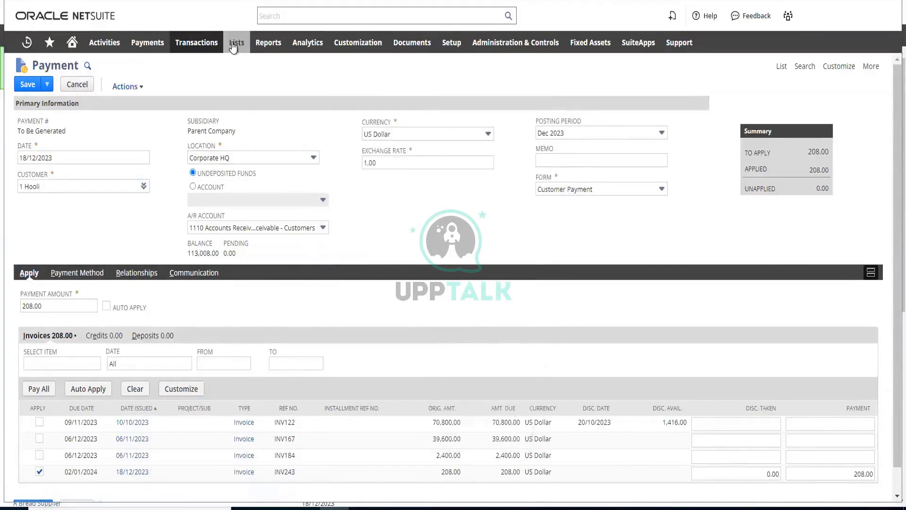
Open the accounting Items list separately from the unsaved payment and examine the item records
{"action": "mouse_move", "coordinate": [233, 47]}
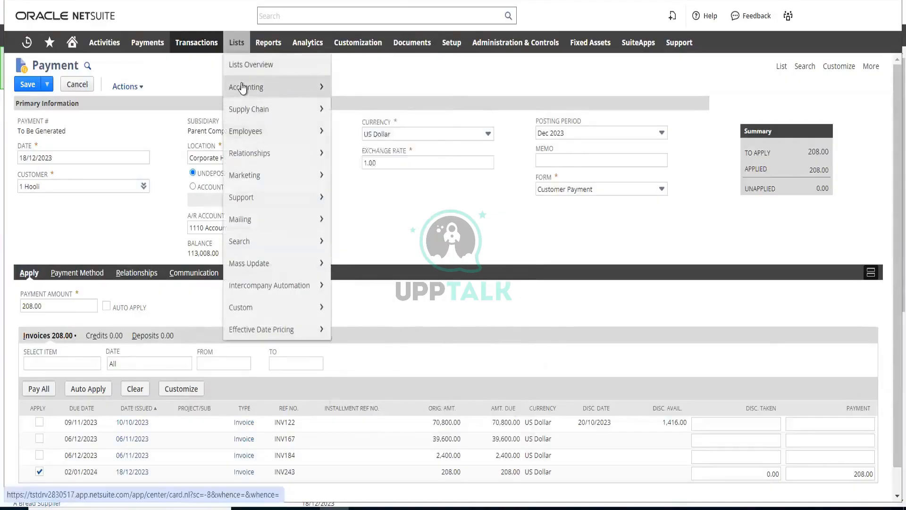
{"action": "mouse_move", "coordinate": [242, 88]}
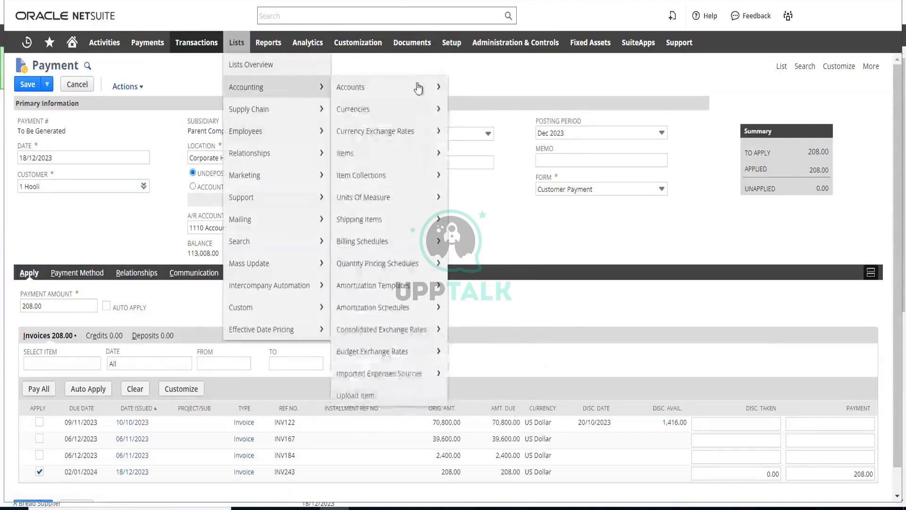
{"action": "right_click", "coordinate": [372, 159]}
{"action": "left_click", "coordinate": [406, 169]}
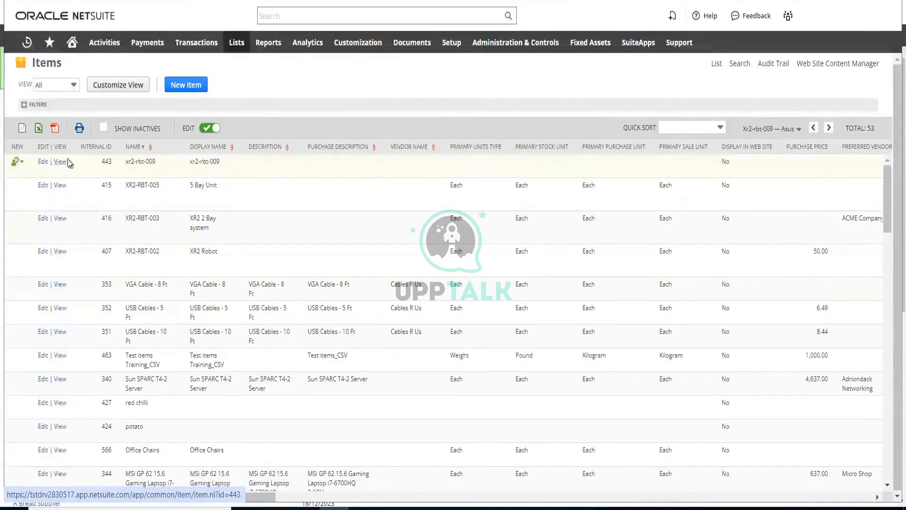
{"action": "mouse_move", "coordinate": [134, 193]}
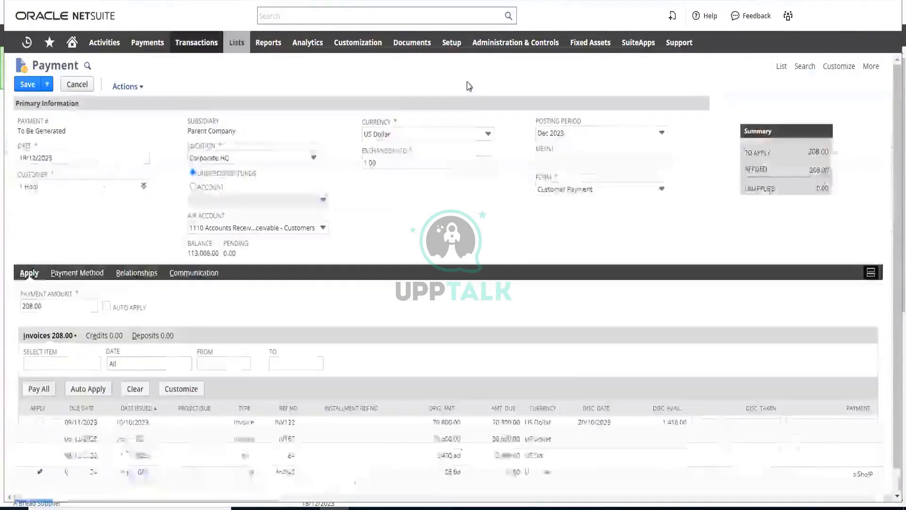
Start a new custom transaction body field, leaving the 1 Hooli payment without saving it
{"action": "mouse_move", "coordinate": [365, 45]}
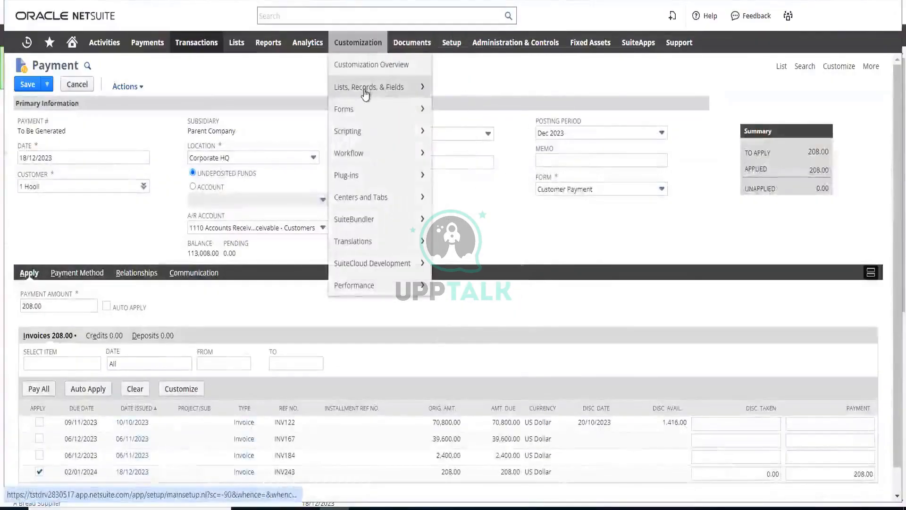
{"action": "mouse_move", "coordinate": [365, 94]}
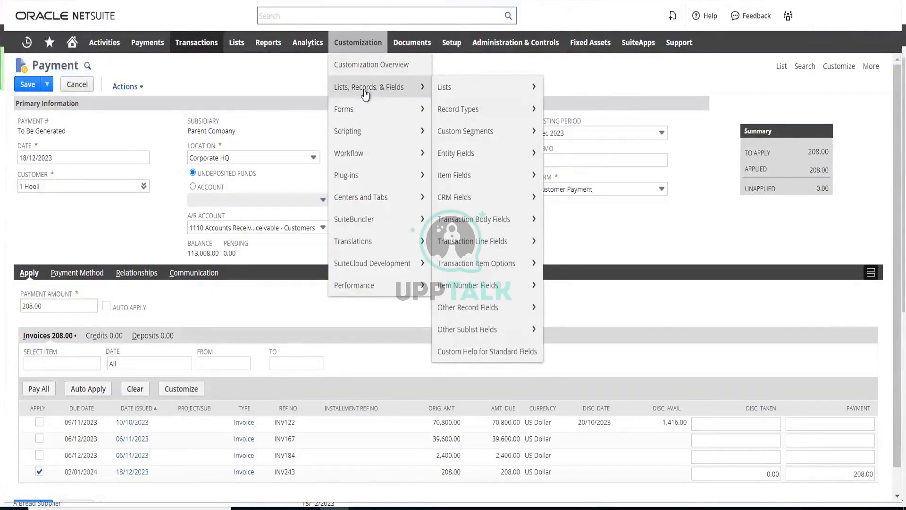
{"action": "mouse_move", "coordinate": [468, 209]}
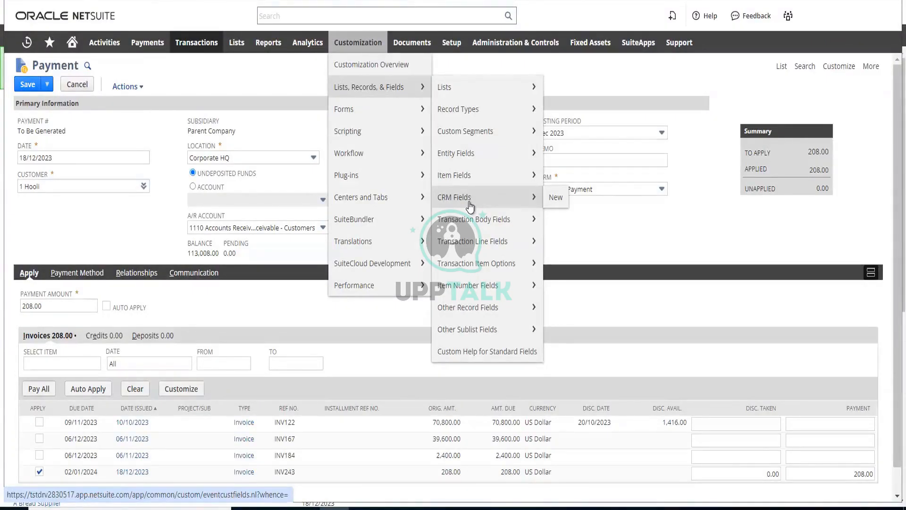
{"action": "mouse_move", "coordinate": [465, 158]}
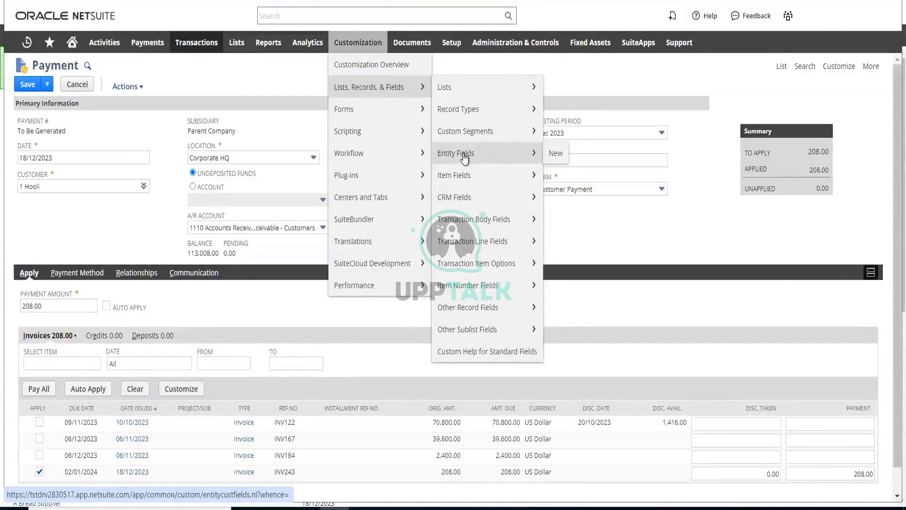
{"action": "mouse_move", "coordinate": [462, 230]}
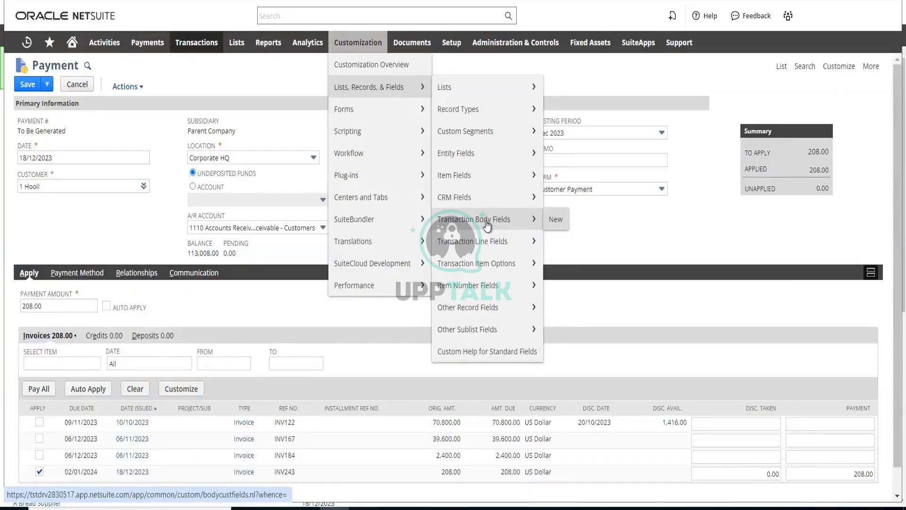
{"action": "left_click", "coordinate": [556, 222]}
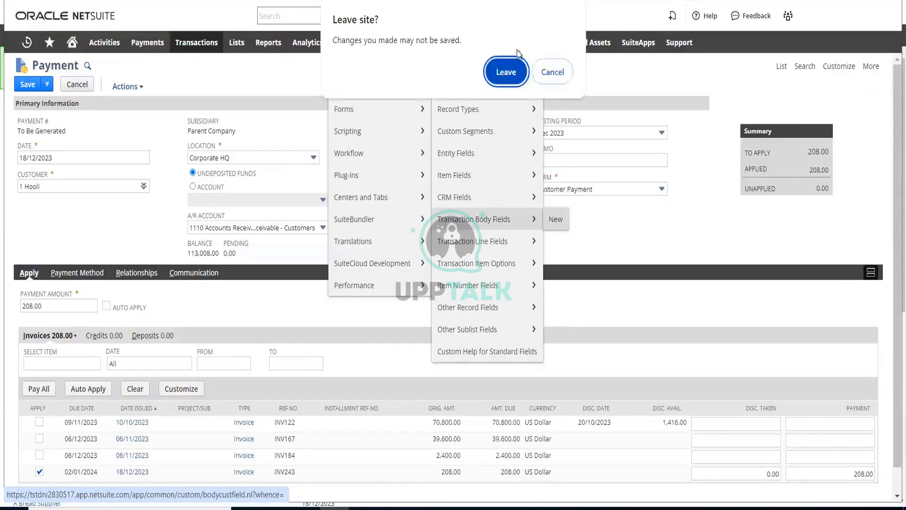
{"action": "left_click", "coordinate": [514, 74]}
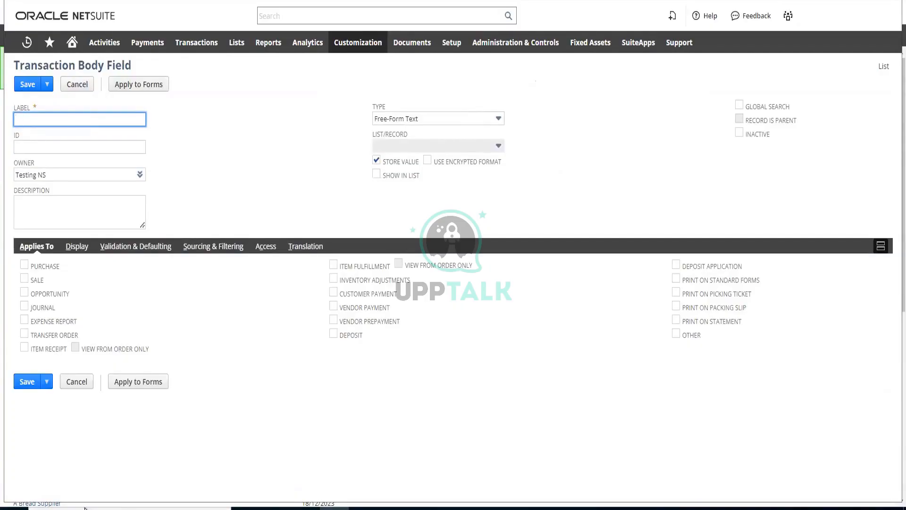
Label the new transaction body field "demo transaction field"
{"action": "type", "text": "demo transaction field"}
Copy the label text into the field's ID and prefix it with an underscore
{"action": "left_click_drag", "start_coordinate": [80, 120], "coordinate": [15, 119]}
{"action": "key", "text": "ctrl+c"}
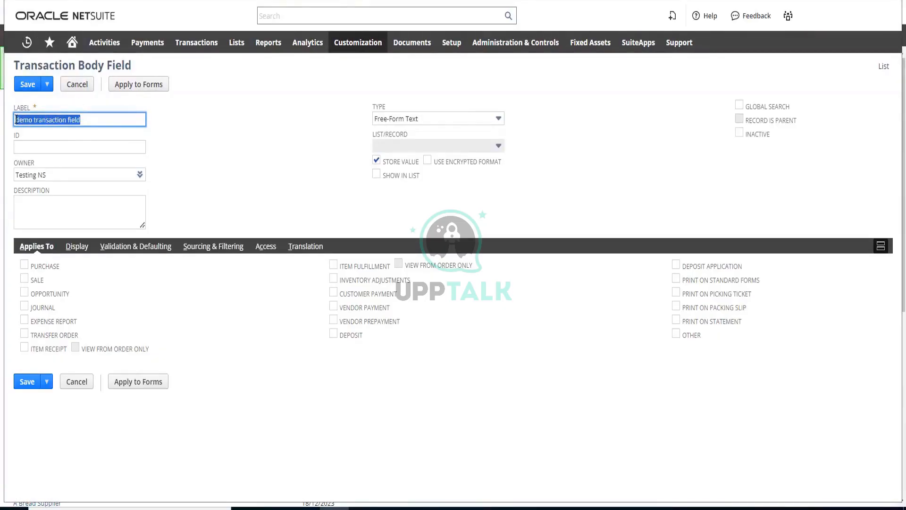
{"action": "left_click", "coordinate": [63, 147]}
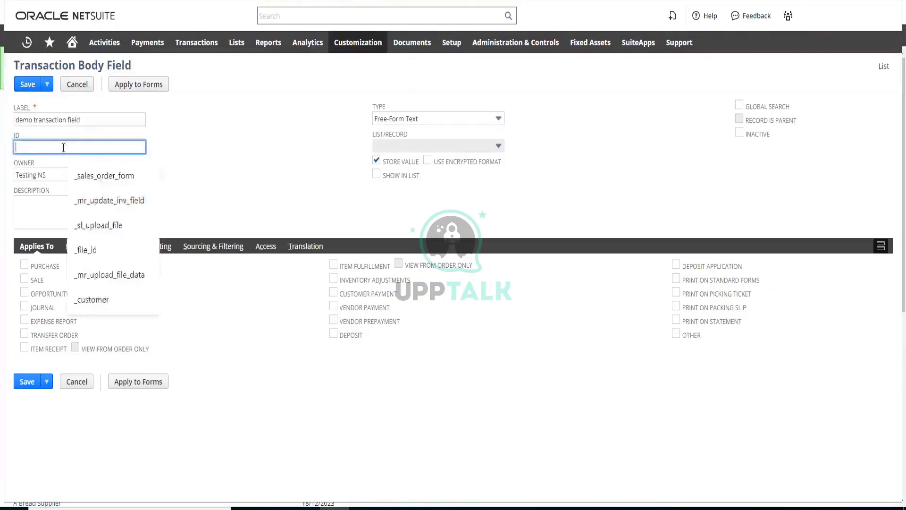
{"action": "key", "text": "ctrl+v"}
{"action": "left_click", "coordinate": [16, 147]}
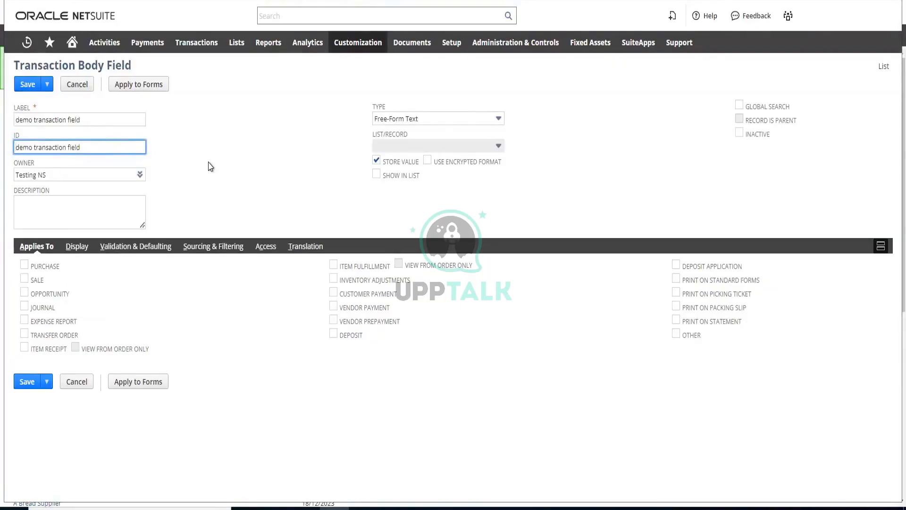
{"action": "type", "text": "_"}
Replace the spaces in the ID with underscores so that it reads _demo_transaction_field
{"action": "left_click", "coordinate": [38, 148]}
{"action": "key", "text": "ctrl+shift+Right"}
{"action": "key", "text": "Right"}
{"action": "key", "text": "ctrl+shift+Right"}
{"action": "key", "text": "Right"}
{"action": "key", "text": "BackSpace"}
{"action": "type", "text": "_"}
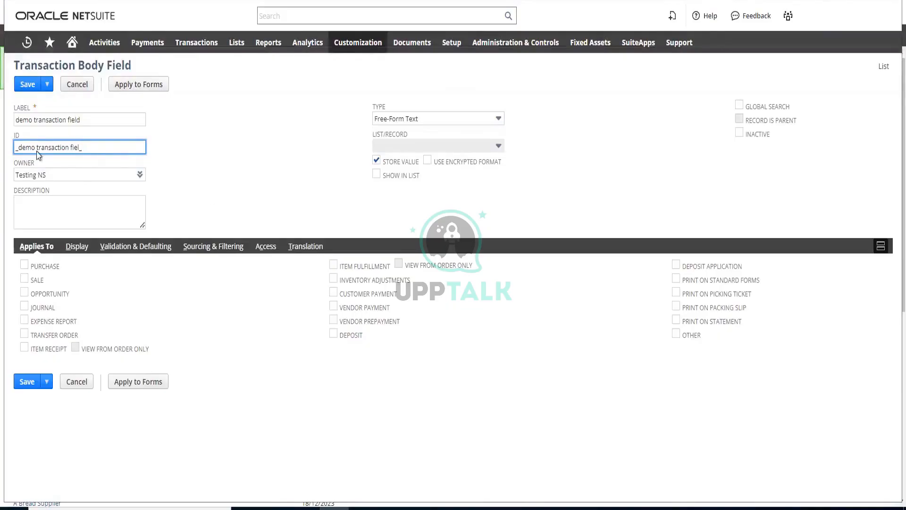
{"action": "key", "text": "BackSpace"}
{"action": "type", "text": "d"}
{"action": "key", "text": "BackSpace"}
{"action": "type", "text": "_"}
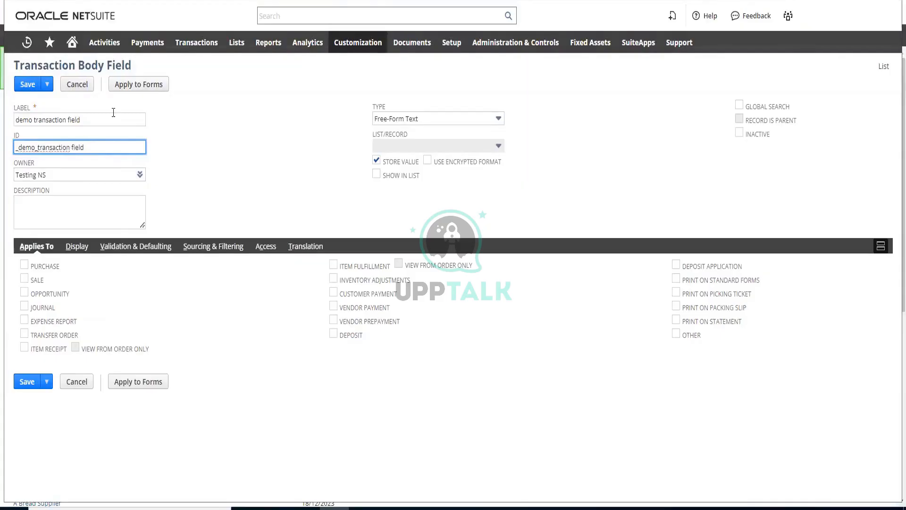
{"action": "key", "text": "ctrl+Right"}
{"action": "key", "text": "ctrl+shift+Right"}
{"action": "key", "text": "Right"}
{"action": "key", "text": "ctrl+Left"}
{"action": "key", "text": "BackSpace"}
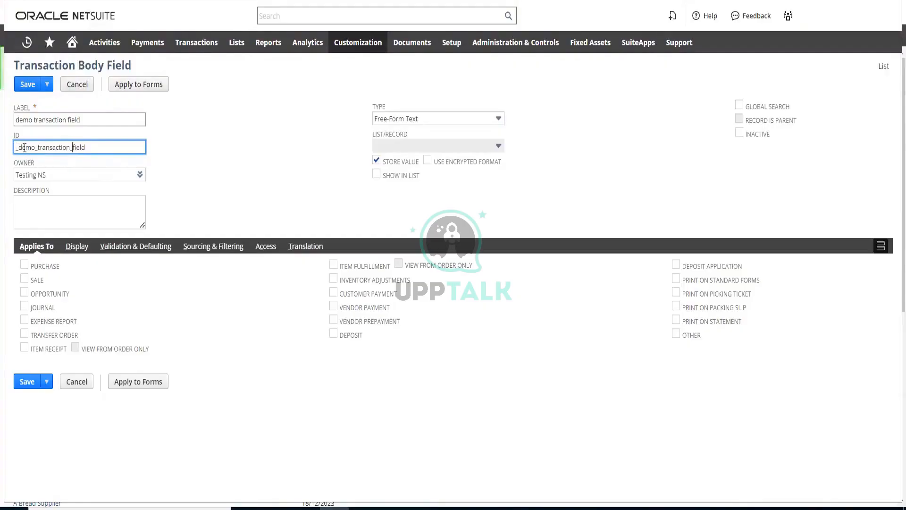
{"action": "left_click", "coordinate": [190, 152]}
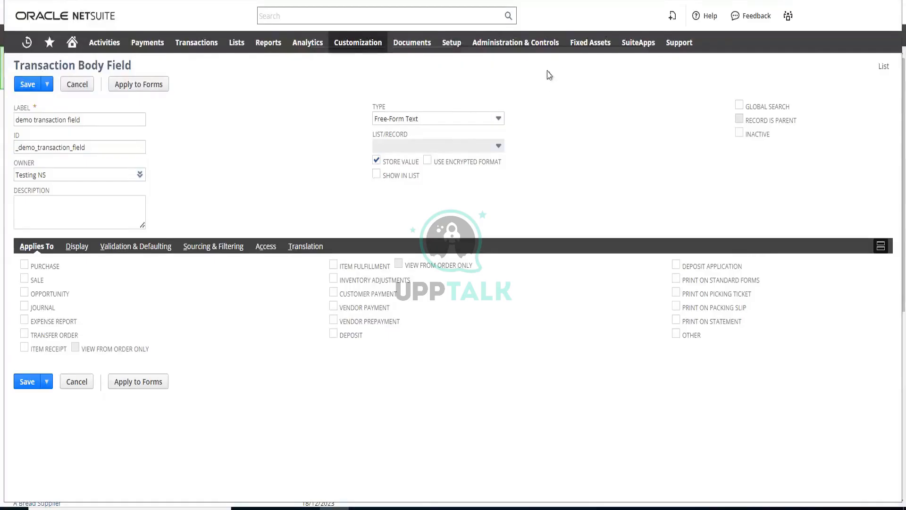
Examine the data types available for the transaction body field, leaving Free-Form Text selected
{"action": "left_click", "coordinate": [492, 121]}
{"action": "key", "text": "F5"}
{"action": "key", "text": "Return"}
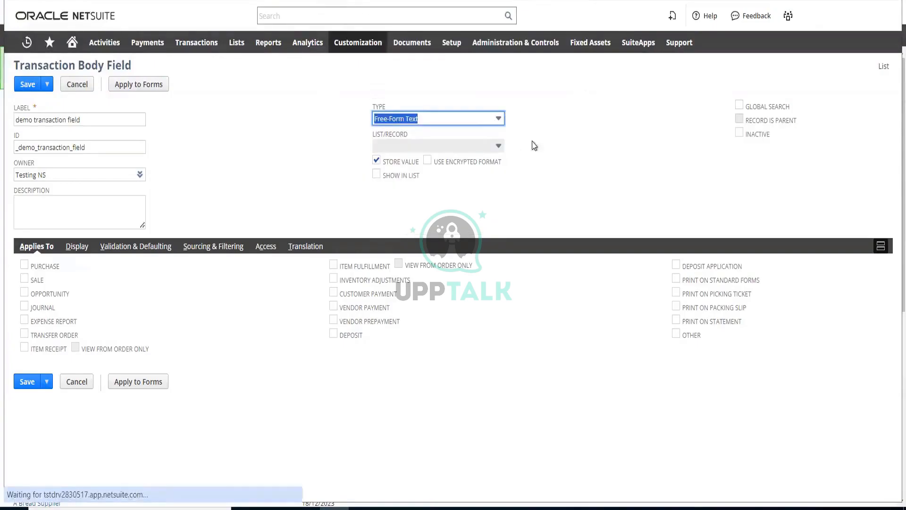
{"action": "left_click", "coordinate": [468, 119]}
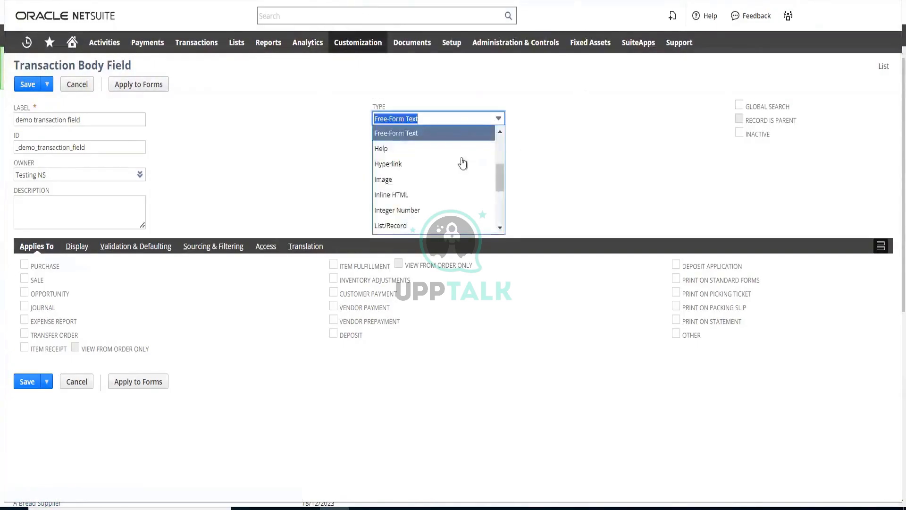
{"action": "left_click", "coordinate": [502, 215]}
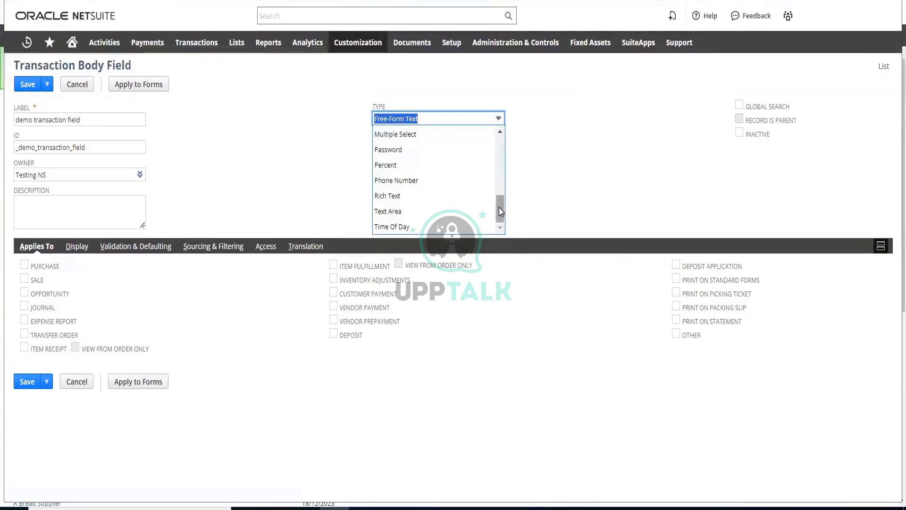
{"action": "left_click_drag", "start_coordinate": [499, 208], "coordinate": [501, 120]}
{"action": "key", "text": "Escape"}
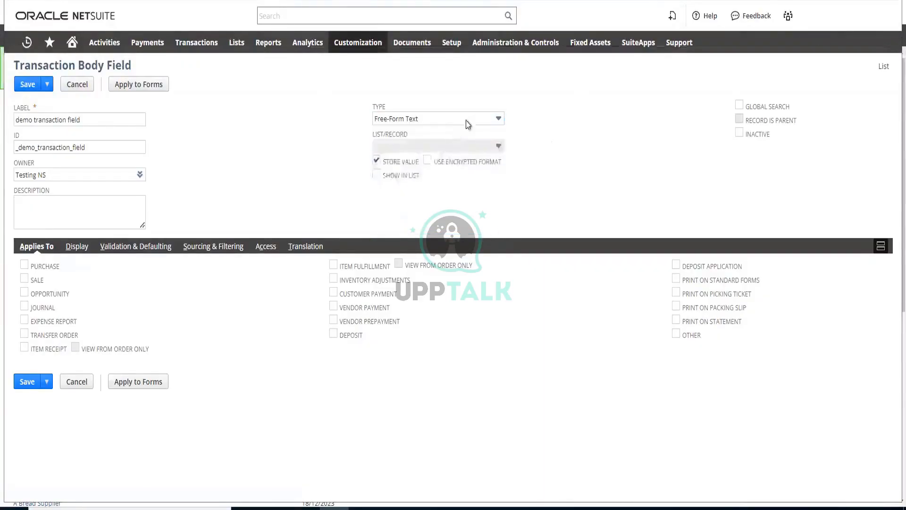
{"action": "left_click", "coordinate": [469, 118]}
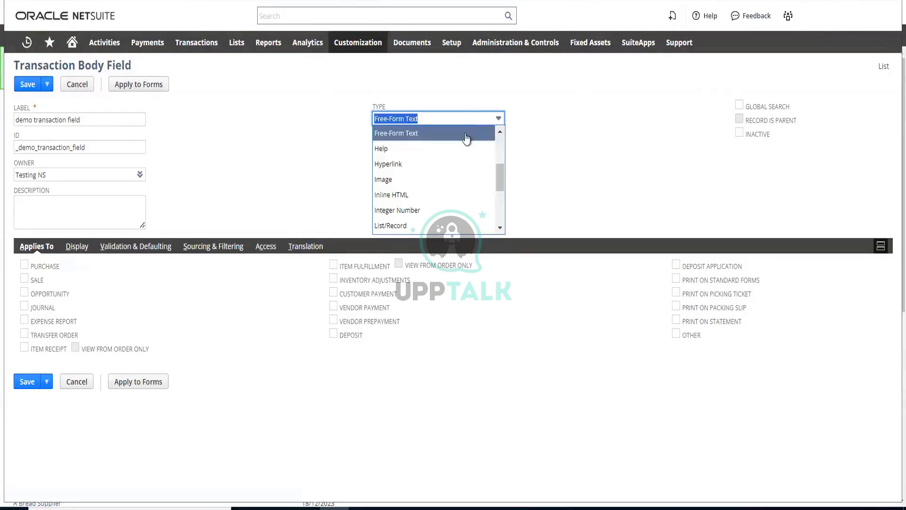
{"action": "left_click", "coordinate": [501, 230]}
{"action": "left_click", "coordinate": [501, 230]}
{"action": "left_click", "coordinate": [501, 230]}
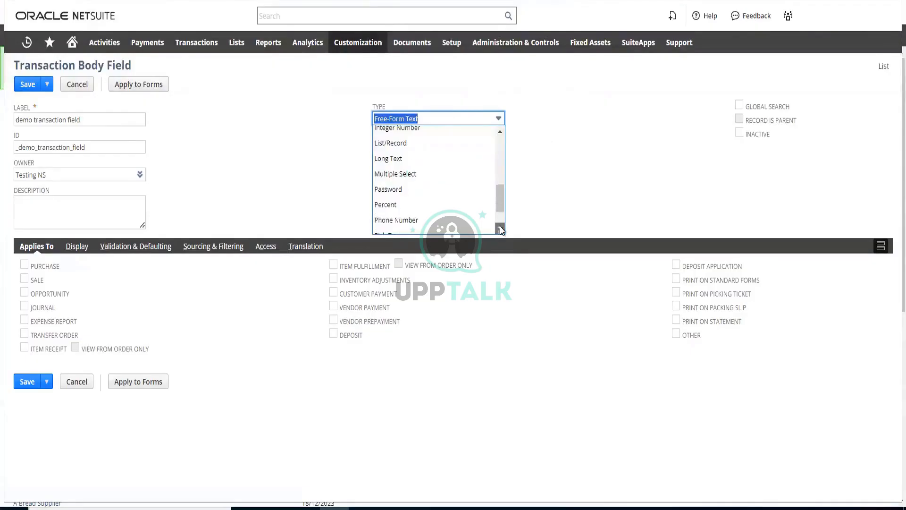
{"action": "left_click", "coordinate": [501, 230]}
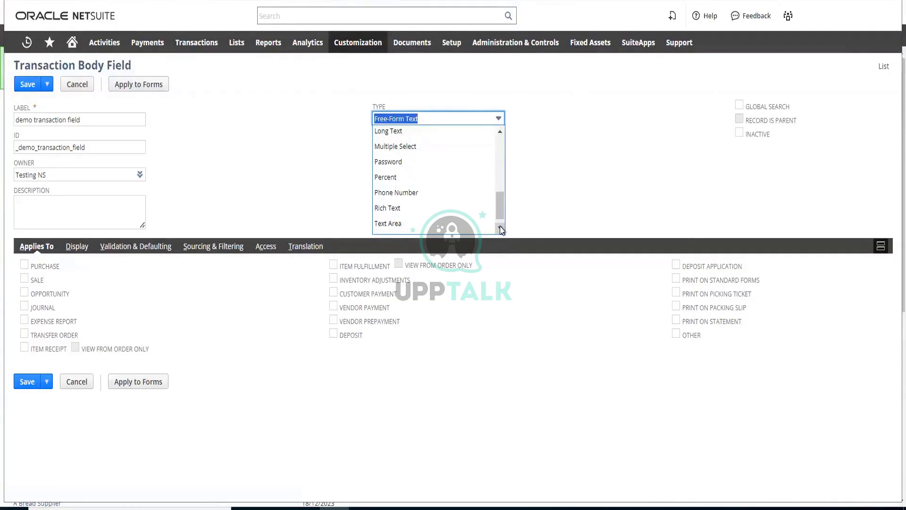
{"action": "left_click", "coordinate": [285, 138]}
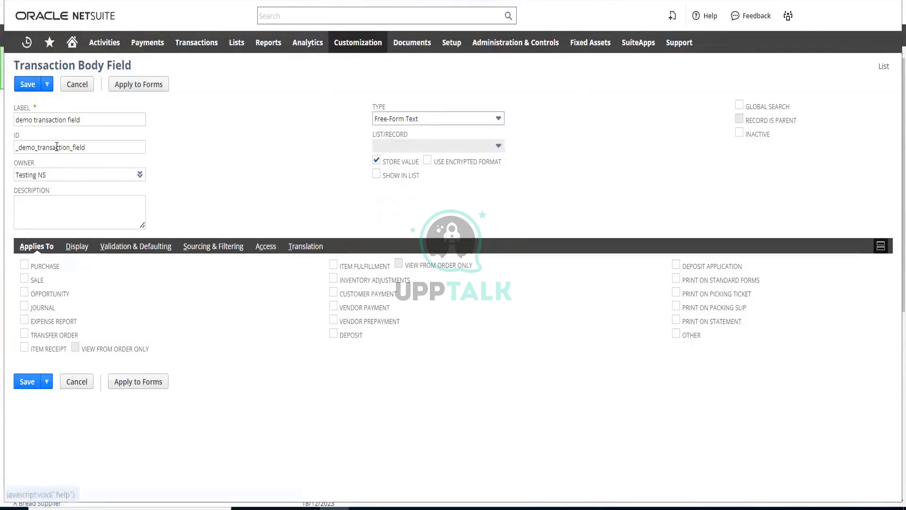
Apply the demo transaction field to Sale transactions only, leaving Purchase unselected
{"action": "left_click", "coordinate": [22, 147]}
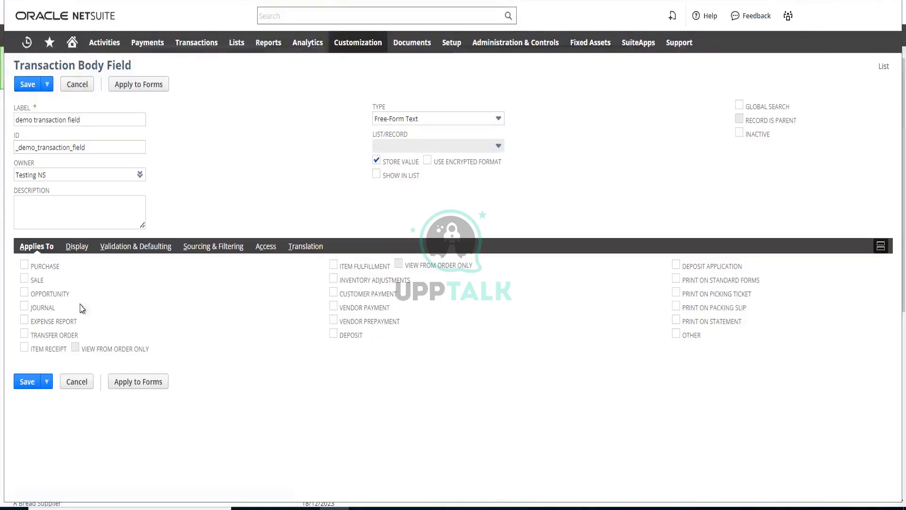
{"action": "left_click", "coordinate": [24, 282]}
{"action": "left_click", "coordinate": [24, 265]}
{"action": "left_click", "coordinate": [25, 278]}
{"action": "left_click", "coordinate": [24, 279]}
{"action": "left_click", "coordinate": [25, 267]}
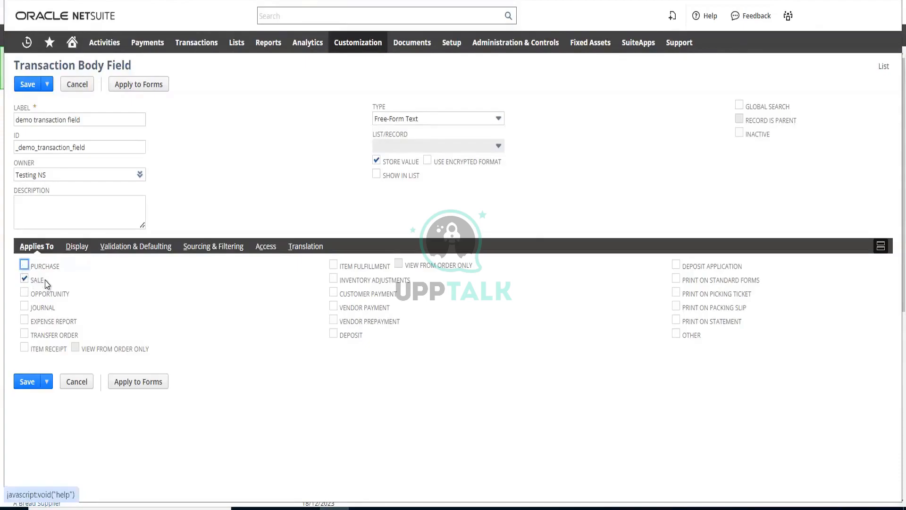
Set the field's display subtab to Main
{"action": "left_click", "coordinate": [80, 250]}
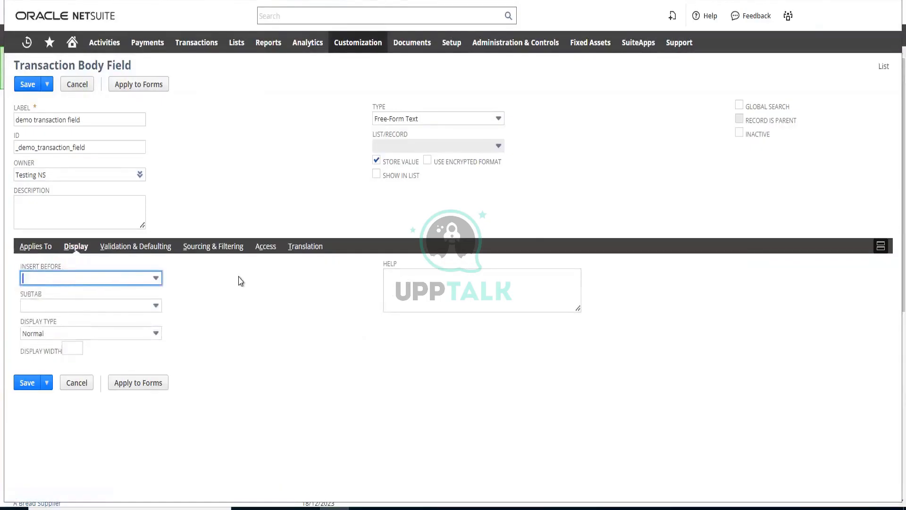
{"action": "left_click", "coordinate": [133, 308]}
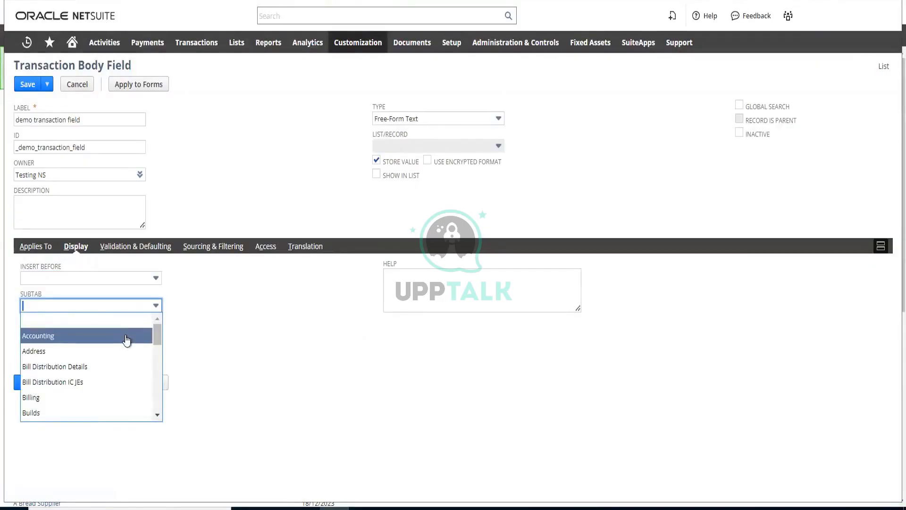
{"action": "scroll", "coordinate": [127, 340], "scroll_direction": "down", "scroll_amount": 6}
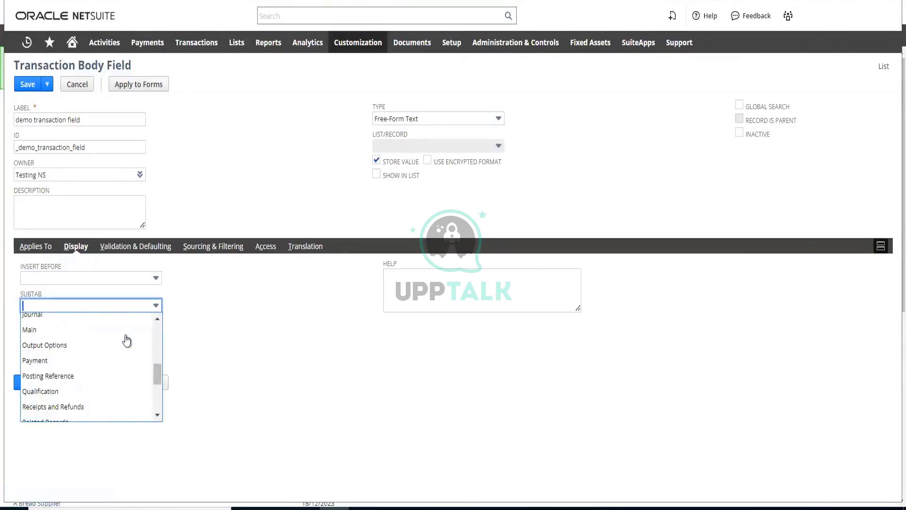
{"action": "scroll", "coordinate": [127, 340], "scroll_direction": "up", "scroll_amount": 6}
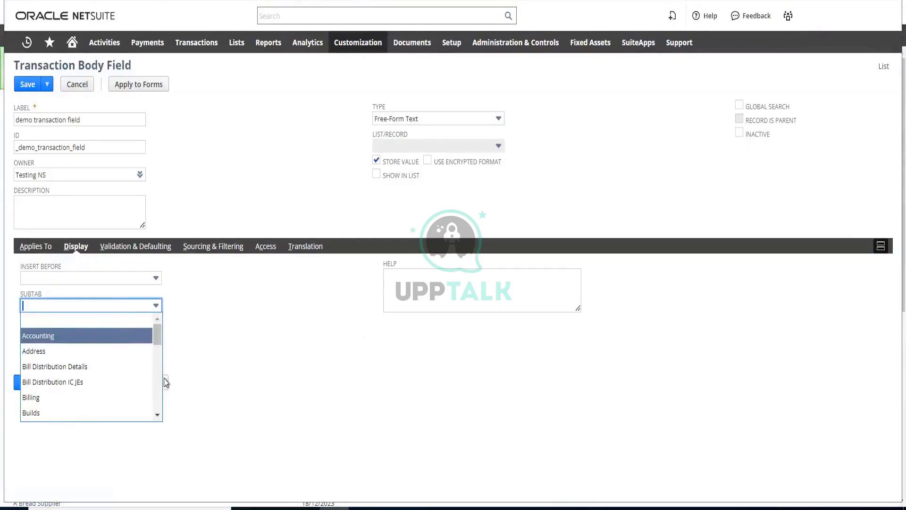
{"action": "left_click", "coordinate": [158, 416]}
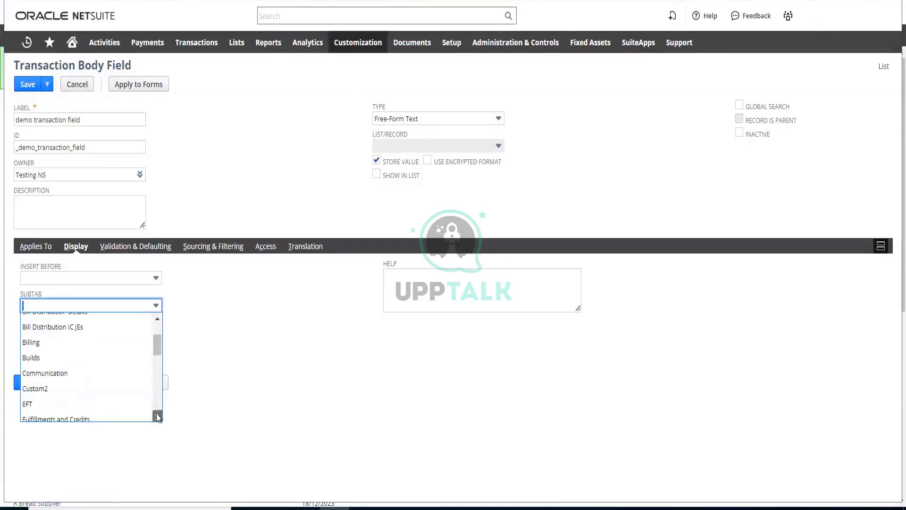
{"action": "left_click", "coordinate": [157, 417]}
{"action": "left_click", "coordinate": [158, 416]}
{"action": "left_click", "coordinate": [158, 417]}
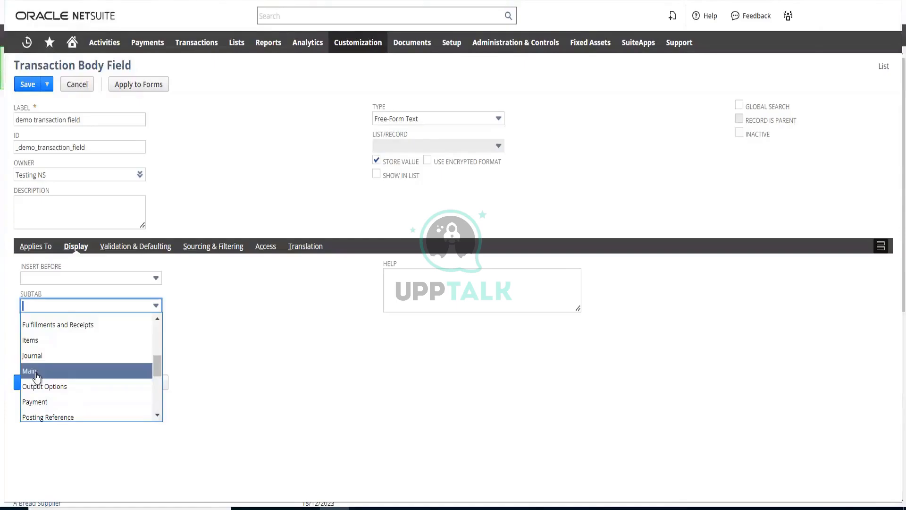
{"action": "left_click", "coordinate": [37, 371]}
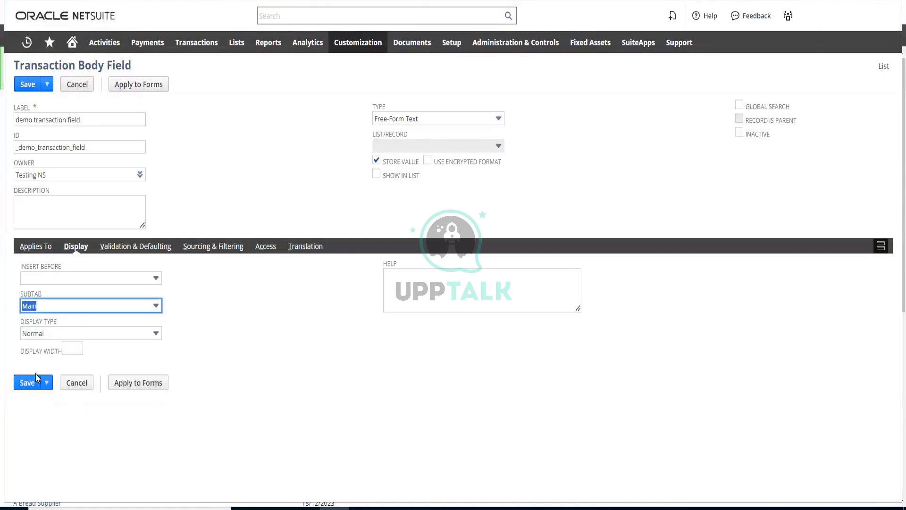
{"action": "left_click", "coordinate": [273, 330]}
Review the field's display type options, keeping Normal, and open its validation and defaulting settings with Mandatory left unselected
{"action": "left_click", "coordinate": [136, 339]}
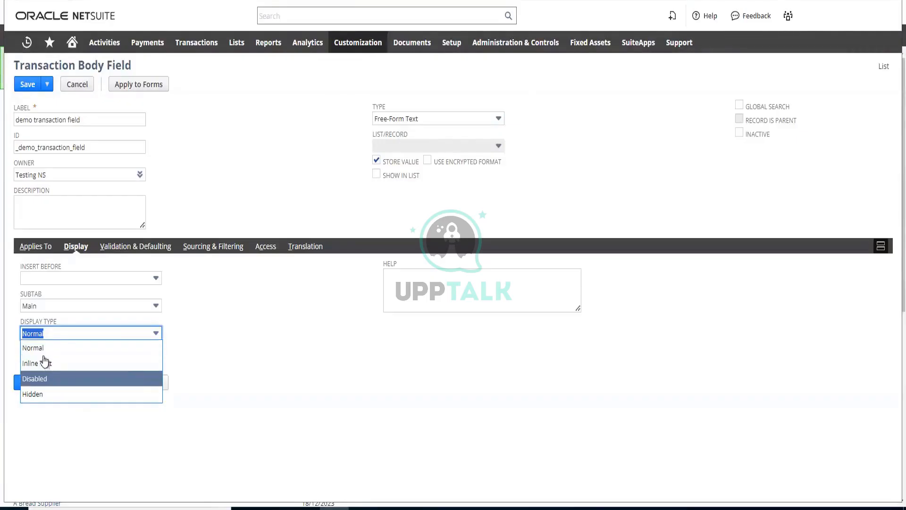
{"action": "left_click", "coordinate": [223, 342]}
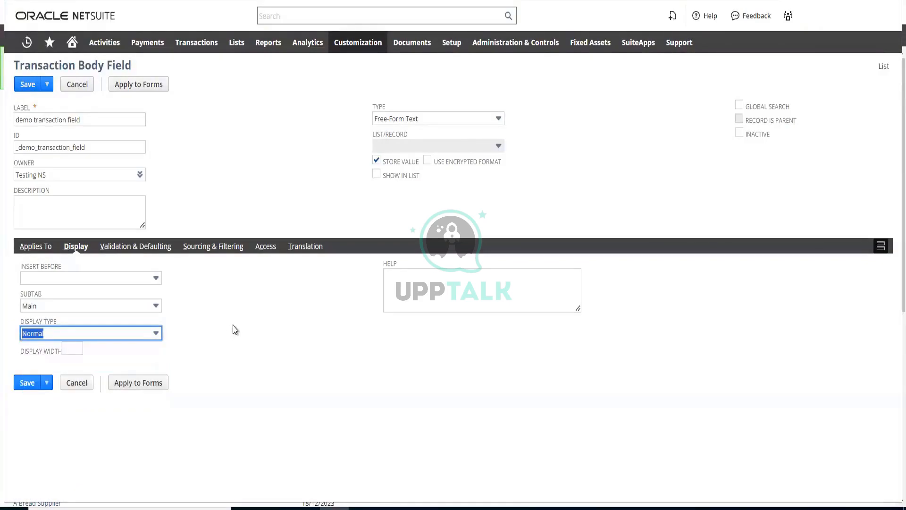
{"action": "left_click", "coordinate": [144, 250]}
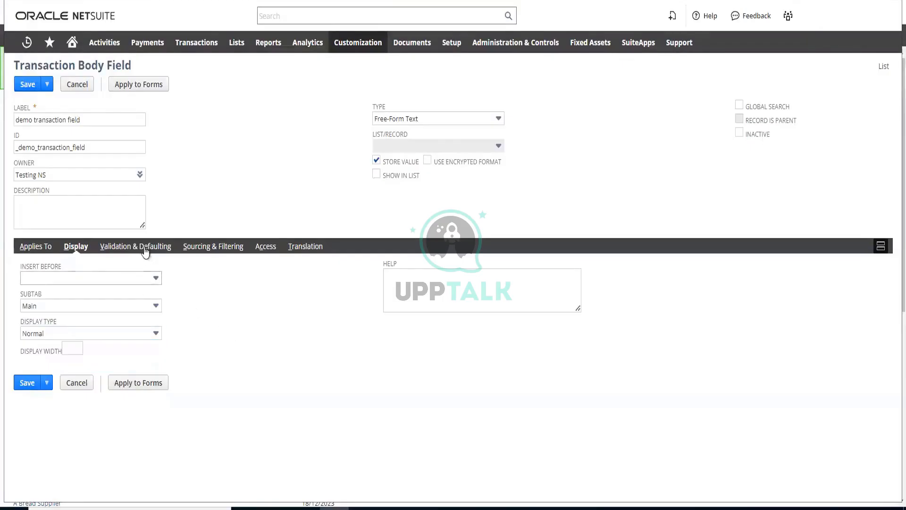
{"action": "left_click", "coordinate": [144, 249]}
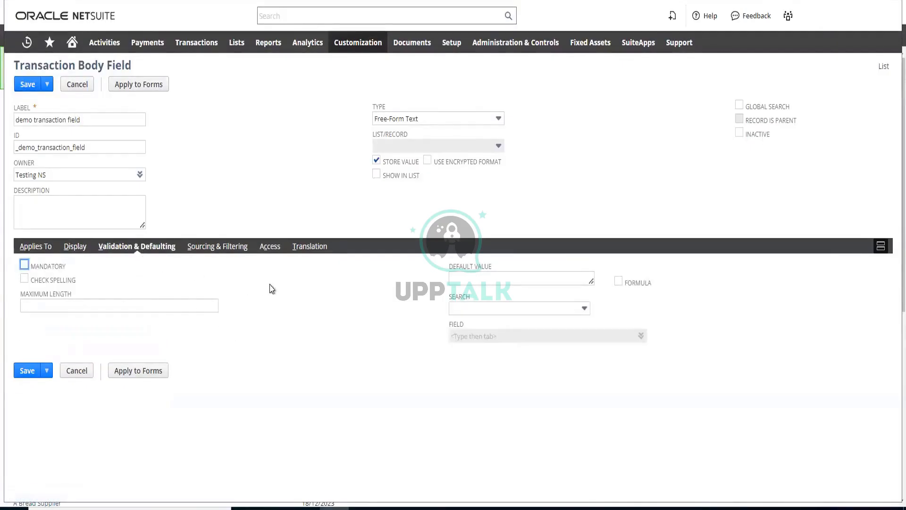
{"action": "left_click", "coordinate": [24, 265]}
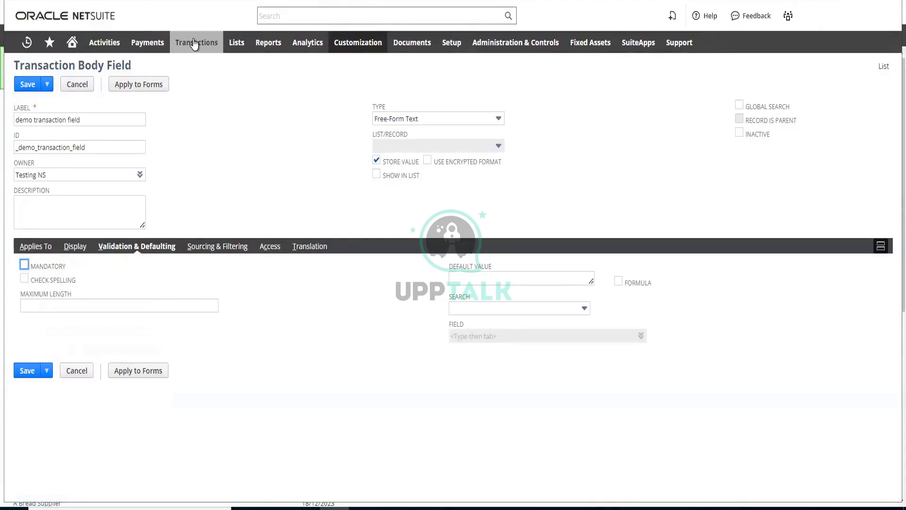
Open the sales orders list in a separate browser tab
{"action": "mouse_move", "coordinate": [196, 42]}
{"action": "mouse_move", "coordinate": [198, 152]}
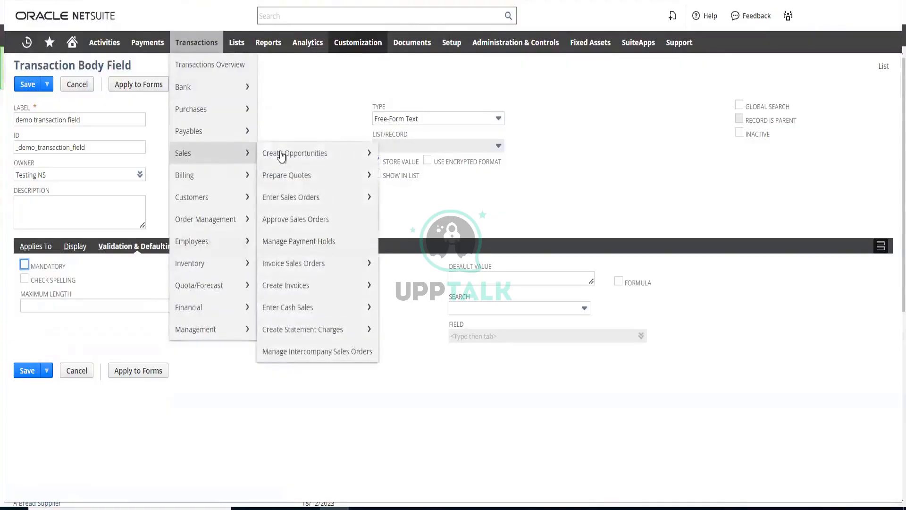
{"action": "mouse_move", "coordinate": [361, 200]}
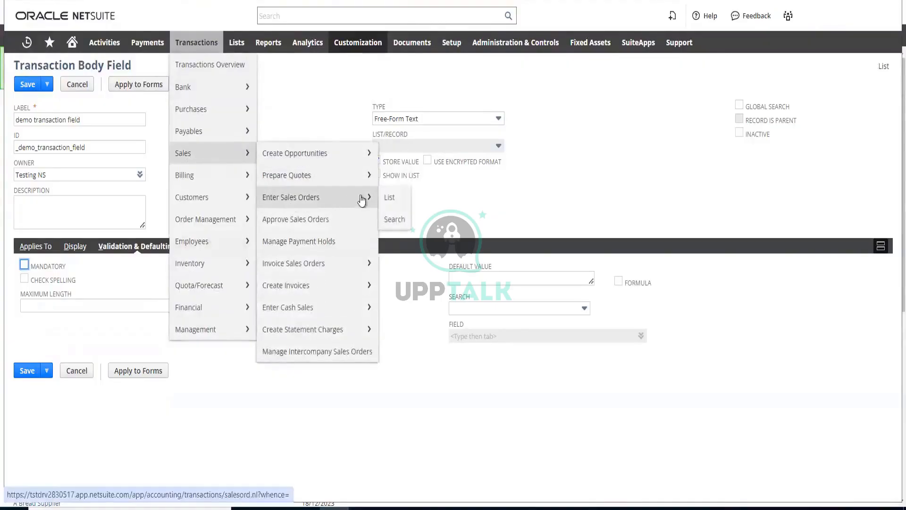
{"action": "right_click", "coordinate": [396, 199]}
{"action": "left_click", "coordinate": [422, 207]}
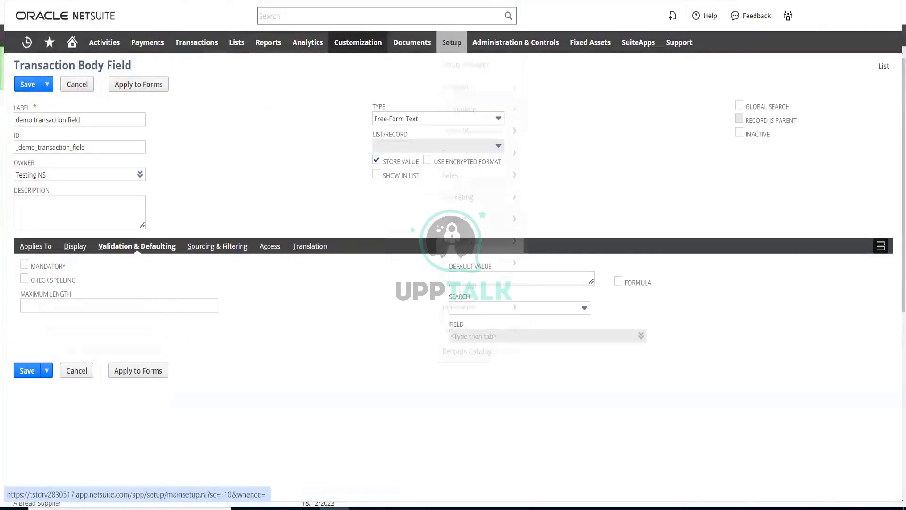
{"action": "left_click", "coordinate": [454, 1]}
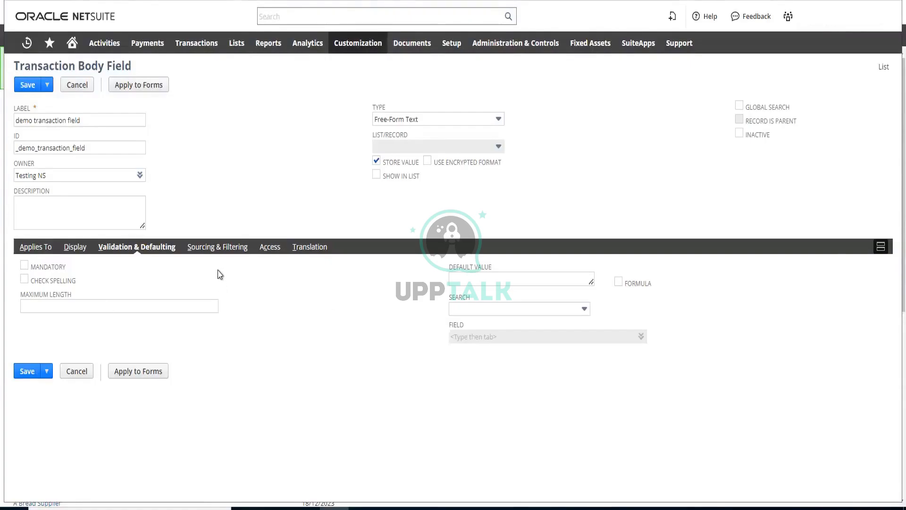
Examine the Source List and Source From choices in the field's sourcing and filtering settings without selecting any
{"action": "left_click", "coordinate": [225, 252]}
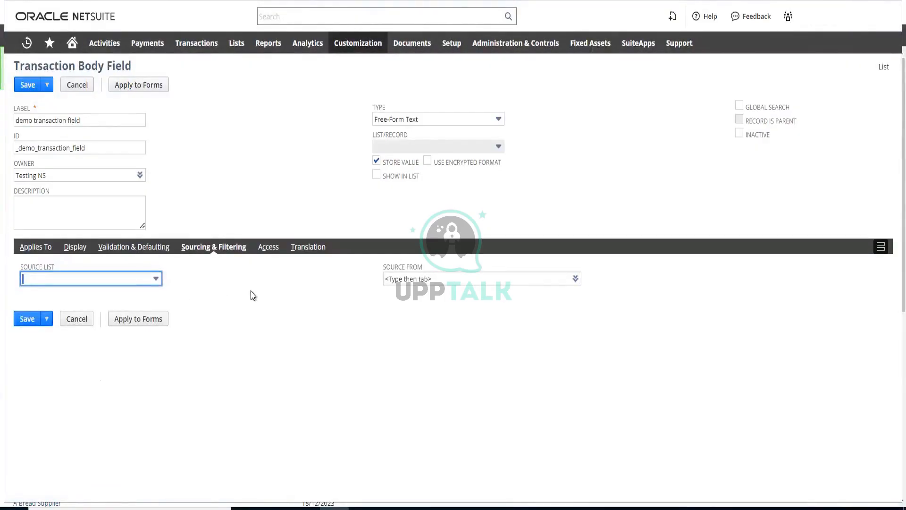
{"action": "left_click", "coordinate": [150, 280]}
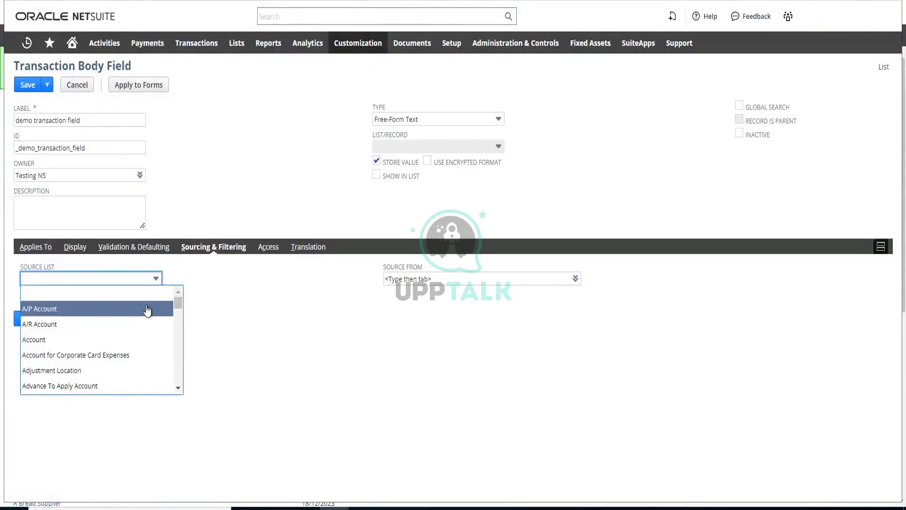
{"action": "scroll", "coordinate": [147, 314], "scroll_direction": "down", "scroll_amount": 5}
{"action": "scroll", "coordinate": [148, 315], "scroll_direction": "down", "scroll_amount": 3}
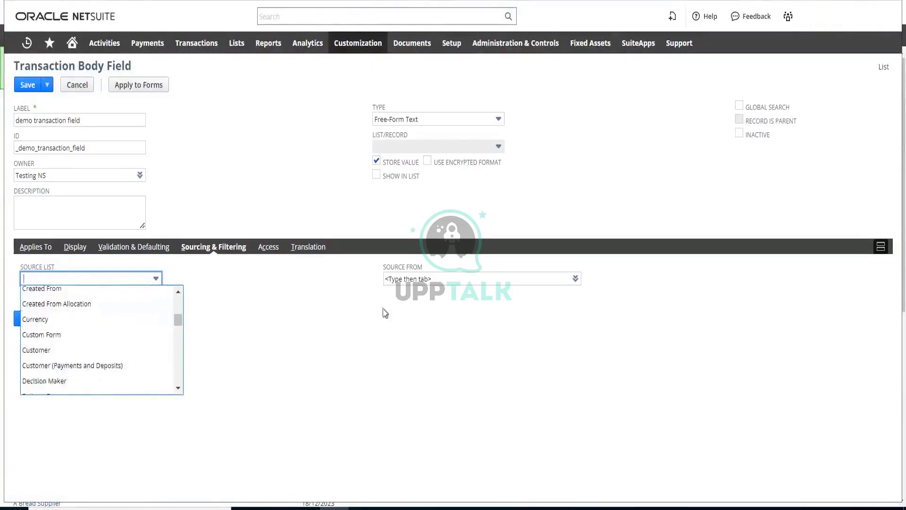
{"action": "left_click", "coordinate": [575, 279]}
{"action": "left_click", "coordinate": [560, 295]}
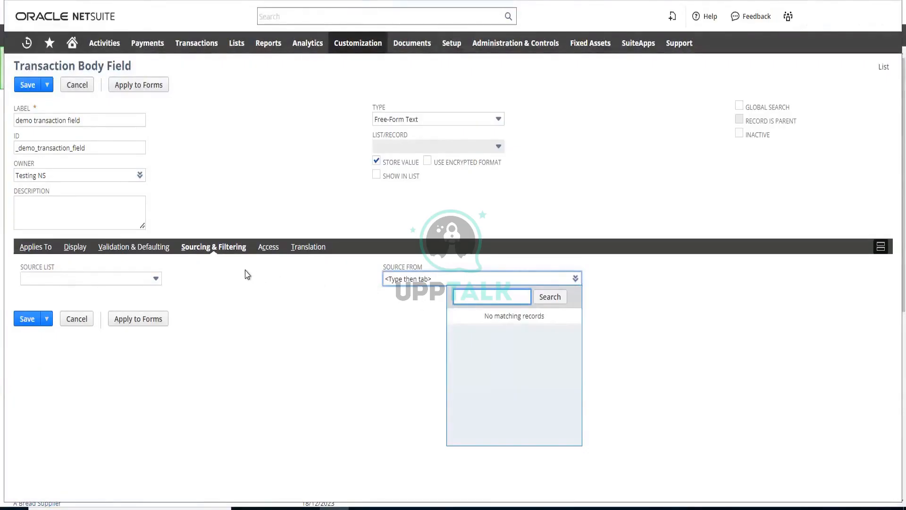
Open the Help Center for this page and enter "sourcing and" as the search text
{"action": "left_click", "coordinate": [709, 21]}
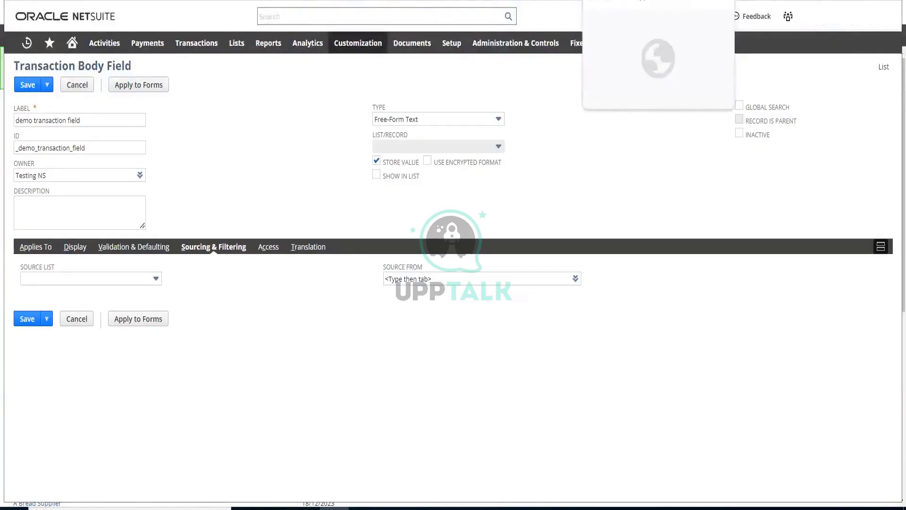
{"action": "key", "text": "ctrl+Tab"}
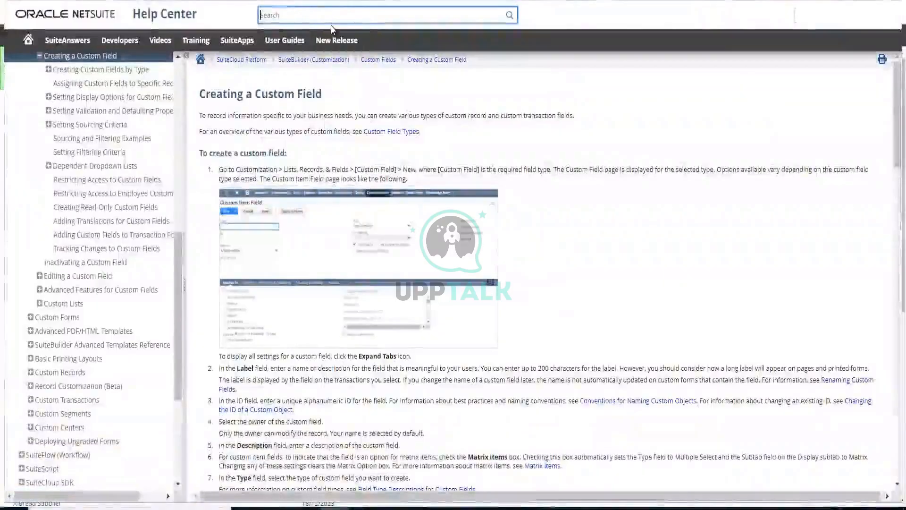
{"action": "type", "text": "s"}
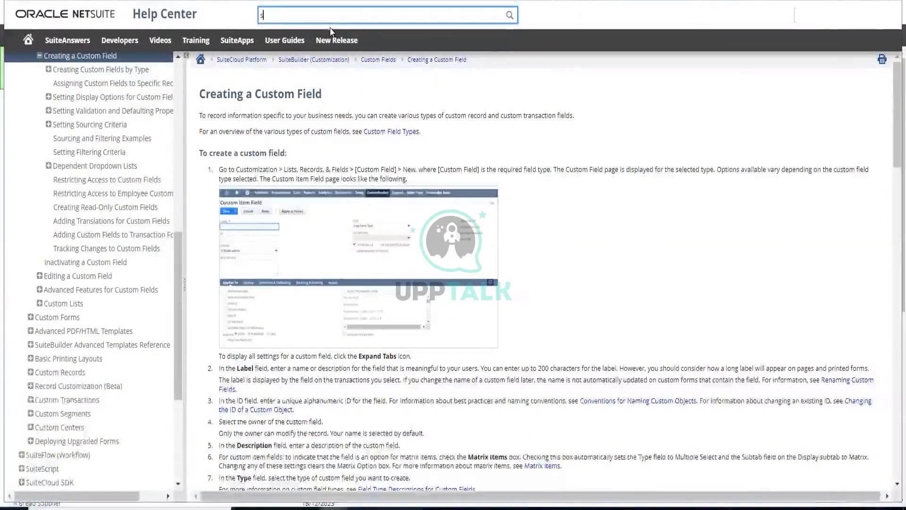
{"action": "type", "text": "c"}
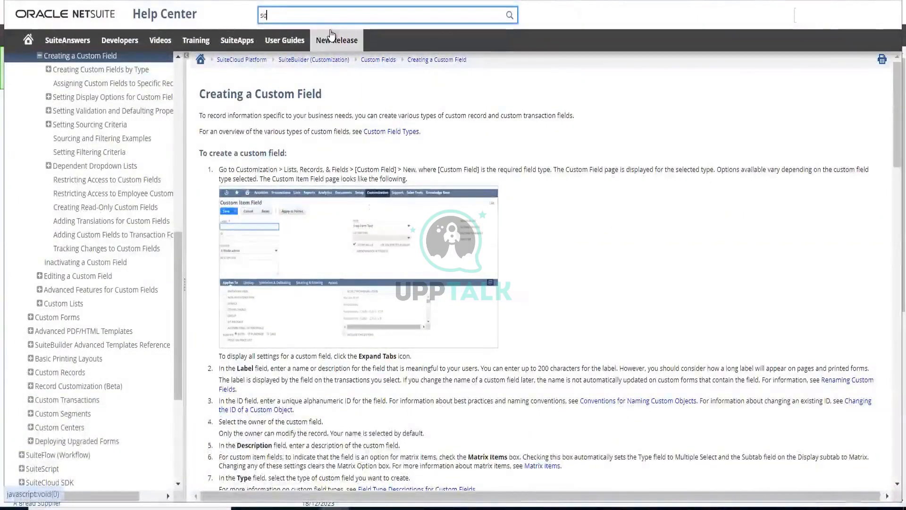
{"action": "type", "text": "urcin"}
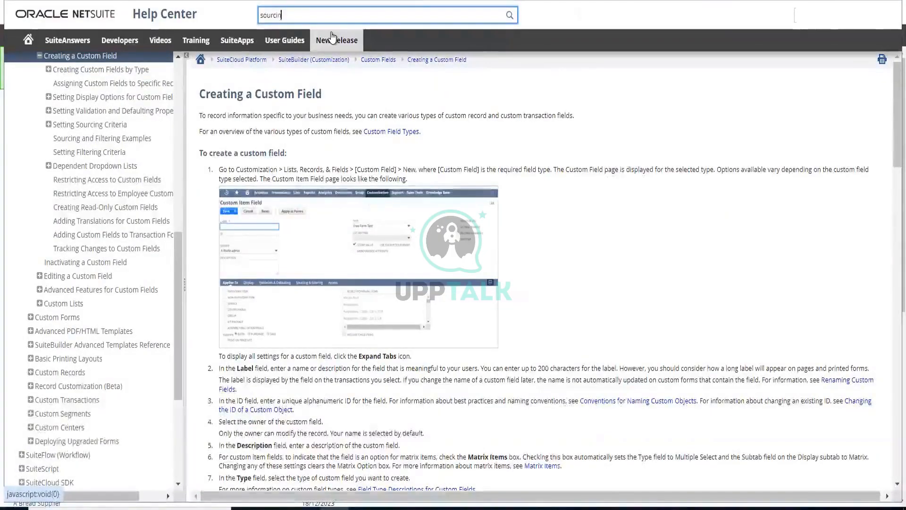
{"action": "type", "text": "g and"}
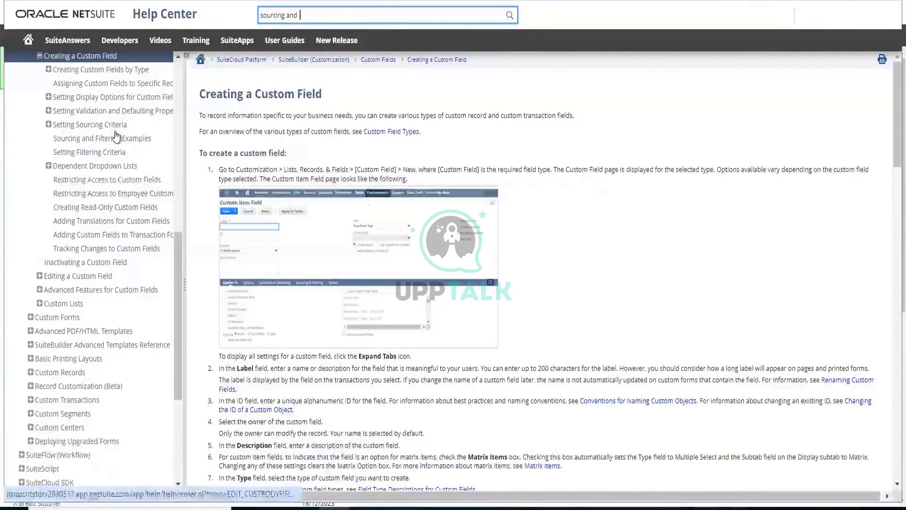
Read through the Creating a Custom Field help article, from its heading and numbered instructions down to the example video
{"action": "scroll", "coordinate": [132, 144], "scroll_direction": "up", "scroll_amount": 2}
{"action": "scroll", "coordinate": [383, 171], "scroll_direction": "down", "scroll_amount": 4}
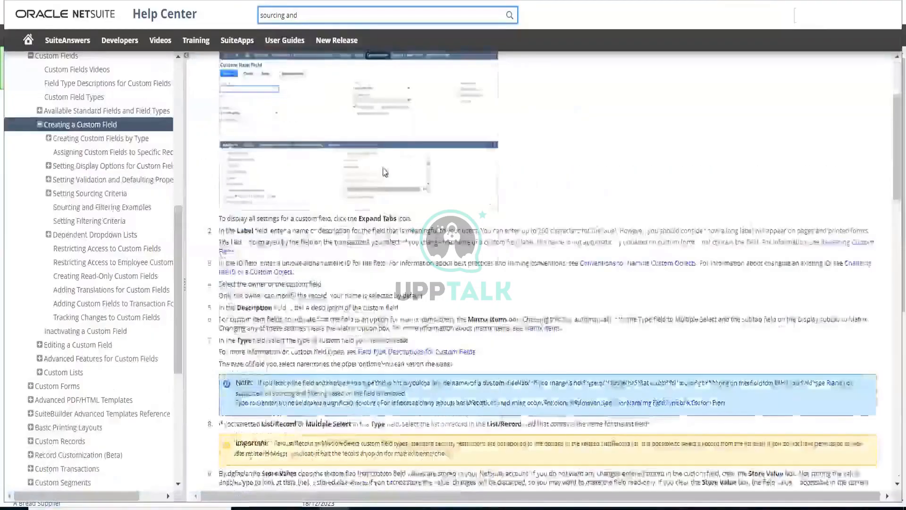
{"action": "scroll", "coordinate": [384, 171], "scroll_direction": "up", "scroll_amount": 4}
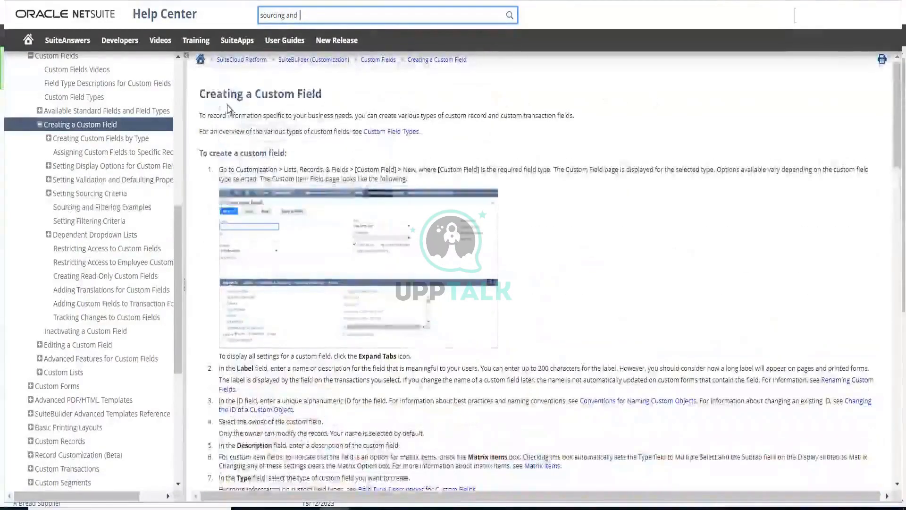
{"action": "left_click_drag", "start_coordinate": [199, 94], "coordinate": [396, 108]}
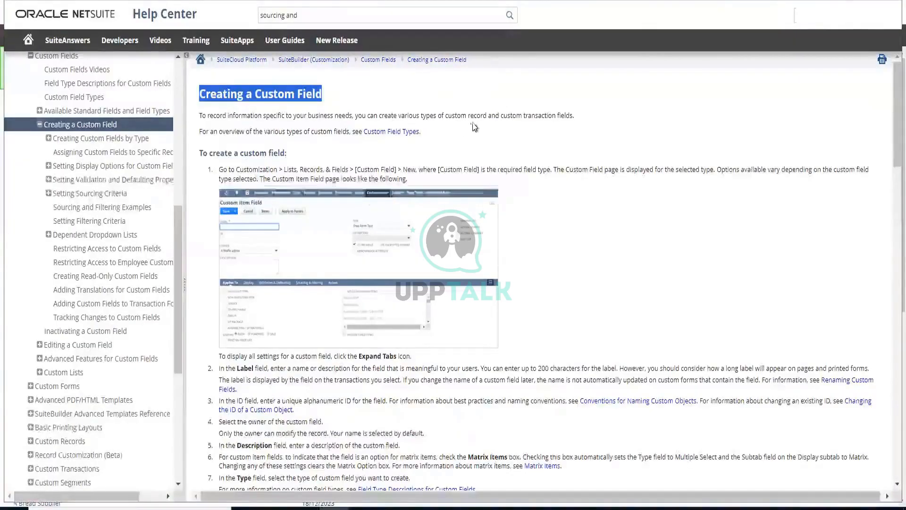
{"action": "scroll", "coordinate": [442, 166], "scroll_direction": "down", "scroll_amount": 3}
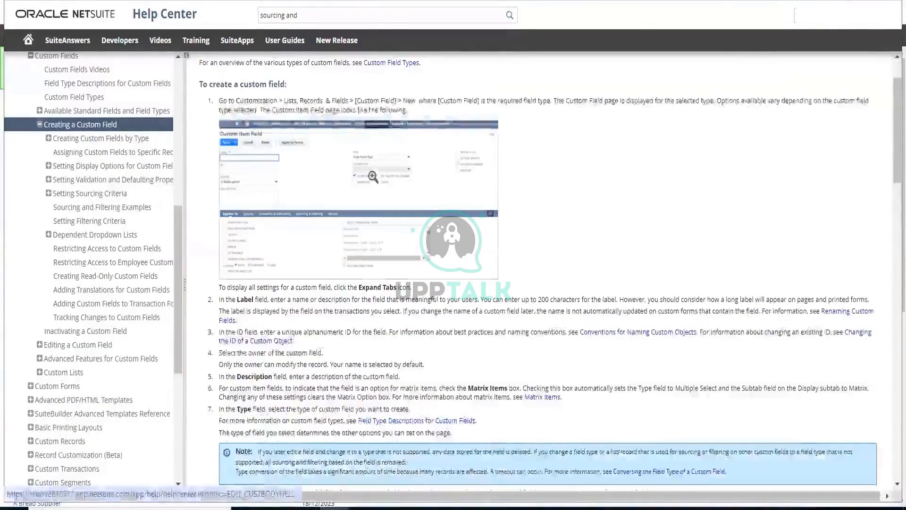
{"action": "scroll", "coordinate": [372, 177], "scroll_direction": "down", "scroll_amount": 1}
{"action": "scroll", "coordinate": [273, 155], "scroll_direction": "up", "scroll_amount": 4}
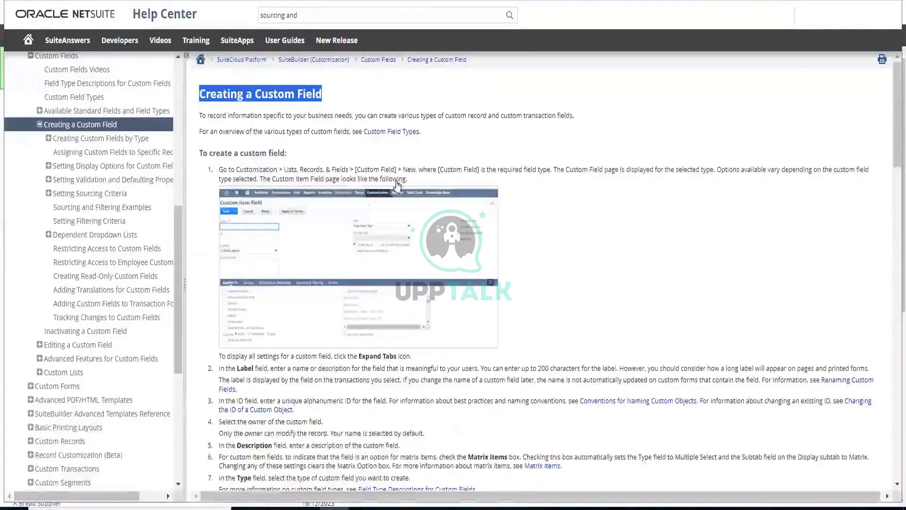
{"action": "scroll", "coordinate": [401, 185], "scroll_direction": "down", "scroll_amount": 2}
{"action": "scroll", "coordinate": [401, 186], "scroll_direction": "down", "scroll_amount": 10}
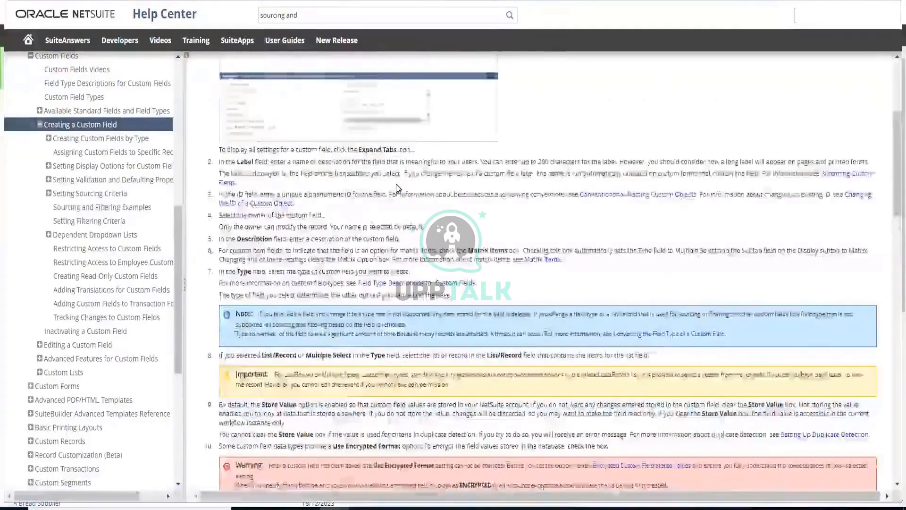
{"action": "scroll", "coordinate": [353, 181], "scroll_direction": "down", "scroll_amount": 5}
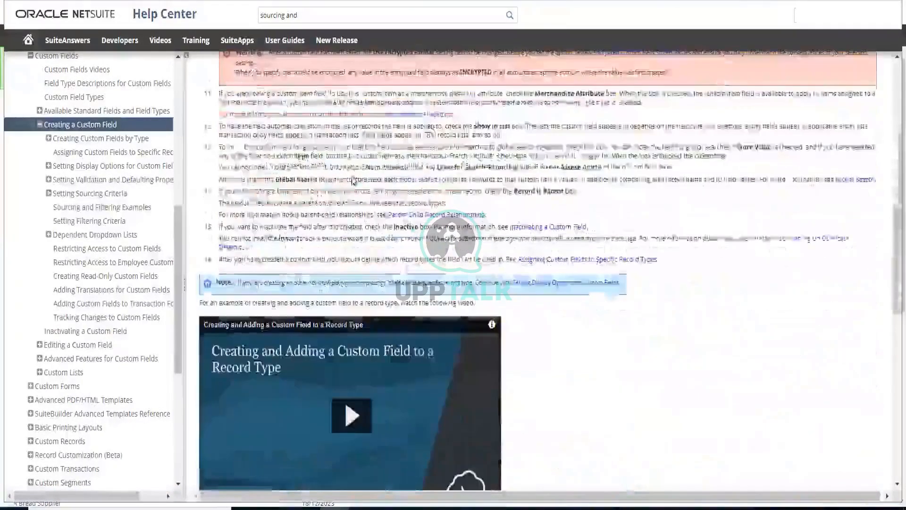
Read the rest of the Creating a Custom Field help article, from the example video to the linked topics
{"action": "scroll", "coordinate": [353, 180], "scroll_direction": "down", "scroll_amount": 10}
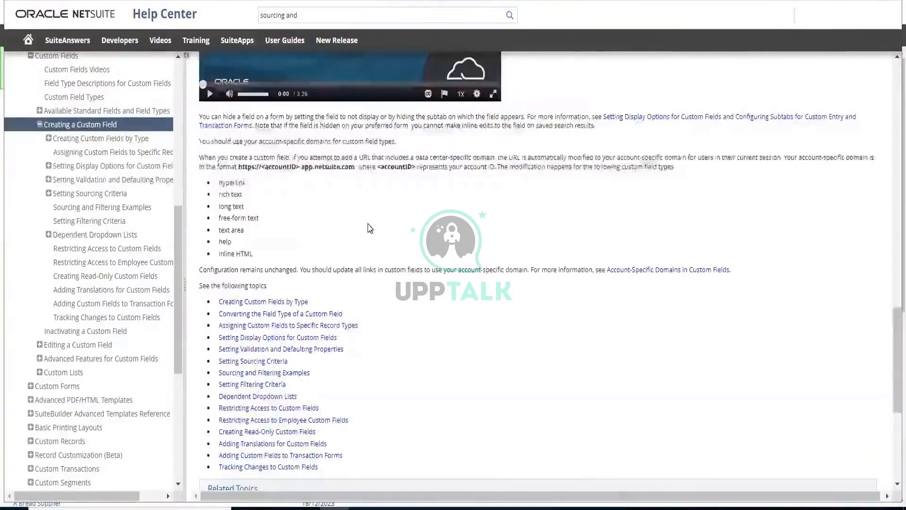
{"action": "scroll", "coordinate": [370, 228], "scroll_direction": "down", "scroll_amount": 2}
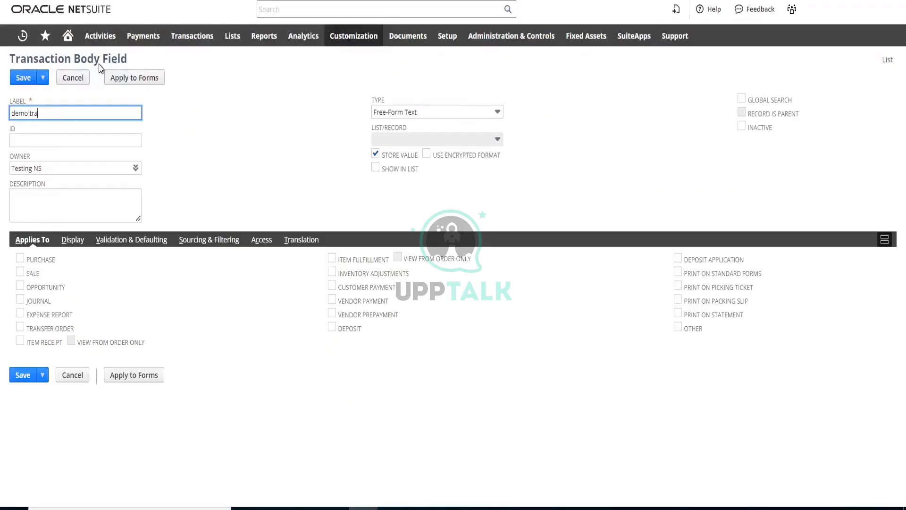
Label the new transaction body field "demo transaction" and copy that text into its ID
{"action": "type", "text": "nsac"}
{"action": "type", "text": "y"}
{"action": "type", "text": "tion"}
{"action": "double_click", "coordinate": [38, 114]}
{"action": "left_click_drag", "start_coordinate": [19, 111], "coordinate": [10, 112]}
{"action": "key", "text": "ctrl+c"}
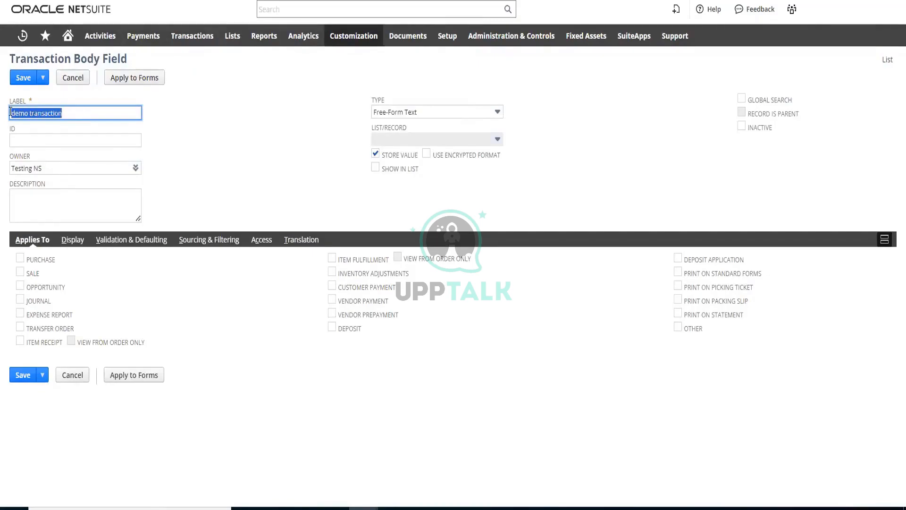
{"action": "left_click", "coordinate": [66, 141]}
{"action": "key", "text": "ctrl+v"}
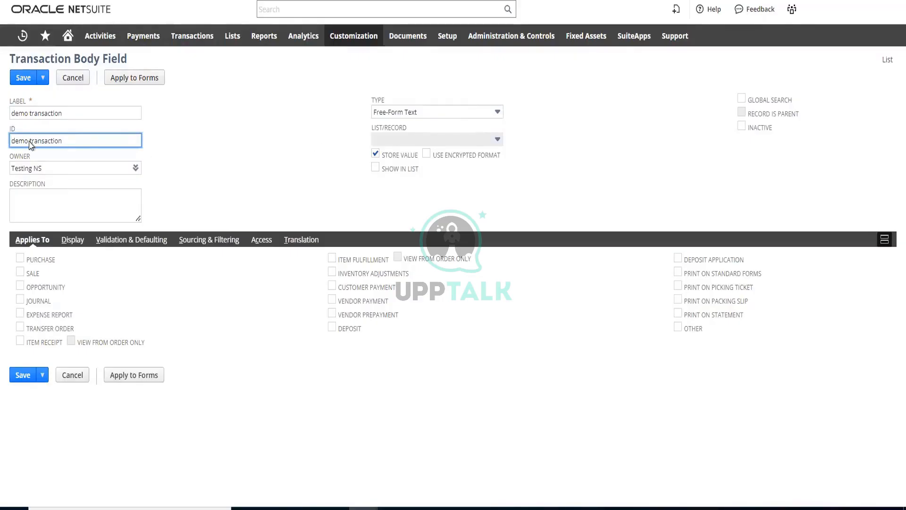
{"action": "type", "text": "__"}
Change the field's ID to "__demo_transaction" and apply the field to Sale transactions
{"action": "double_click", "coordinate": [80, 145]}
{"action": "key", "text": "Left"}
{"action": "key", "text": "Left"}
{"action": "key", "text": "Delete"}
{"action": "type", "text": "_"}
{"action": "left_click", "coordinate": [20, 272]}
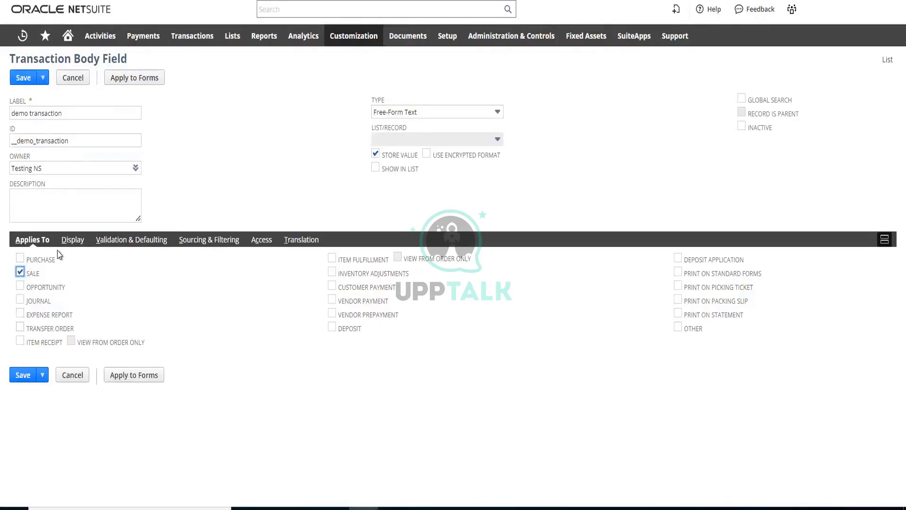
Set the field's display subtab to Main
{"action": "left_click", "coordinate": [73, 242]}
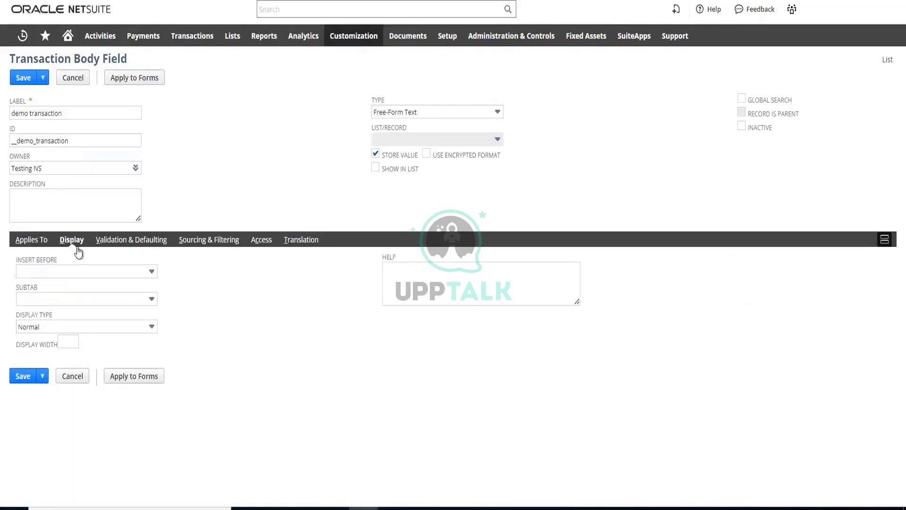
{"action": "left_click", "coordinate": [113, 300]}
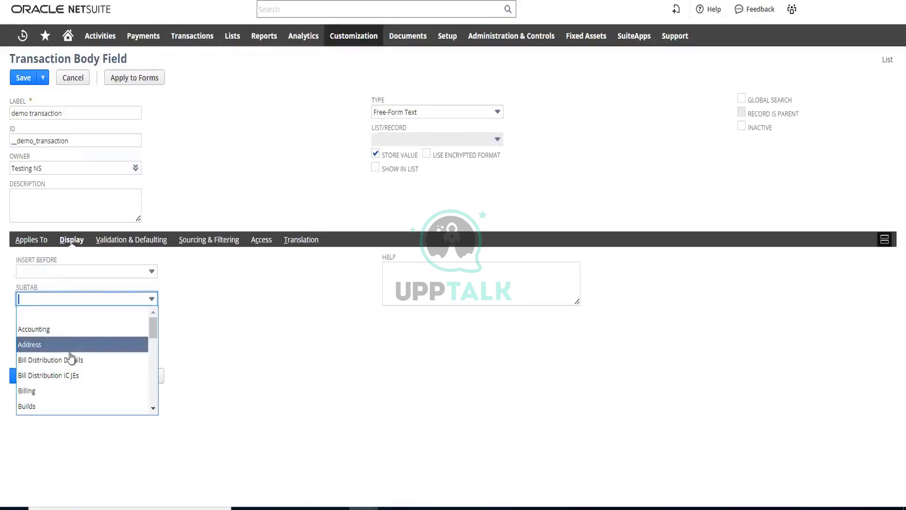
{"action": "scroll", "coordinate": [71, 361], "scroll_direction": "down", "scroll_amount": 10}
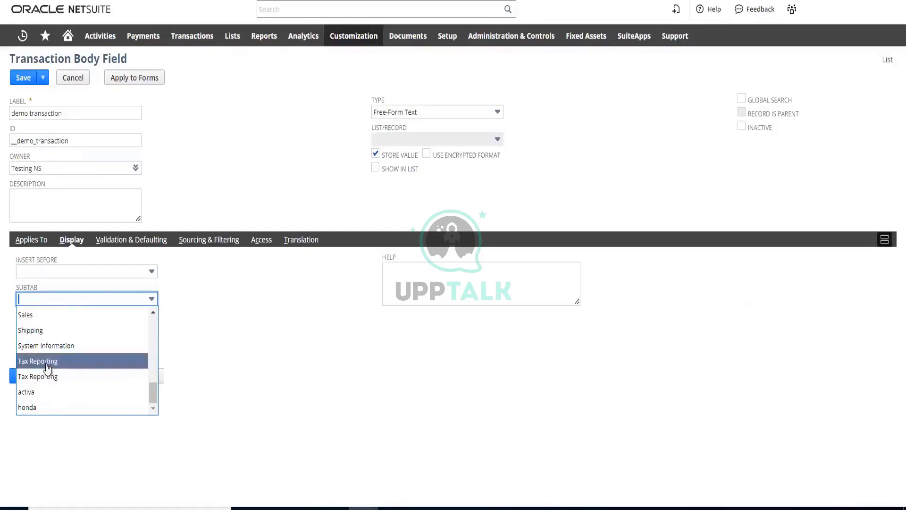
{"action": "scroll", "coordinate": [48, 367], "scroll_direction": "up", "scroll_amount": 8}
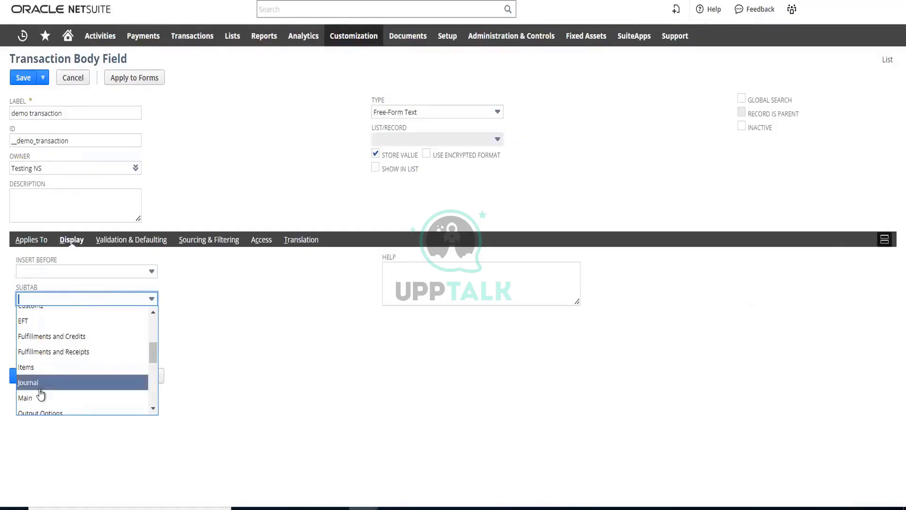
{"action": "left_click", "coordinate": [38, 398]}
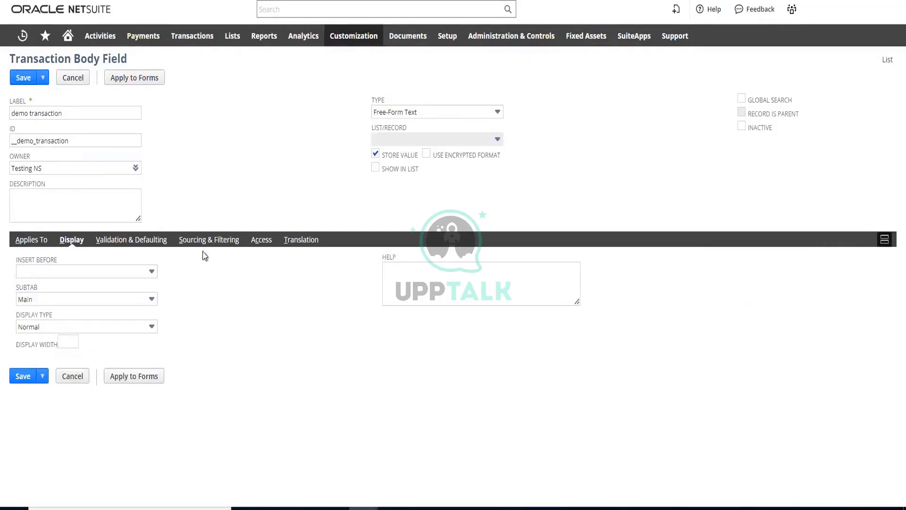
Check the field's access settings and the transaction types it applies to, and save the field
{"action": "left_click", "coordinate": [260, 242]}
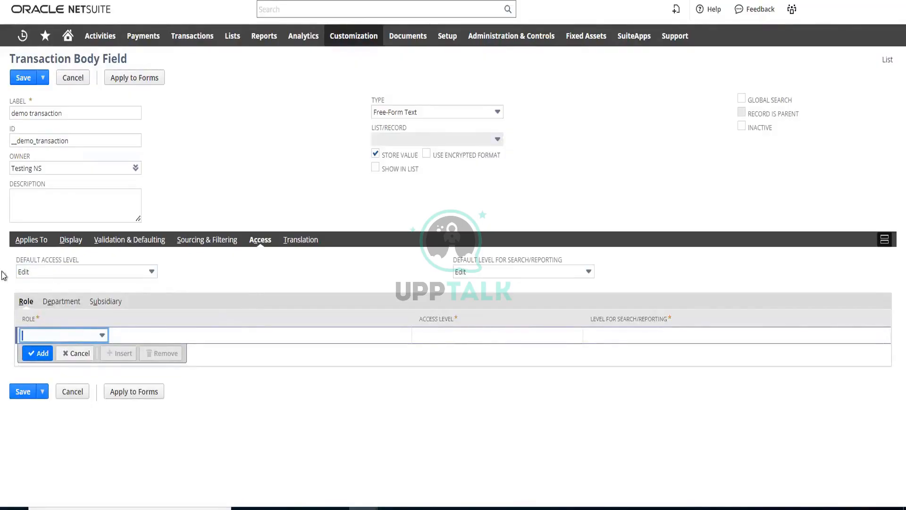
{"action": "left_click", "coordinate": [31, 240]}
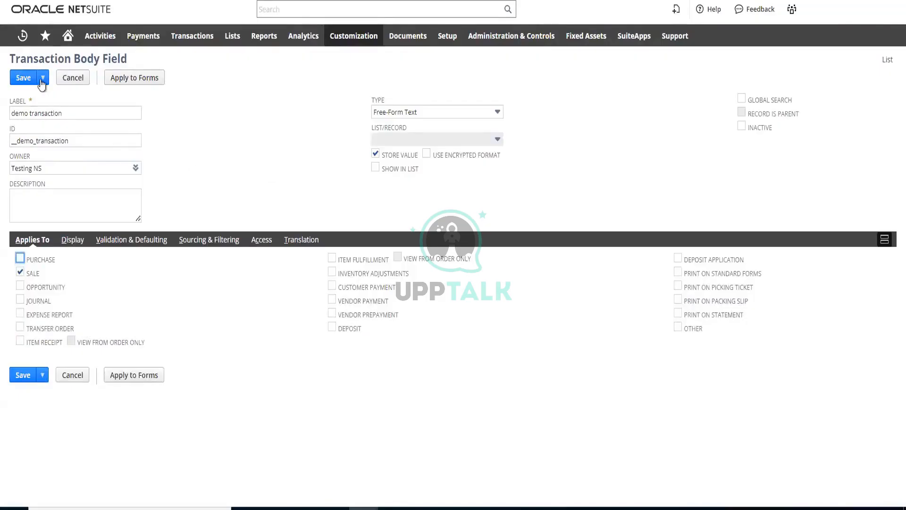
{"action": "mouse_move", "coordinate": [41, 77]}
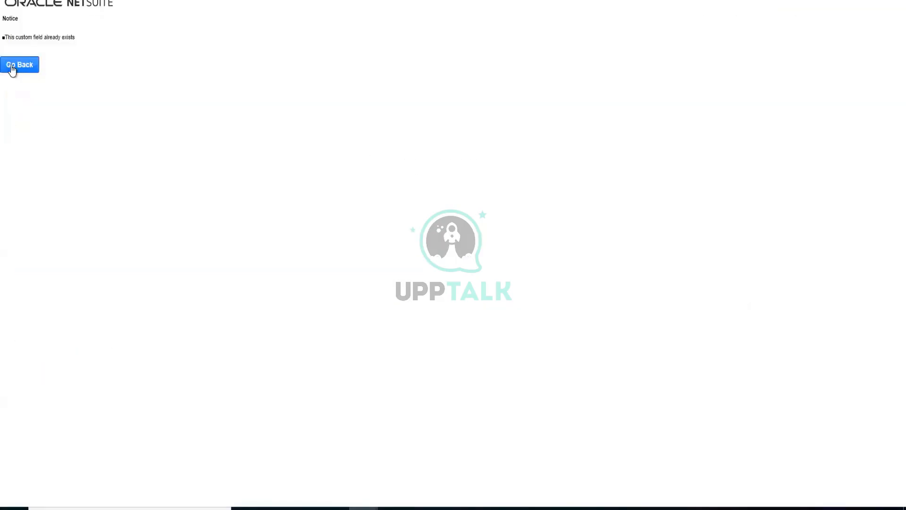
{"action": "left_click", "coordinate": [26, 69]}
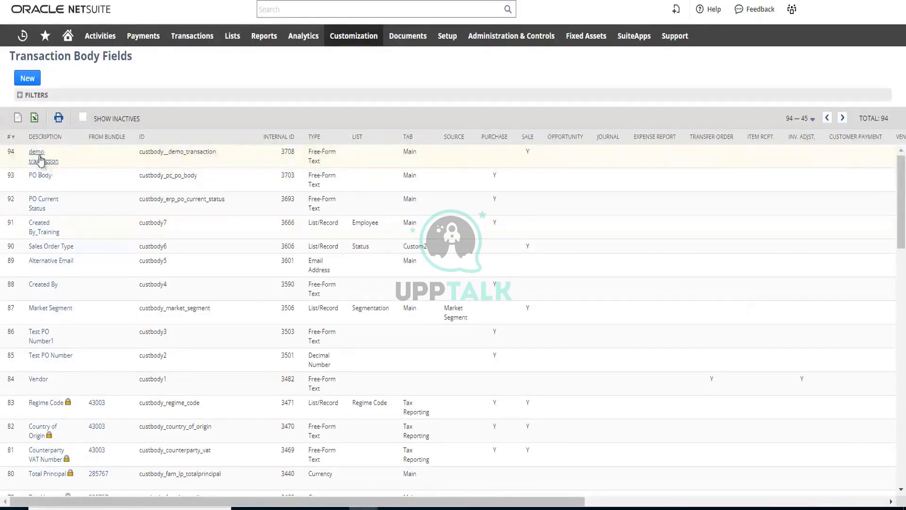
Open the demo transaction field from the body fields list and save it to continue to form assignment
{"action": "left_click", "coordinate": [70, 161]}
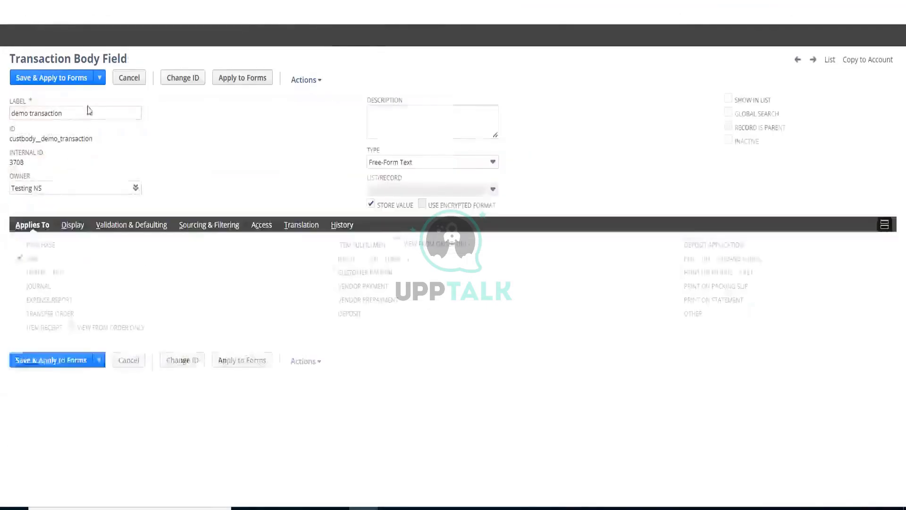
{"action": "left_click", "coordinate": [71, 80]}
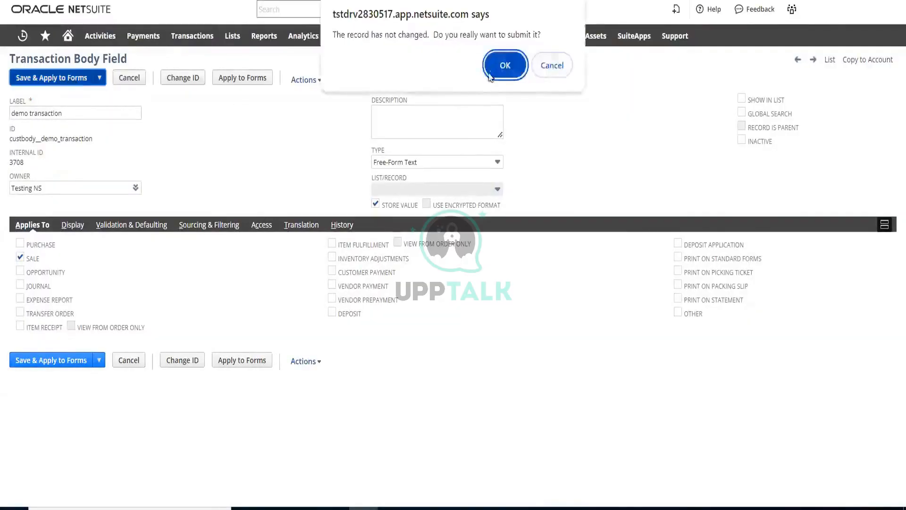
{"action": "left_click", "coordinate": [495, 66]}
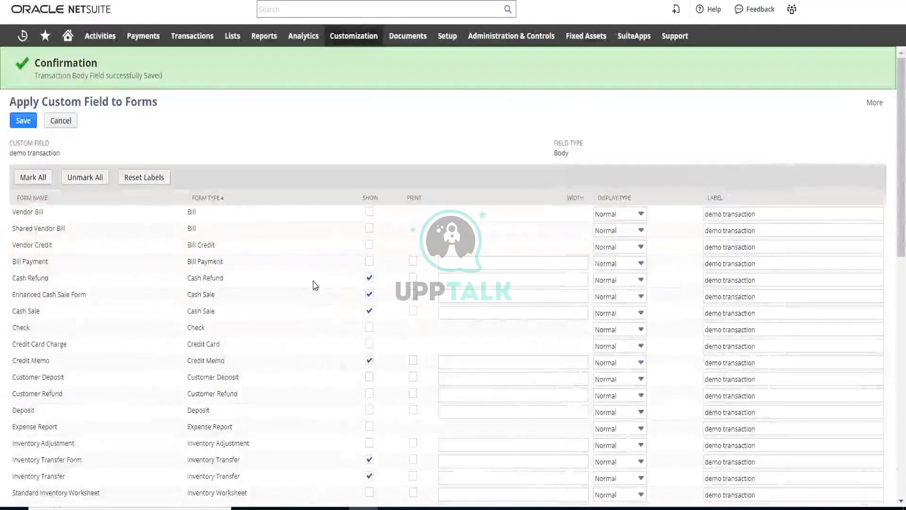
Review the available forms and mark all of them to show and print the demo transaction field
{"action": "scroll", "coordinate": [314, 283], "scroll_direction": "down", "scroll_amount": 2}
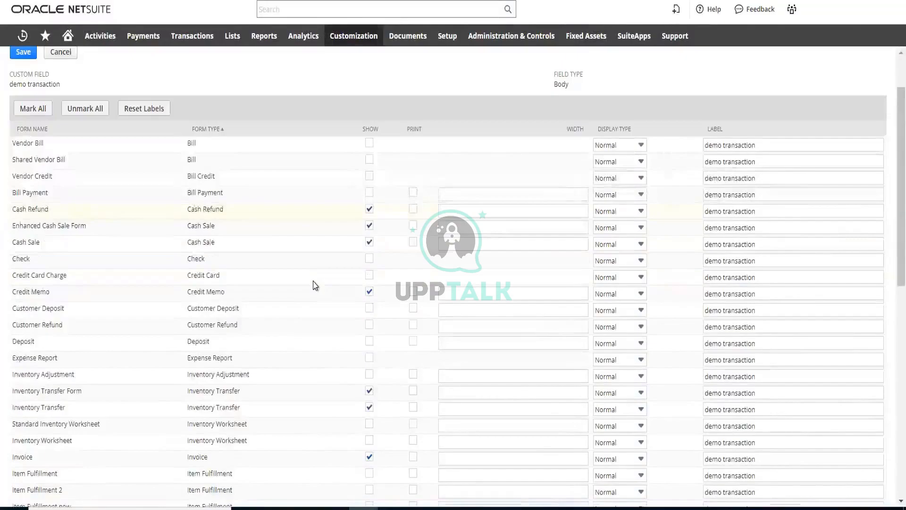
{"action": "scroll", "coordinate": [313, 285], "scroll_direction": "down", "scroll_amount": 5}
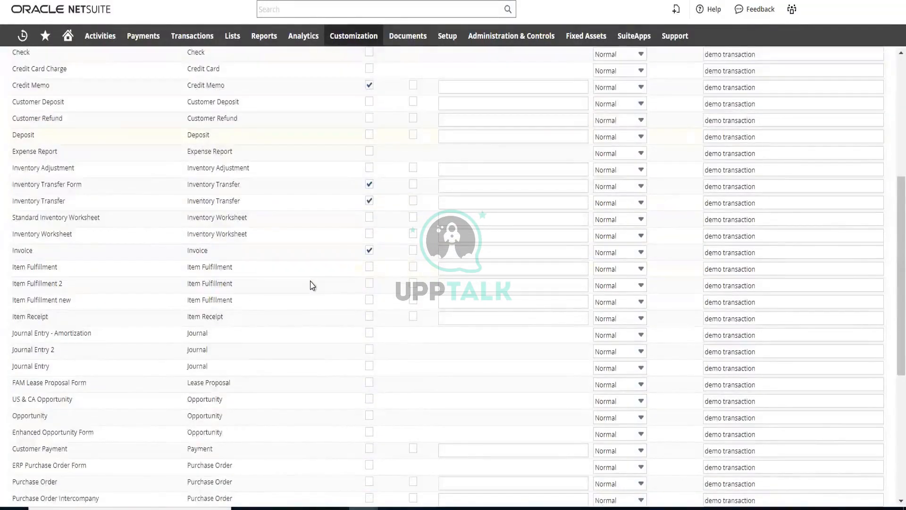
{"action": "scroll", "coordinate": [218, 202], "scroll_direction": "up", "scroll_amount": 7}
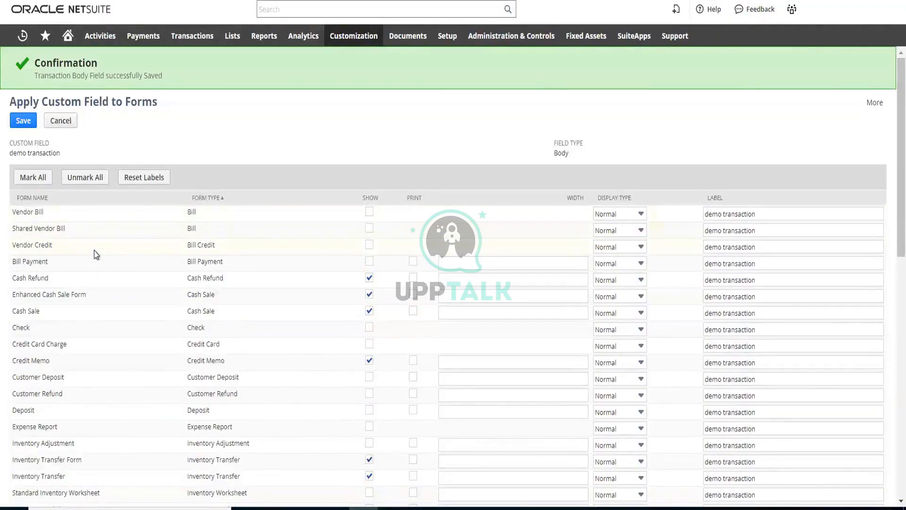
{"action": "scroll", "coordinate": [94, 240], "scroll_direction": "down", "scroll_amount": 3}
{"action": "scroll", "coordinate": [96, 243], "scroll_direction": "down", "scroll_amount": 9}
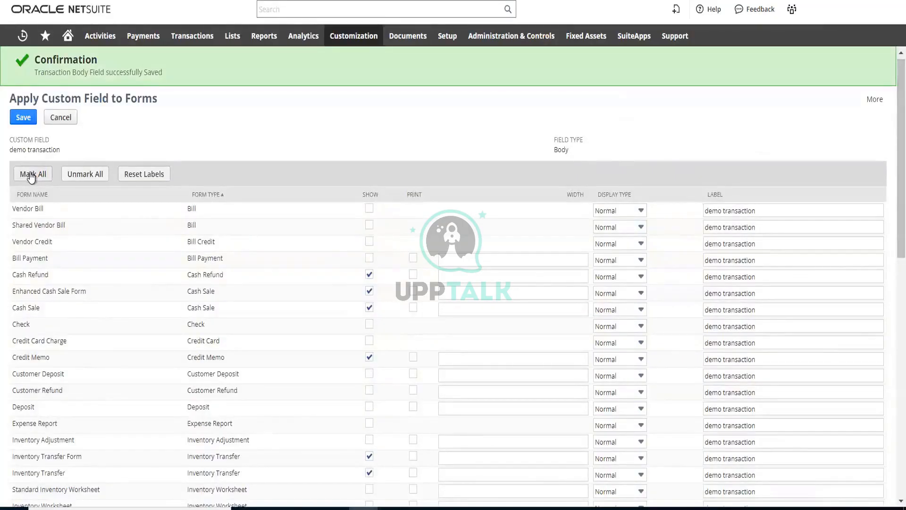
{"action": "left_click", "coordinate": [31, 175]}
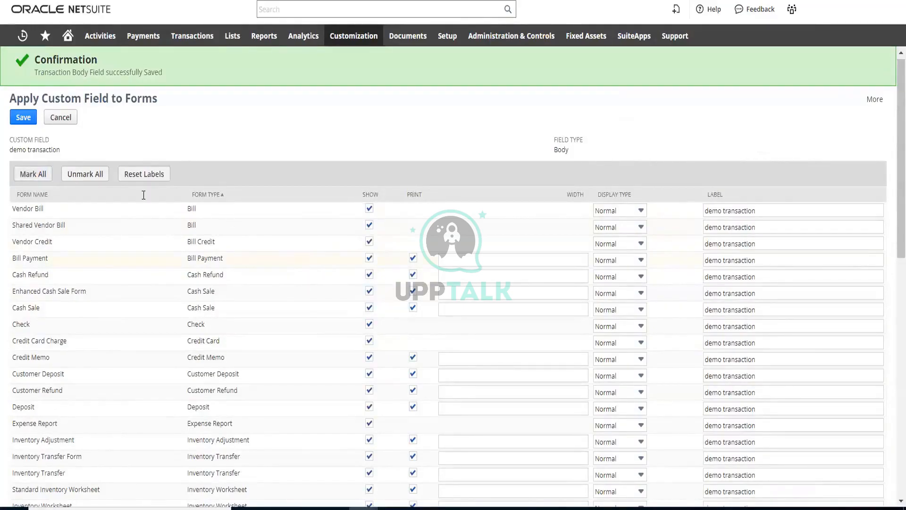
{"action": "scroll", "coordinate": [184, 245], "scroll_direction": "down", "scroll_amount": 15}
{"action": "scroll", "coordinate": [186, 242], "scroll_direction": "up", "scroll_amount": 15}
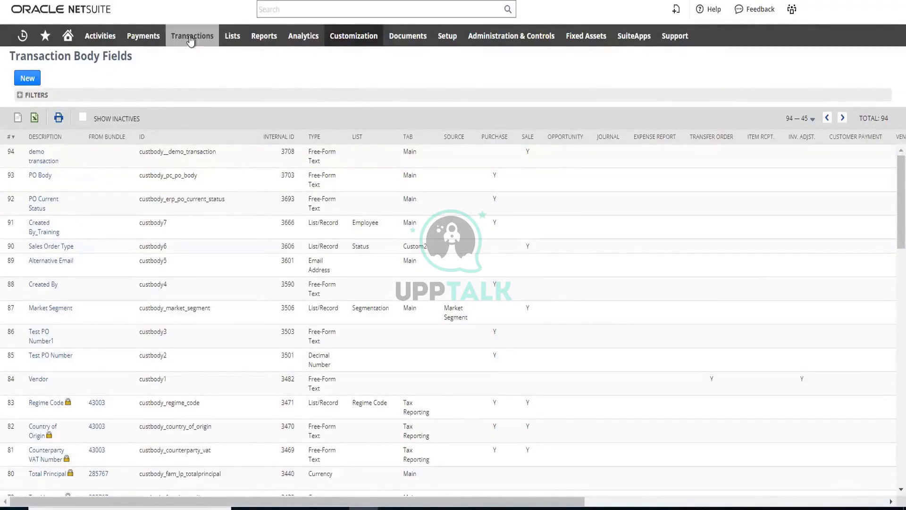
Open a new sales order entry form
{"action": "mouse_move", "coordinate": [192, 37]}
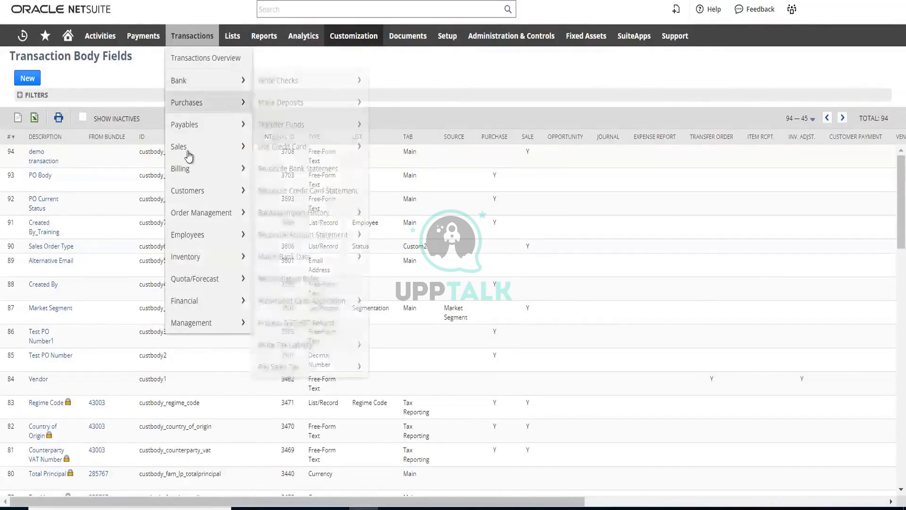
{"action": "mouse_move", "coordinate": [182, 154]}
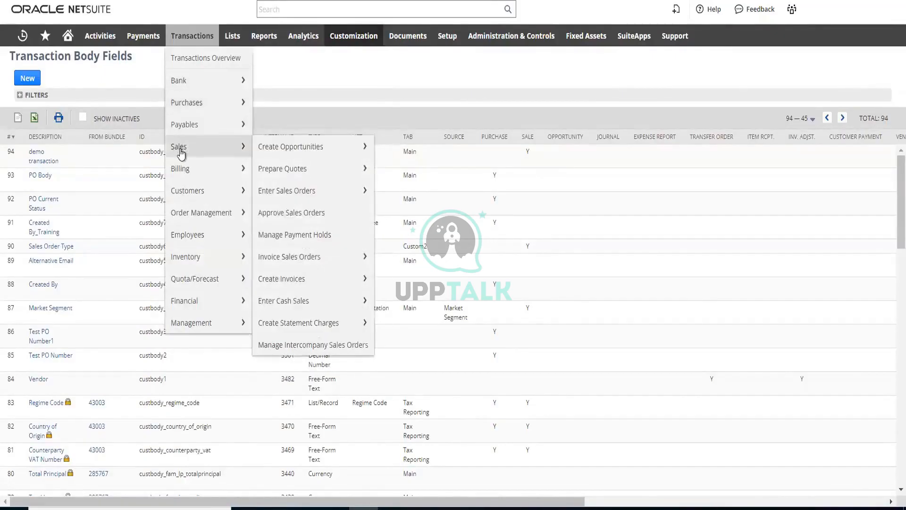
{"action": "left_click", "coordinate": [285, 192]}
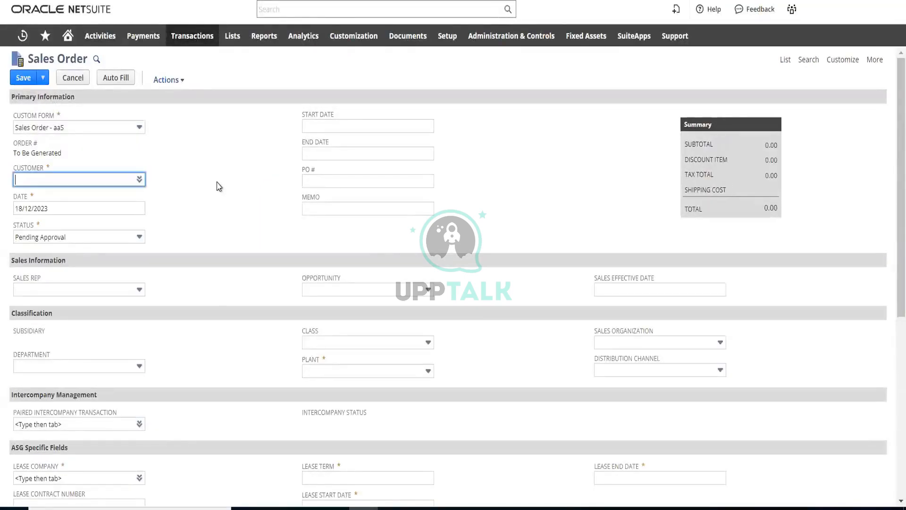
Examine the new sales order form from Primary Information to the item lines and locate the demo transaction field
{"action": "scroll", "coordinate": [219, 185], "scroll_direction": "down", "scroll_amount": 3}
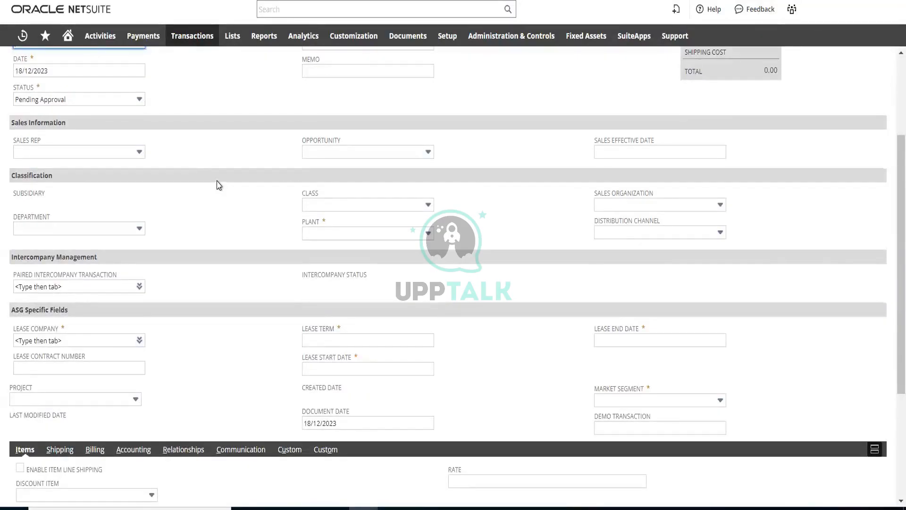
{"action": "scroll", "coordinate": [219, 185], "scroll_direction": "up", "scroll_amount": 3}
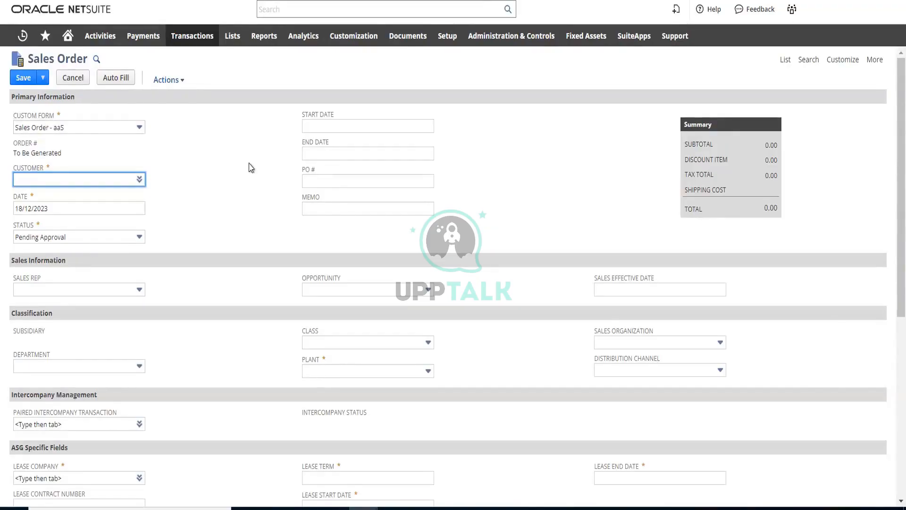
{"action": "scroll", "coordinate": [249, 166], "scroll_direction": "down", "scroll_amount": 4}
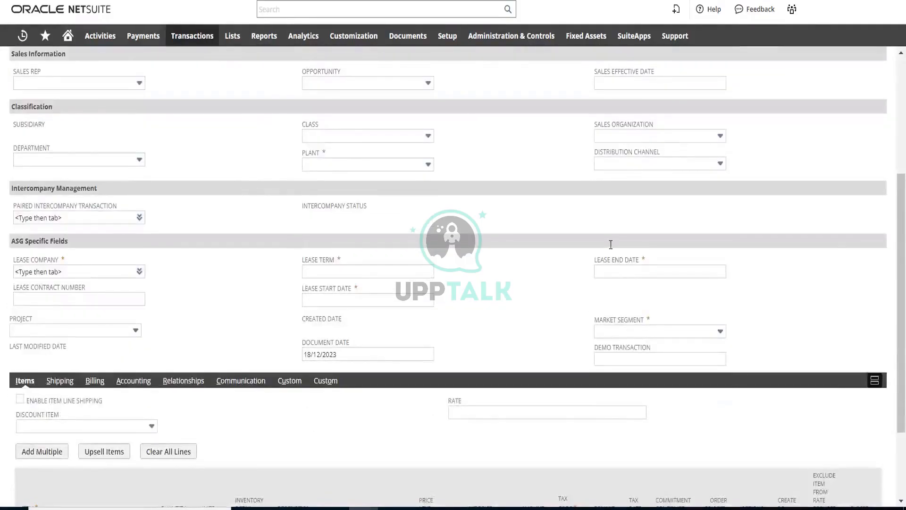
{"action": "scroll", "coordinate": [623, 243], "scroll_direction": "down", "scroll_amount": 2}
{"action": "left_click", "coordinate": [646, 245]}
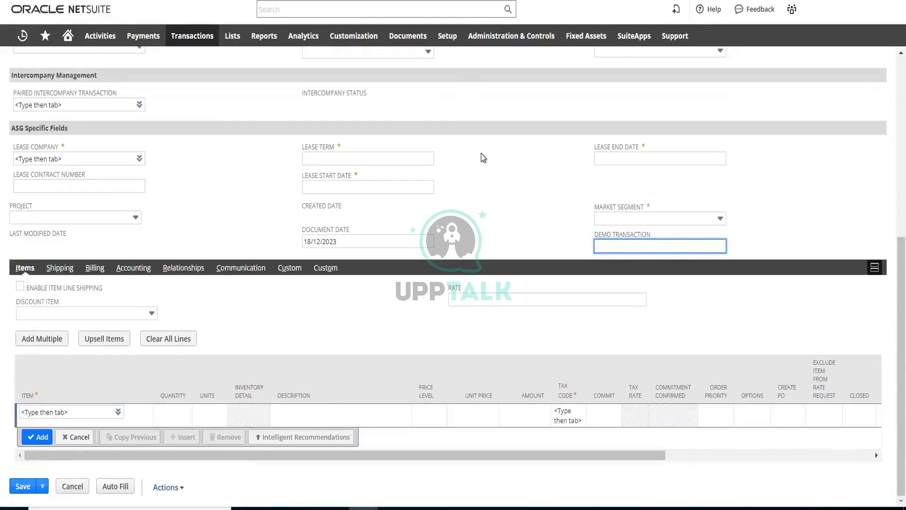
{"action": "scroll", "coordinate": [508, 184], "scroll_direction": "up", "scroll_amount": 5}
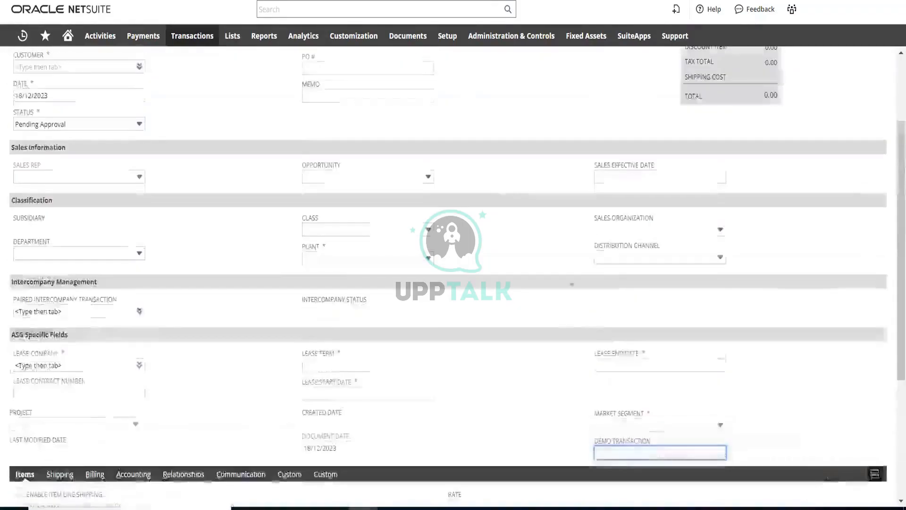
{"action": "scroll", "coordinate": [508, 257], "scroll_direction": "up", "scroll_amount": 3}
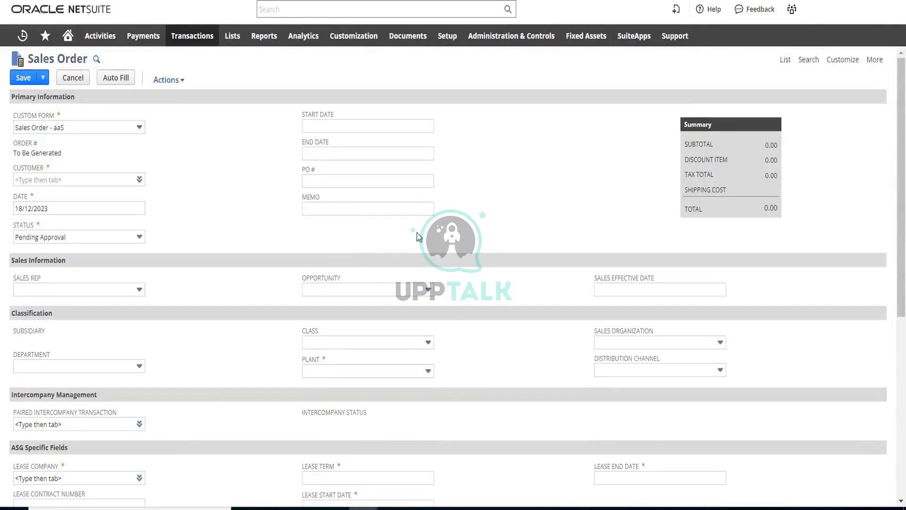
{"action": "scroll", "coordinate": [517, 217], "scroll_direction": "down", "scroll_amount": 2}
{"action": "scroll", "coordinate": [517, 218], "scroll_direction": "down", "scroll_amount": 5}
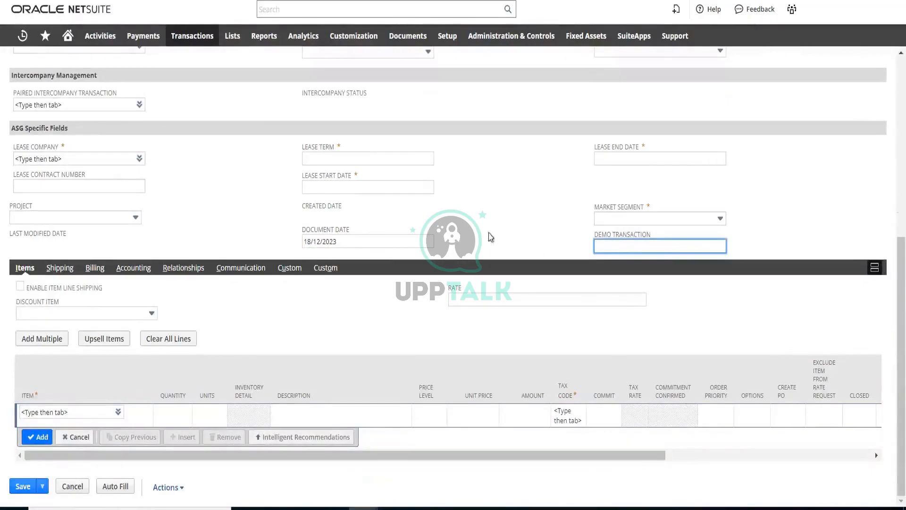
{"action": "scroll", "coordinate": [497, 235], "scroll_direction": "up", "scroll_amount": 7}
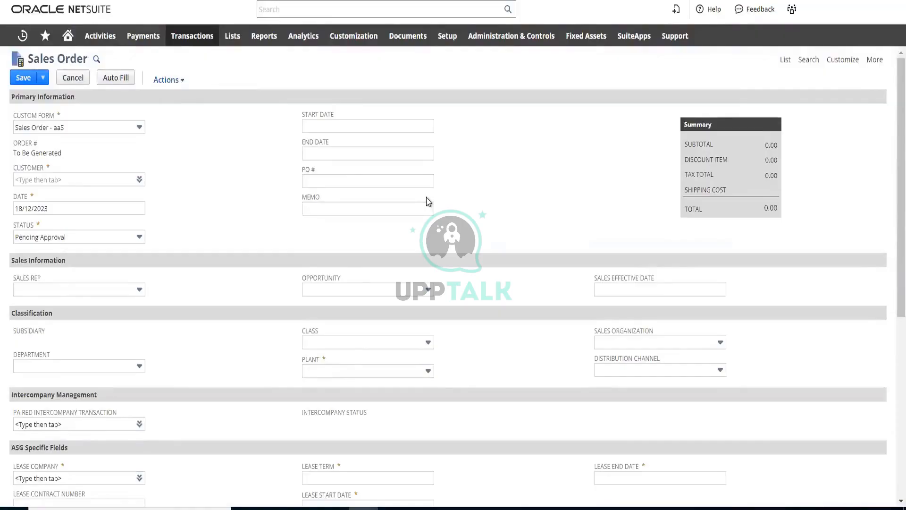
Open the Sales Order - aaS form for customization and look over its list of subtabs
{"action": "mouse_move", "coordinate": [850, 67]}
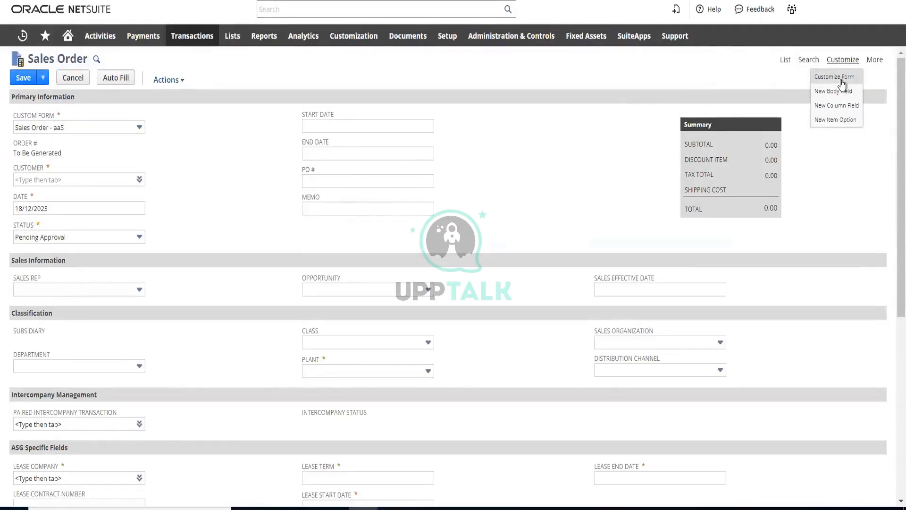
{"action": "left_click", "coordinate": [842, 81]}
{"action": "left_click", "coordinate": [505, 66]}
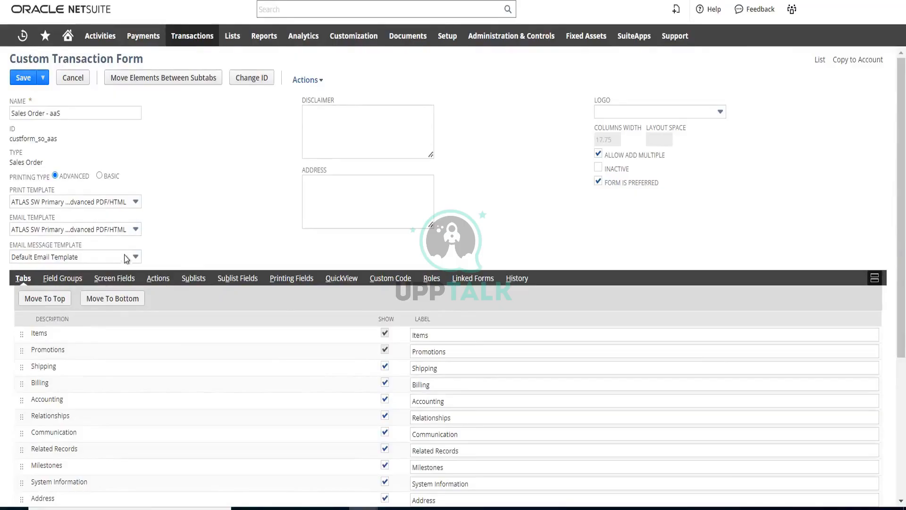
{"action": "scroll", "coordinate": [128, 257], "scroll_direction": "down", "scroll_amount": 5}
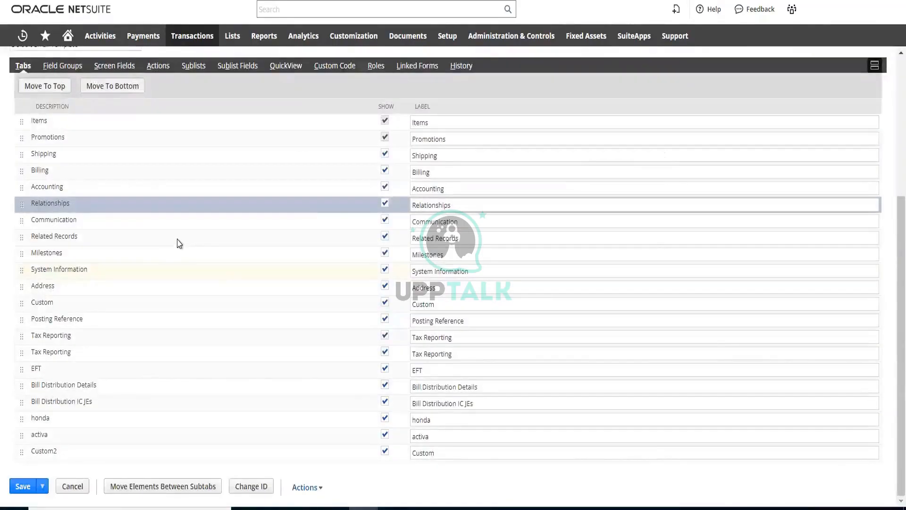
{"action": "scroll", "coordinate": [135, 178], "scroll_direction": "up", "scroll_amount": 3}
{"action": "scroll", "coordinate": [134, 179], "scroll_direction": "up", "scroll_amount": 2}
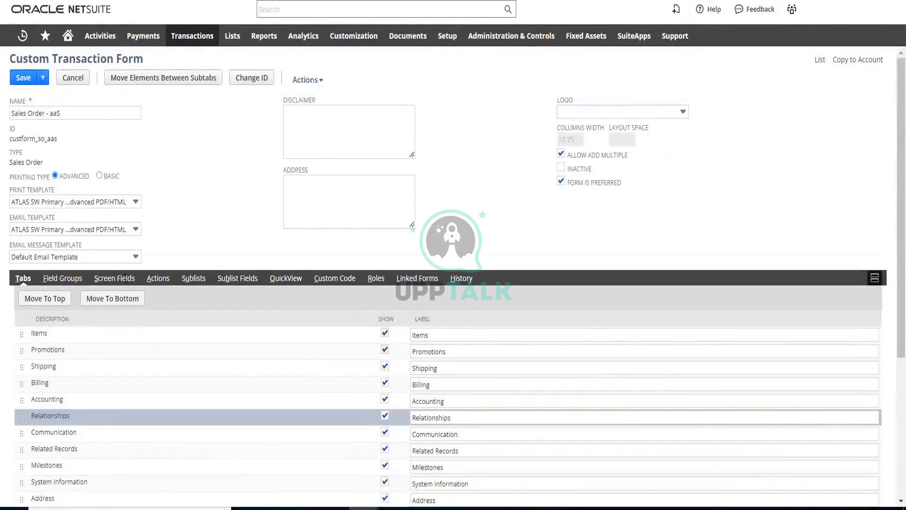
Examine the form's main screen fields, including their visibility, mandatory flags, display types and field groups, for the demo transaction field
{"action": "left_click", "coordinate": [113, 279]}
{"action": "scroll", "coordinate": [113, 282], "scroll_direction": "down", "scroll_amount": 5}
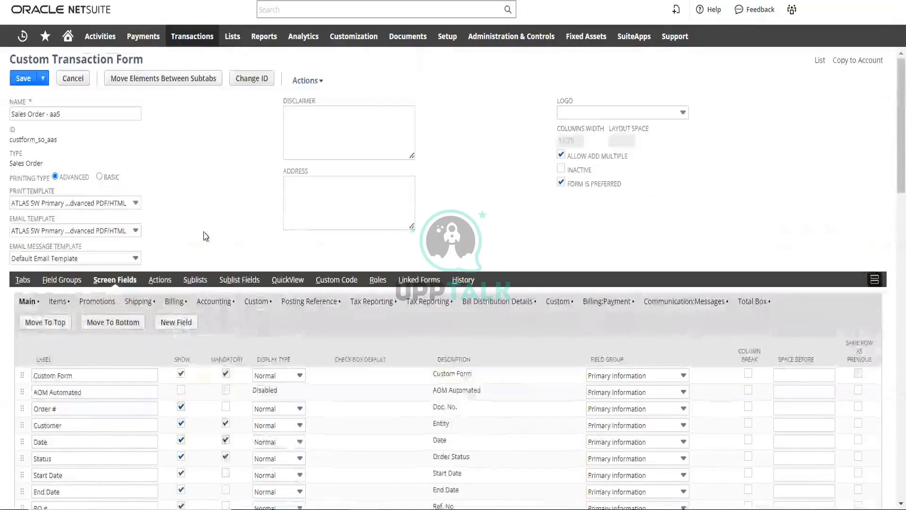
{"action": "scroll", "coordinate": [245, 317], "scroll_direction": "down", "scroll_amount": 3}
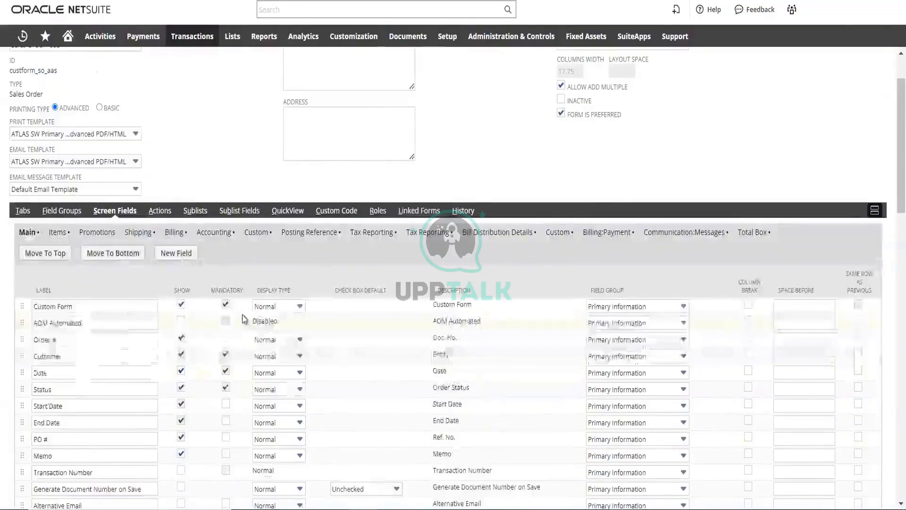
{"action": "scroll", "coordinate": [245, 319], "scroll_direction": "down", "scroll_amount": 6}
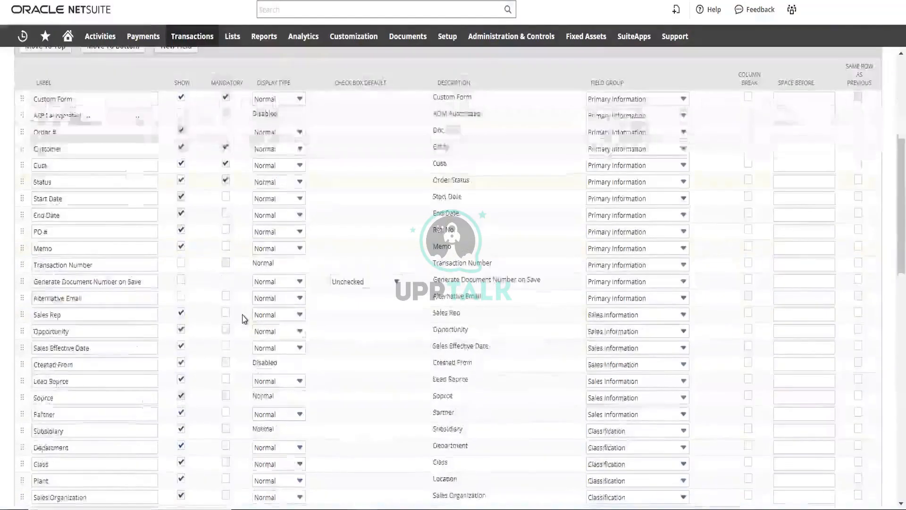
{"action": "scroll", "coordinate": [200, 302], "scroll_direction": "down", "scroll_amount": 6}
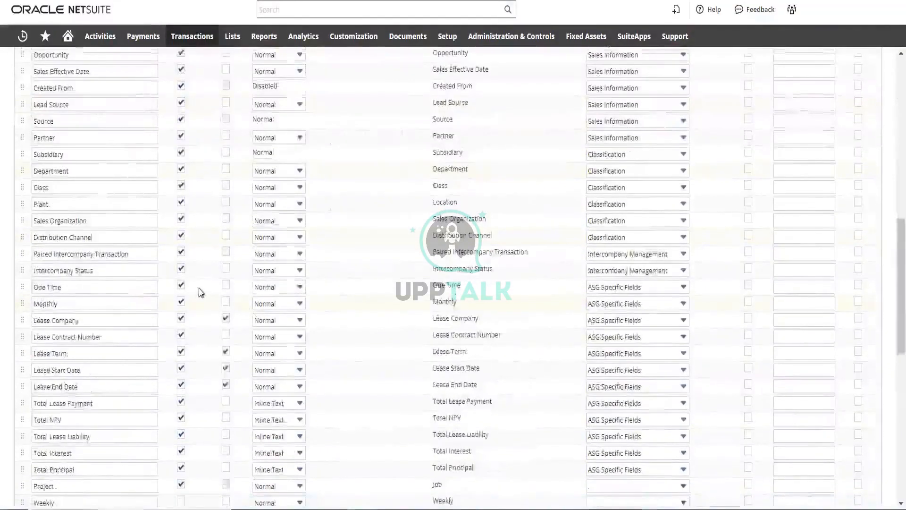
{"action": "scroll", "coordinate": [114, 320], "scroll_direction": "down", "scroll_amount": 3}
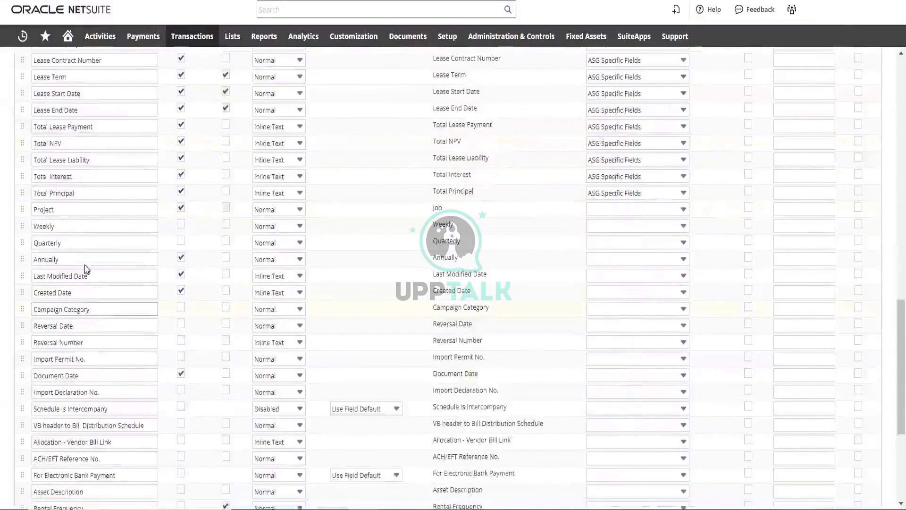
{"action": "scroll", "coordinate": [71, 152], "scroll_direction": "up", "scroll_amount": 10}
{"action": "scroll", "coordinate": [65, 296], "scroll_direction": "up", "scroll_amount": 2}
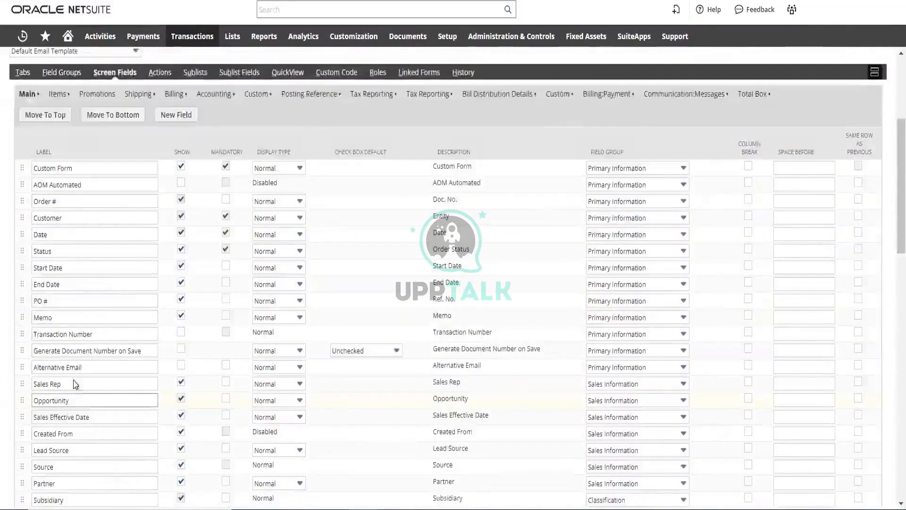
{"action": "scroll", "coordinate": [66, 321], "scroll_direction": "up", "scroll_amount": 6}
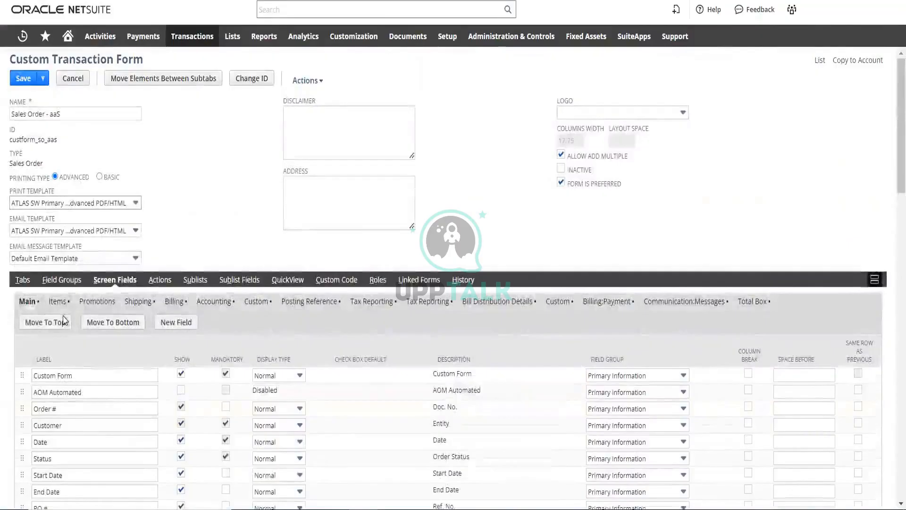
{"action": "scroll", "coordinate": [64, 290], "scroll_direction": "down", "scroll_amount": 2}
{"action": "scroll", "coordinate": [65, 284], "scroll_direction": "down", "scroll_amount": 2}
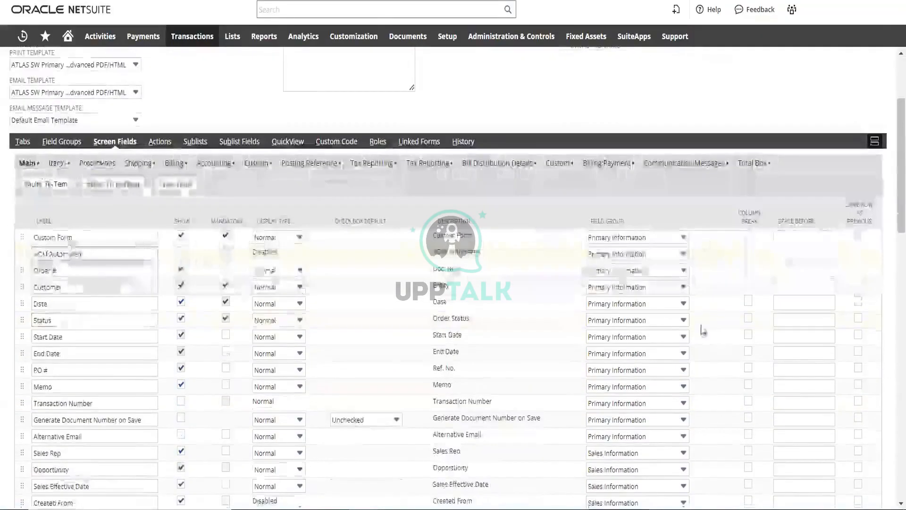
{"action": "scroll", "coordinate": [408, 455], "scroll_direction": "down", "scroll_amount": 2}
{"action": "scroll", "coordinate": [121, 407], "scroll_direction": "down", "scroll_amount": 12}
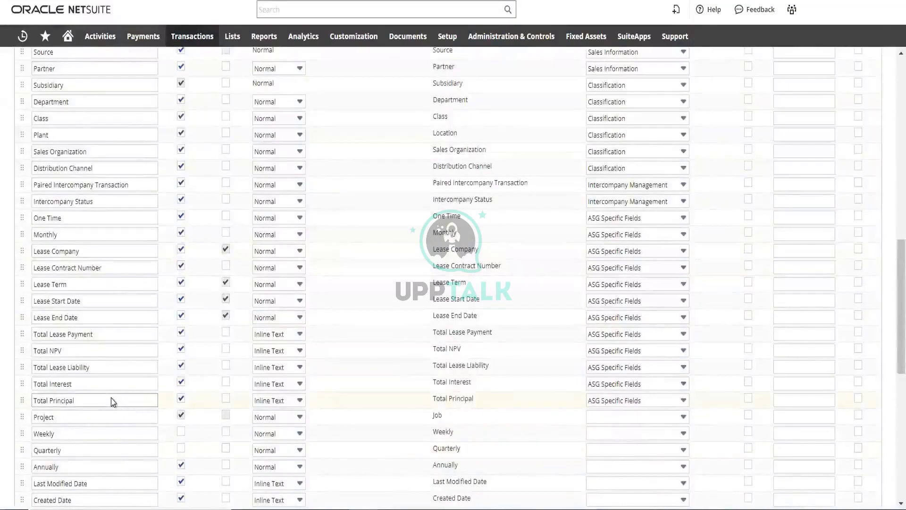
{"action": "scroll", "coordinate": [113, 401], "scroll_direction": "down", "scroll_amount": 4}
{"action": "scroll", "coordinate": [113, 401], "scroll_direction": "down", "scroll_amount": 7}
{"action": "scroll", "coordinate": [122, 368], "scroll_direction": "up", "scroll_amount": 5}
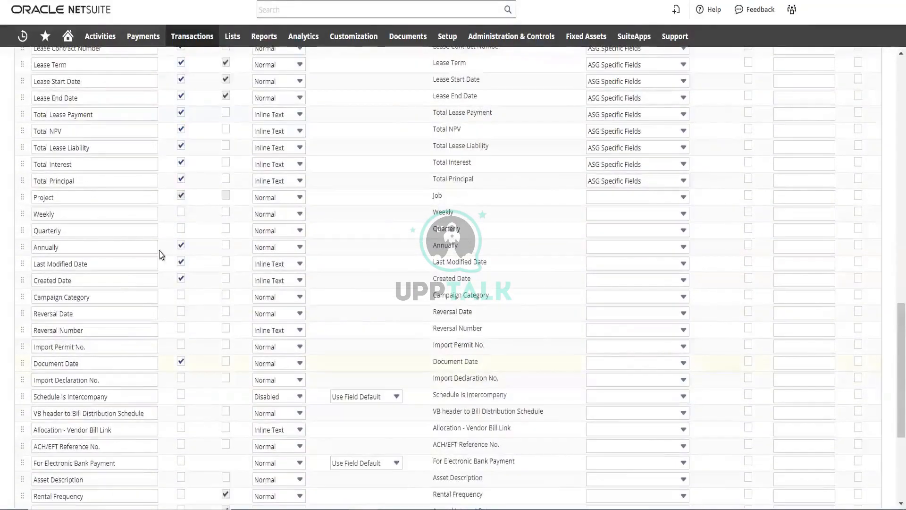
{"action": "scroll", "coordinate": [163, 253], "scroll_direction": "up", "scroll_amount": 18}
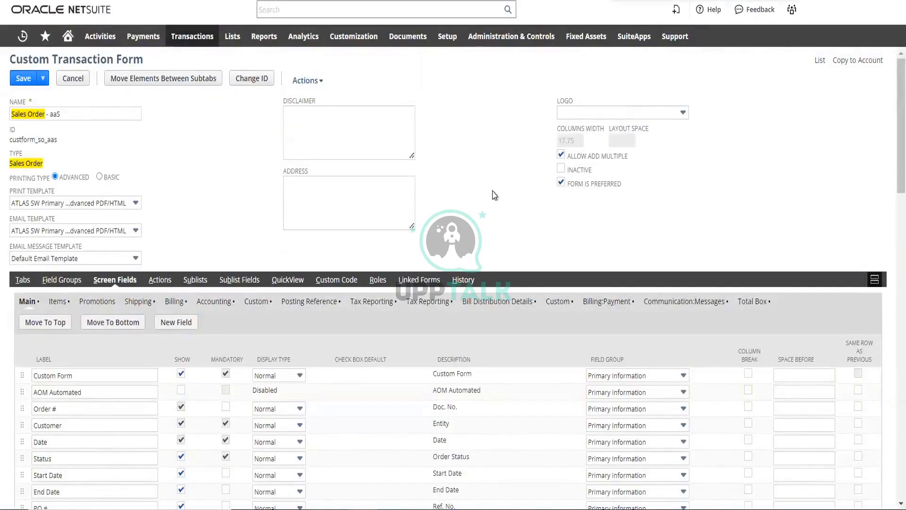
Find the demo transaction field with the search text "demo", assign it to the Primary Information field group and save the form
{"action": "type", "text": "de"}
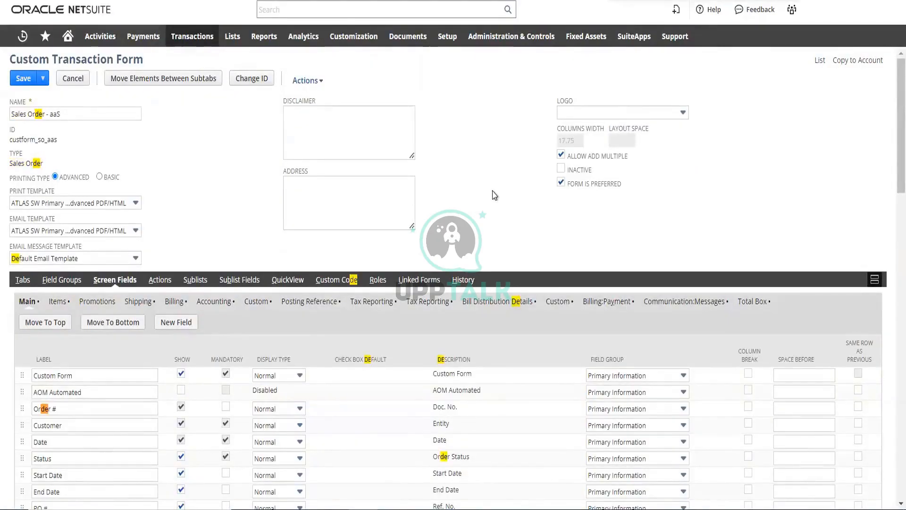
{"action": "type", "text": "mo"}
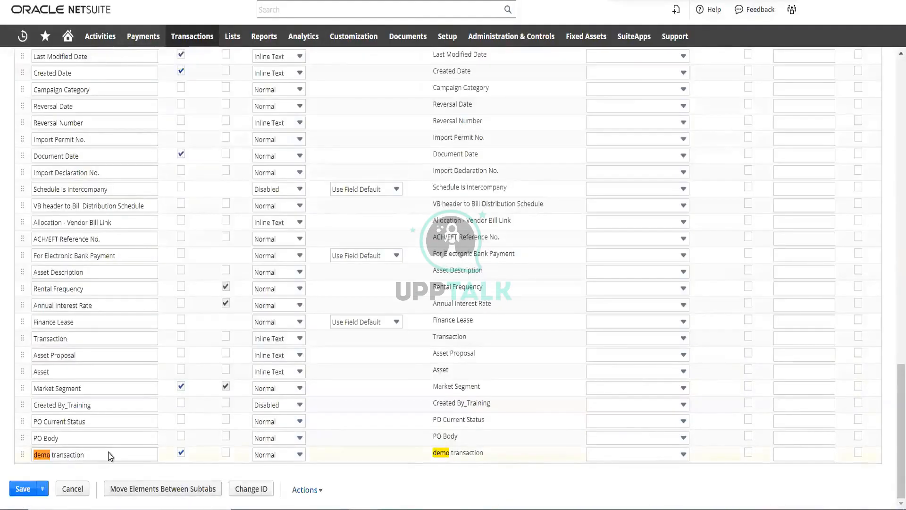
{"action": "left_click", "coordinate": [661, 456]}
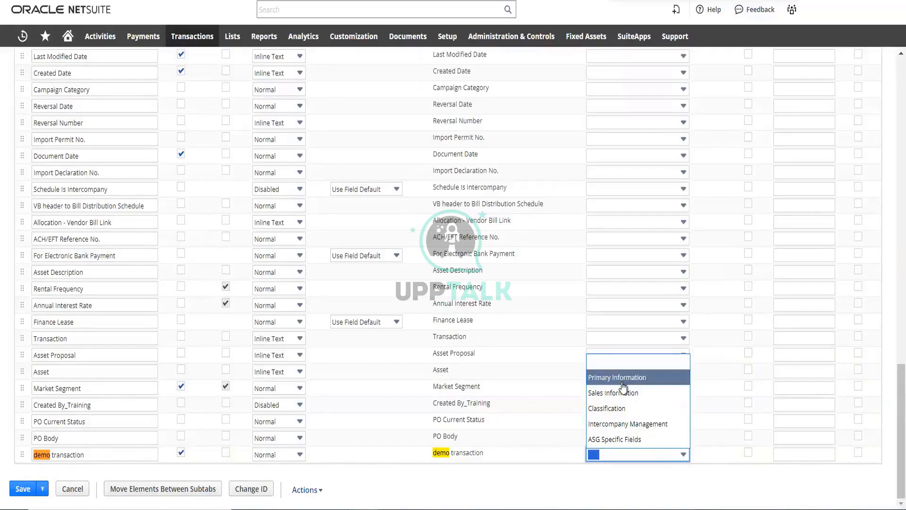
{"action": "left_click", "coordinate": [622, 380]}
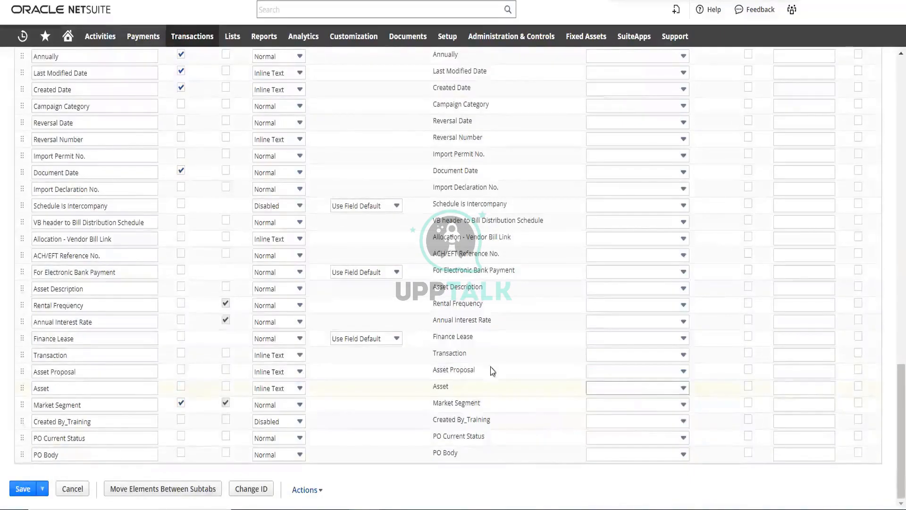
{"action": "scroll", "coordinate": [477, 289], "scroll_direction": "up", "scroll_amount": 15}
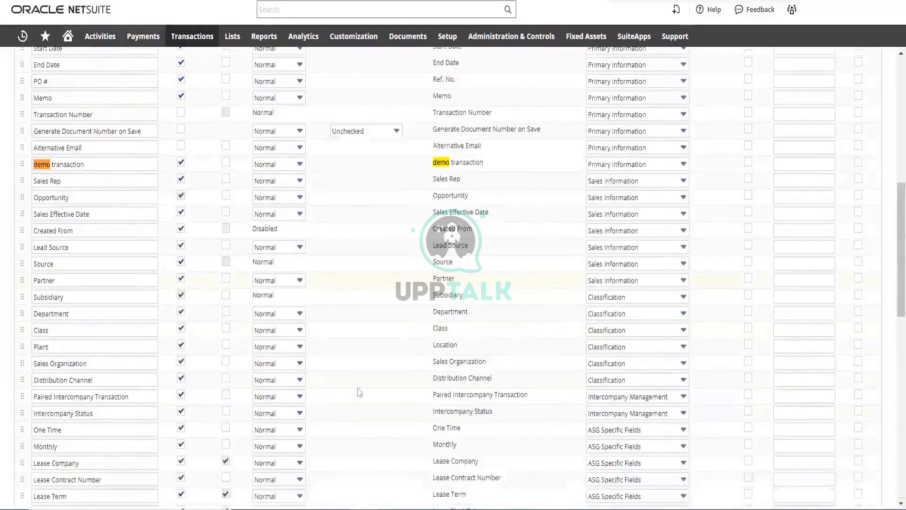
{"action": "scroll", "coordinate": [510, 323], "scroll_direction": "up", "scroll_amount": 5}
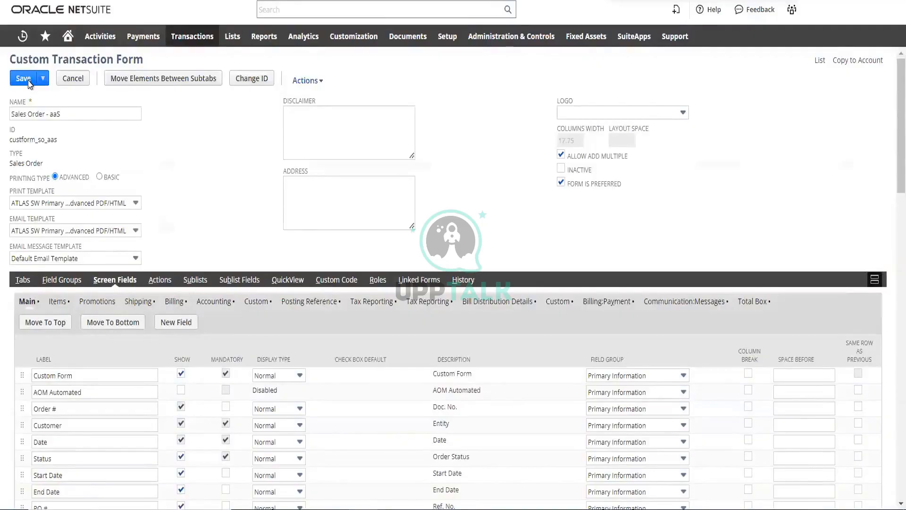
{"action": "left_click", "coordinate": [30, 83]}
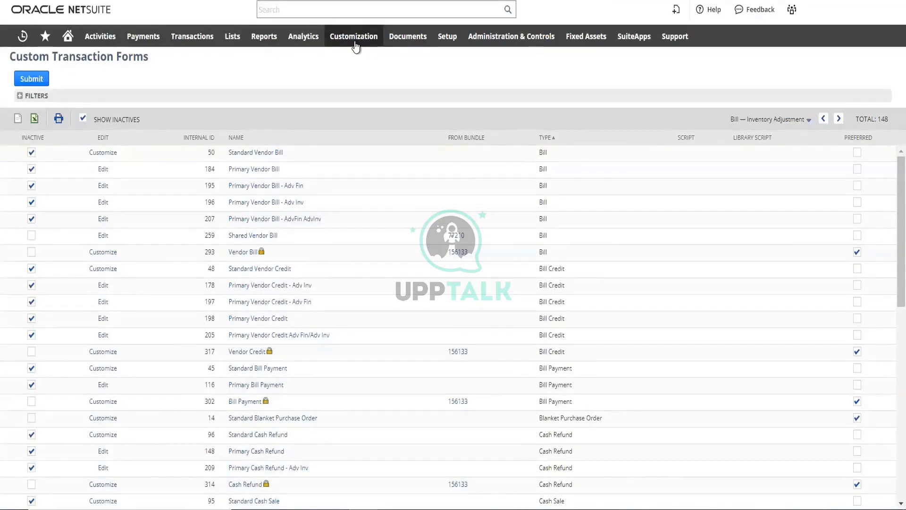
{"action": "left_click", "coordinate": [356, 46]}
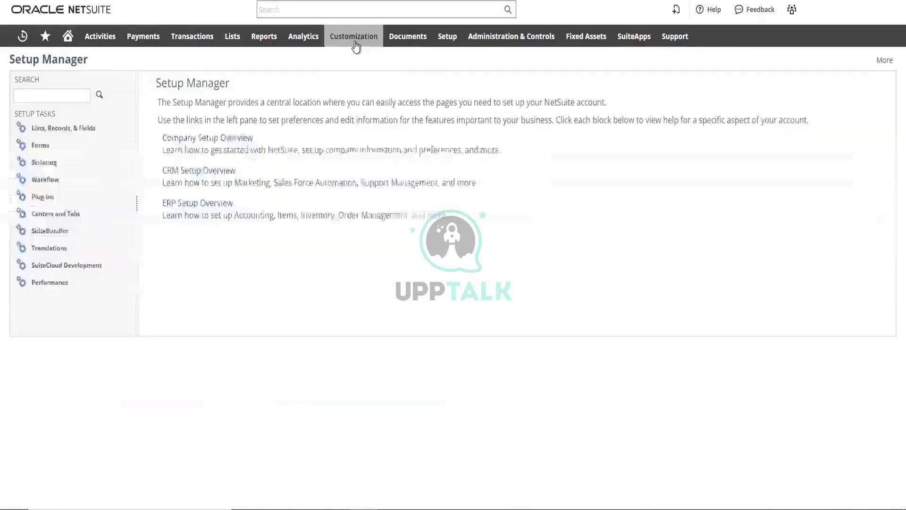
{"action": "mouse_move", "coordinate": [356, 46]}
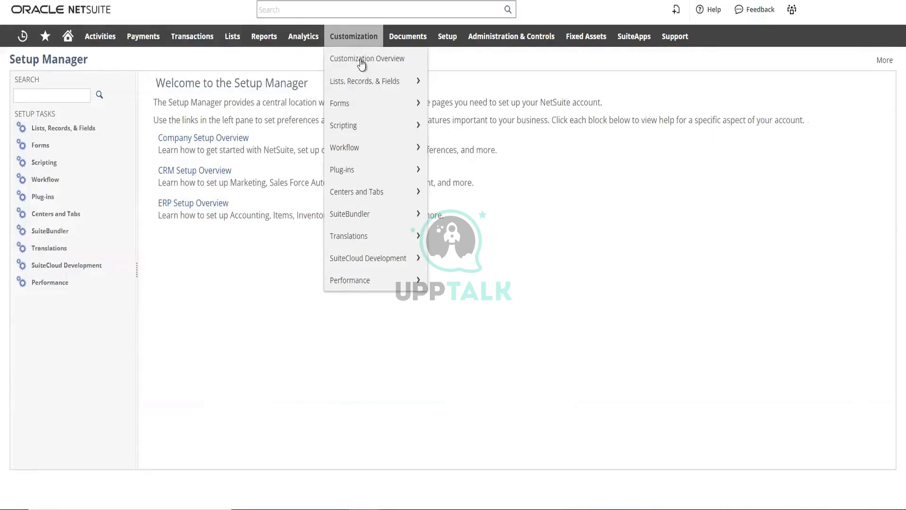
{"action": "mouse_move", "coordinate": [362, 84]}
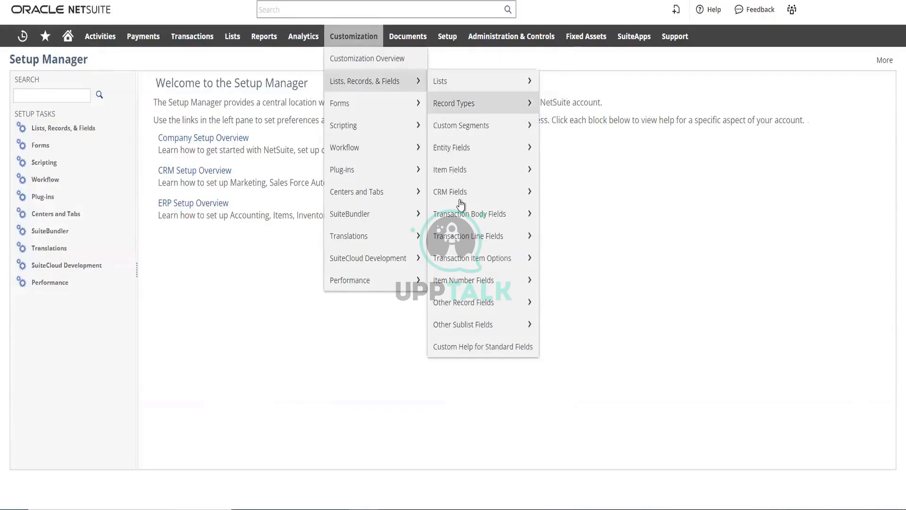
{"action": "mouse_move", "coordinate": [462, 184]}
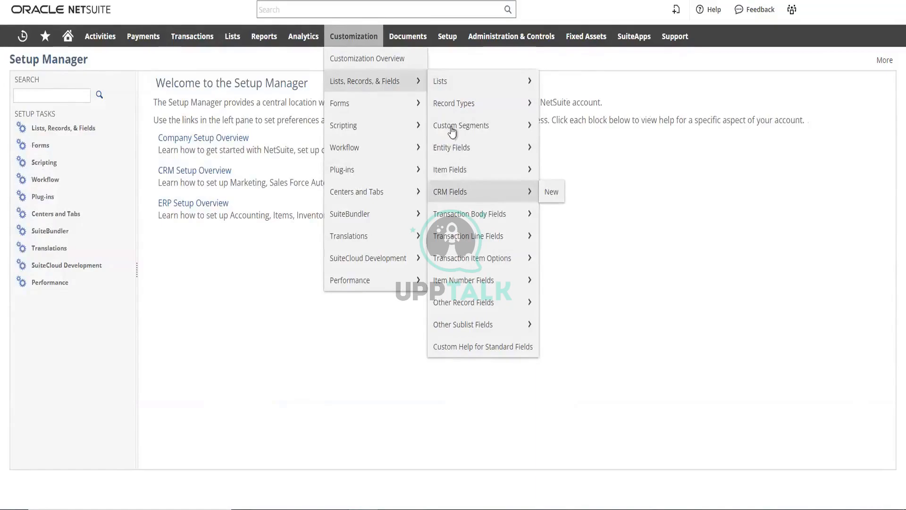
{"action": "mouse_move", "coordinate": [455, 116]}
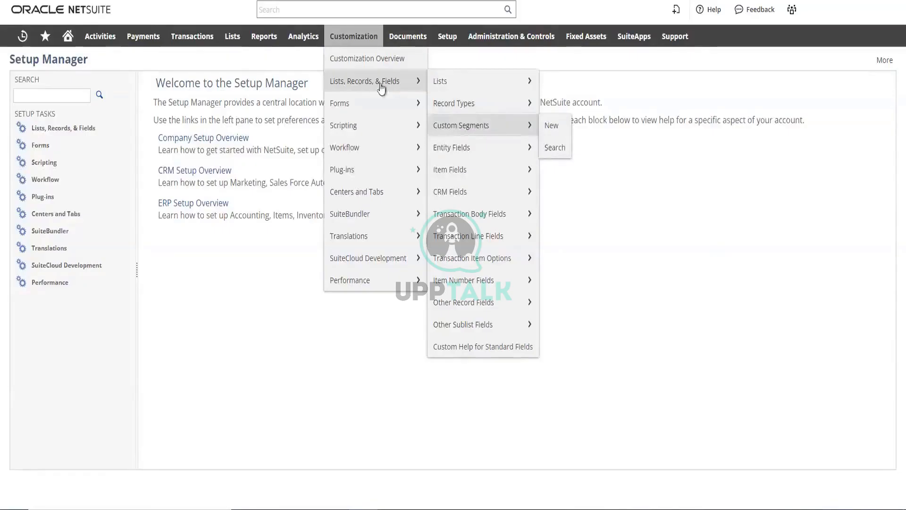
Open a new sales order and check its Primary Information section for the demo transaction field
{"action": "left_click", "coordinate": [195, 38]}
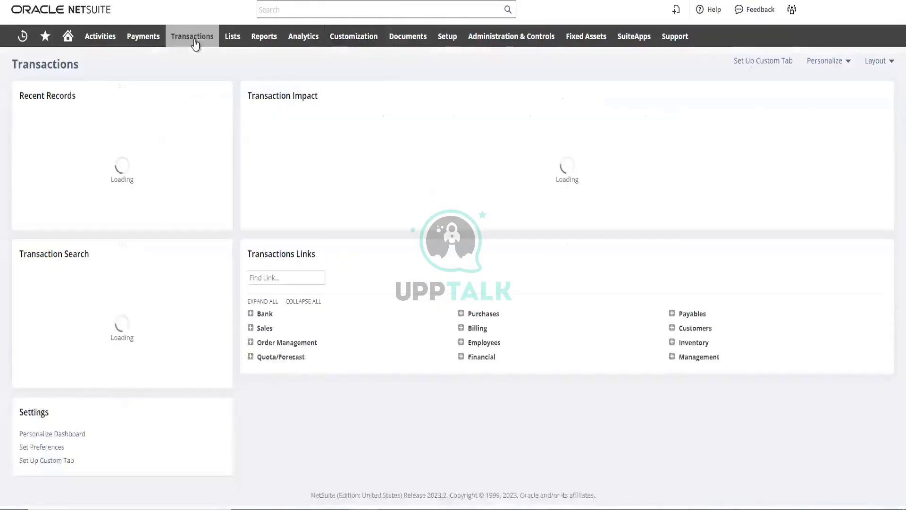
{"action": "mouse_move", "coordinate": [194, 42]}
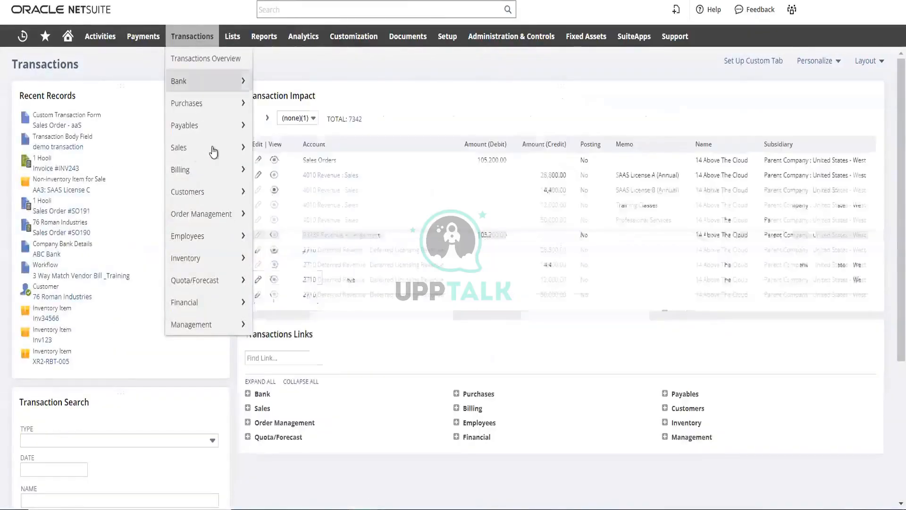
{"action": "mouse_move", "coordinate": [208, 147]}
{"action": "mouse_move", "coordinate": [342, 195]}
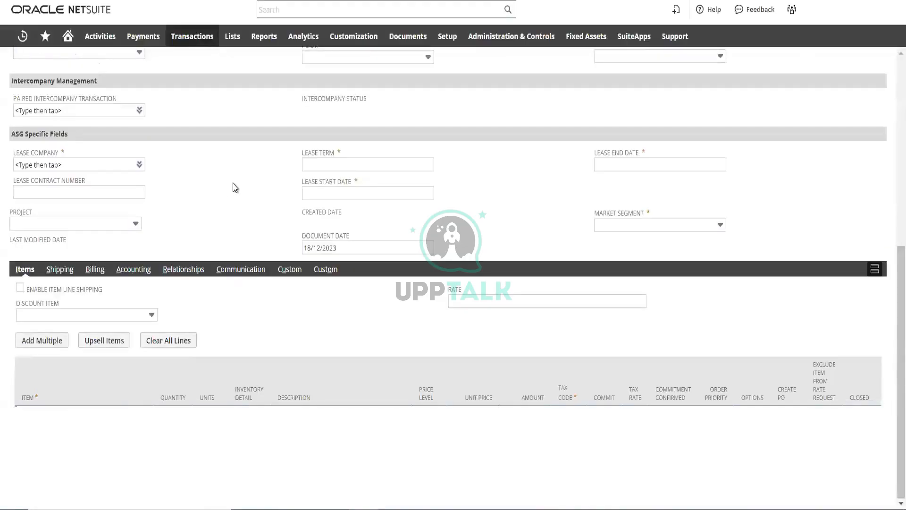
{"action": "scroll", "coordinate": [236, 188], "scroll_direction": "up", "scroll_amount": 1}
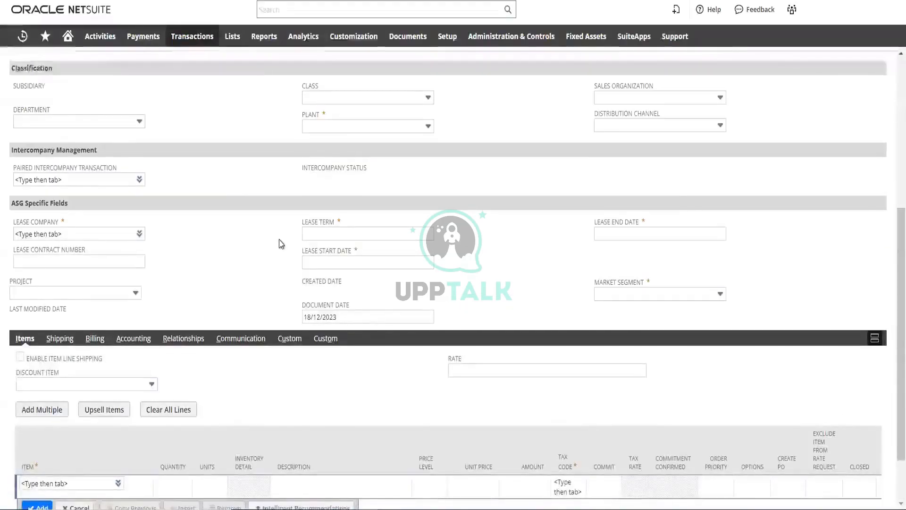
{"action": "scroll", "coordinate": [281, 244], "scroll_direction": "up", "scroll_amount": 4}
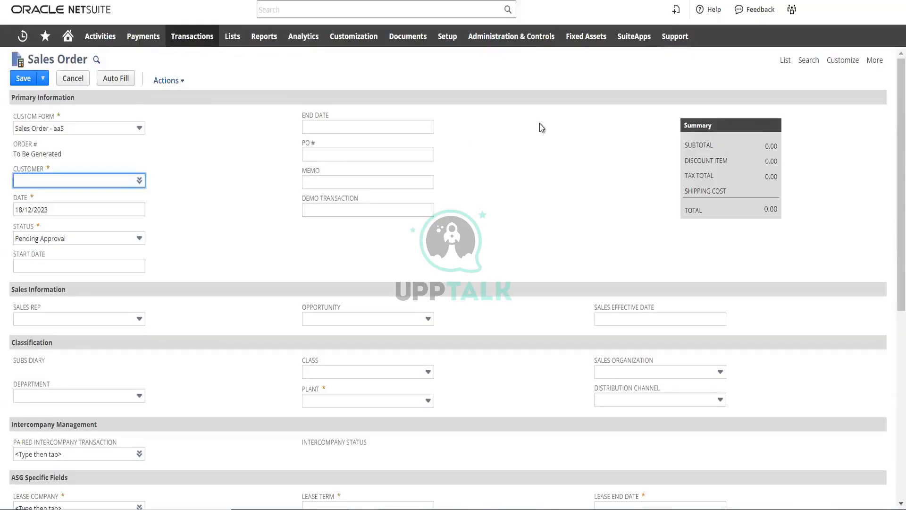
{"action": "left_click", "coordinate": [844, 64]}
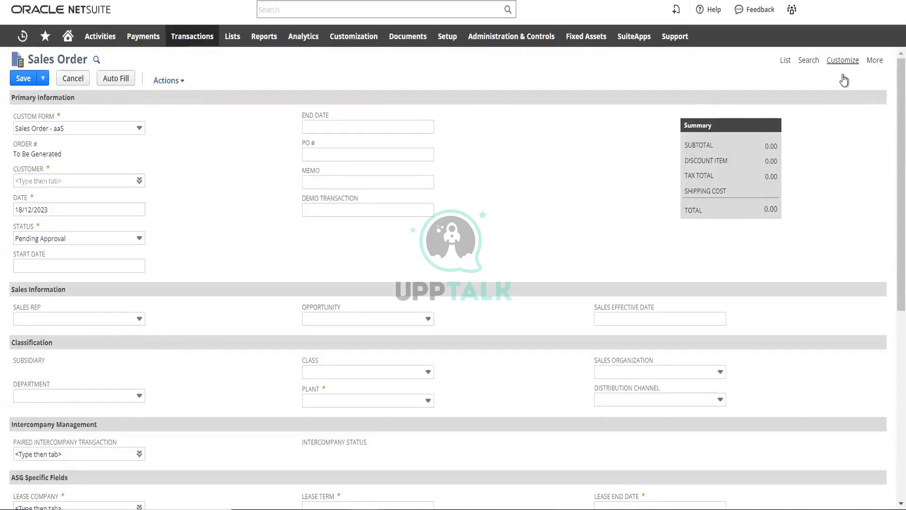
{"action": "mouse_move", "coordinate": [844, 66]}
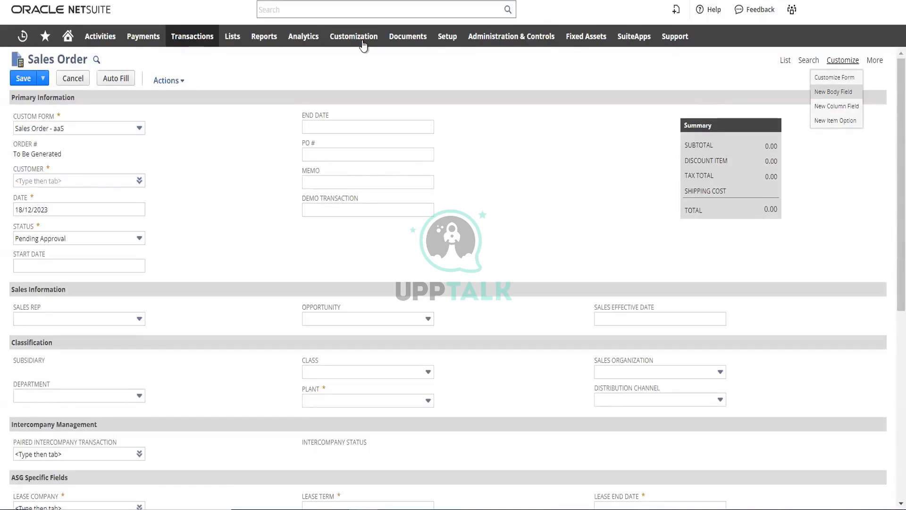
{"action": "mouse_move", "coordinate": [364, 43]}
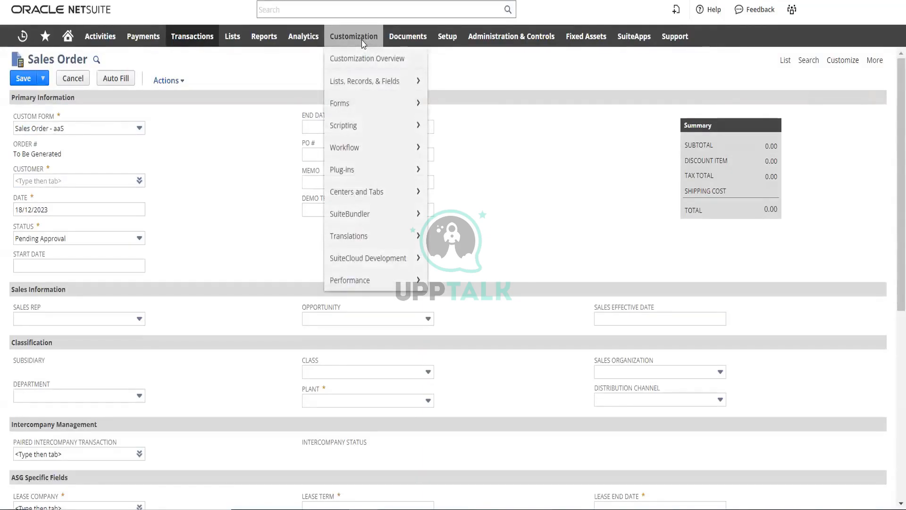
Leave the sales order without saving and start a new custom record type
{"action": "left_click", "coordinate": [526, 221]}
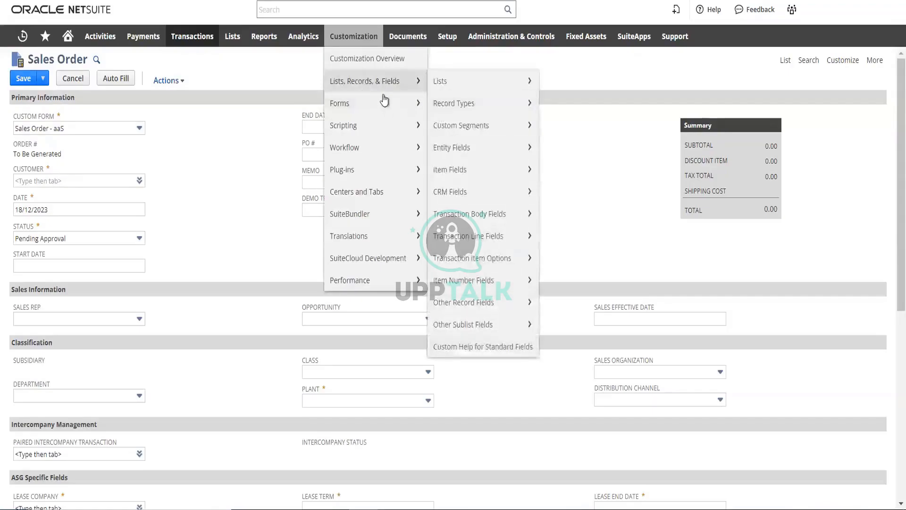
{"action": "mouse_move", "coordinate": [383, 96]}
{"action": "mouse_move", "coordinate": [525, 114]}
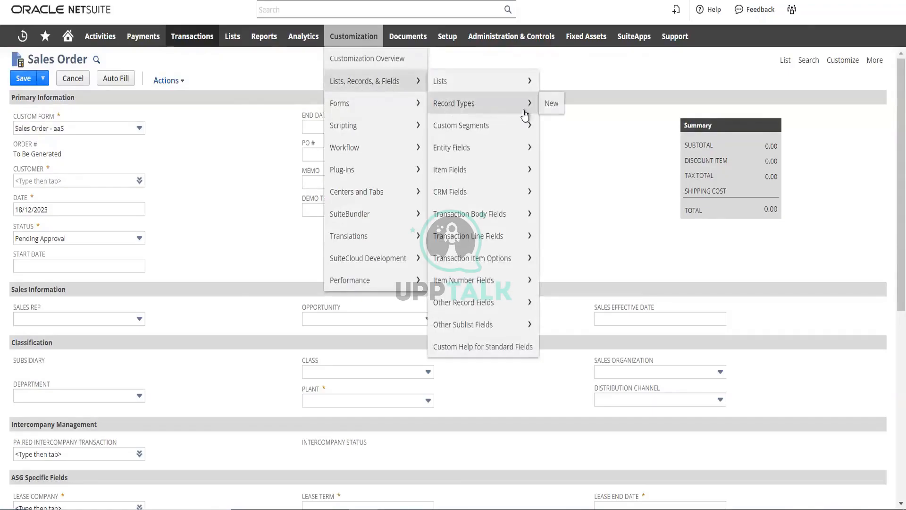
{"action": "left_click", "coordinate": [550, 105]}
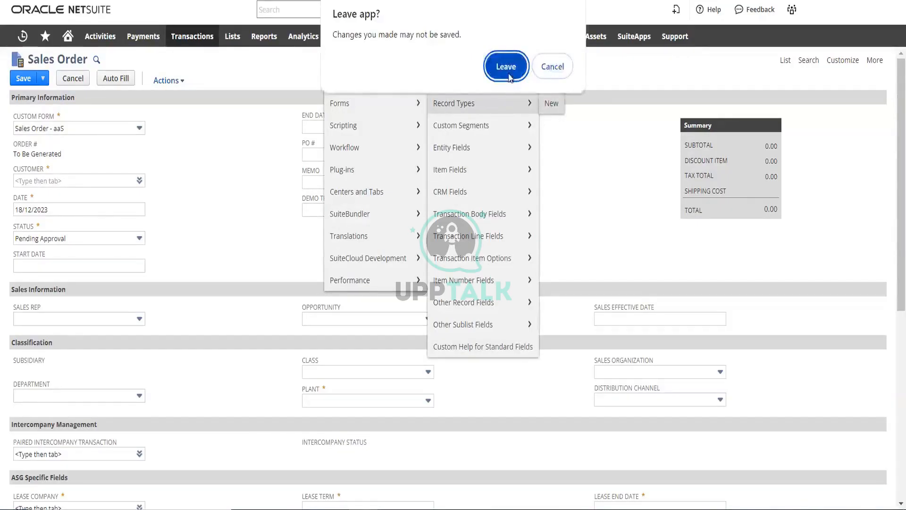
{"action": "left_click", "coordinate": [505, 65]}
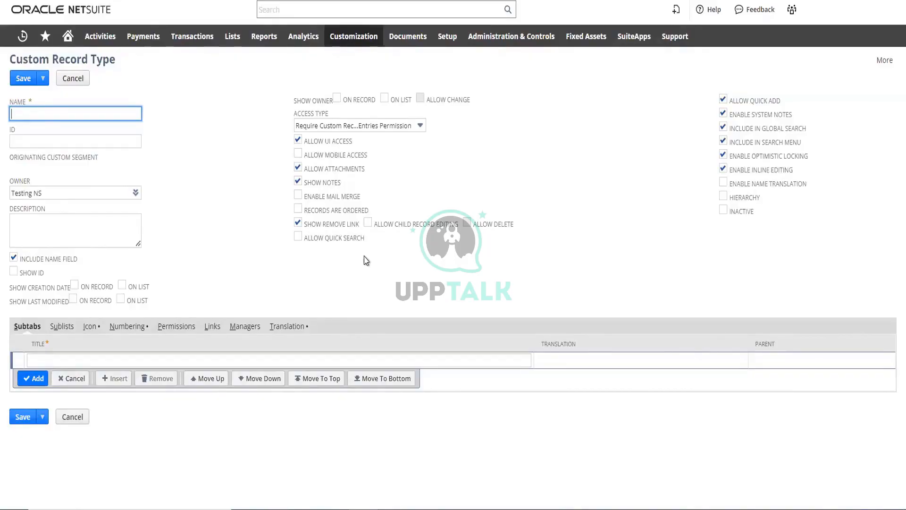
{"action": "left_click", "coordinate": [614, 212]}
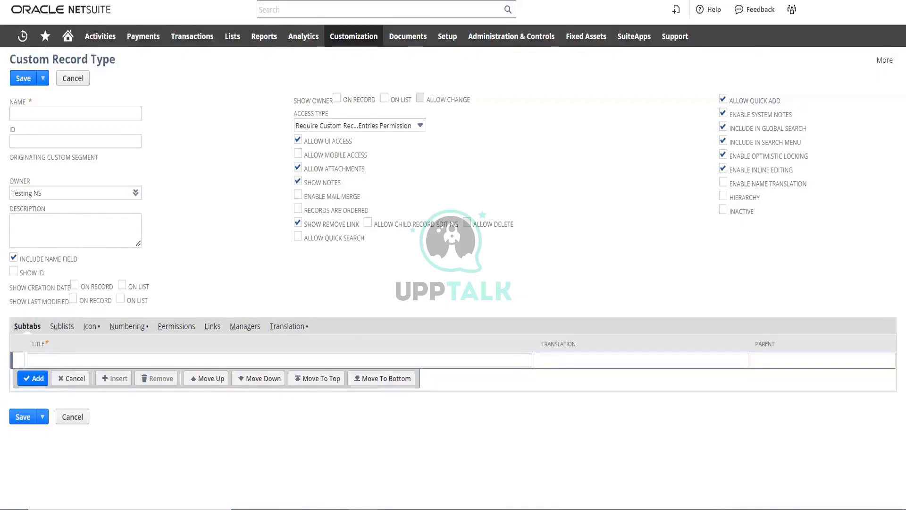
Name the custom record type "stationary"
{"action": "left_click", "coordinate": [94, 112]}
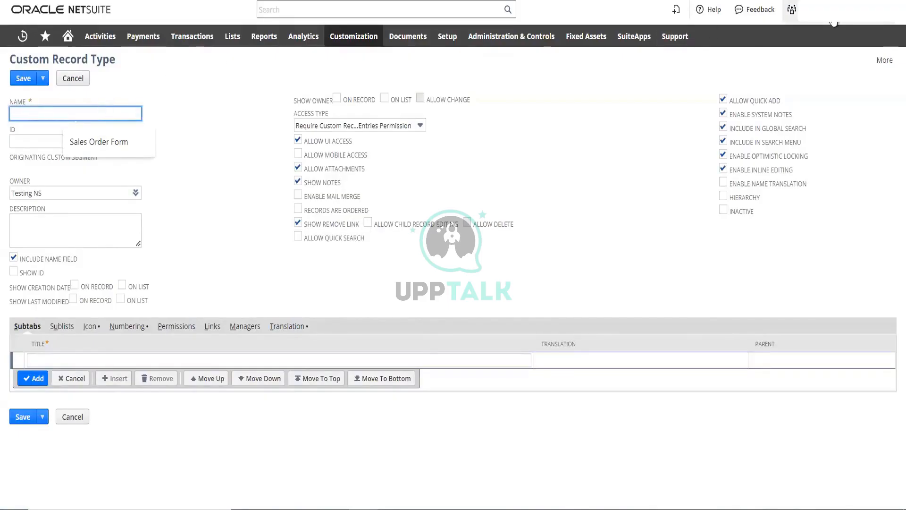
{"action": "mouse_move", "coordinate": [793, 10]}
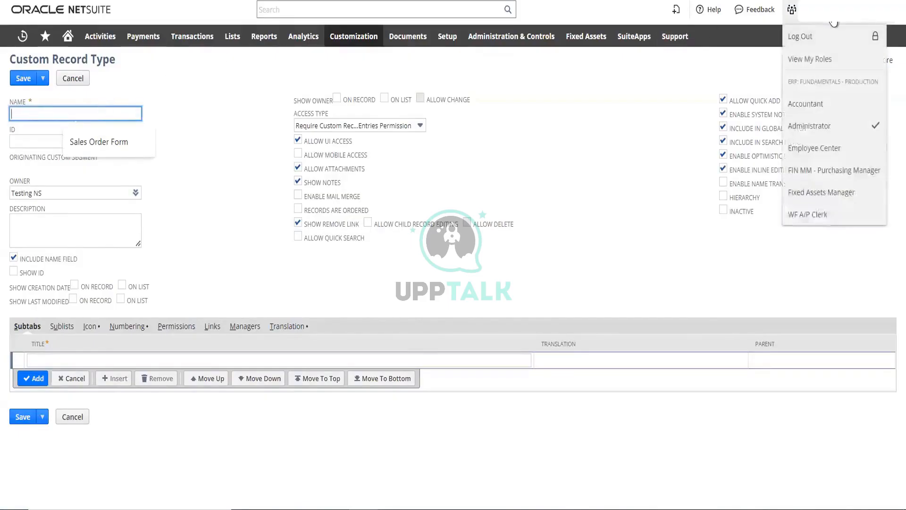
{"action": "left_click", "coordinate": [197, 100]}
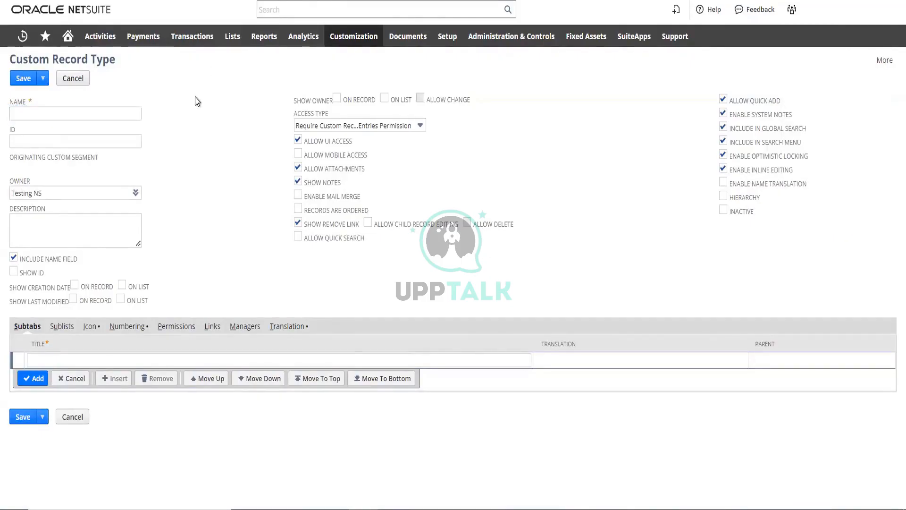
{"action": "left_click", "coordinate": [122, 113]}
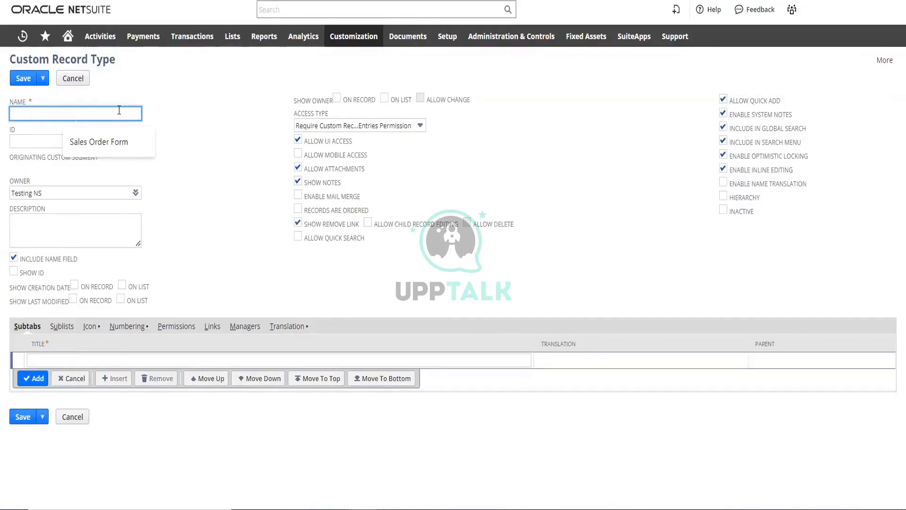
{"action": "type", "text": "st"}
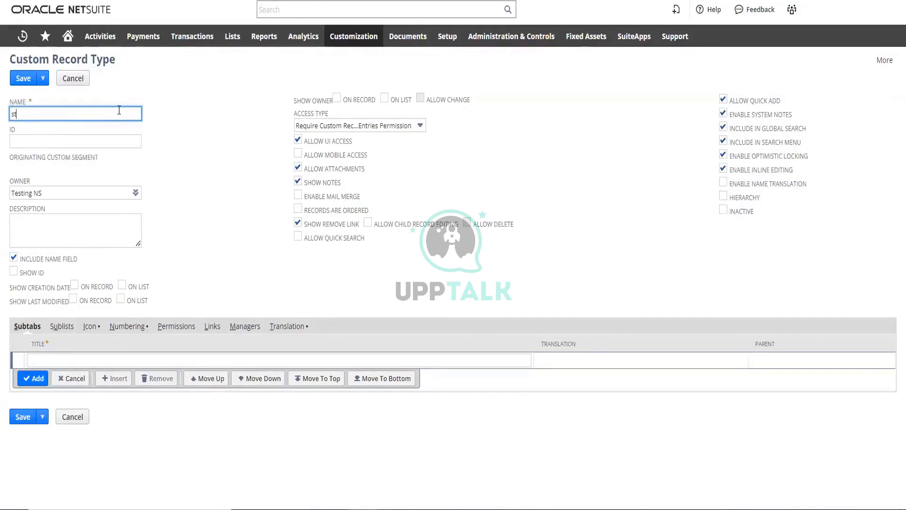
{"action": "type", "text": "ationary"}
{"action": "left_click", "coordinate": [190, 117]}
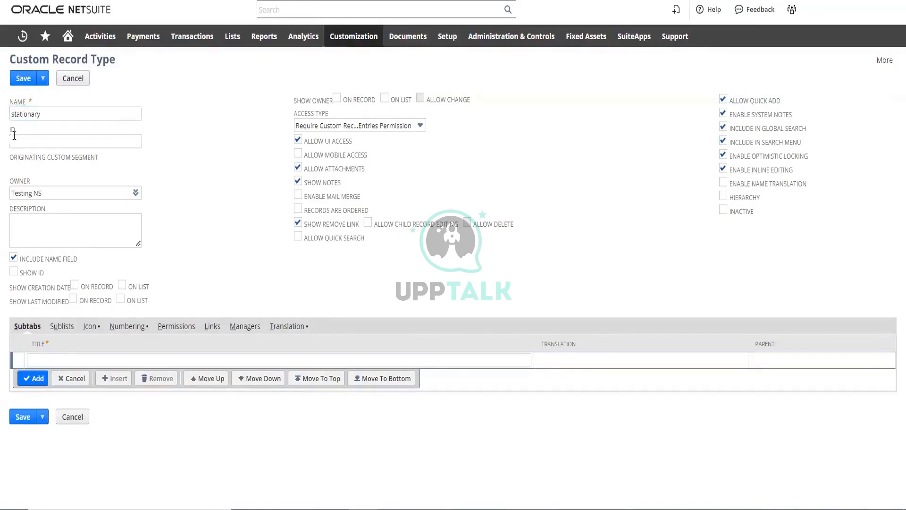
Copy the record type's name into its ID and prefix it with an underscore to make "_stationary"
{"action": "left_click_drag", "start_coordinate": [43, 114], "coordinate": [11, 114]}
{"action": "key", "text": "ctrl+c"}
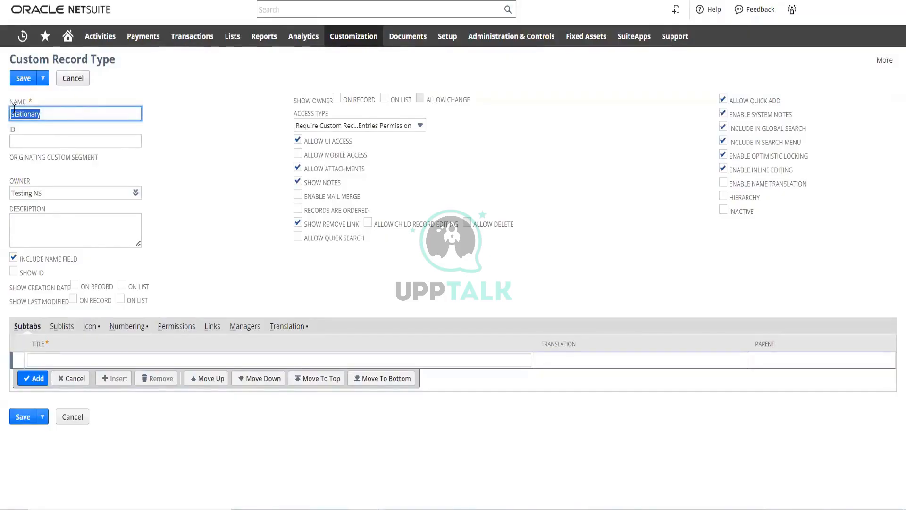
{"action": "left_click", "coordinate": [57, 138]}
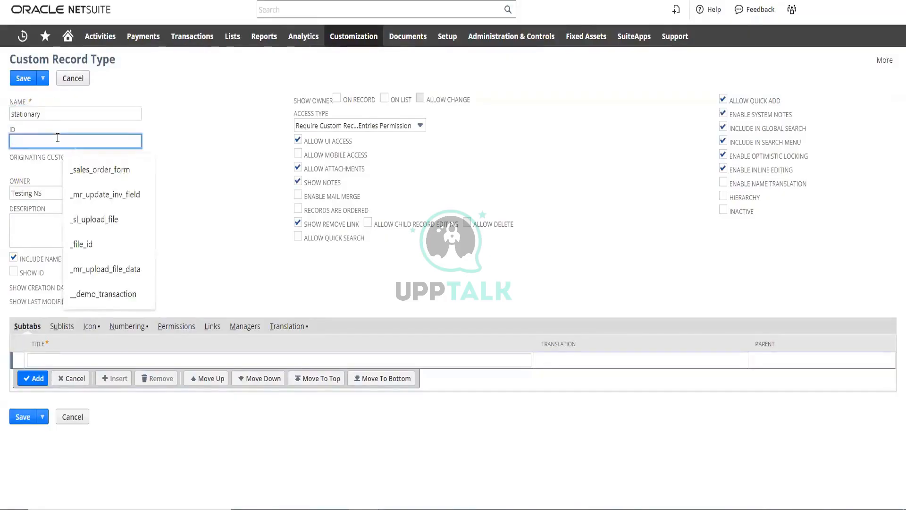
{"action": "key", "text": "ctrl+v"}
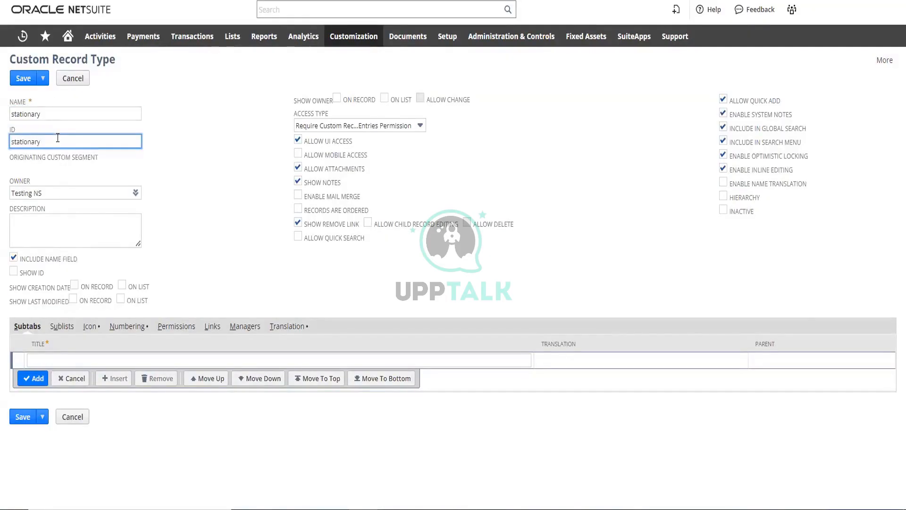
{"action": "left_click", "coordinate": [11, 140]}
{"action": "type", "text": "_"}
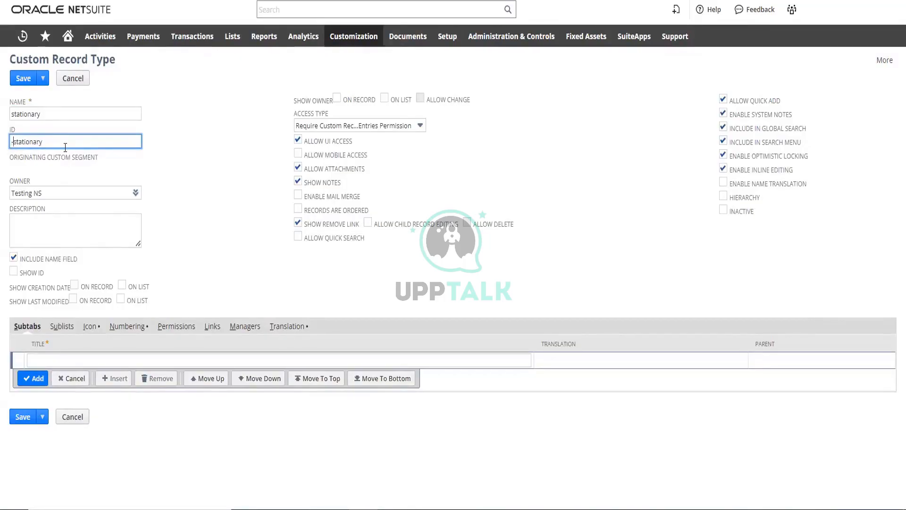
{"action": "key", "text": "BackSpace"}
{"action": "type", "text": "_"}
{"action": "left_click", "coordinate": [239, 171]}
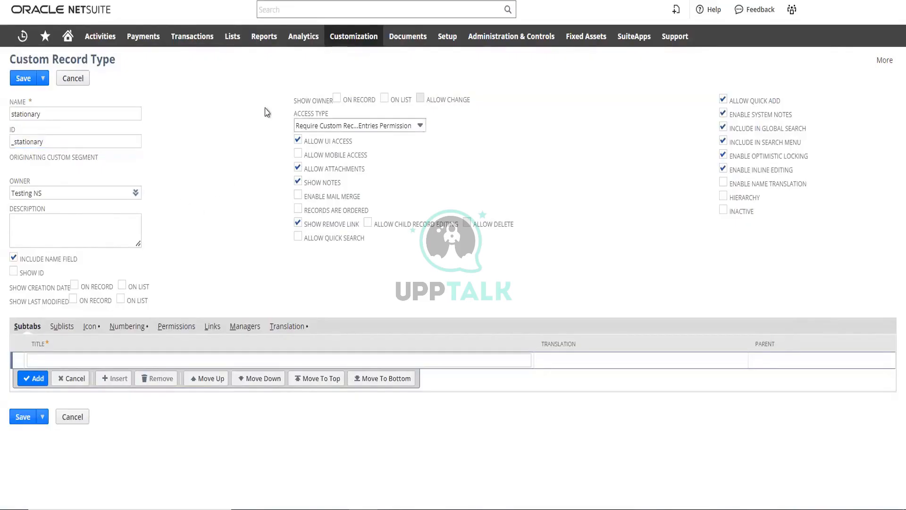
Enter "for demo purpose" as the record type's description and save the record type
{"action": "left_click", "coordinate": [79, 224]}
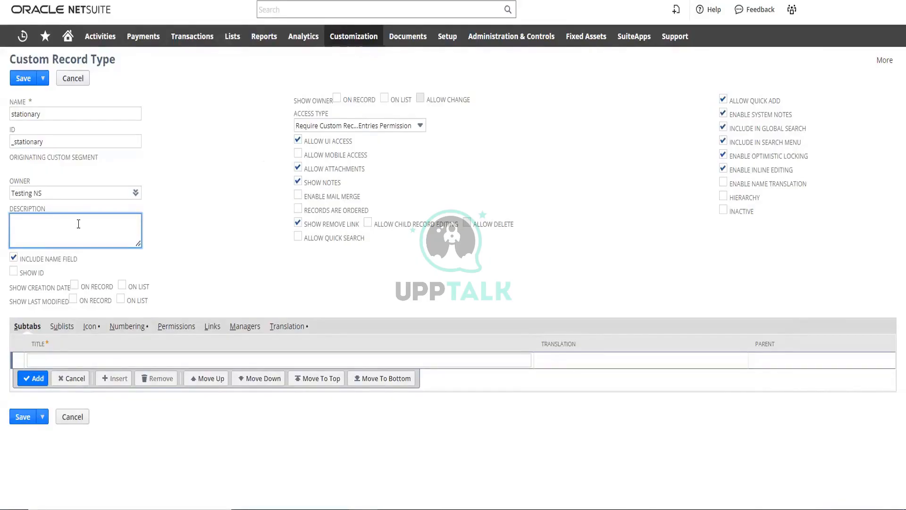
{"action": "type", "text": "for demo purpose"}
{"action": "left_click", "coordinate": [27, 80]}
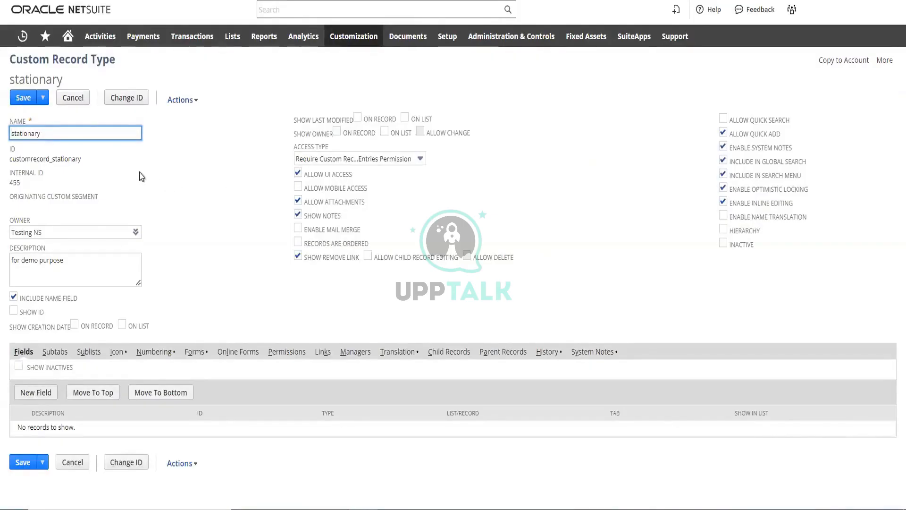
Start a new field on the stationary record type and label it "demo item"
{"action": "left_click", "coordinate": [36, 393]}
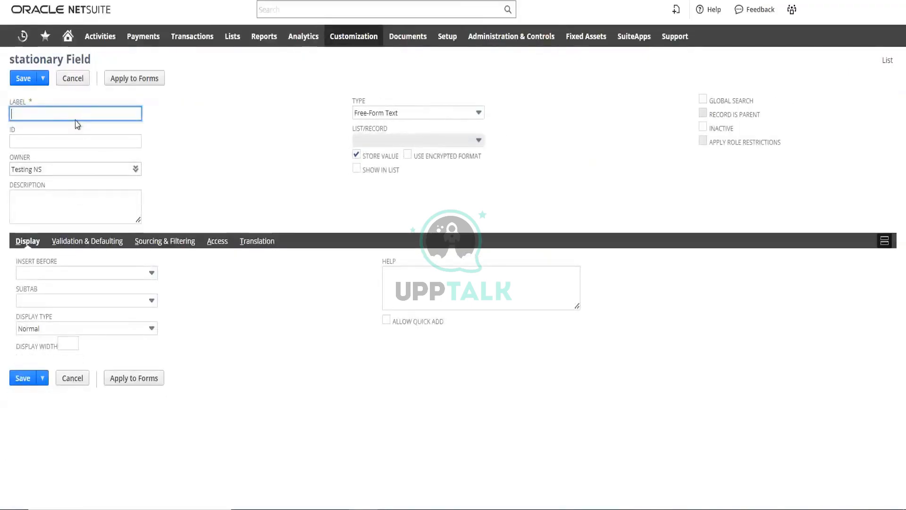
{"action": "left_click", "coordinate": [75, 115]}
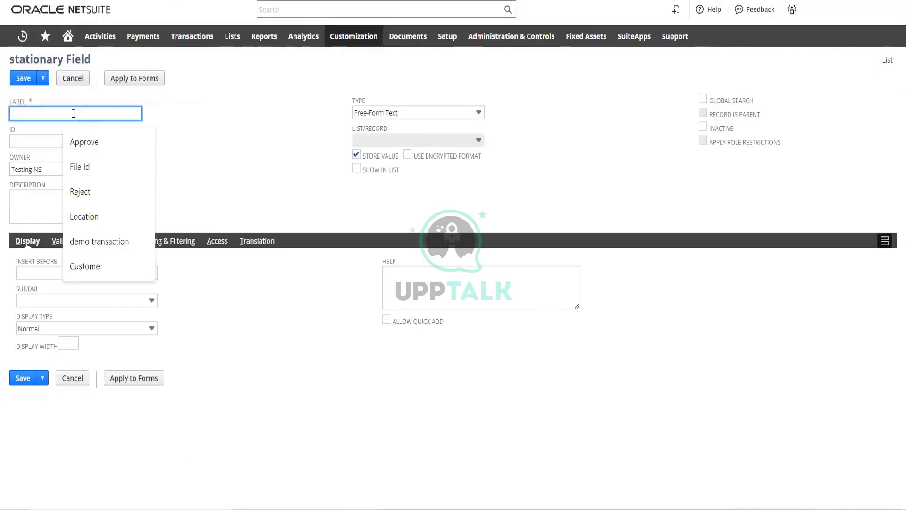
{"action": "type", "text": "de"}
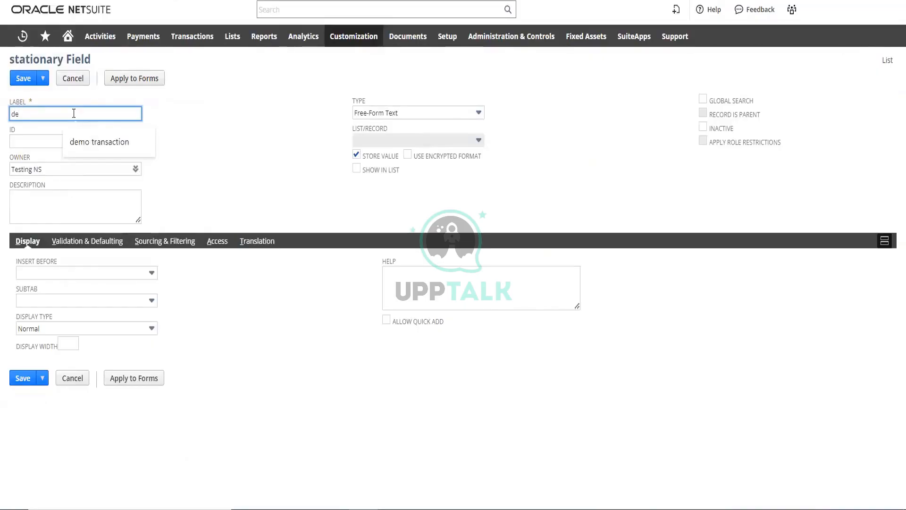
{"action": "type", "text": "mo"}
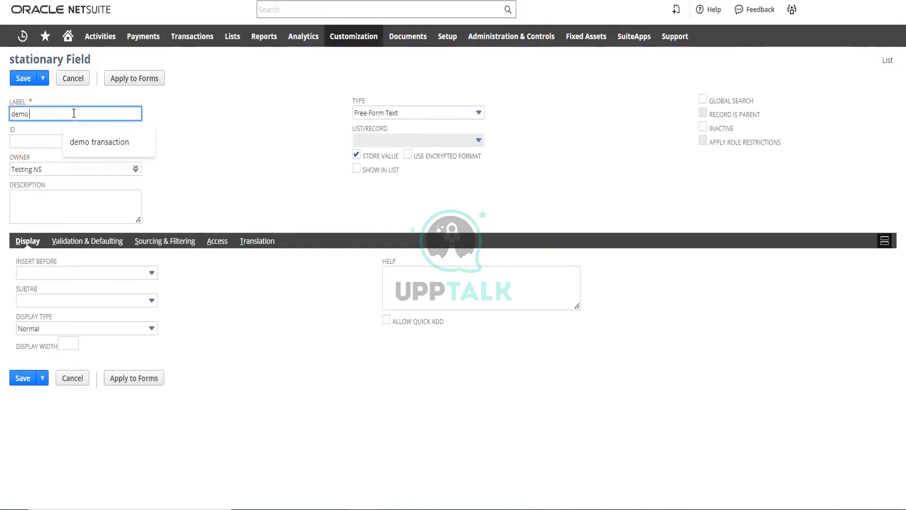
{"action": "type", "text": " item"}
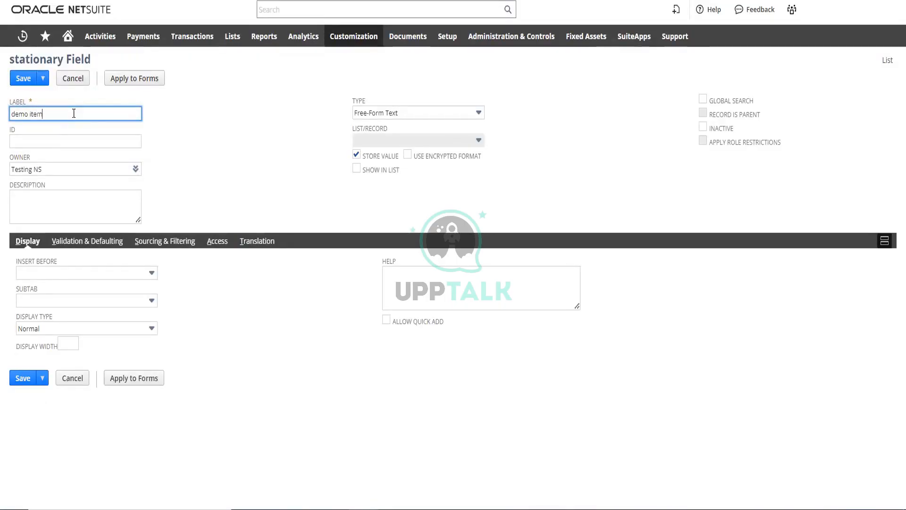
{"action": "left_click", "coordinate": [204, 143]}
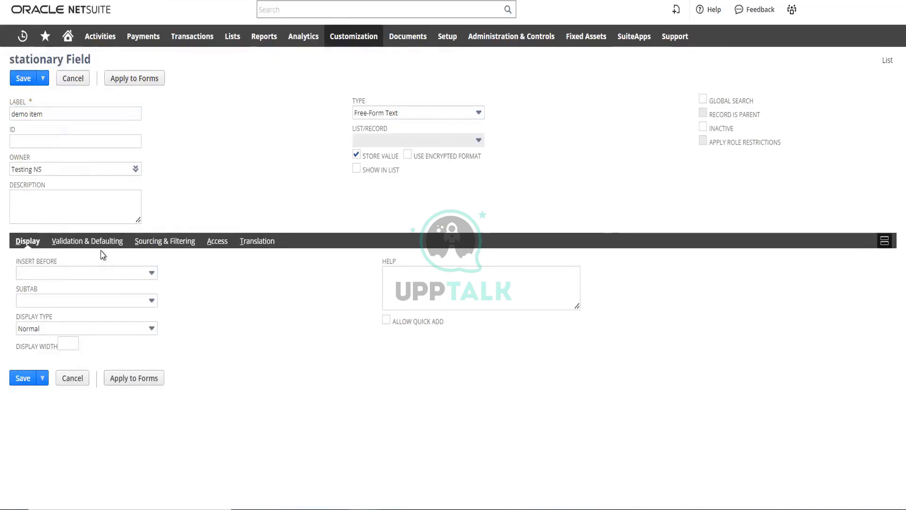
Set the demo item field's ID to "_demo_item" based on its label and save the field
{"action": "left_click_drag", "start_coordinate": [43, 114], "coordinate": [11, 113]}
{"action": "key", "text": "ctrl+c"}
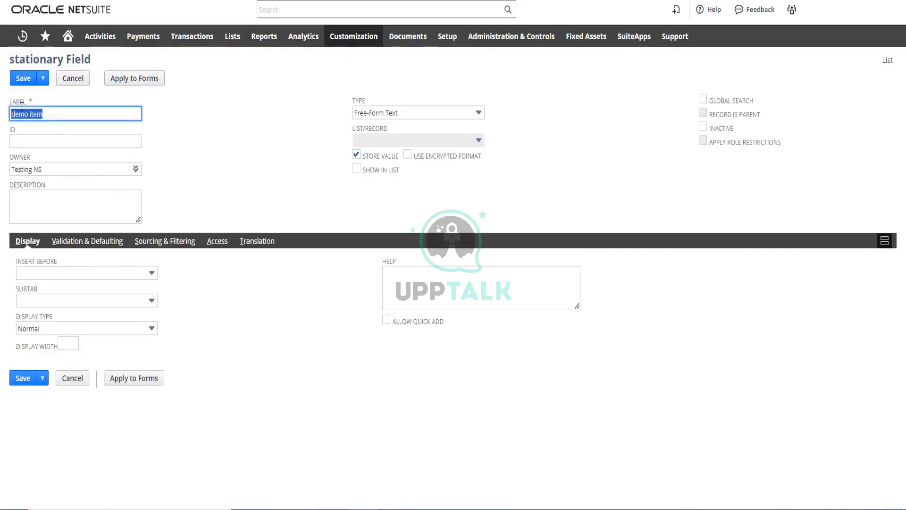
{"action": "left_click", "coordinate": [45, 141]}
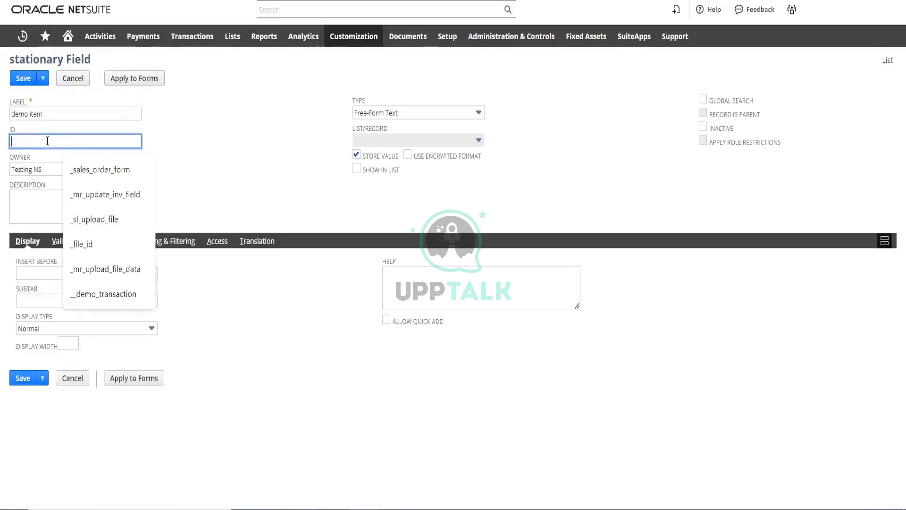
{"action": "key", "text": "ctrl+v"}
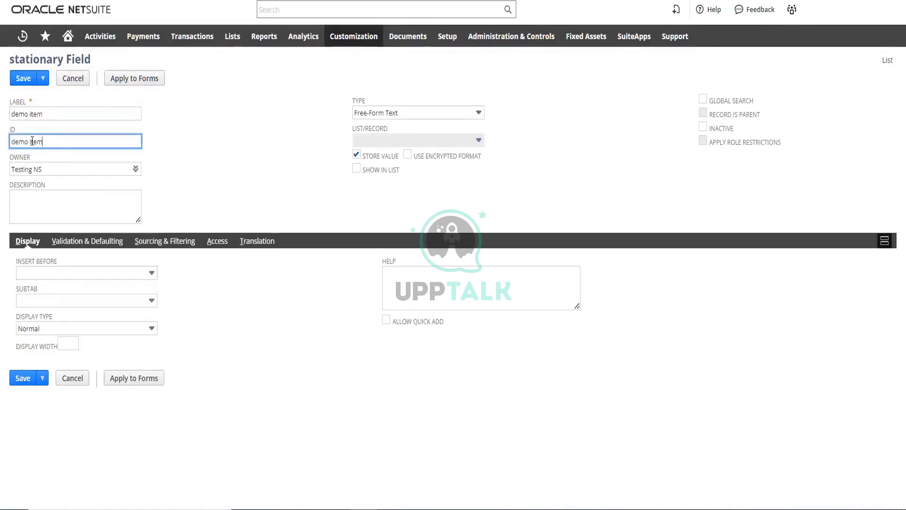
{"action": "left_click", "coordinate": [29, 141]}
{"action": "key", "text": "BackSpace"}
{"action": "type", "text": "_"}
{"action": "left_click", "coordinate": [12, 141]}
{"action": "type", "text": "_"}
{"action": "left_click", "coordinate": [259, 151]}
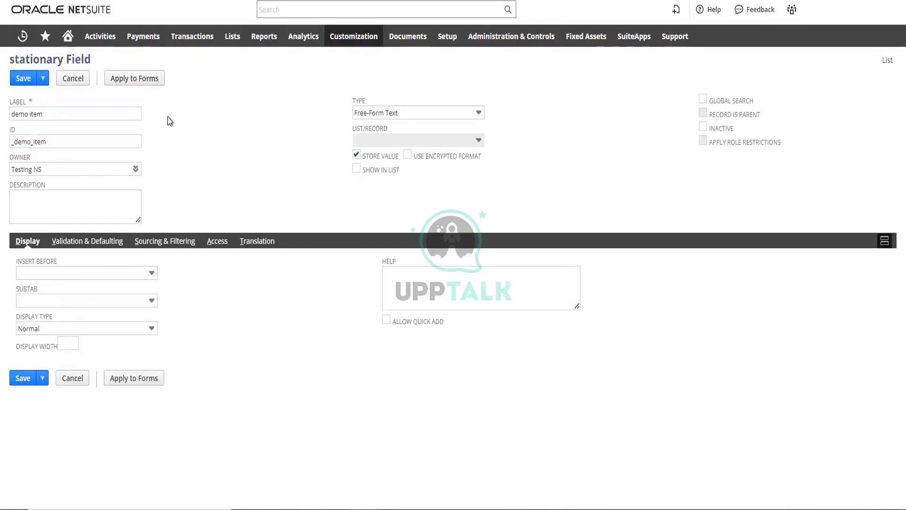
{"action": "left_click", "coordinate": [23, 79]}
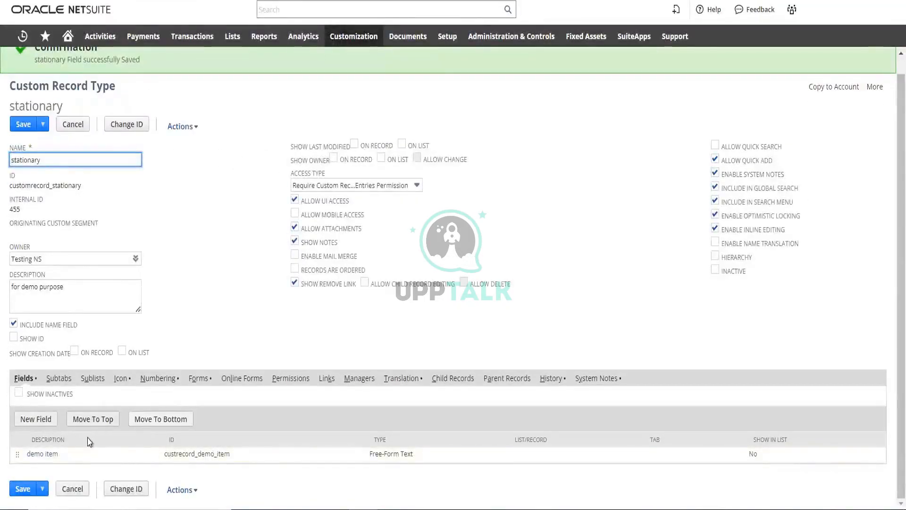
Add a second free-form text field labelled "demofield" to the stationary record type and save it without entering an ID
{"action": "left_click", "coordinate": [42, 419]}
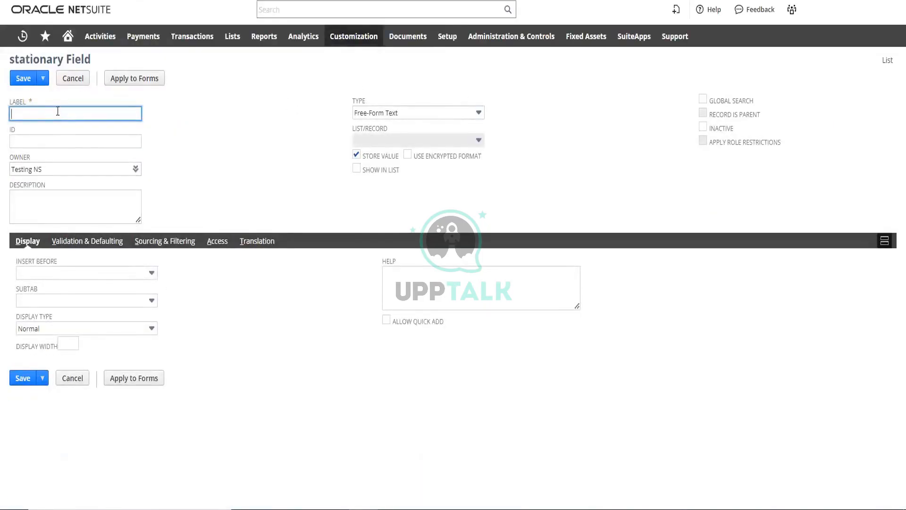
{"action": "type", "text": "demo"}
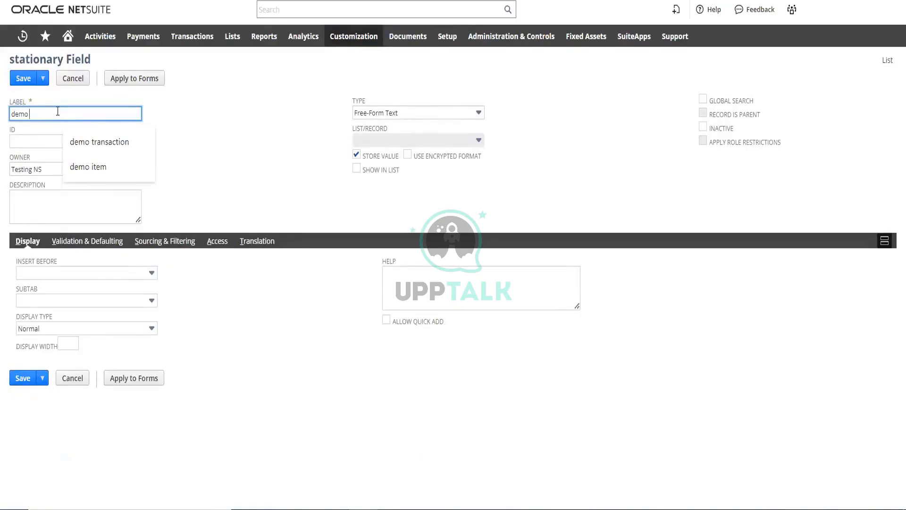
{"action": "type", "text": " f"}
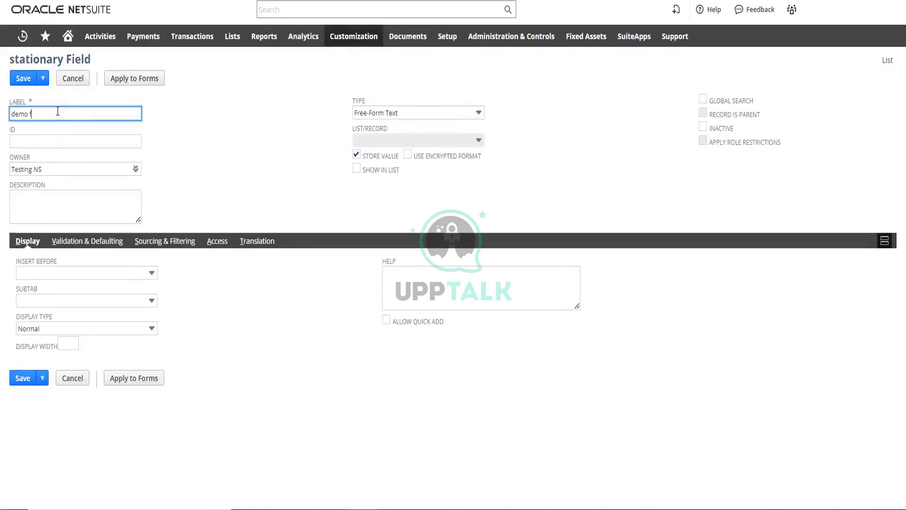
{"action": "type", "text": "ld"}
{"action": "left_click", "coordinate": [29, 114]}
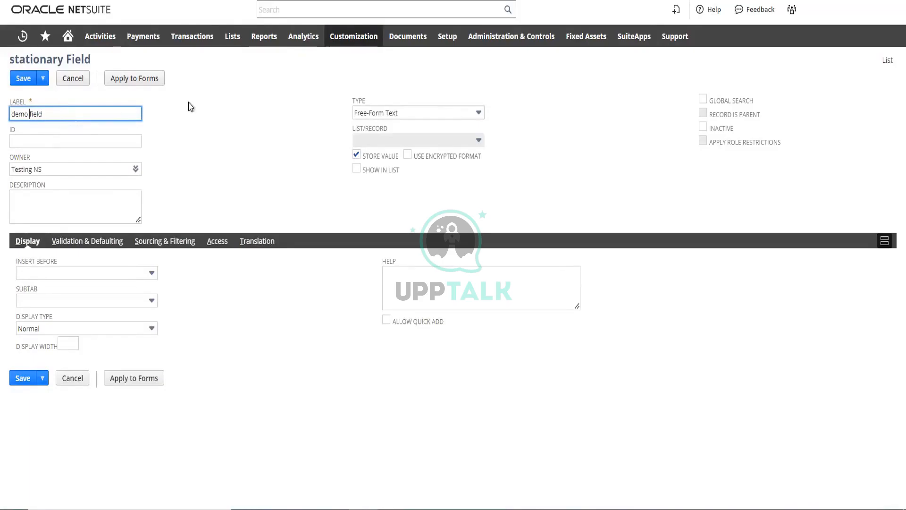
{"action": "key", "text": "BackSpace"}
{"action": "left_click", "coordinate": [231, 17]}
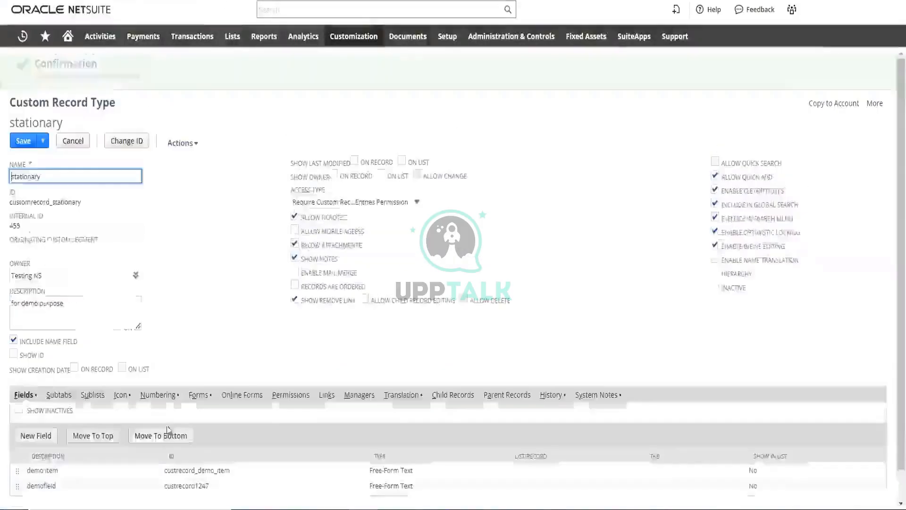
{"action": "scroll", "coordinate": [166, 411], "scroll_direction": "down", "scroll_amount": 1}
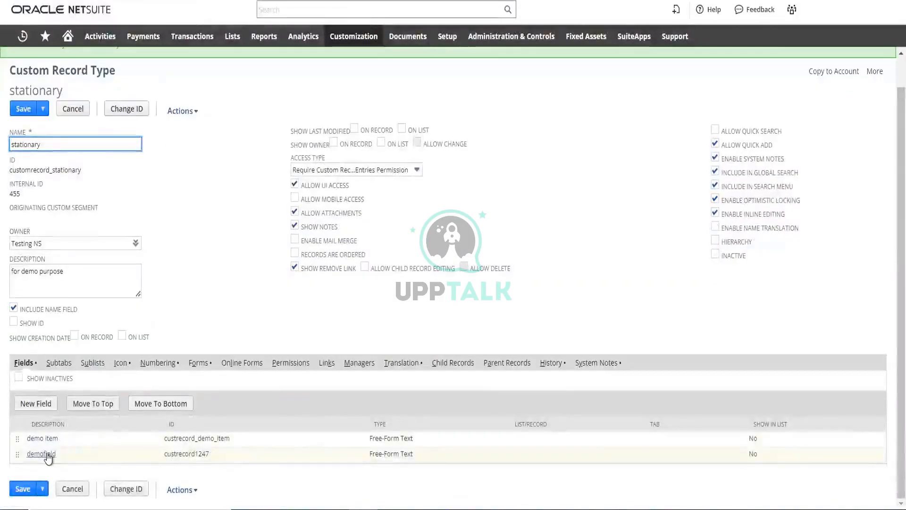
Change the demofield field's type to Check Box, accept the deletion of existing data, and save the field
{"action": "left_click", "coordinate": [48, 457]}
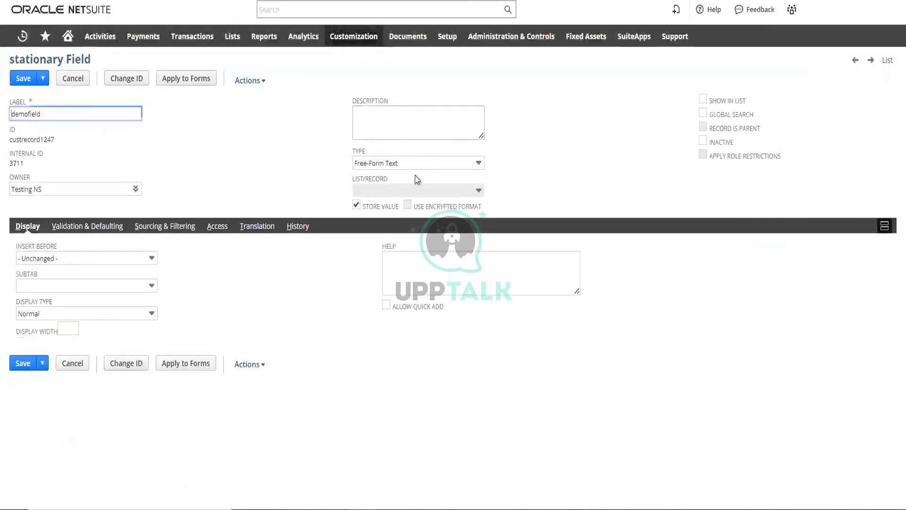
{"action": "left_click", "coordinate": [415, 163]}
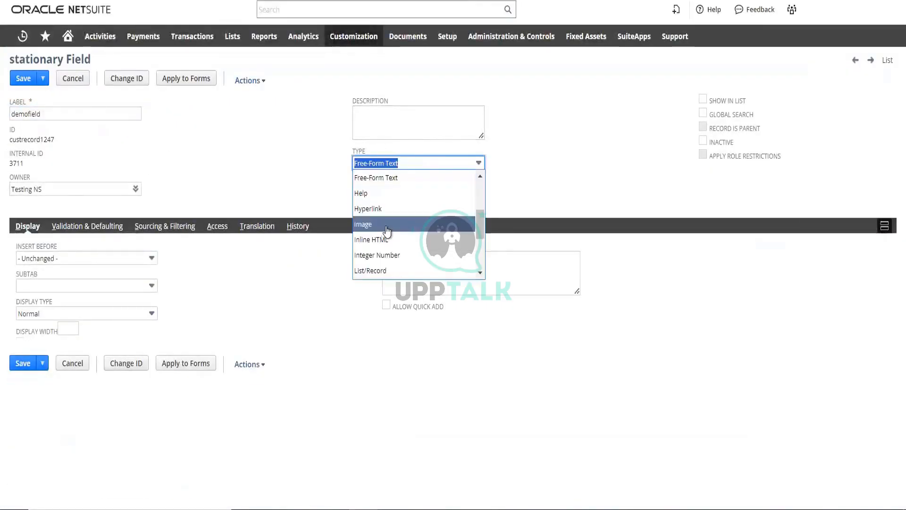
{"action": "scroll", "coordinate": [386, 229], "scroll_direction": "down", "scroll_amount": 3}
{"action": "scroll", "coordinate": [388, 225], "scroll_direction": "up", "scroll_amount": 5}
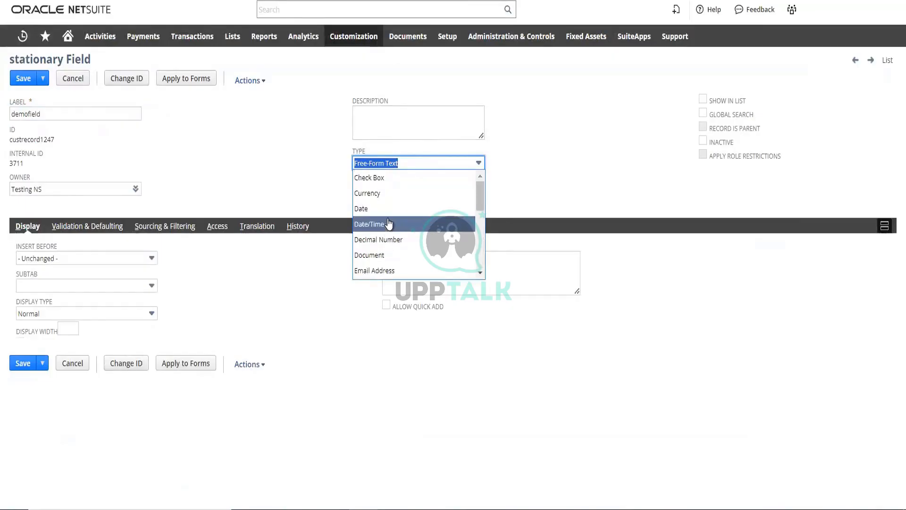
{"action": "left_click", "coordinate": [378, 178]}
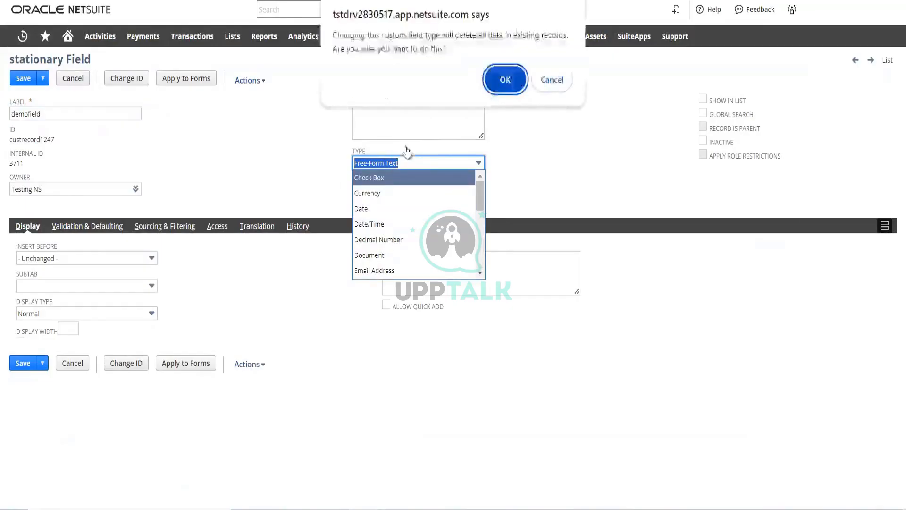
{"action": "left_click", "coordinate": [504, 82]}
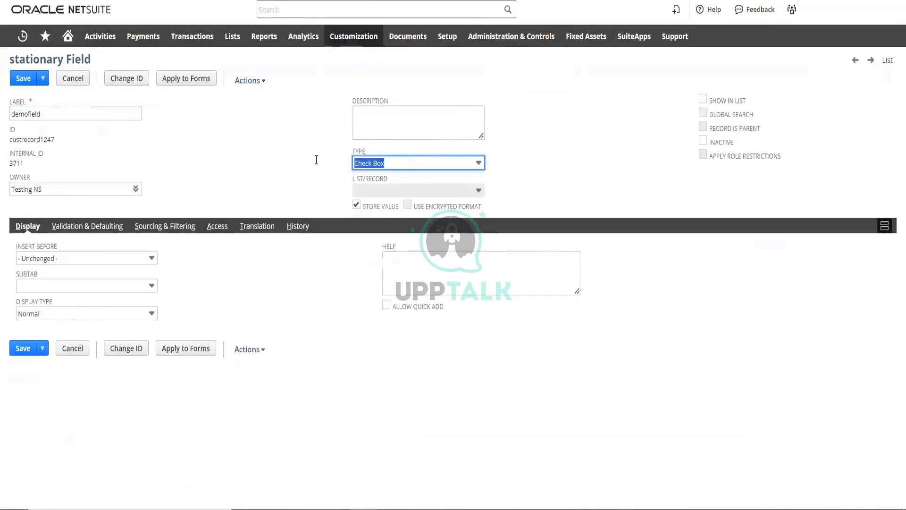
{"action": "left_click", "coordinate": [20, 80]}
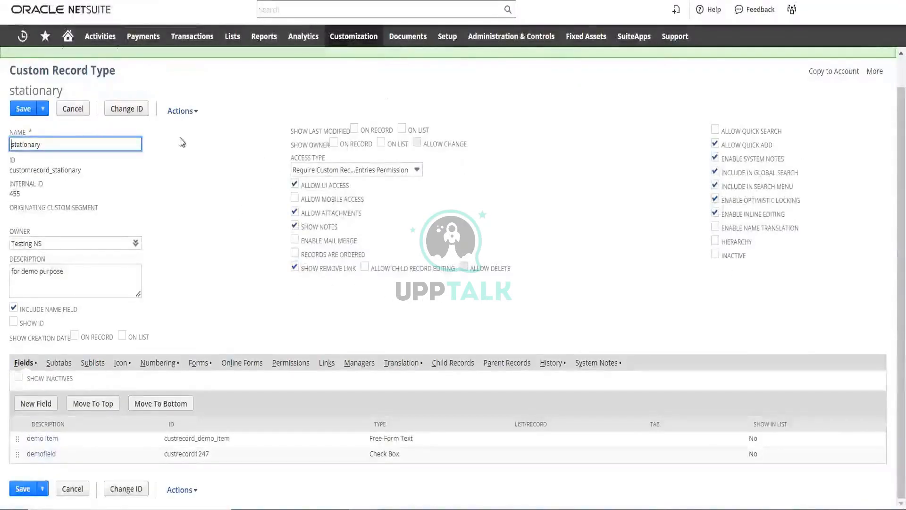
Go to the list of custom record types and open a blank new record of the stationary type
{"action": "mouse_move", "coordinate": [353, 36]}
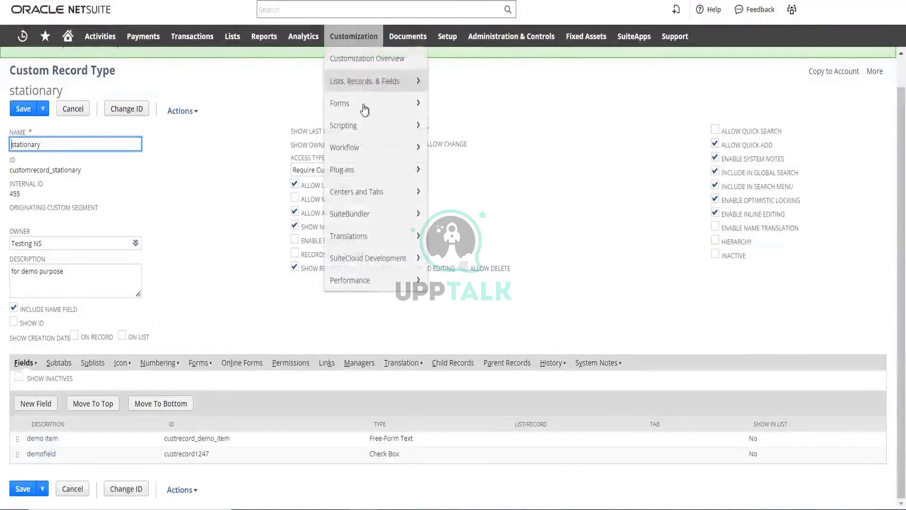
{"action": "mouse_move", "coordinate": [366, 81]}
{"action": "mouse_move", "coordinate": [467, 103]}
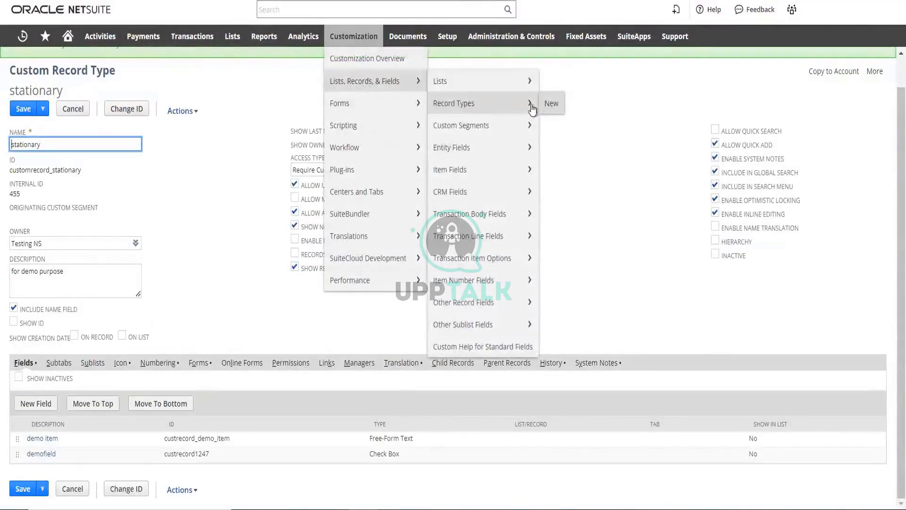
{"action": "left_click", "coordinate": [2, 325]}
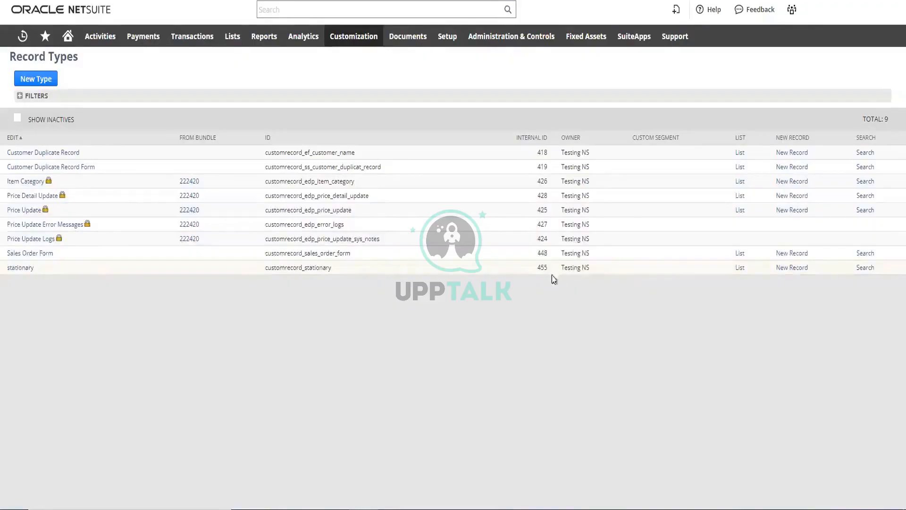
{"action": "left_click", "coordinate": [739, 269]}
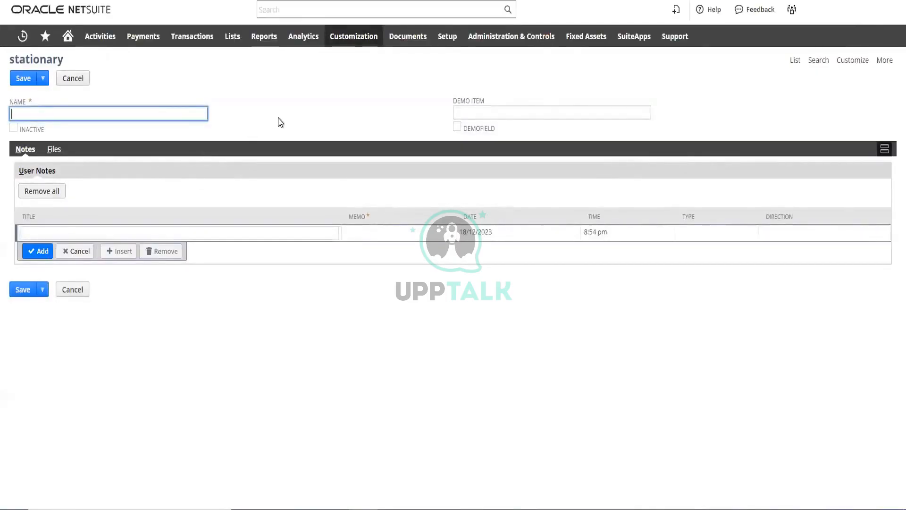
Fill in "demo" as the new stationary record's demo item and check its demofield box
{"action": "left_click", "coordinate": [472, 112]}
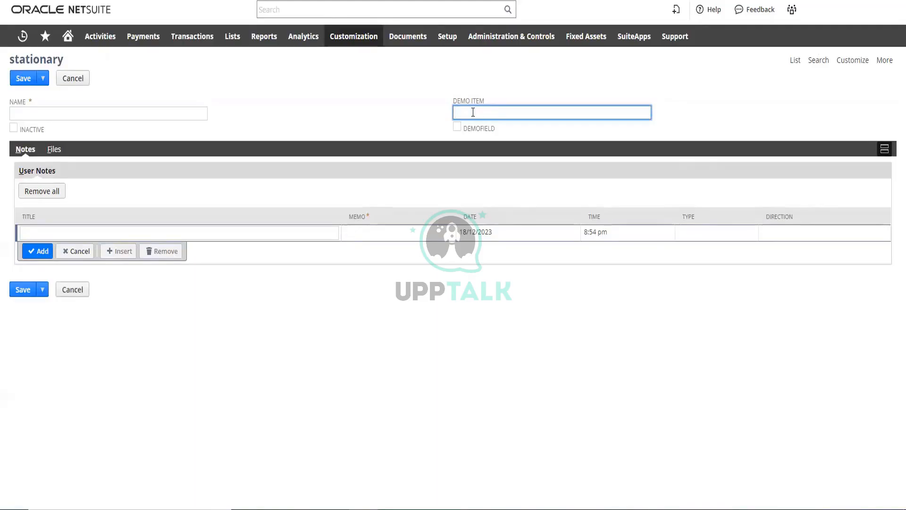
{"action": "type", "text": "demo"}
{"action": "left_click", "coordinate": [561, 127]}
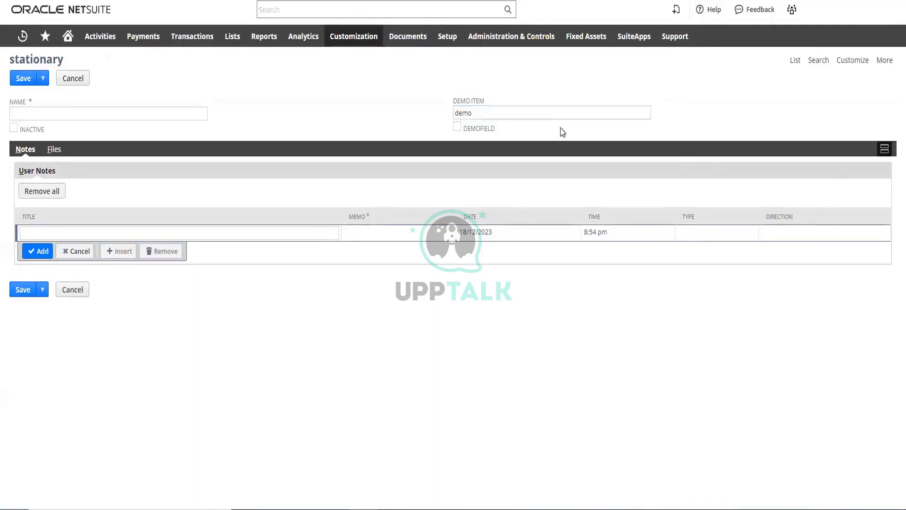
{"action": "left_click", "coordinate": [457, 128]}
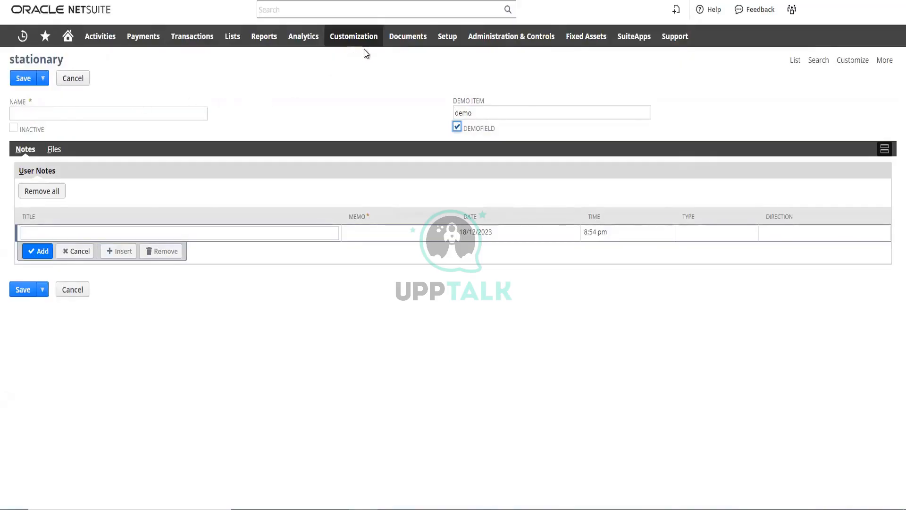
Open the stationary record type from the record types list in a separate browser tab and turn off Include Name Field
{"action": "mouse_move", "coordinate": [364, 36]}
{"action": "mouse_move", "coordinate": [366, 84]}
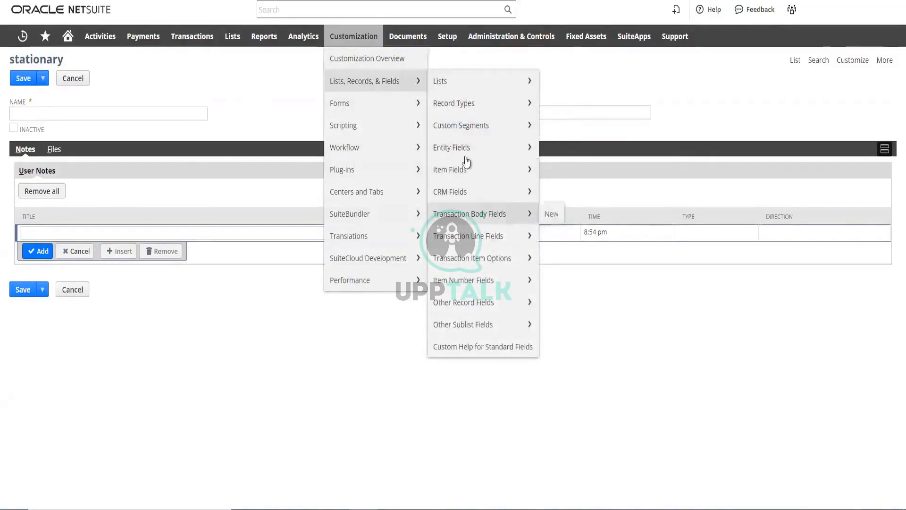
{"action": "mouse_move", "coordinate": [444, 105]}
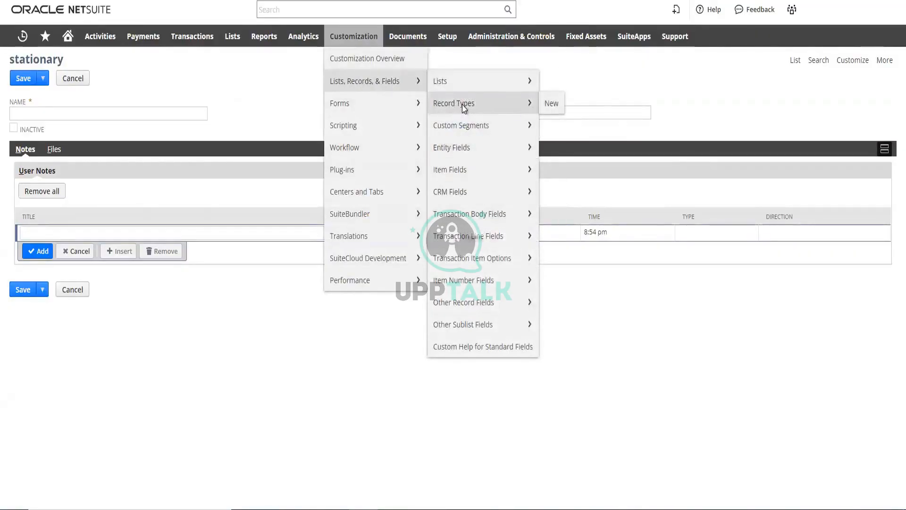
{"action": "right_click", "coordinate": [464, 108]}
{"action": "left_click", "coordinate": [486, 121]}
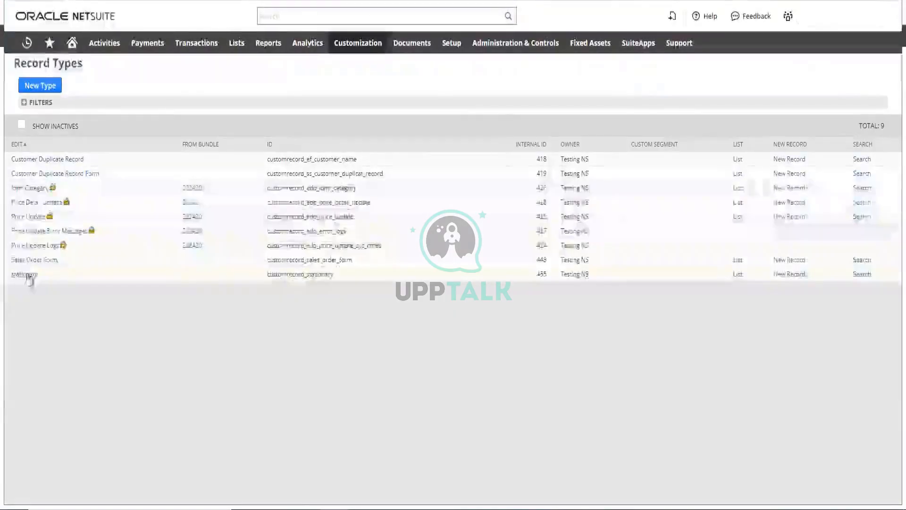
{"action": "left_click", "coordinate": [27, 274]}
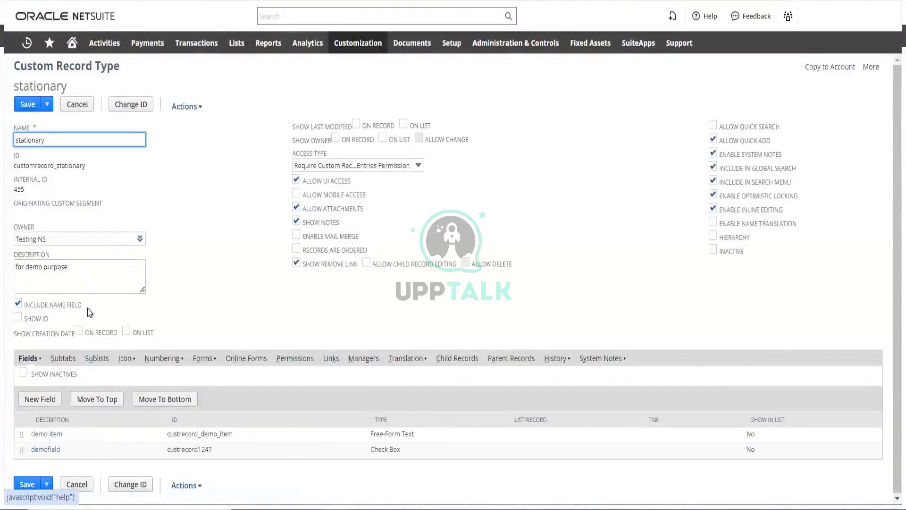
{"action": "left_click", "coordinate": [18, 304]}
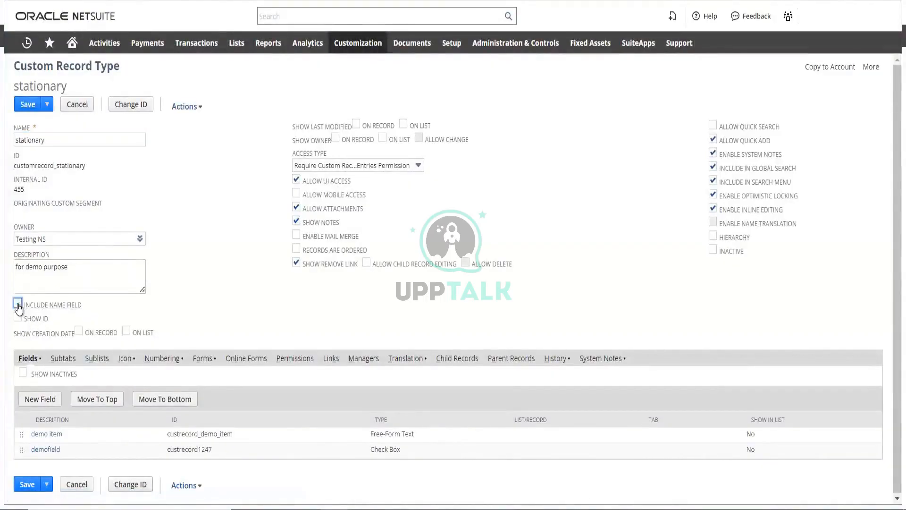
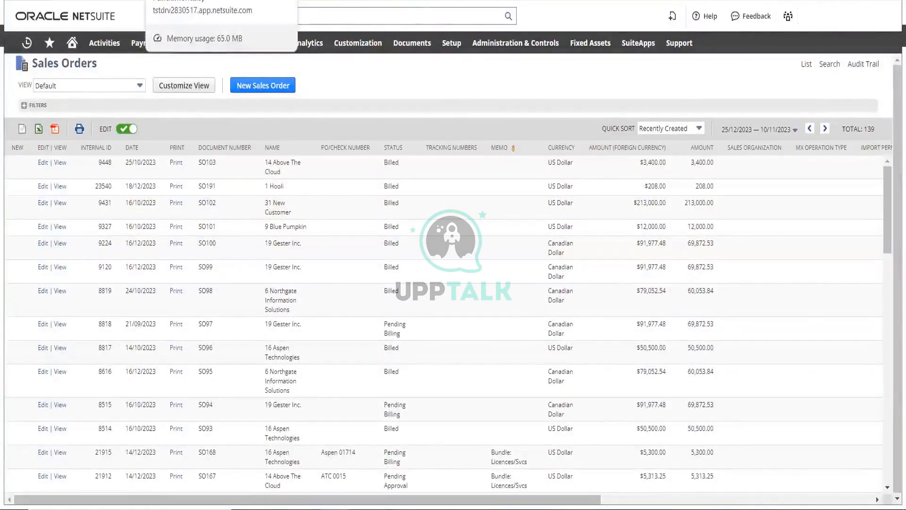
Turn on Allow Child Record Editing in the stationary record type and open a new field form, leaving the unsaved changes behind
{"action": "left_click", "coordinate": [679, 0]}
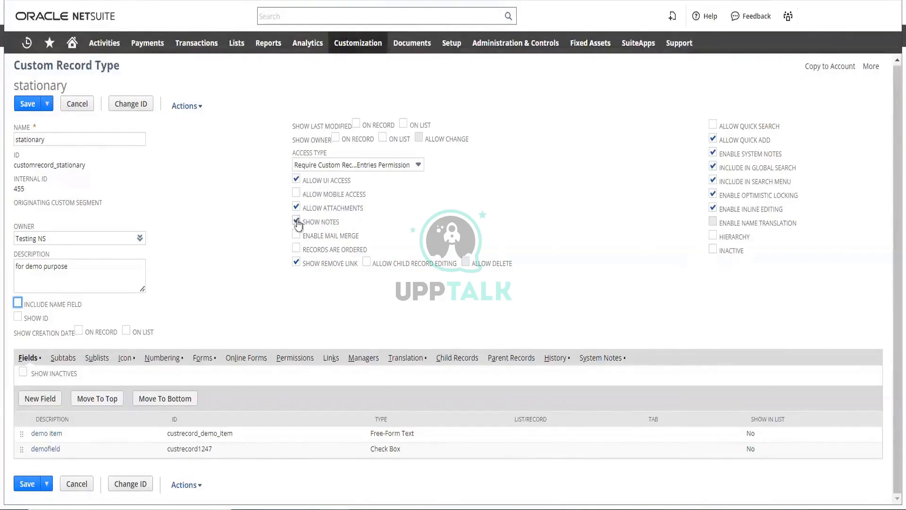
{"action": "left_click", "coordinate": [367, 263]}
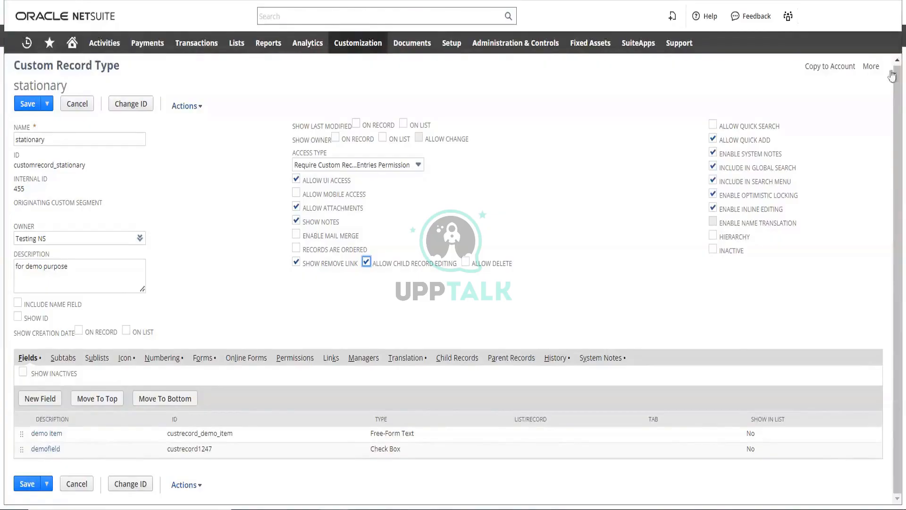
{"action": "left_click", "coordinate": [40, 400]}
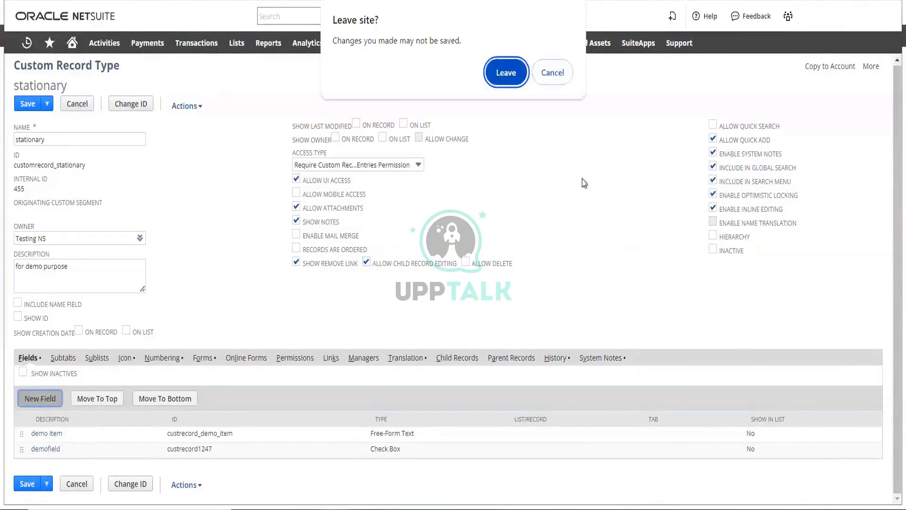
{"action": "left_click", "coordinate": [505, 73]}
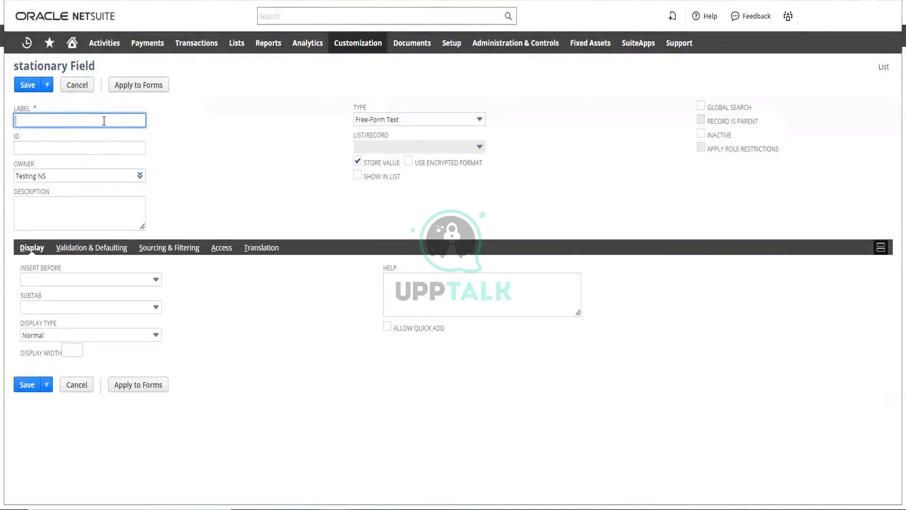
Label the new stationary field "attach" and give it the ID "_attach"
{"action": "type", "text": "attach"}
{"action": "double_click", "coordinate": [22, 121]}
{"action": "key", "text": "ctrl+c"}
{"action": "left_click", "coordinate": [28, 147]}
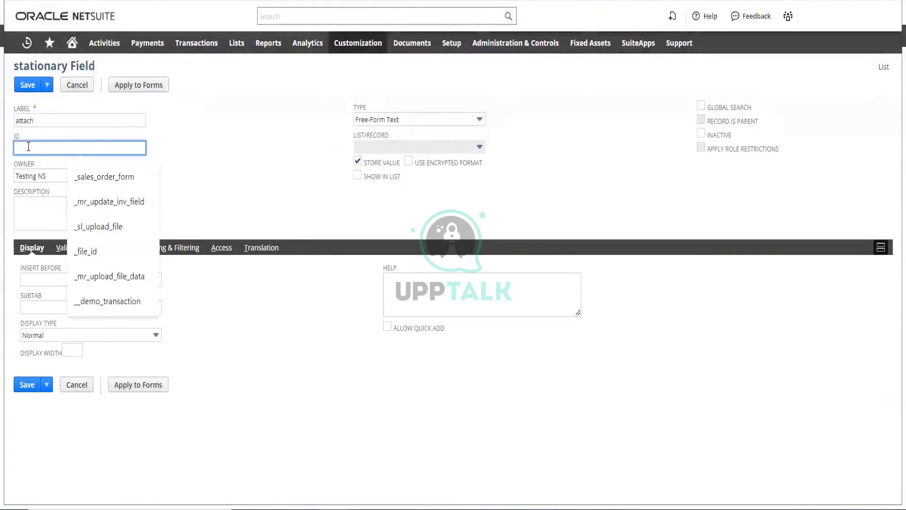
{"action": "key", "text": "ctrl+v"}
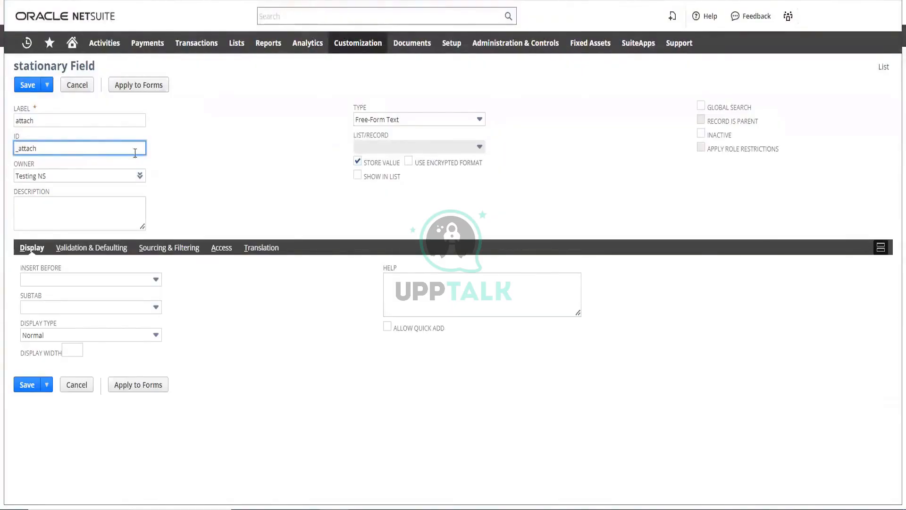
{"action": "left_click", "coordinate": [244, 149]}
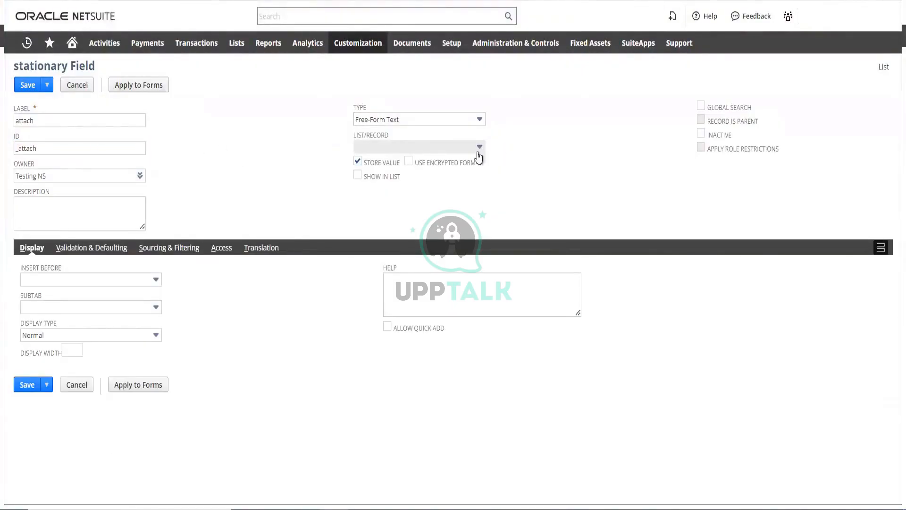
Set the attach field's type to List/Record
{"action": "left_click", "coordinate": [427, 122]}
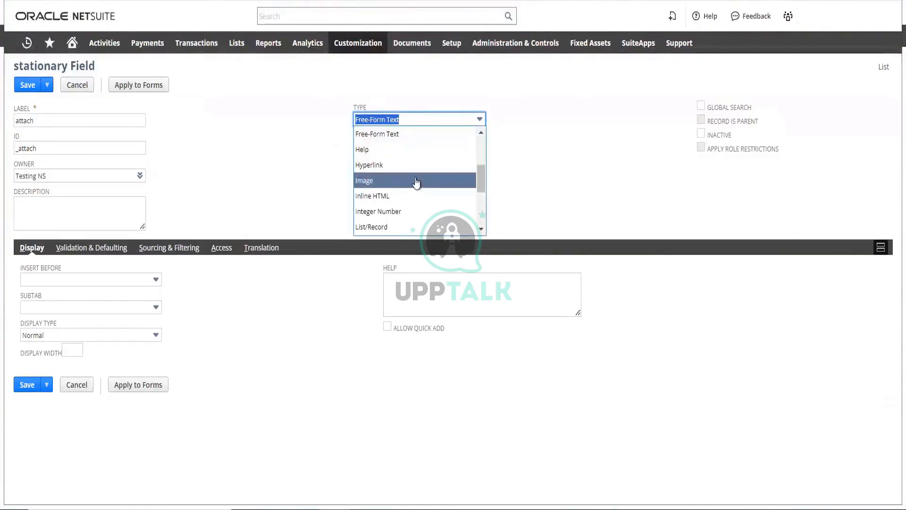
{"action": "scroll", "coordinate": [415, 182], "scroll_direction": "down", "scroll_amount": 3}
{"action": "scroll", "coordinate": [414, 183], "scroll_direction": "up", "scroll_amount": 2}
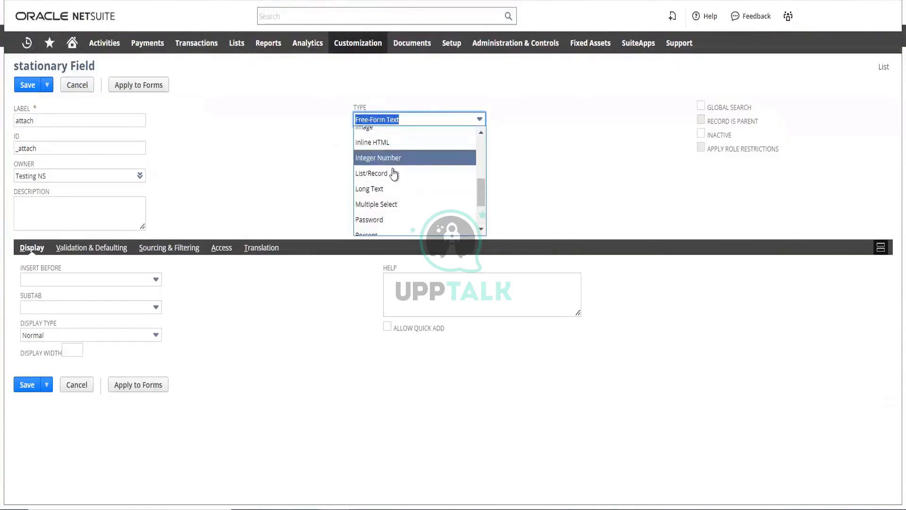
{"action": "left_click", "coordinate": [396, 174]}
Search the attach field's available lists and records for "sales orde" using the browser's page search
{"action": "left_click", "coordinate": [465, 151]}
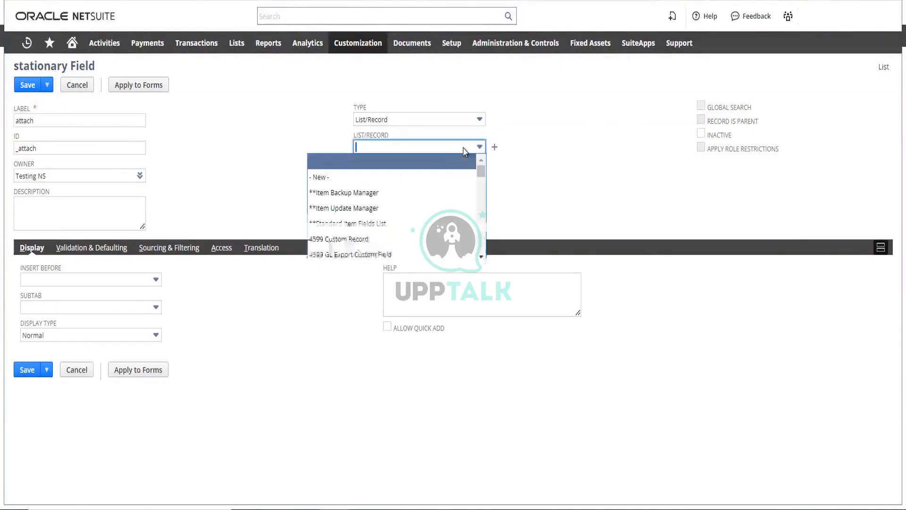
{"action": "scroll", "coordinate": [434, 181], "scroll_direction": "down", "scroll_amount": 1}
{"action": "scroll", "coordinate": [435, 182], "scroll_direction": "down", "scroll_amount": 8}
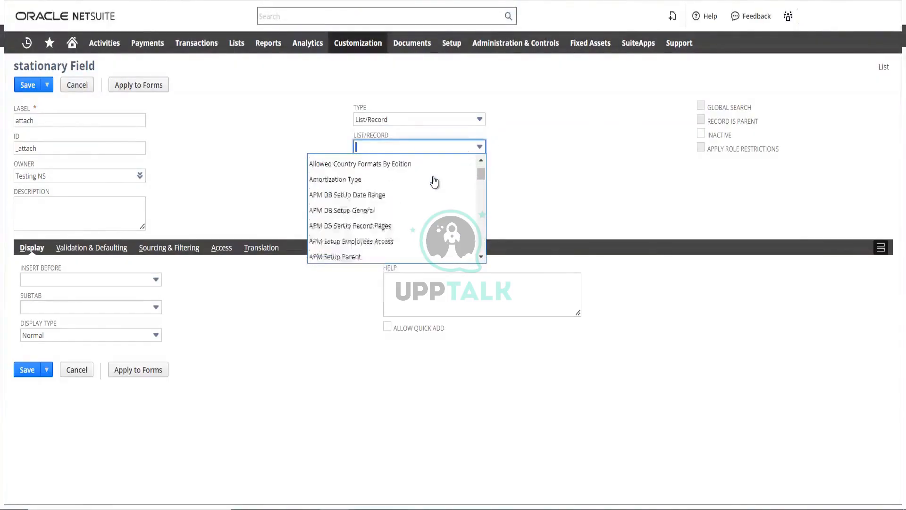
{"action": "scroll", "coordinate": [435, 181], "scroll_direction": "down", "scroll_amount": 8}
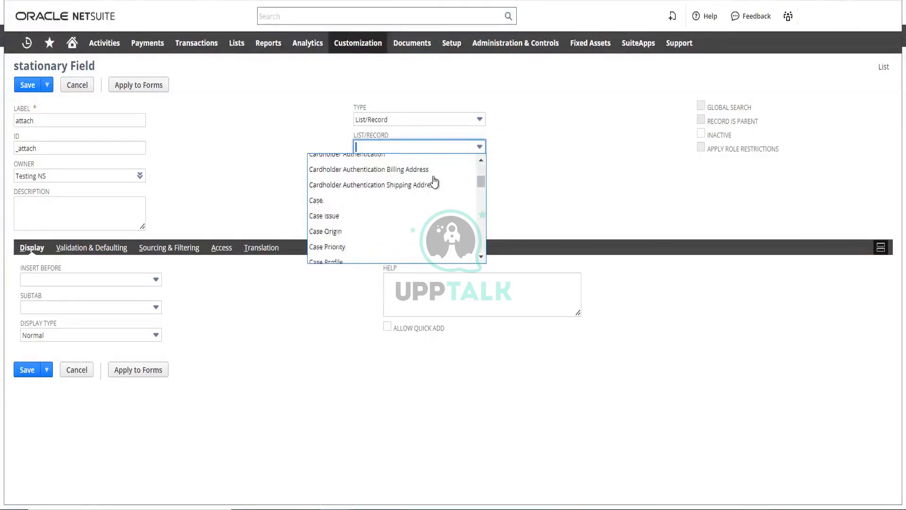
{"action": "scroll", "coordinate": [434, 182], "scroll_direction": "down", "scroll_amount": 8}
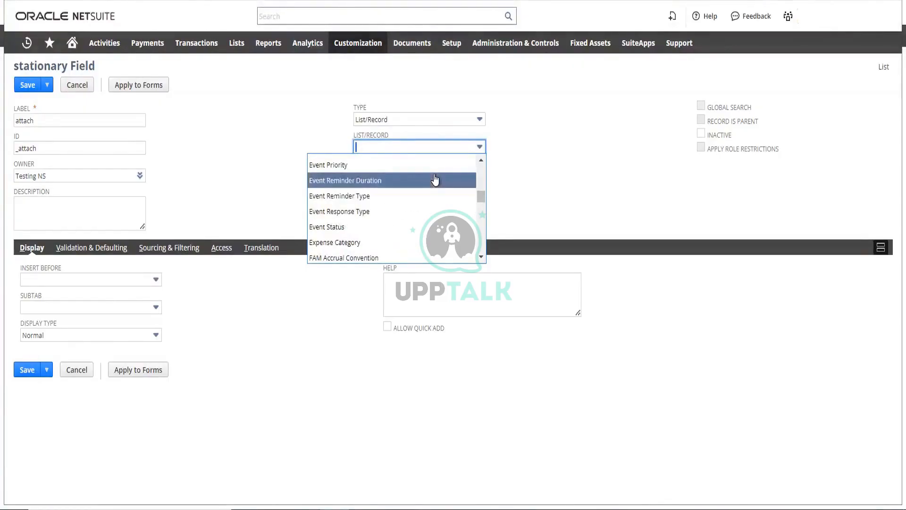
{"action": "key", "text": "ctrl+f"}
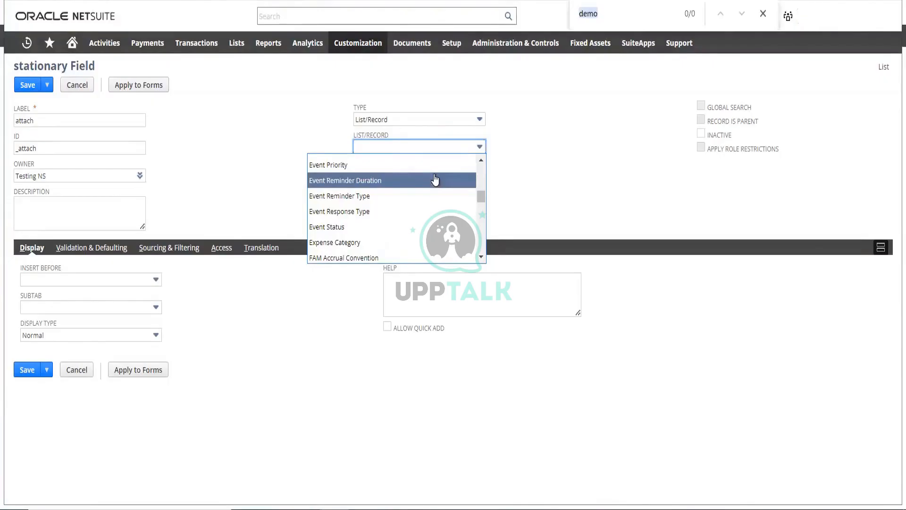
{"action": "type", "text": "sa"}
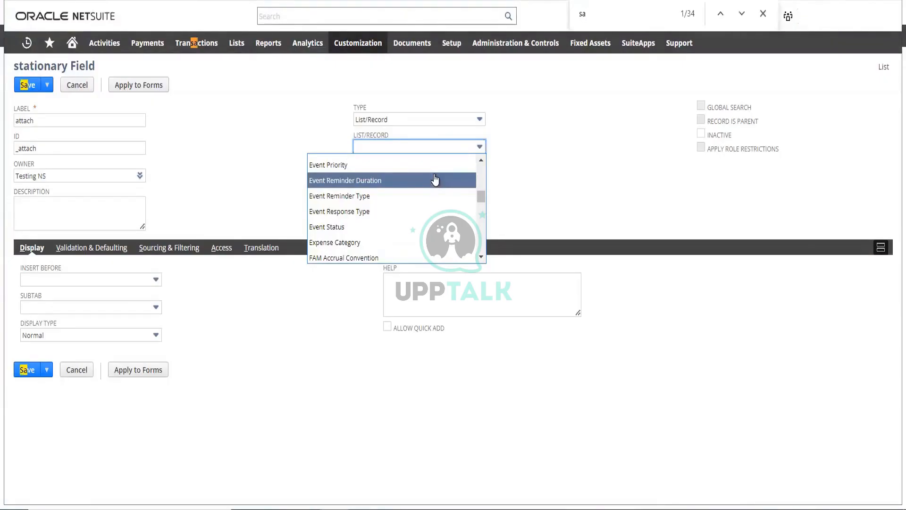
{"action": "type", "text": "l"}
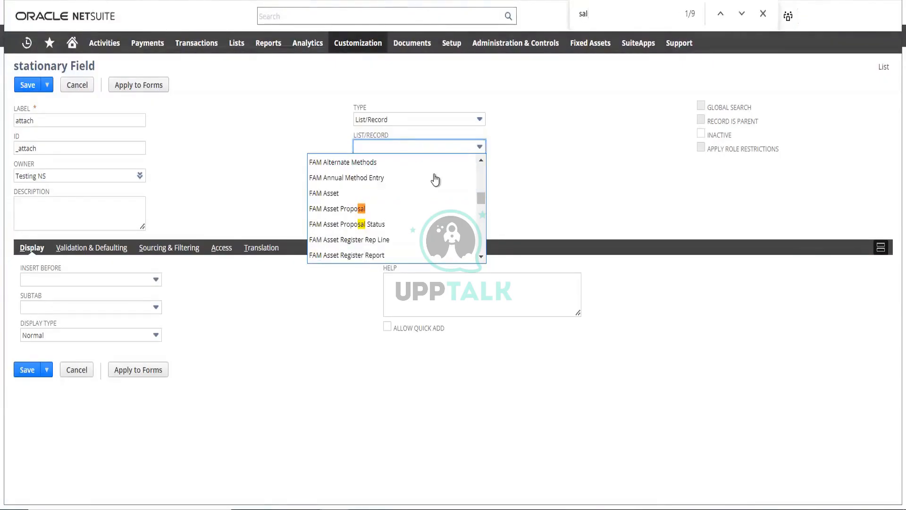
{"action": "type", "text": "es"}
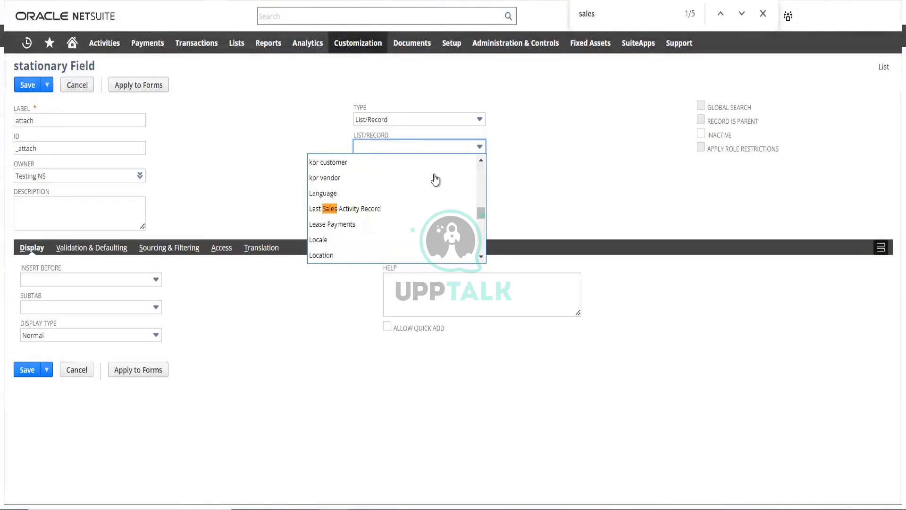
{"action": "type", "text": " or"}
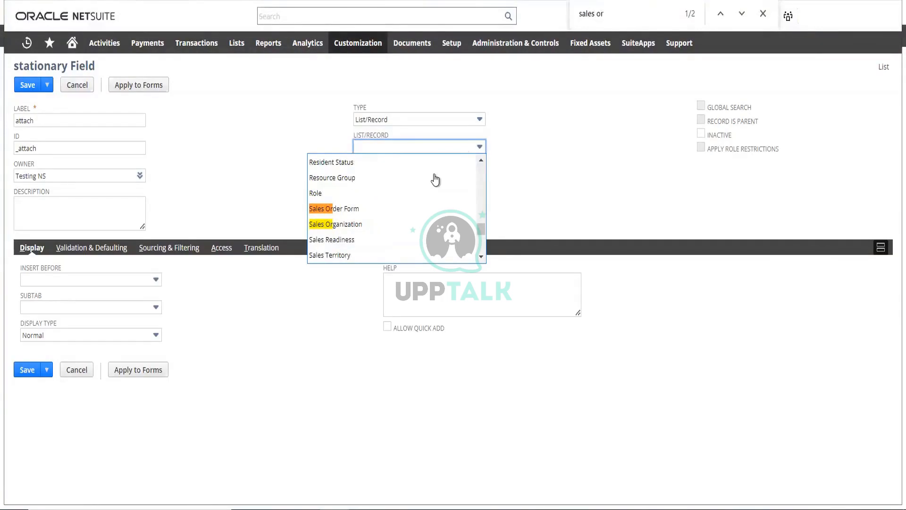
{"action": "type", "text": "de"}
{"action": "left_click", "coordinate": [741, 15]}
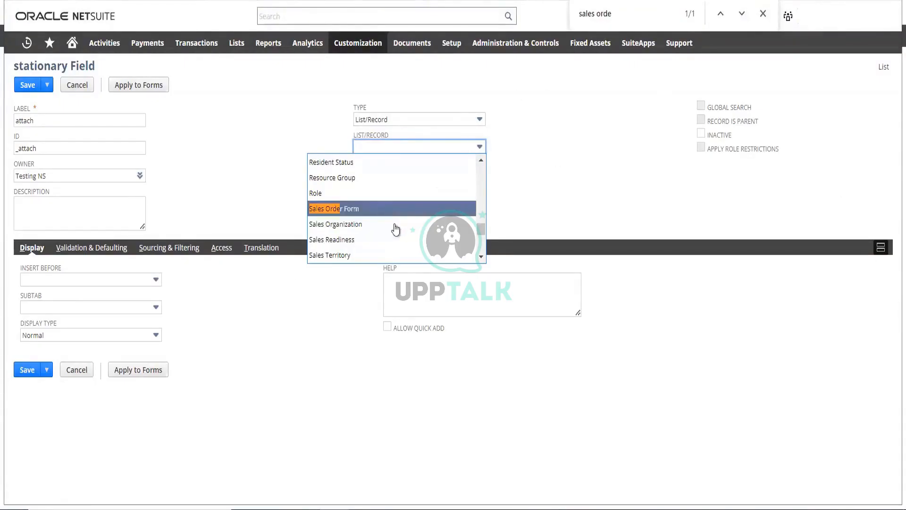
Look through the full range of lists and records for one the attach field can reference for sales orders
{"action": "scroll", "coordinate": [404, 231], "scroll_direction": "down", "scroll_amount": 2}
{"action": "scroll", "coordinate": [404, 231], "scroll_direction": "down", "scroll_amount": 10}
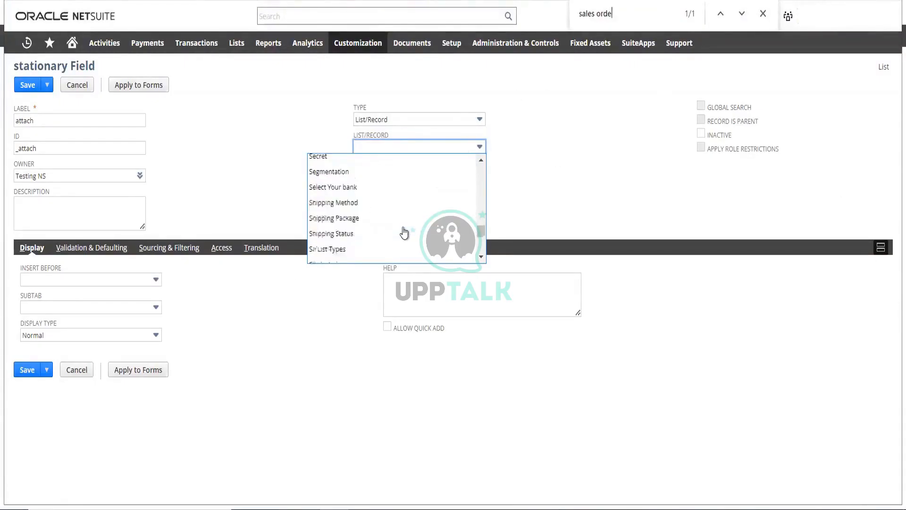
{"action": "scroll", "coordinate": [404, 231], "scroll_direction": "down", "scroll_amount": 6}
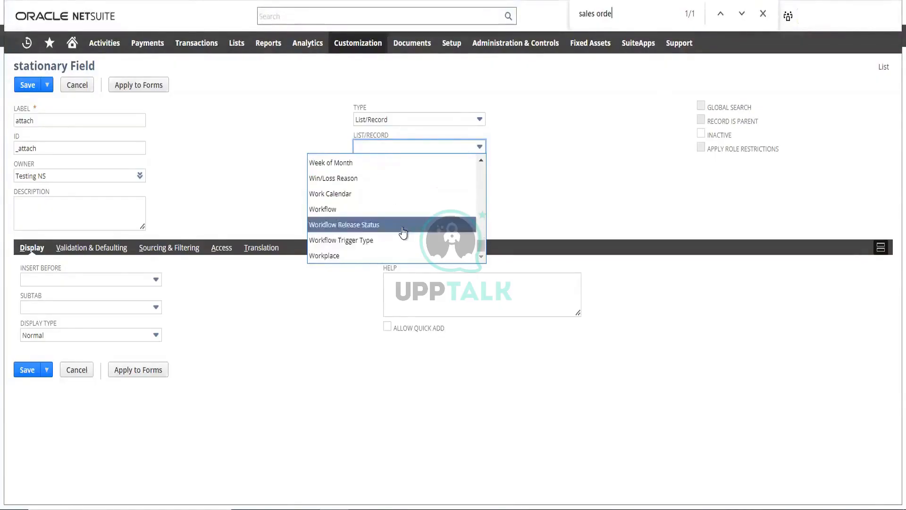
{"action": "scroll", "coordinate": [403, 232], "scroll_direction": "up", "scroll_amount": 15}
{"action": "scroll", "coordinate": [403, 230], "scroll_direction": "up", "scroll_amount": 20}
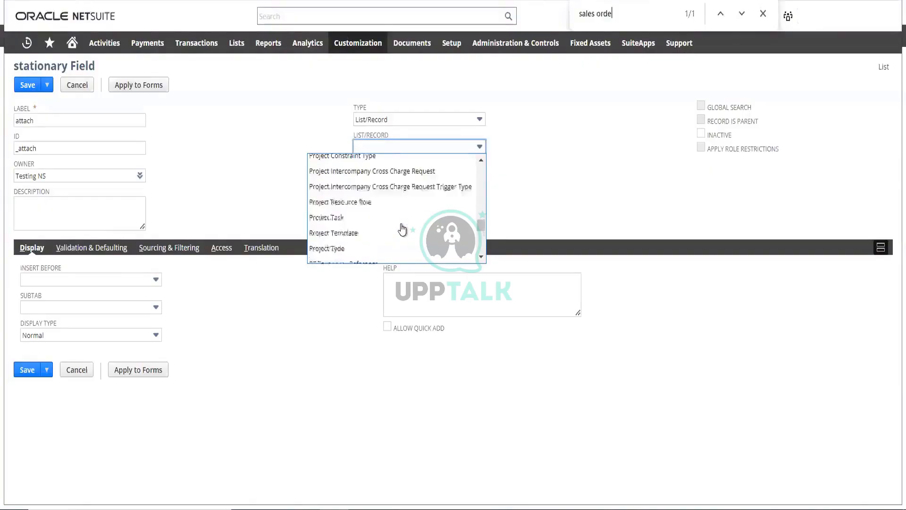
{"action": "scroll", "coordinate": [402, 225], "scroll_direction": "up", "scroll_amount": 20}
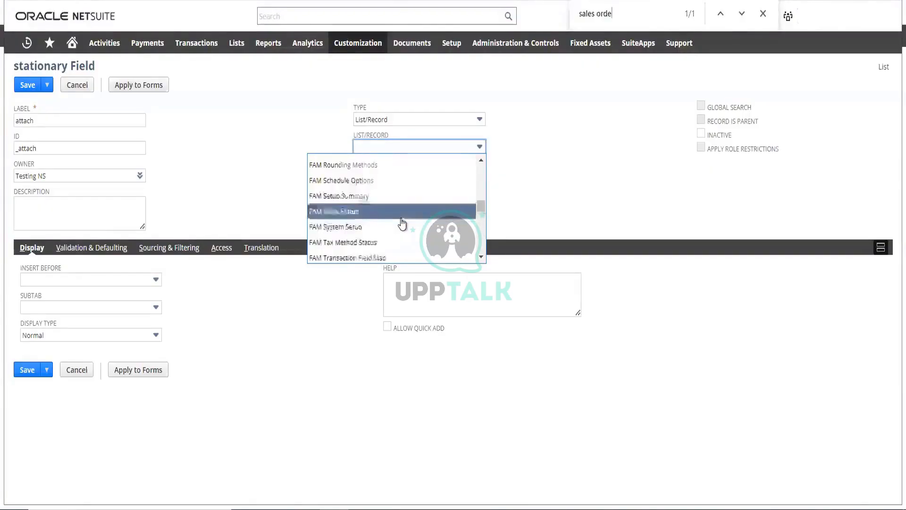
{"action": "scroll", "coordinate": [402, 218], "scroll_direction": "up", "scroll_amount": 20}
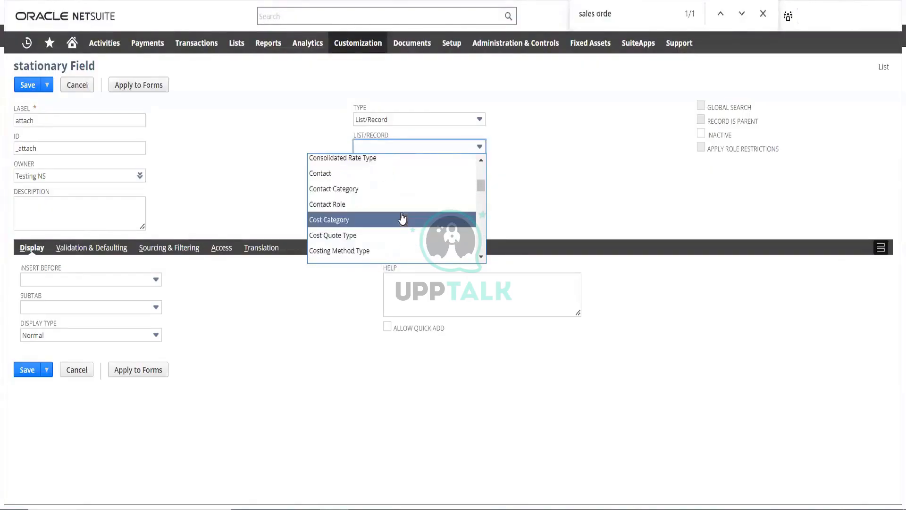
{"action": "scroll", "coordinate": [398, 214], "scroll_direction": "down", "scroll_amount": 3}
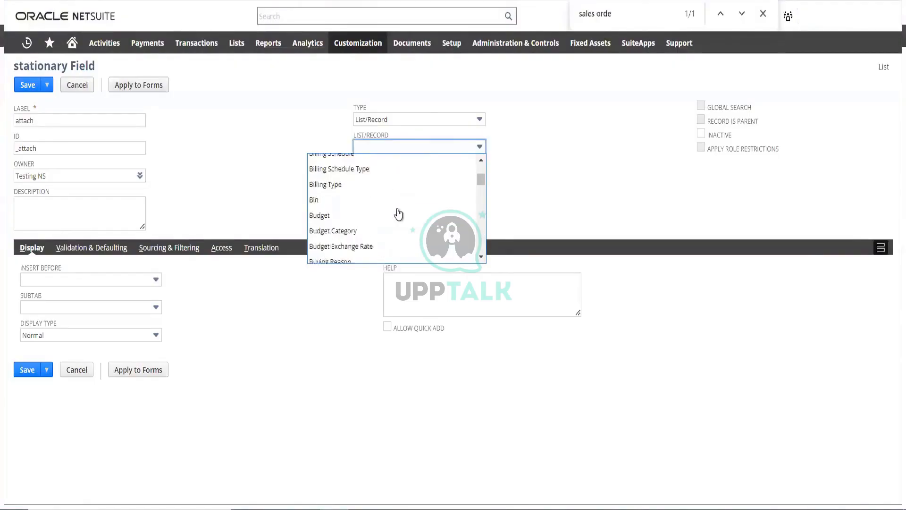
{"action": "scroll", "coordinate": [398, 215], "scroll_direction": "up", "scroll_amount": 10}
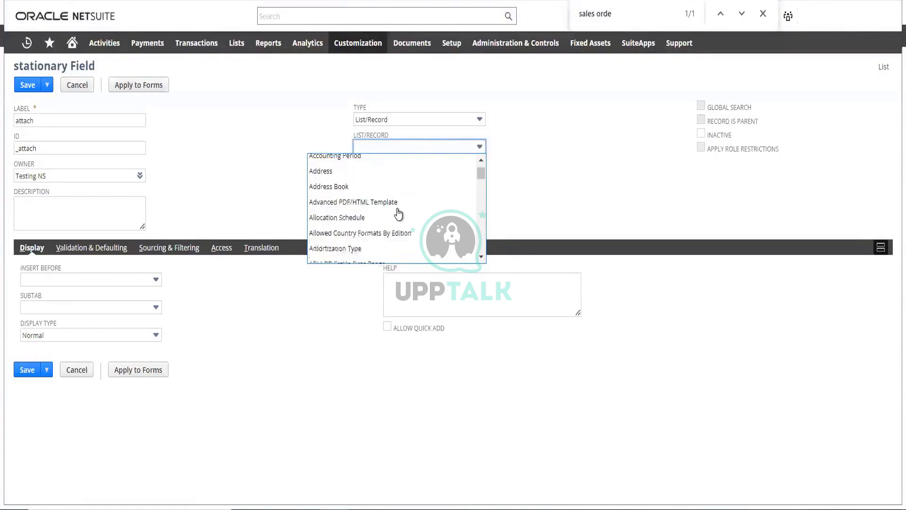
{"action": "scroll", "coordinate": [398, 214], "scroll_direction": "down", "scroll_amount": 5}
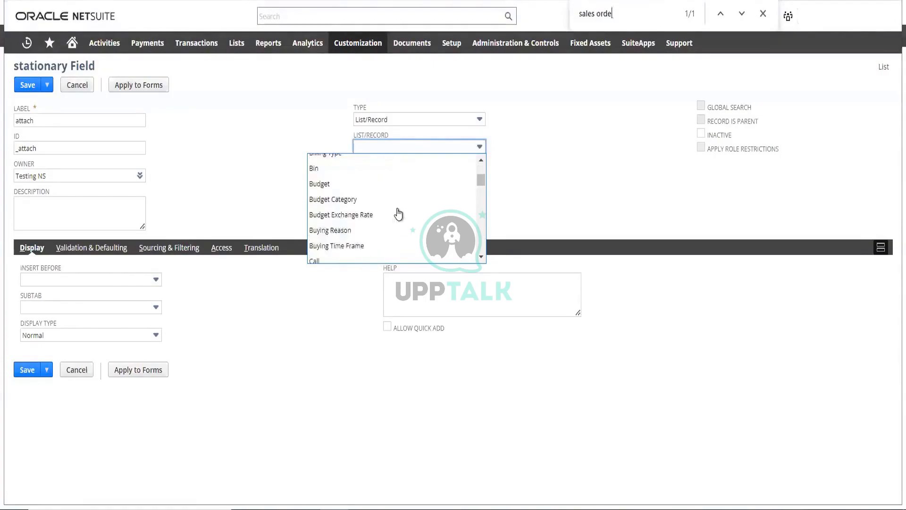
{"action": "scroll", "coordinate": [398, 214], "scroll_direction": "down", "scroll_amount": 8}
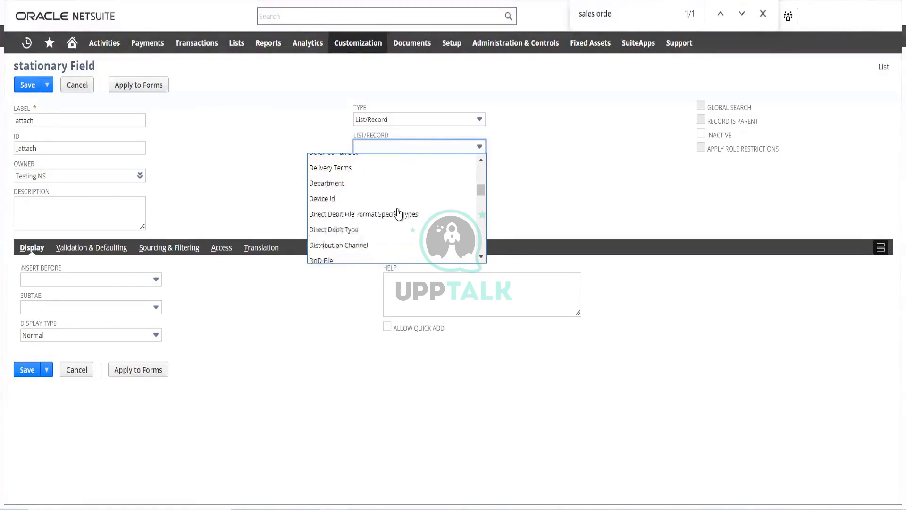
{"action": "scroll", "coordinate": [398, 214], "scroll_direction": "down", "scroll_amount": 10}
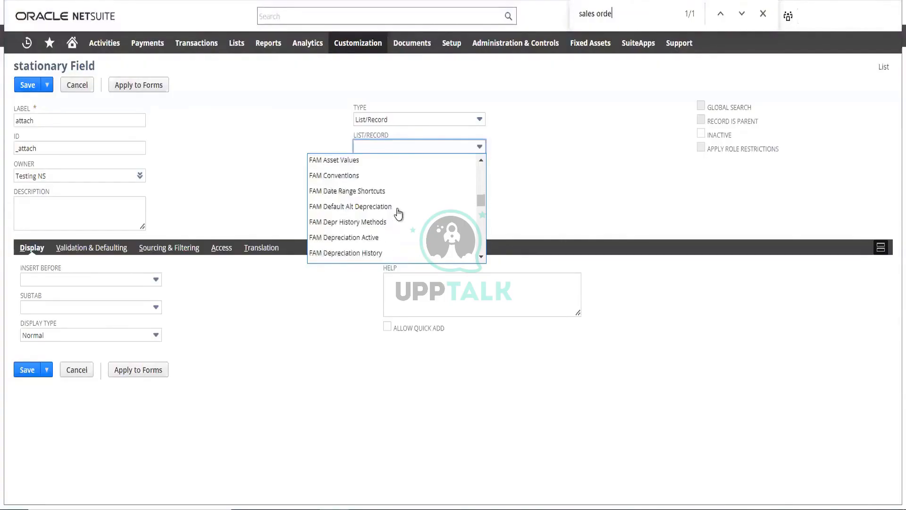
{"action": "scroll", "coordinate": [398, 214], "scroll_direction": "down", "scroll_amount": 10}
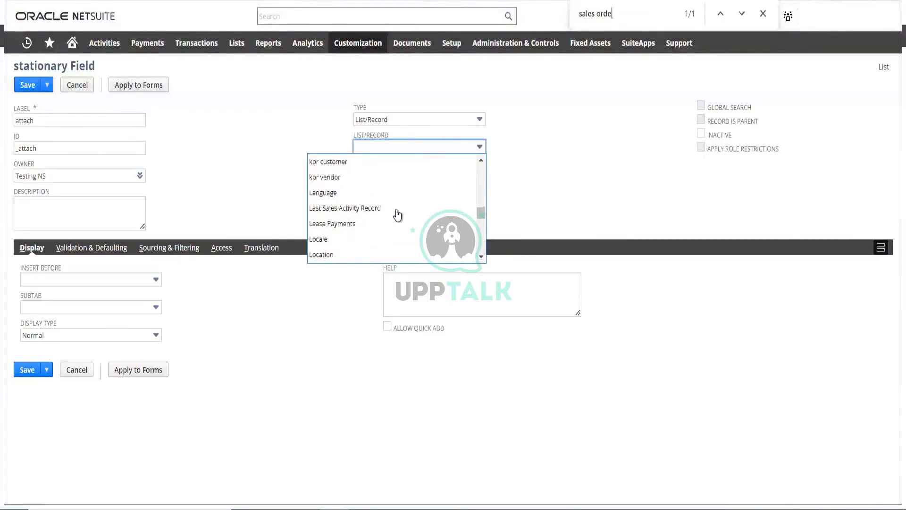
{"action": "scroll", "coordinate": [398, 214], "scroll_direction": "down", "scroll_amount": 10}
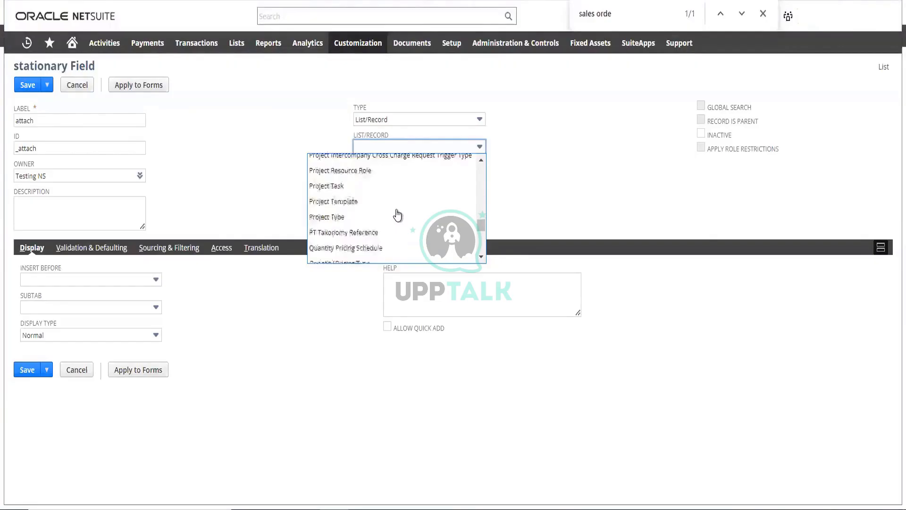
{"action": "scroll", "coordinate": [399, 214], "scroll_direction": "down", "scroll_amount": 10}
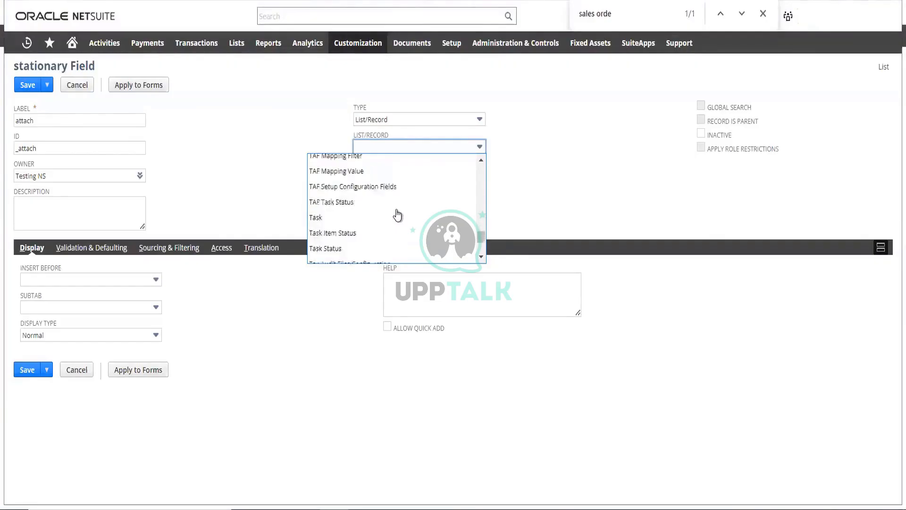
{"action": "scroll", "coordinate": [398, 215], "scroll_direction": "down", "scroll_amount": 10}
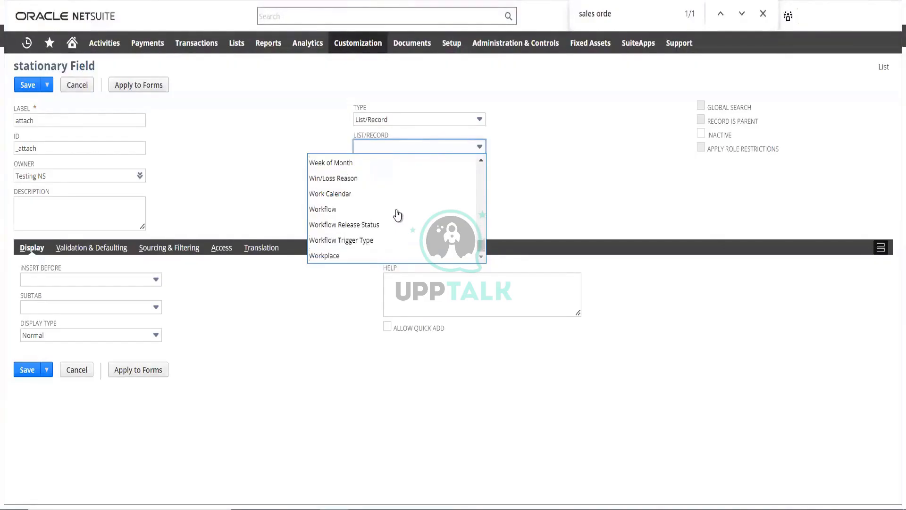
{"action": "scroll", "coordinate": [396, 216], "scroll_direction": "up", "scroll_amount": 8}
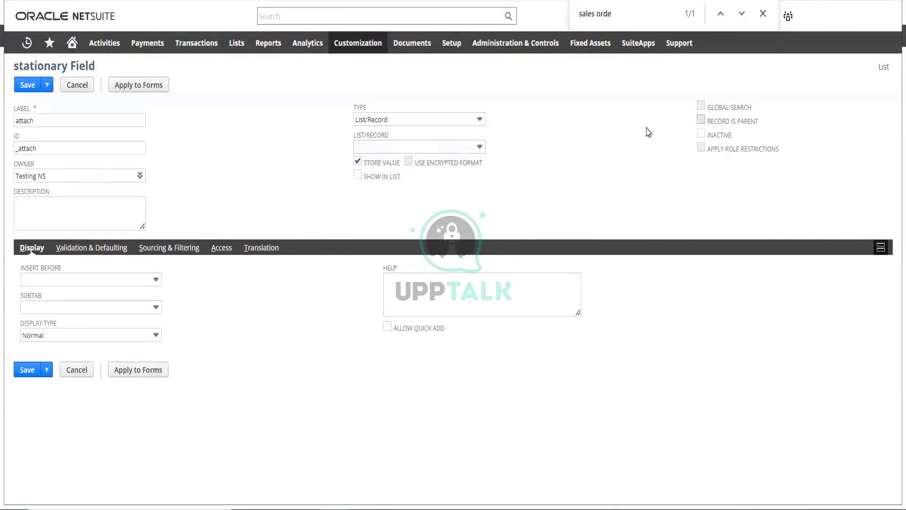
Browse the first part of the attach field's list/record options again and leave the selection empty
{"action": "left_click", "coordinate": [423, 148]}
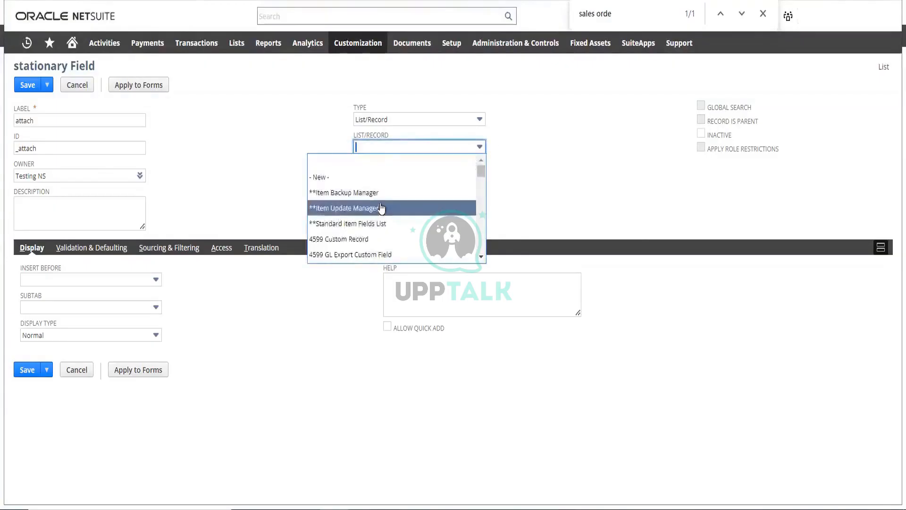
{"action": "scroll", "coordinate": [381, 208], "scroll_direction": "down", "scroll_amount": 3}
{"action": "scroll", "coordinate": [381, 208], "scroll_direction": "down", "scroll_amount": 10}
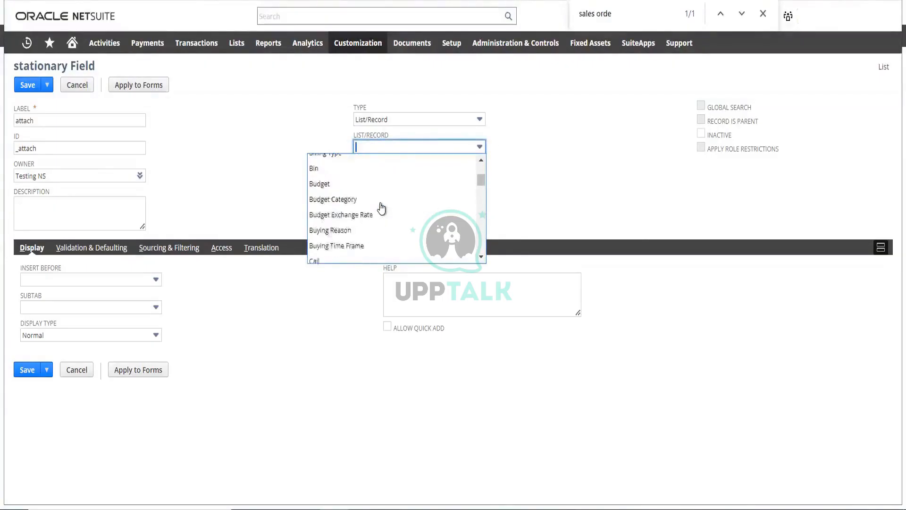
{"action": "scroll", "coordinate": [382, 208], "scroll_direction": "up", "scroll_amount": 3}
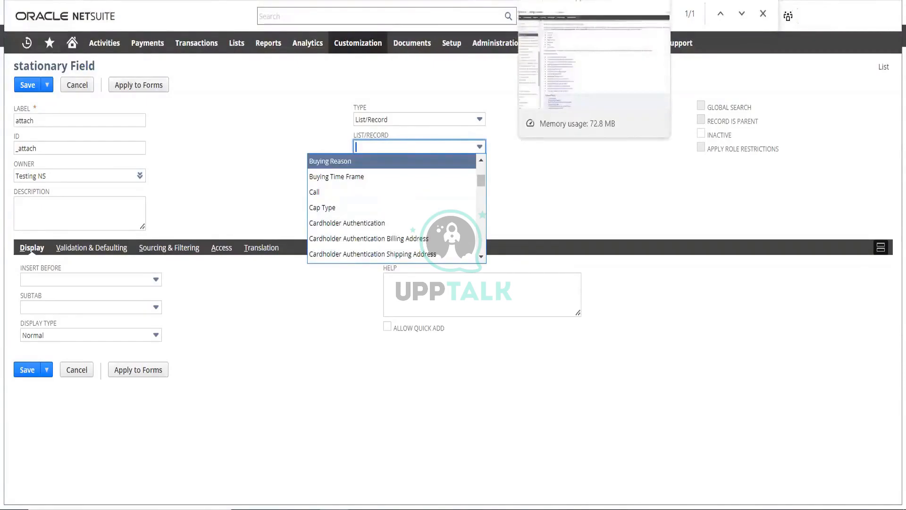
{"action": "scroll", "coordinate": [358, 203], "scroll_direction": "up", "scroll_amount": 15}
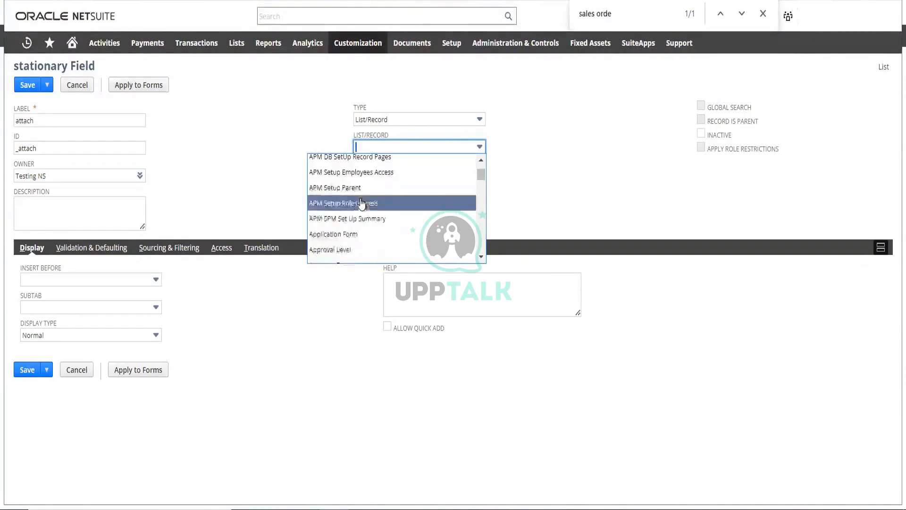
{"action": "left_click", "coordinate": [254, 123]}
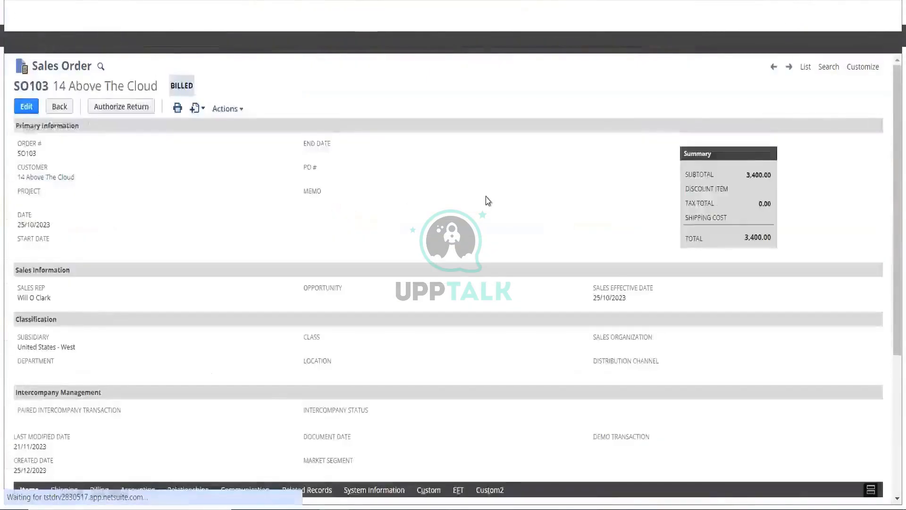
Review the billed sales order for 14 Above The Cloud, from its primary information down to its item lines
{"action": "scroll", "coordinate": [486, 200], "scroll_direction": "down", "scroll_amount": 5}
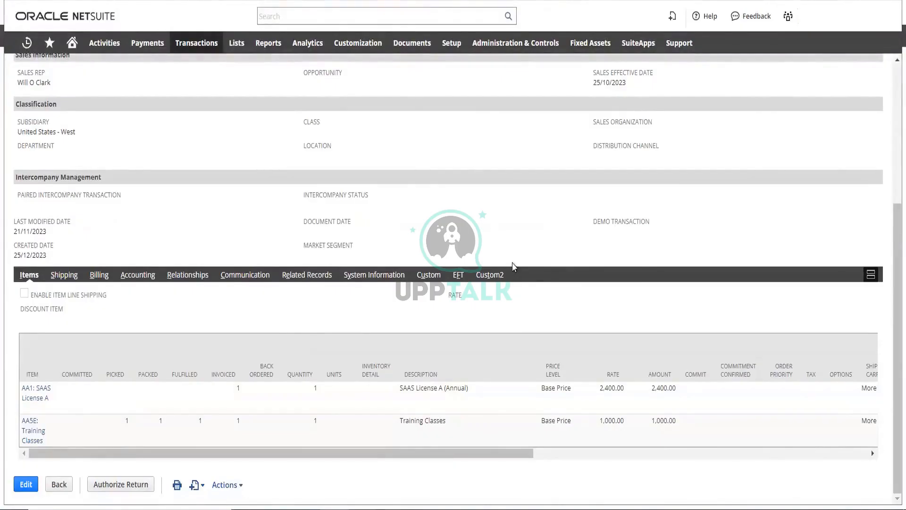
{"action": "scroll", "coordinate": [523, 224], "scroll_direction": "up", "scroll_amount": 5}
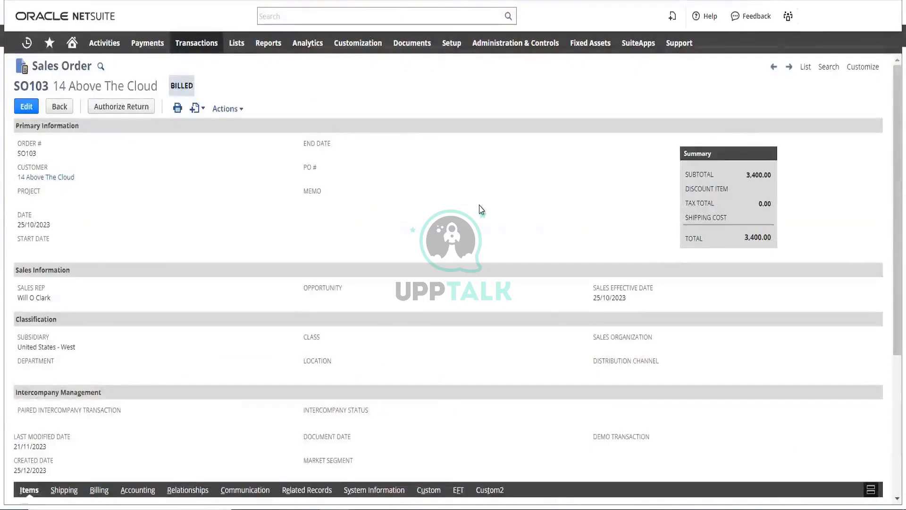
{"action": "scroll", "coordinate": [479, 208], "scroll_direction": "down", "scroll_amount": 5}
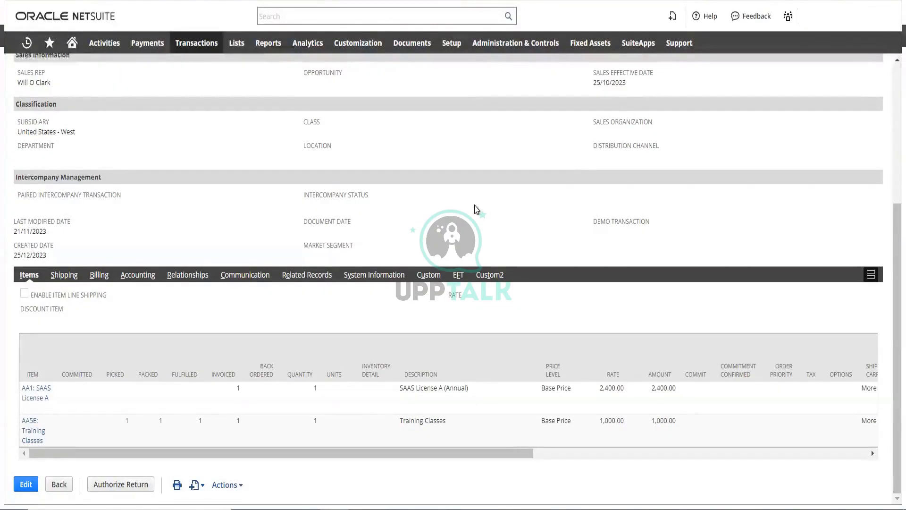
{"action": "scroll", "coordinate": [476, 209], "scroll_direction": "up", "scroll_amount": 5}
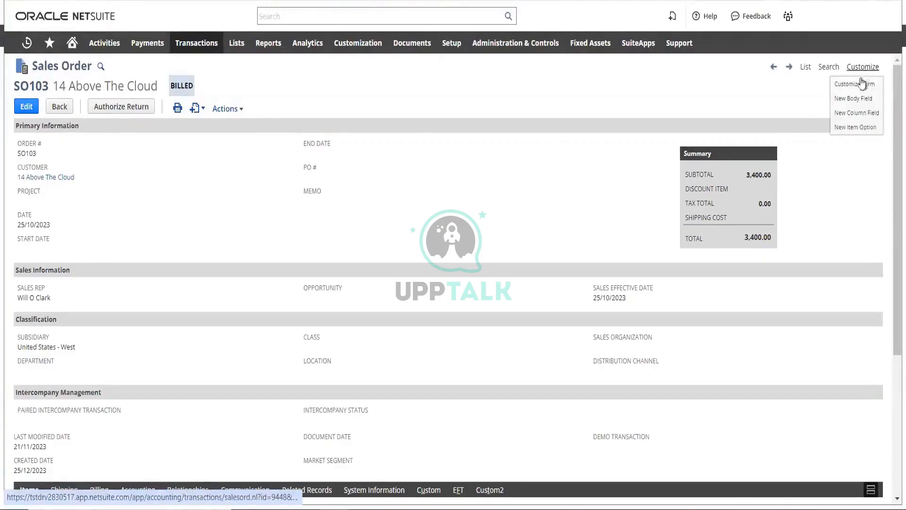
Open the sales order's form for customization and review the tabs it can show and their labels
{"action": "left_click", "coordinate": [861, 83]}
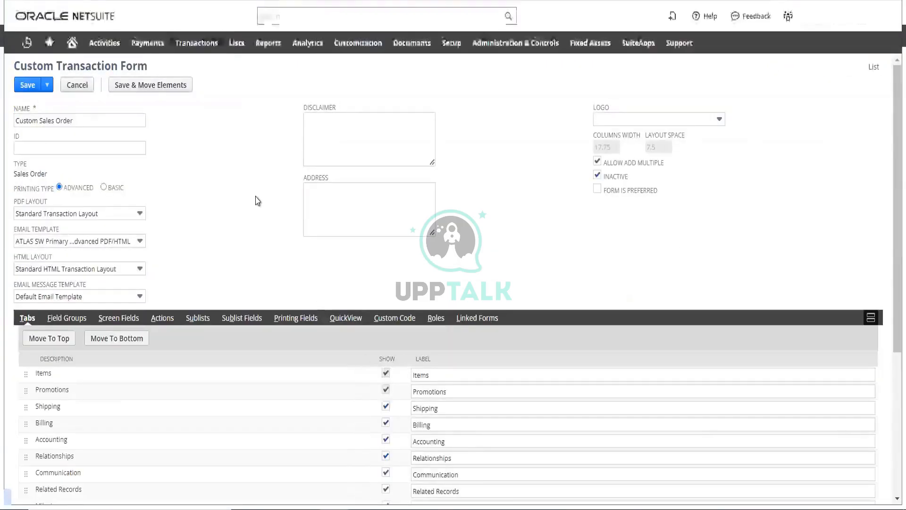
{"action": "scroll", "coordinate": [247, 198], "scroll_direction": "down", "scroll_amount": 3}
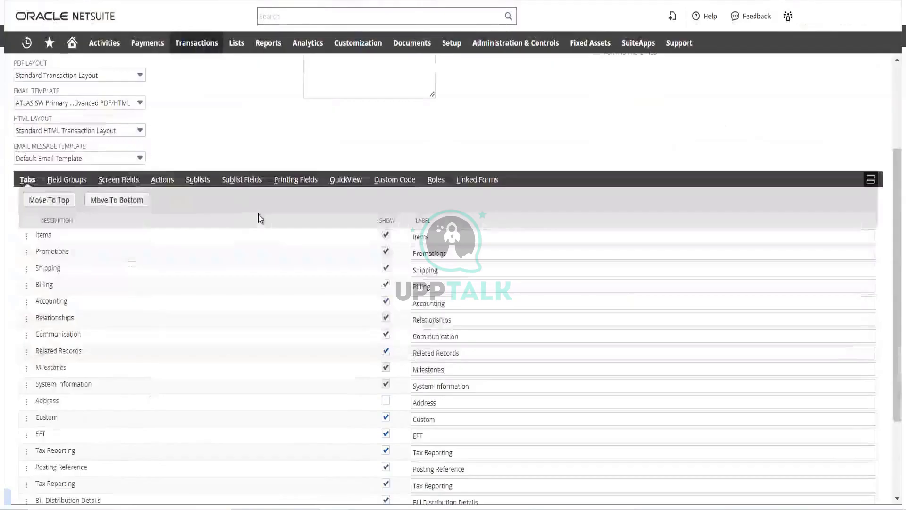
{"action": "scroll", "coordinate": [238, 231], "scroll_direction": "up", "scroll_amount": 3}
{"action": "scroll", "coordinate": [243, 253], "scroll_direction": "down", "scroll_amount": 5}
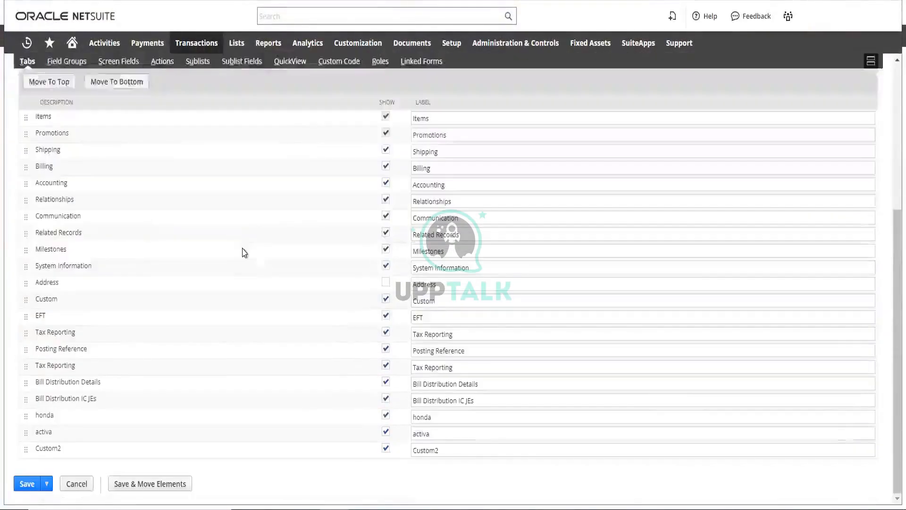
{"action": "scroll", "coordinate": [232, 269], "scroll_direction": "up", "scroll_amount": 3}
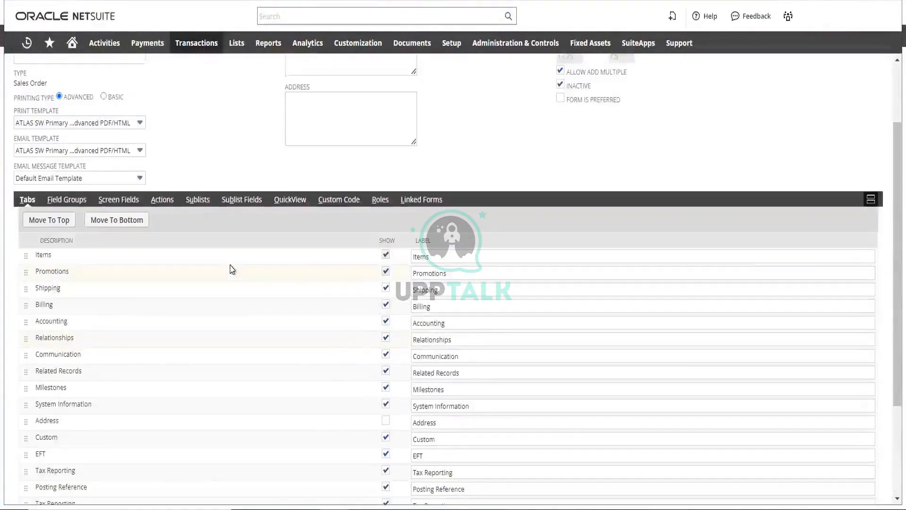
{"action": "scroll", "coordinate": [232, 269], "scroll_direction": "up", "scroll_amount": 2}
{"action": "scroll", "coordinate": [229, 267], "scroll_direction": "down", "scroll_amount": 3}
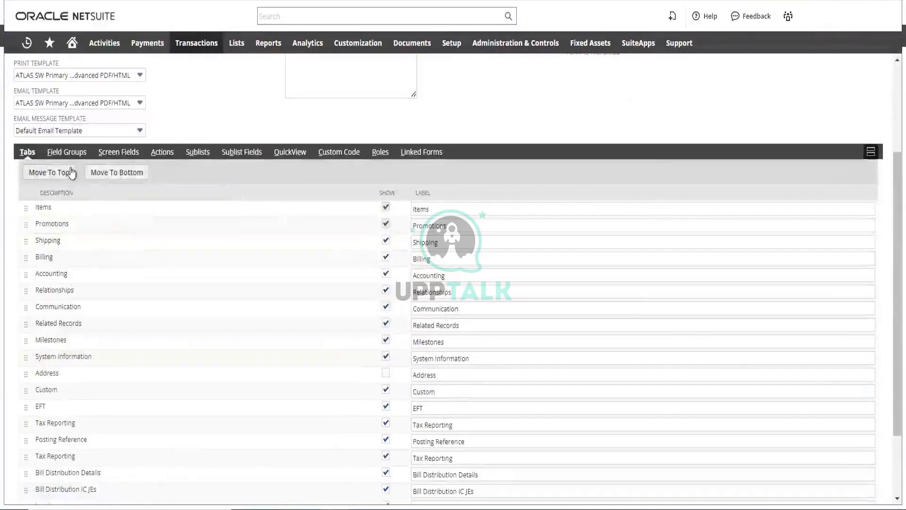
Assign the demo transaction screen field to the Primary Information field group on the custom sales order form
{"action": "left_click", "coordinate": [120, 153]}
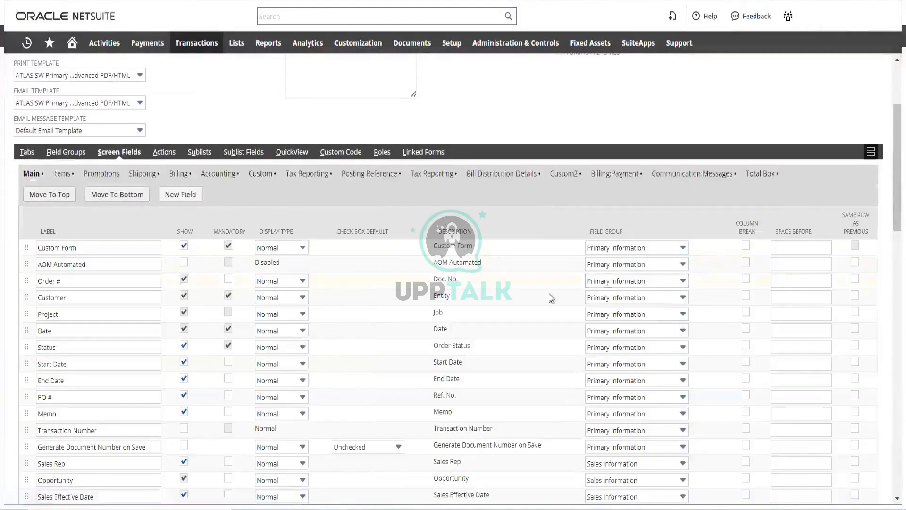
{"action": "scroll", "coordinate": [511, 317], "scroll_direction": "down", "scroll_amount": 3}
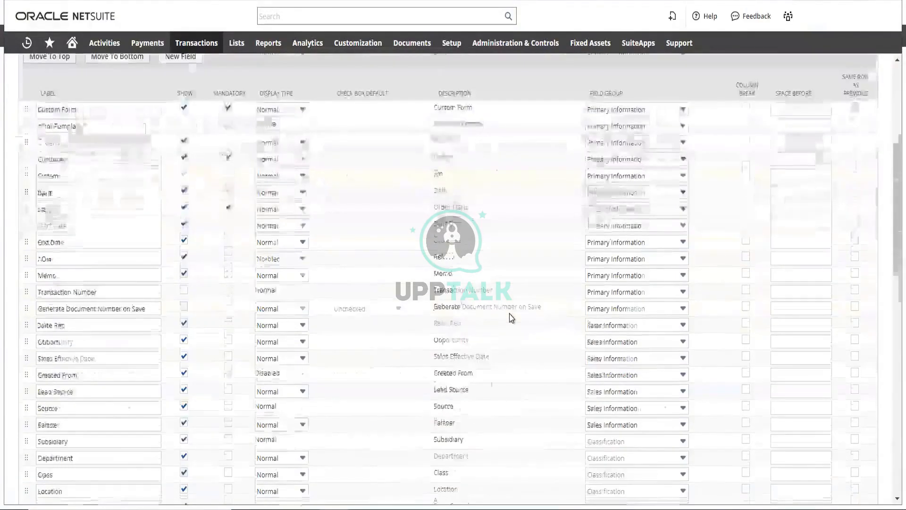
{"action": "scroll", "coordinate": [511, 317], "scroll_direction": "down", "scroll_amount": 20}
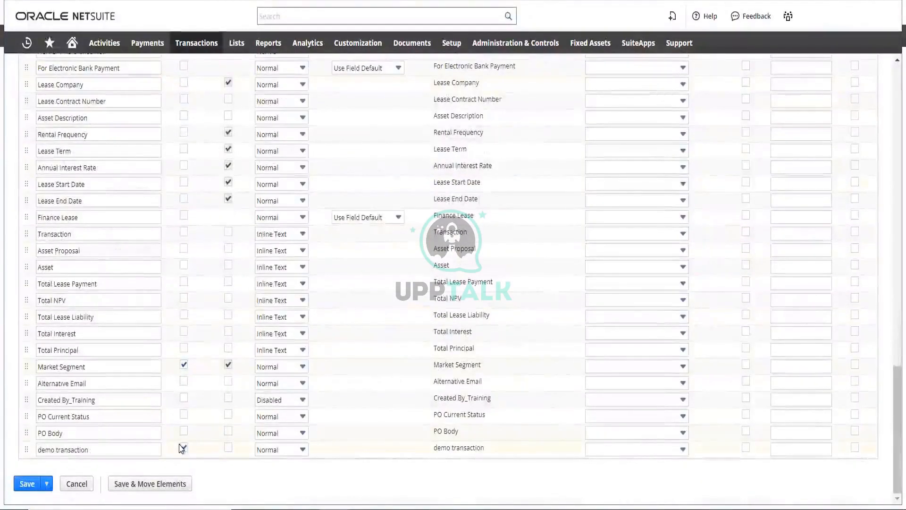
{"action": "left_click", "coordinate": [680, 446]}
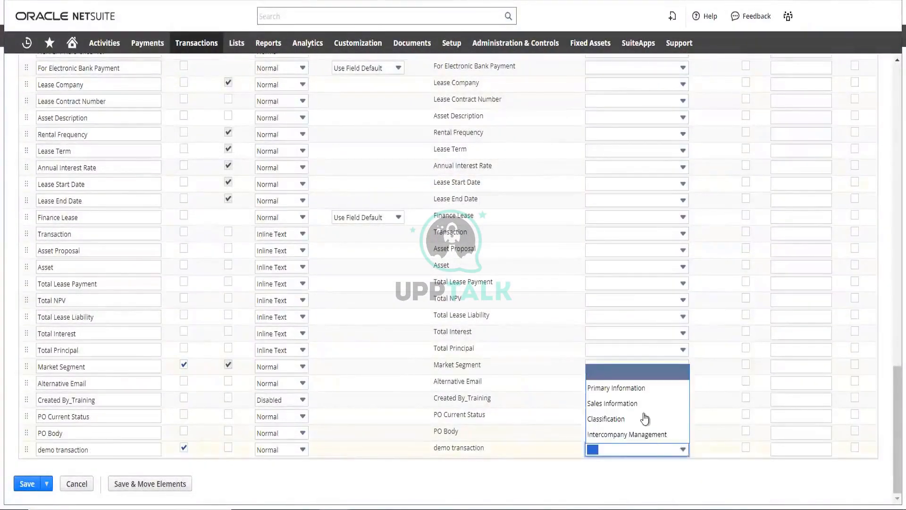
{"action": "left_click", "coordinate": [635, 388]}
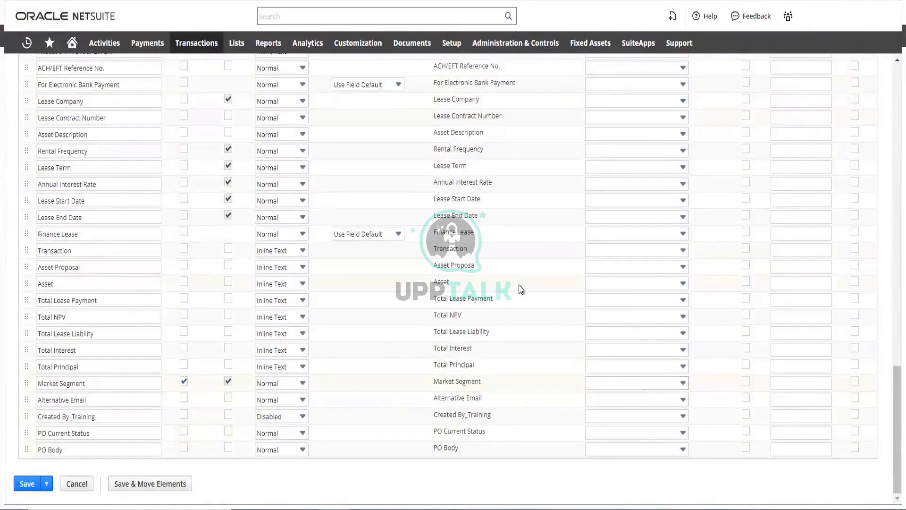
{"action": "scroll", "coordinate": [521, 289], "scroll_direction": "up", "scroll_amount": 15}
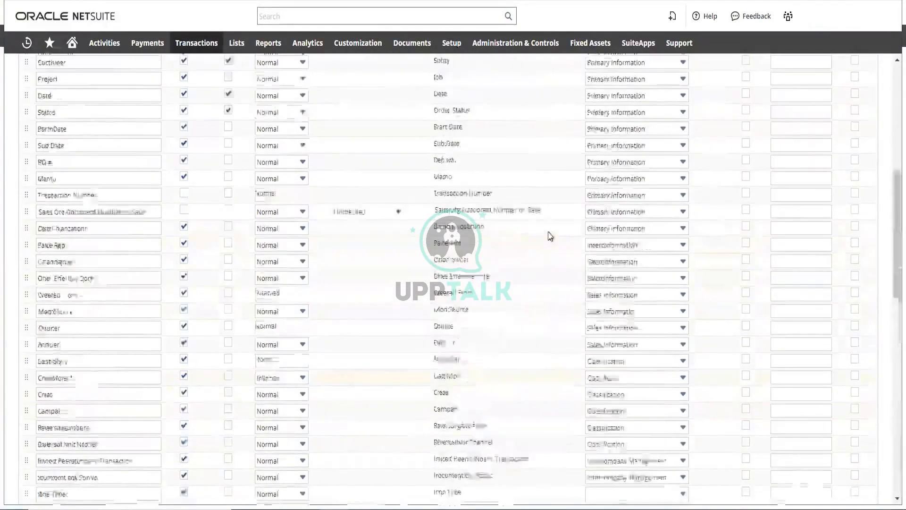
{"action": "scroll", "coordinate": [550, 236], "scroll_direction": "up", "scroll_amount": 5}
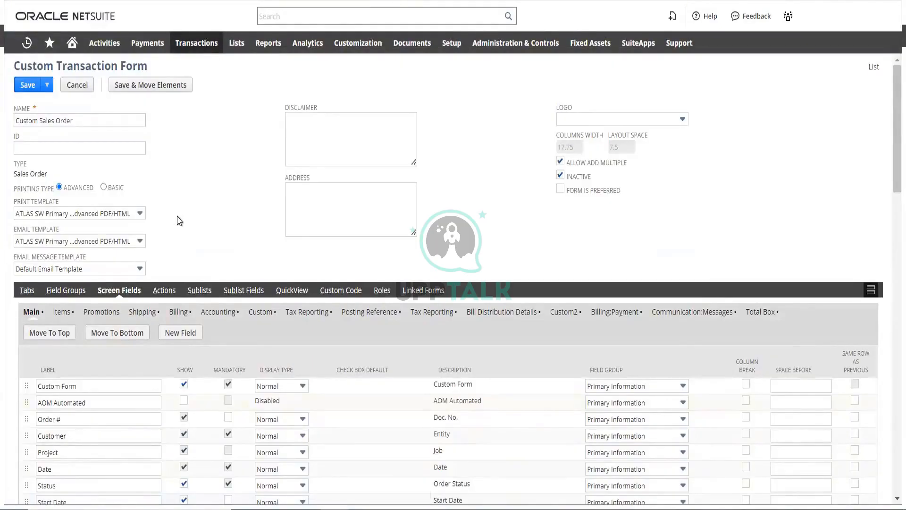
Examine the form's billing sublists and the full list of roles for which it can be made preferred
{"action": "left_click", "coordinate": [208, 291]}
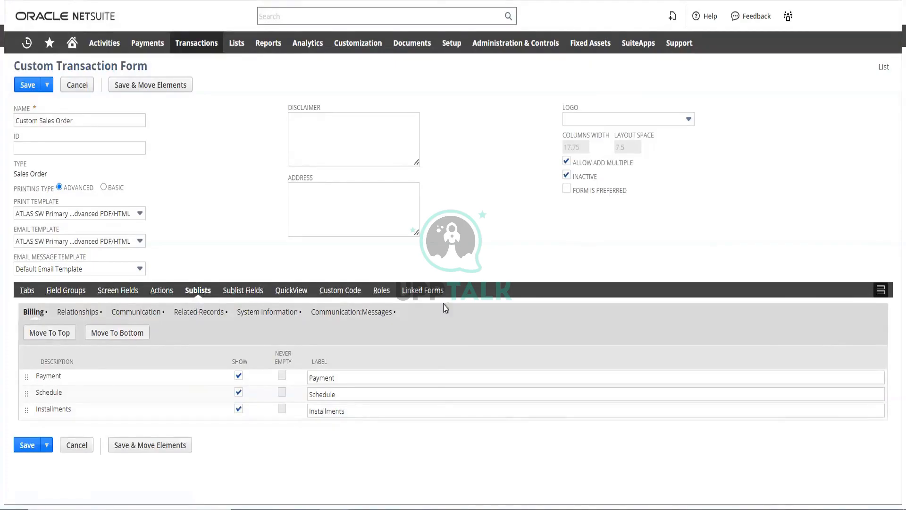
{"action": "left_click", "coordinate": [380, 290]}
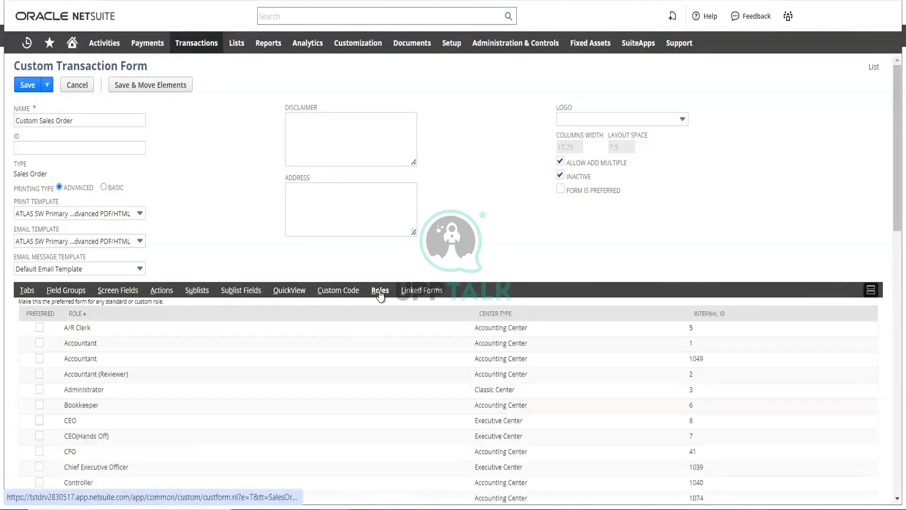
{"action": "scroll", "coordinate": [339, 349], "scroll_direction": "down", "scroll_amount": 4}
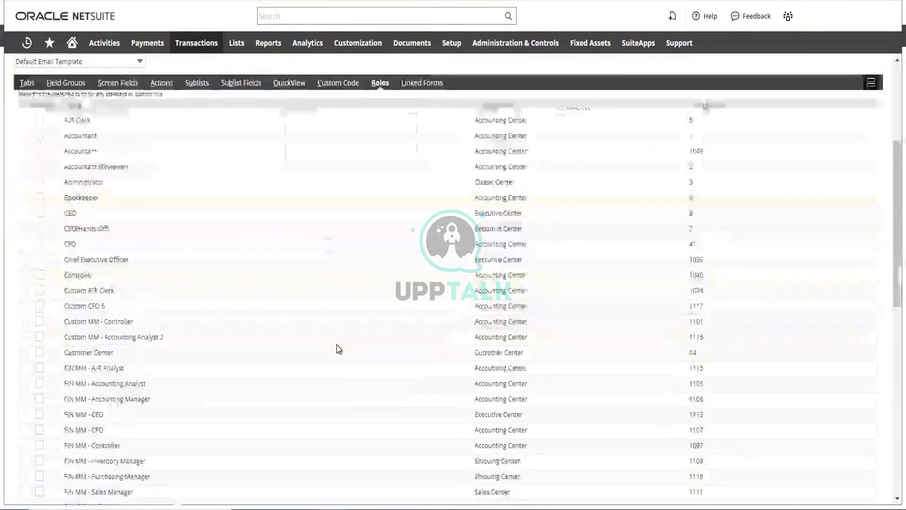
{"action": "scroll", "coordinate": [339, 349], "scroll_direction": "down", "scroll_amount": 10}
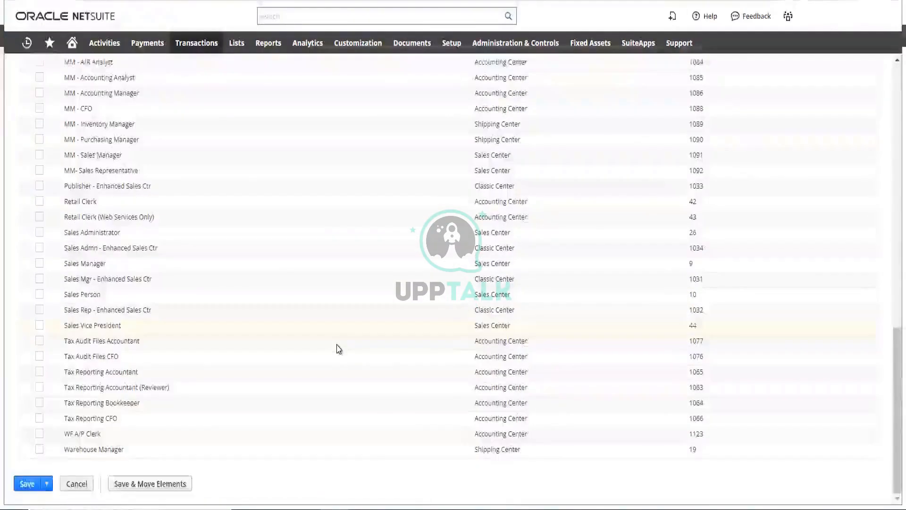
{"action": "scroll", "coordinate": [339, 349], "scroll_direction": "up", "scroll_amount": 15}
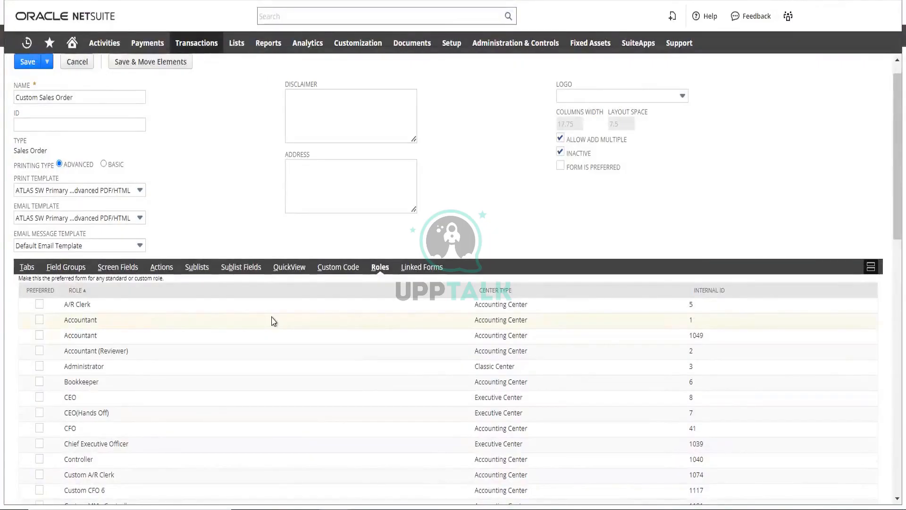
{"action": "scroll", "coordinate": [274, 321], "scroll_direction": "down", "scroll_amount": 3}
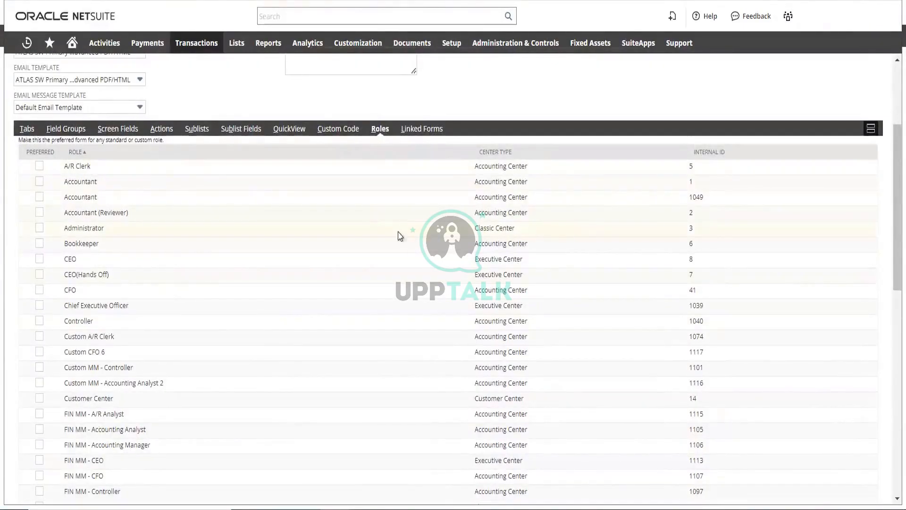
{"action": "scroll", "coordinate": [343, 250], "scroll_direction": "down", "scroll_amount": 7}
{"action": "scroll", "coordinate": [342, 250], "scroll_direction": "down", "scroll_amount": 4}
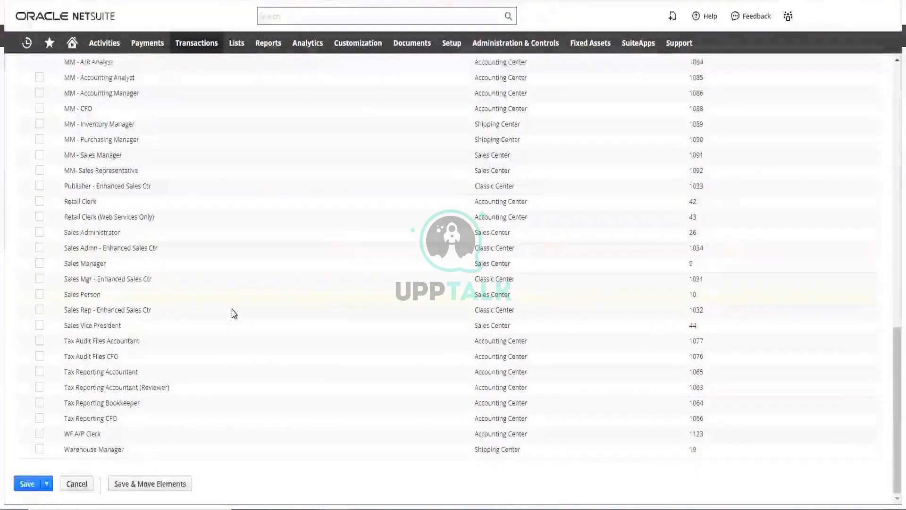
{"action": "scroll", "coordinate": [233, 311], "scroll_direction": "up", "scroll_amount": 7}
{"action": "scroll", "coordinate": [278, 309], "scroll_direction": "up", "scroll_amount": 8}
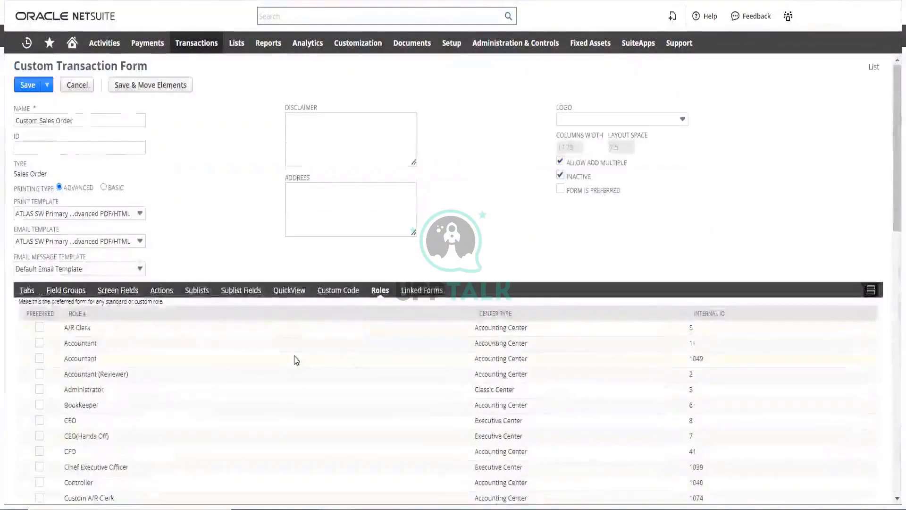
{"action": "scroll", "coordinate": [293, 360], "scroll_direction": "down", "scroll_amount": 9}
{"action": "scroll", "coordinate": [295, 359], "scroll_direction": "down", "scroll_amount": 6}
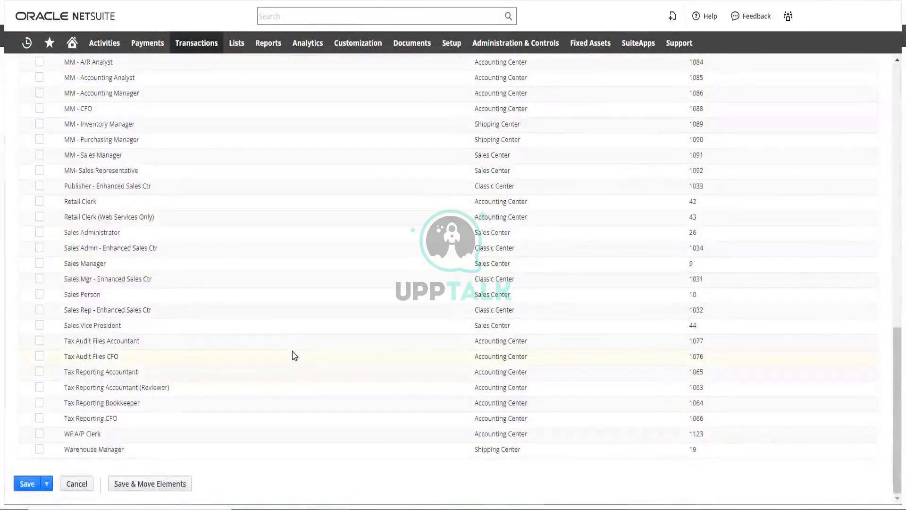
{"action": "scroll", "coordinate": [293, 357], "scroll_direction": "up", "scroll_amount": 8}
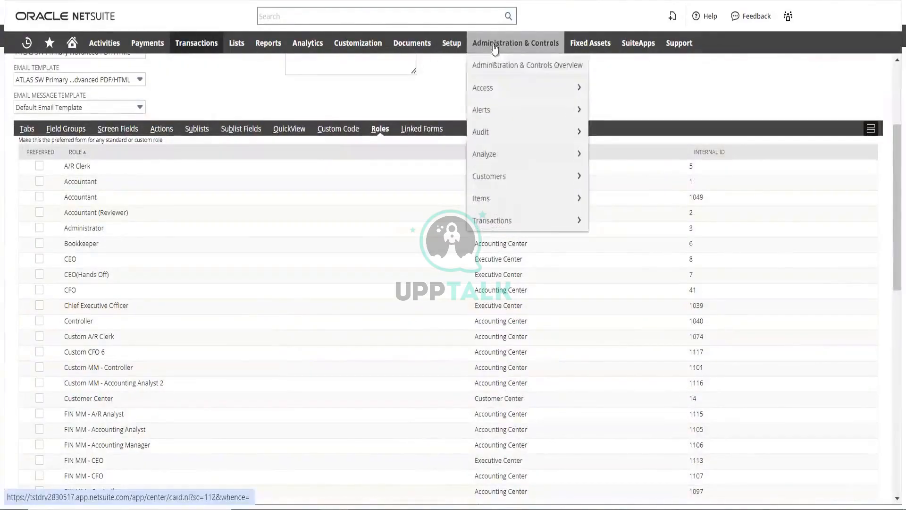
Open the Manage Roles page from the user management setup in a new browser tab
{"action": "mouse_move", "coordinate": [452, 43]}
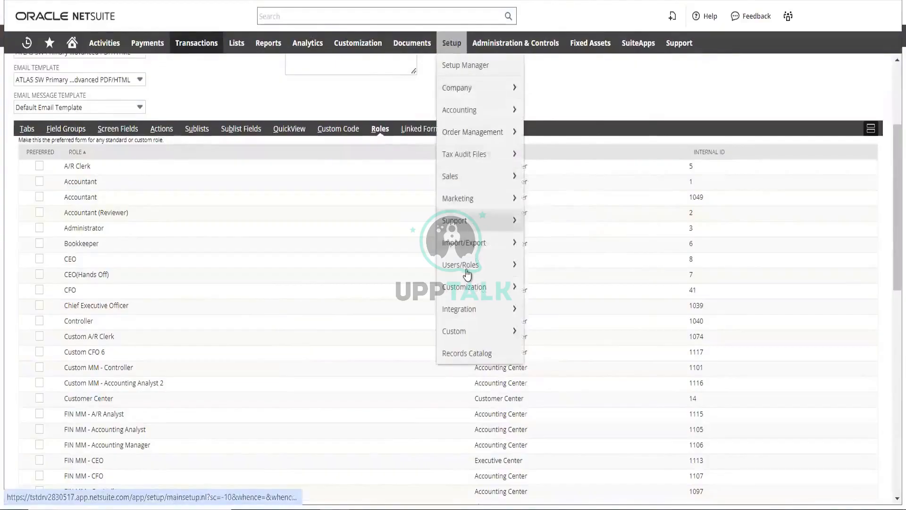
{"action": "mouse_move", "coordinate": [460, 264]}
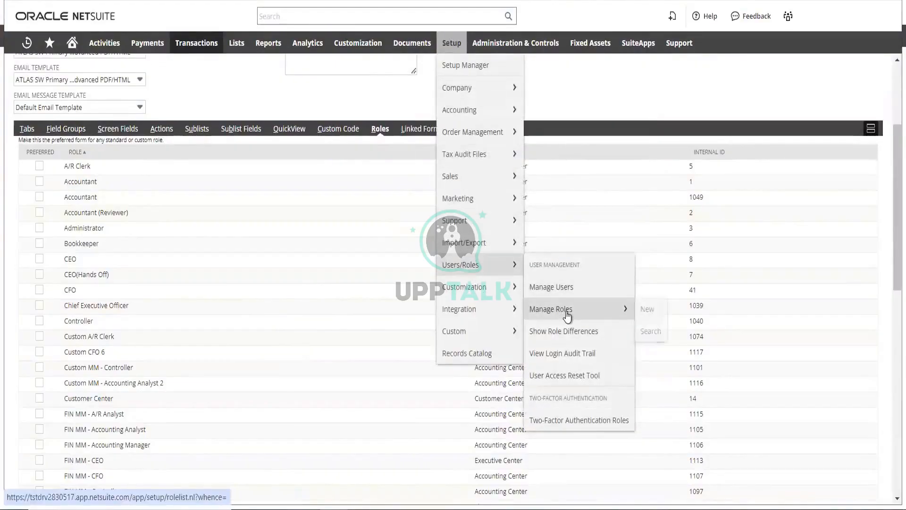
{"action": "mouse_move", "coordinate": [567, 315]}
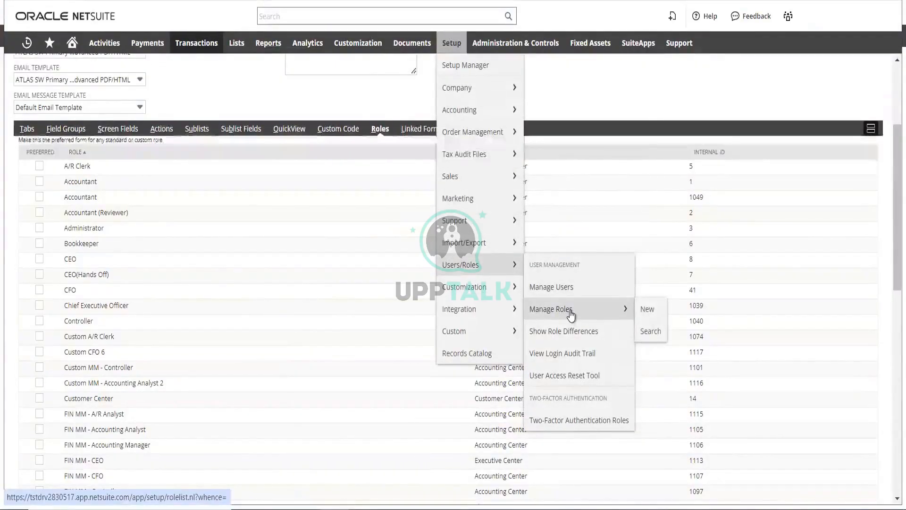
{"action": "right_click", "coordinate": [569, 316]}
{"action": "left_click", "coordinate": [588, 326]}
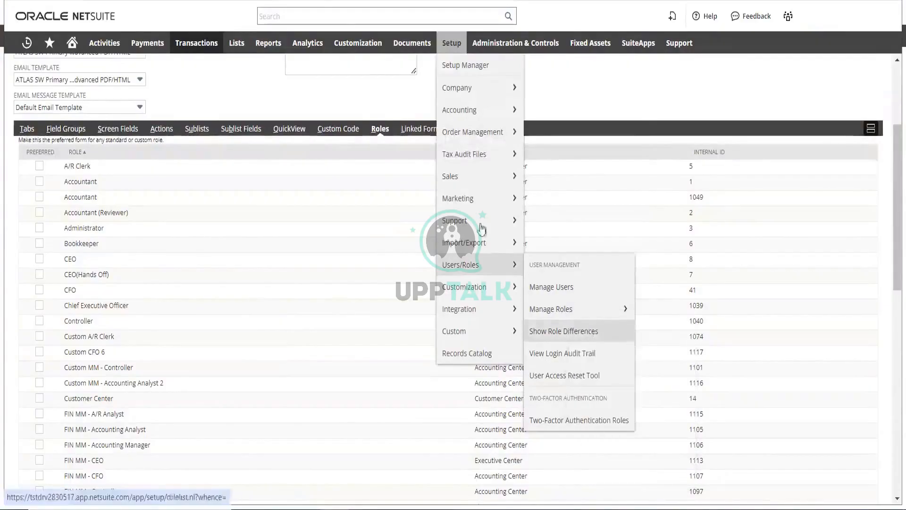
Look through the roles on the Manage Roles page and open the custom Controller role for editing
{"action": "left_click", "coordinate": [265, 0]}
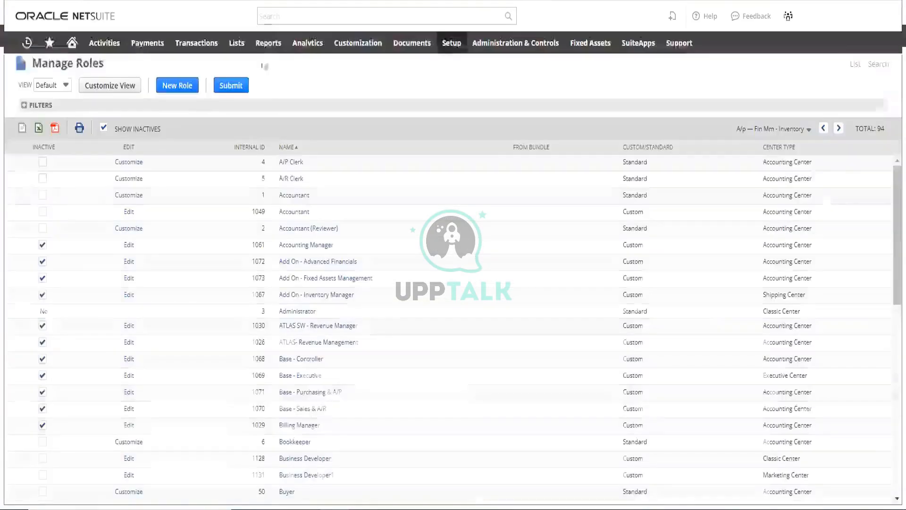
{"action": "scroll", "coordinate": [241, 255], "scroll_direction": "down", "scroll_amount": 2}
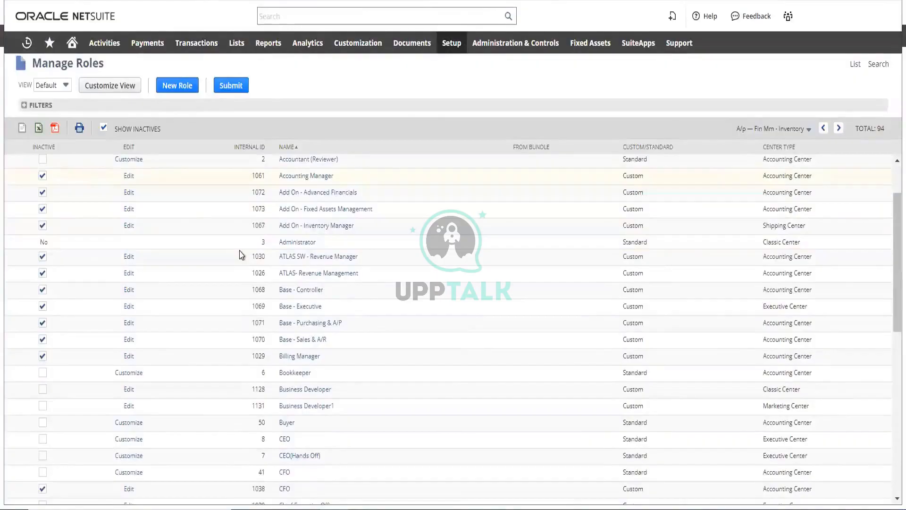
{"action": "scroll", "coordinate": [239, 255], "scroll_direction": "down", "scroll_amount": 2}
{"action": "scroll", "coordinate": [240, 255], "scroll_direction": "up", "scroll_amount": 4}
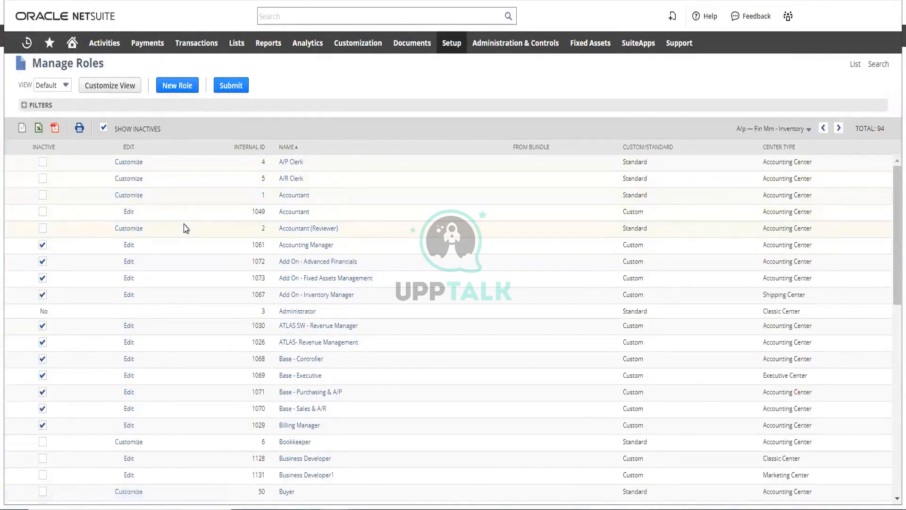
{"action": "scroll", "coordinate": [194, 225], "scroll_direction": "down", "scroll_amount": 5}
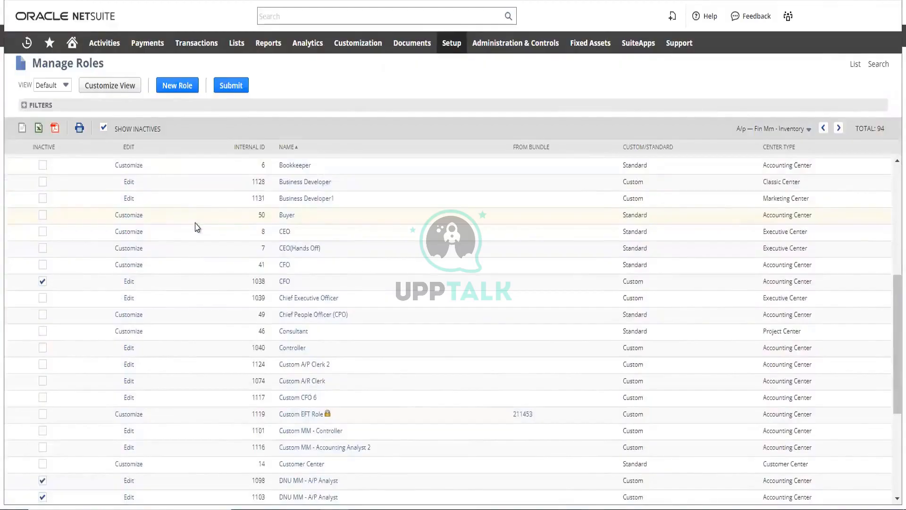
{"action": "scroll", "coordinate": [197, 228], "scroll_direction": "down", "scroll_amount": 4}
{"action": "scroll", "coordinate": [197, 232], "scroll_direction": "up", "scroll_amount": 1}
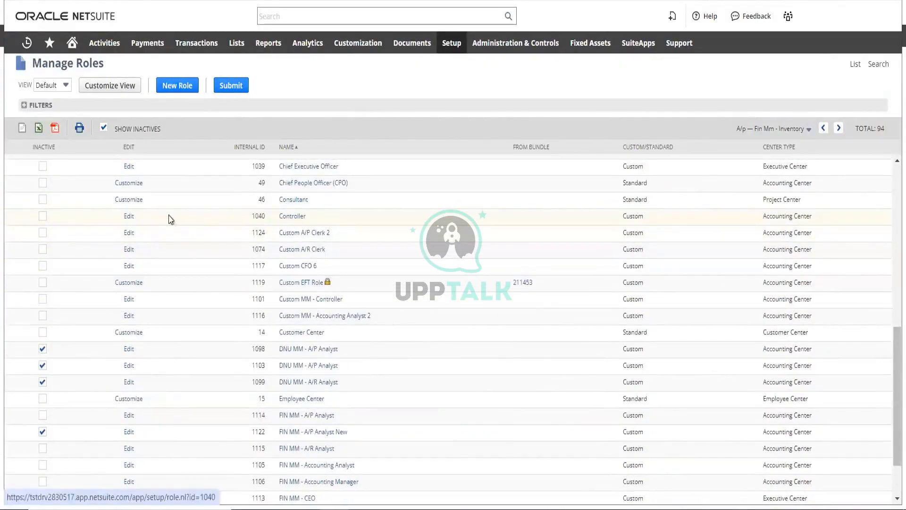
{"action": "left_click", "coordinate": [130, 217]}
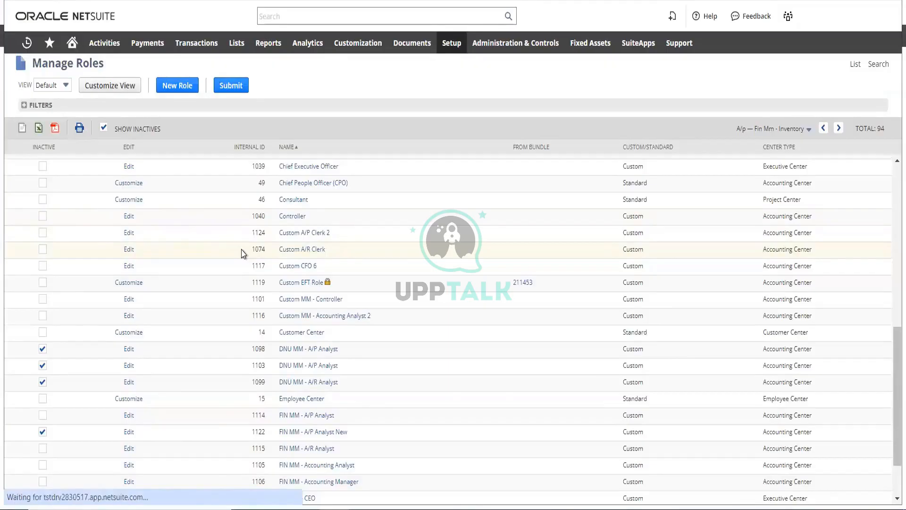
Set the Controller role's Sales Order transaction permission level to View and review its other transaction permissions
{"action": "scroll", "coordinate": [368, 236], "scroll_direction": "down", "scroll_amount": 15}
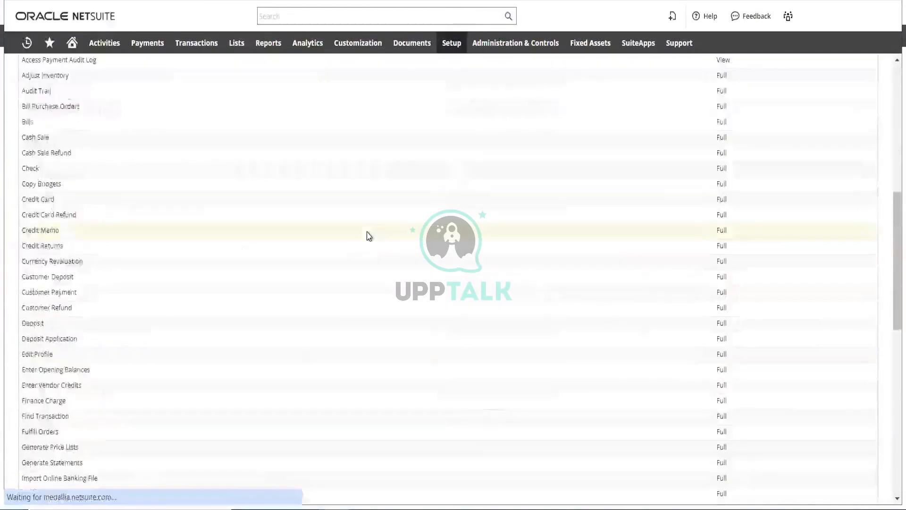
{"action": "scroll", "coordinate": [343, 239], "scroll_direction": "up", "scroll_amount": 6}
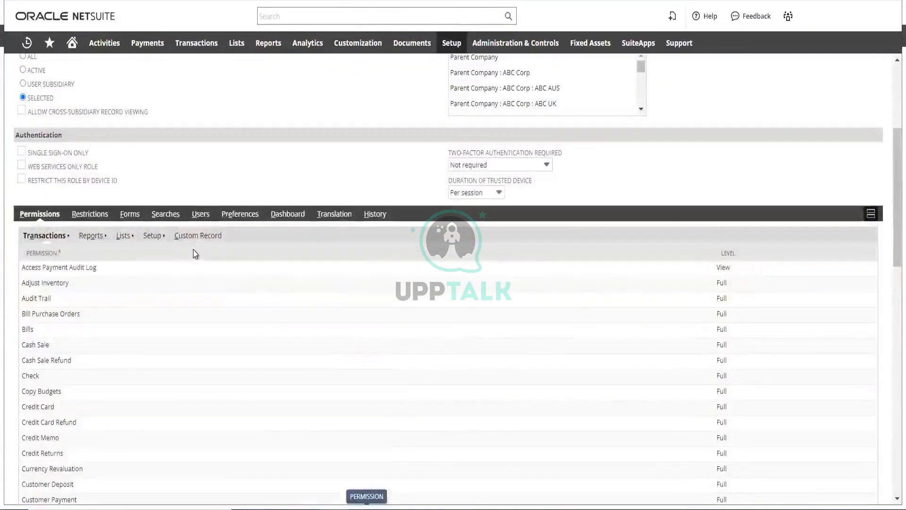
{"action": "scroll", "coordinate": [339, 301], "scroll_direction": "down", "scroll_amount": 15}
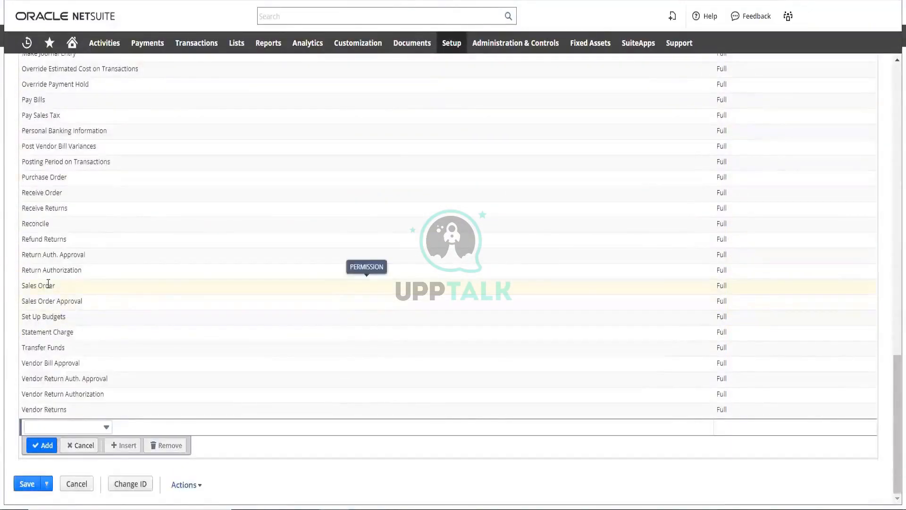
{"action": "left_click", "coordinate": [720, 286]}
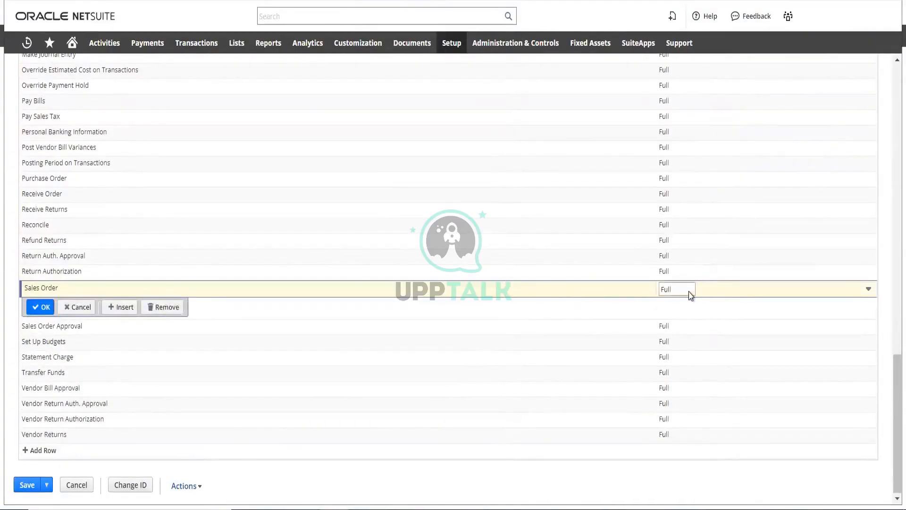
{"action": "left_click", "coordinate": [868, 292]}
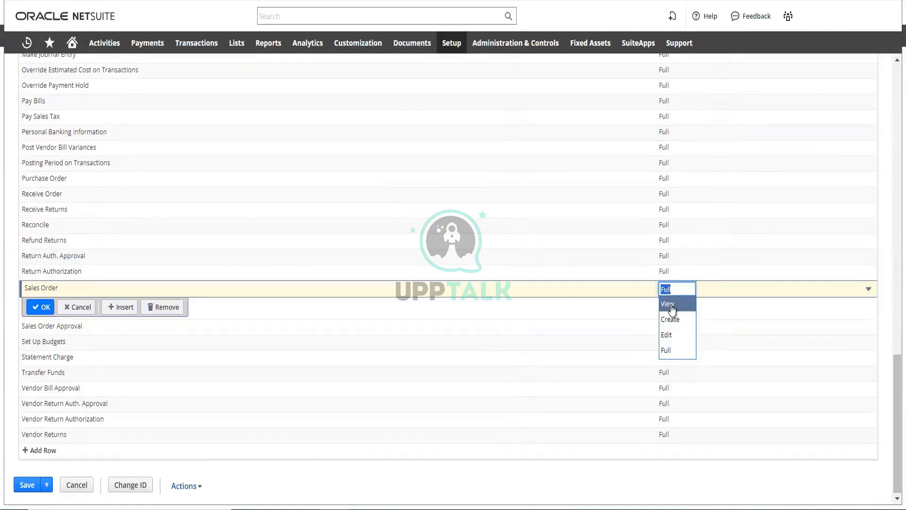
{"action": "left_click", "coordinate": [674, 310]}
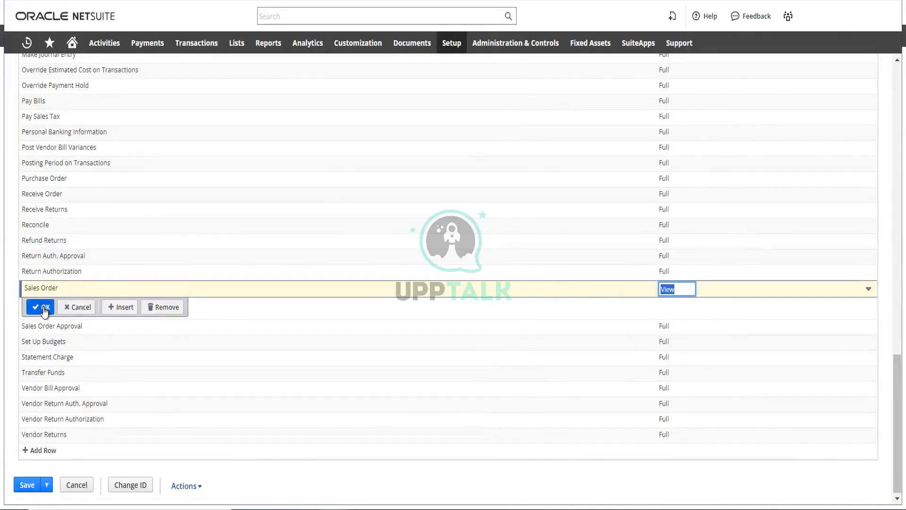
{"action": "scroll", "coordinate": [603, 304], "scroll_direction": "up", "scroll_amount": 3}
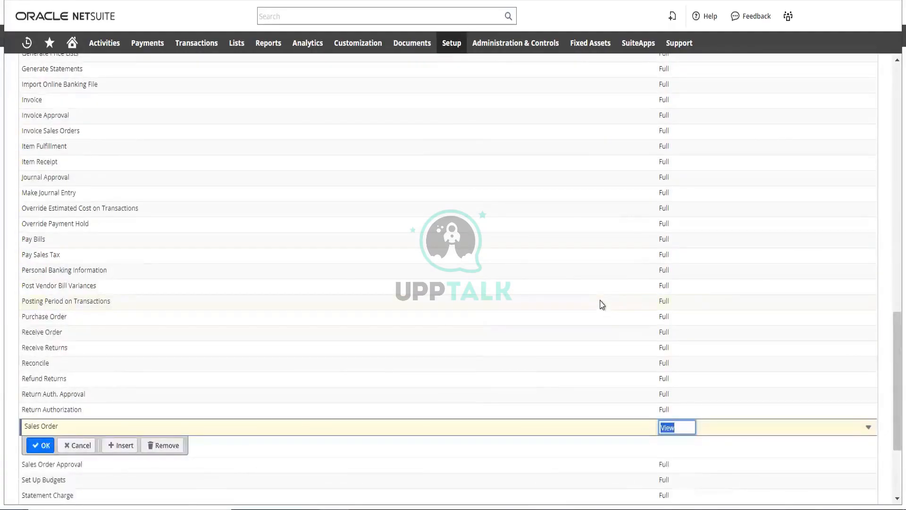
{"action": "scroll", "coordinate": [588, 300], "scroll_direction": "up", "scroll_amount": 4}
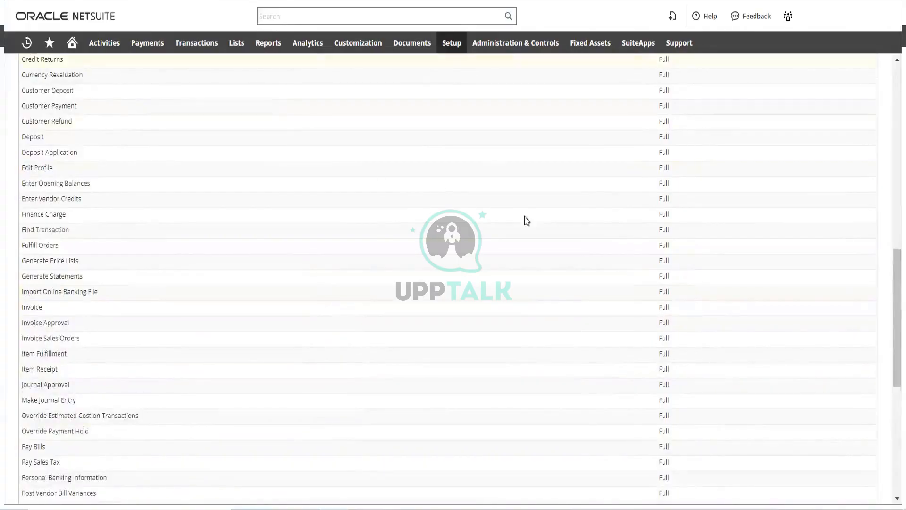
{"action": "scroll", "coordinate": [576, 250], "scroll_direction": "down", "scroll_amount": 2}
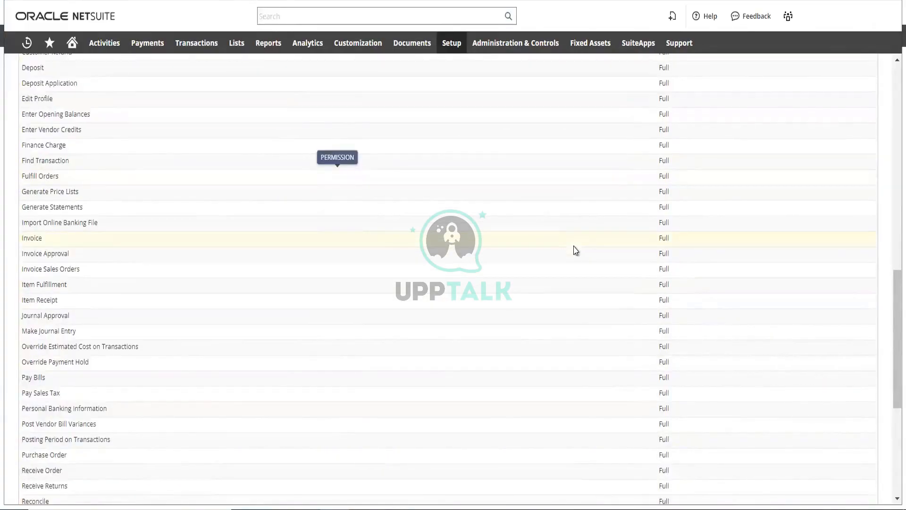
{"action": "scroll", "coordinate": [576, 250], "scroll_direction": "down", "scroll_amount": 2}
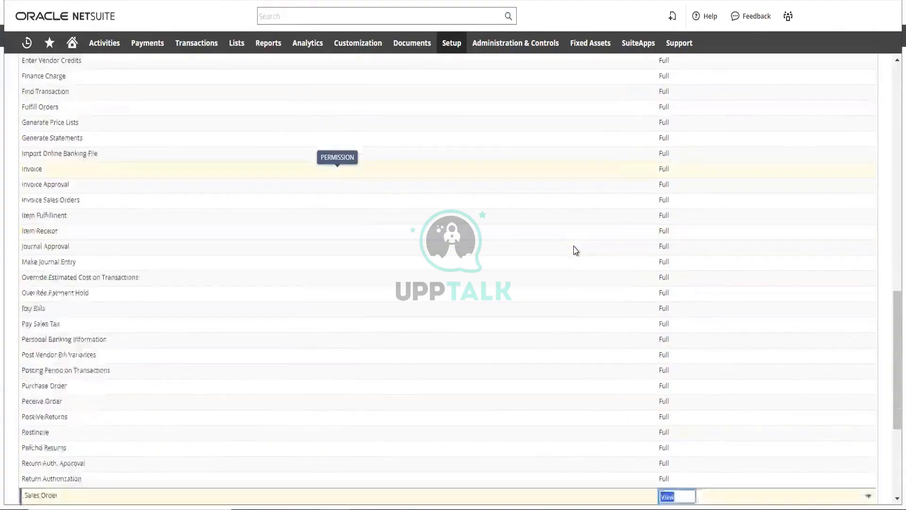
{"action": "scroll", "coordinate": [576, 250], "scroll_direction": "down", "scroll_amount": 4}
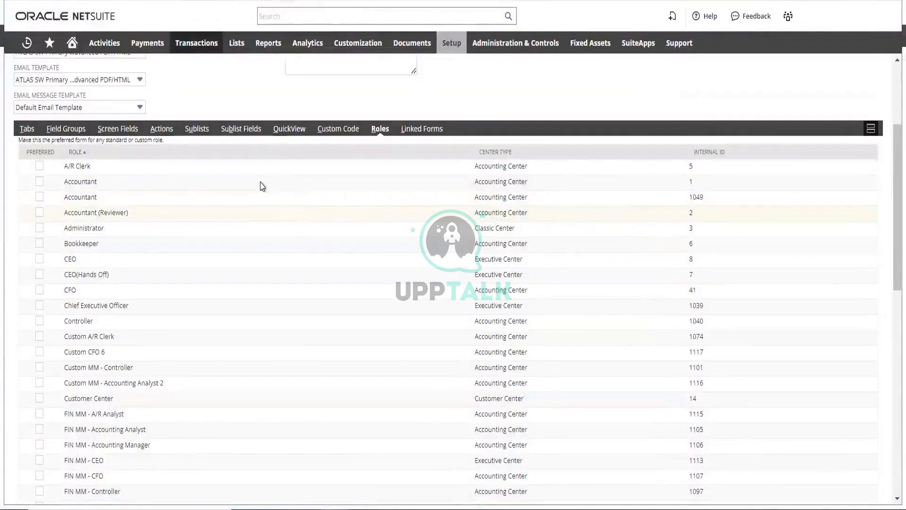
Return to the Custom Sales Order form and examine its header settings and the full list of roles it can be preferred for
{"action": "scroll", "coordinate": [259, 186], "scroll_direction": "up", "scroll_amount": 3}
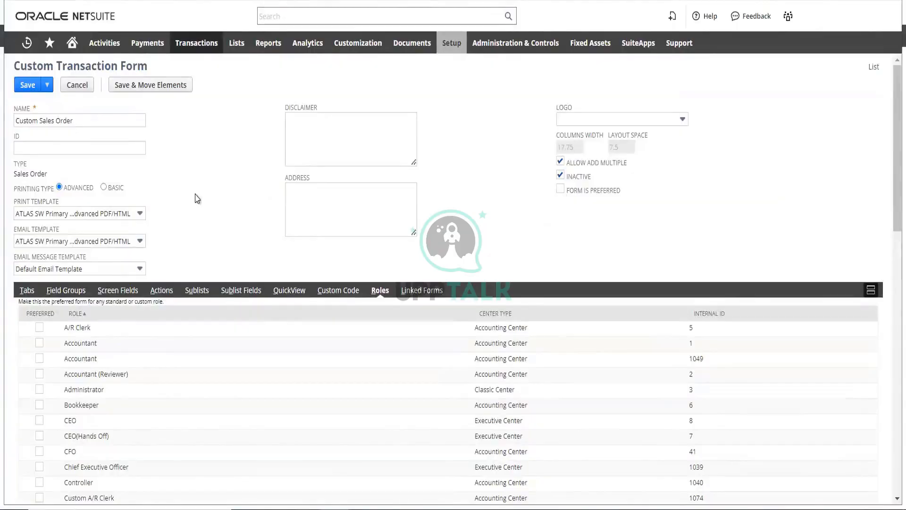
{"action": "scroll", "coordinate": [197, 199], "scroll_direction": "down", "scroll_amount": 3}
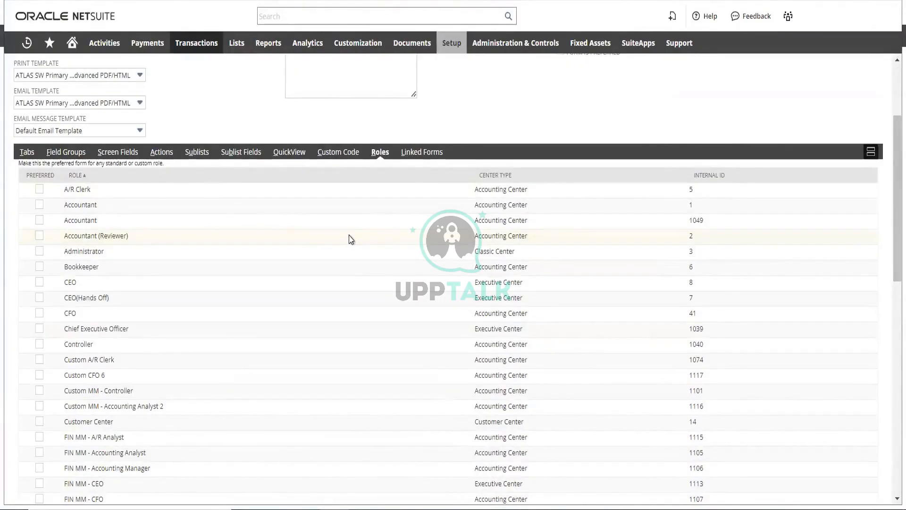
{"action": "scroll", "coordinate": [340, 224], "scroll_direction": "up", "scroll_amount": 3}
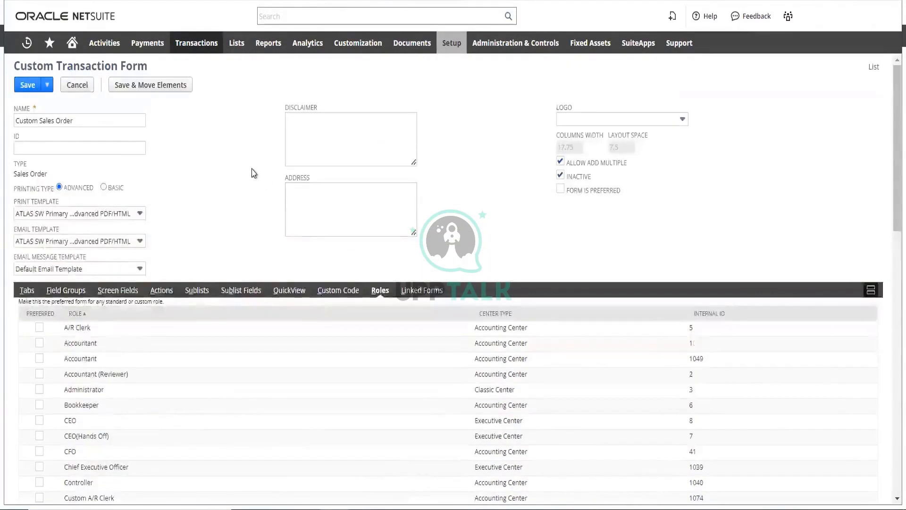
{"action": "scroll", "coordinate": [254, 173], "scroll_direction": "down", "scroll_amount": 4}
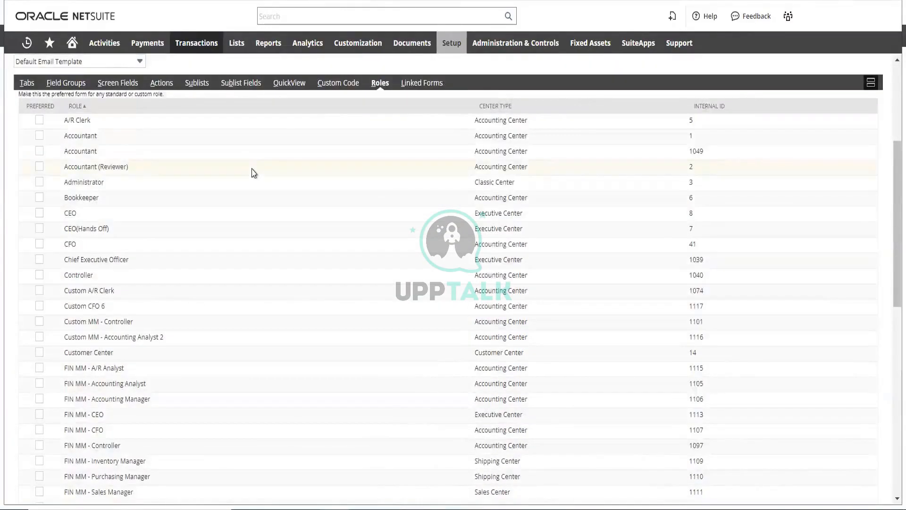
{"action": "scroll", "coordinate": [255, 174], "scroll_direction": "down", "scroll_amount": 3}
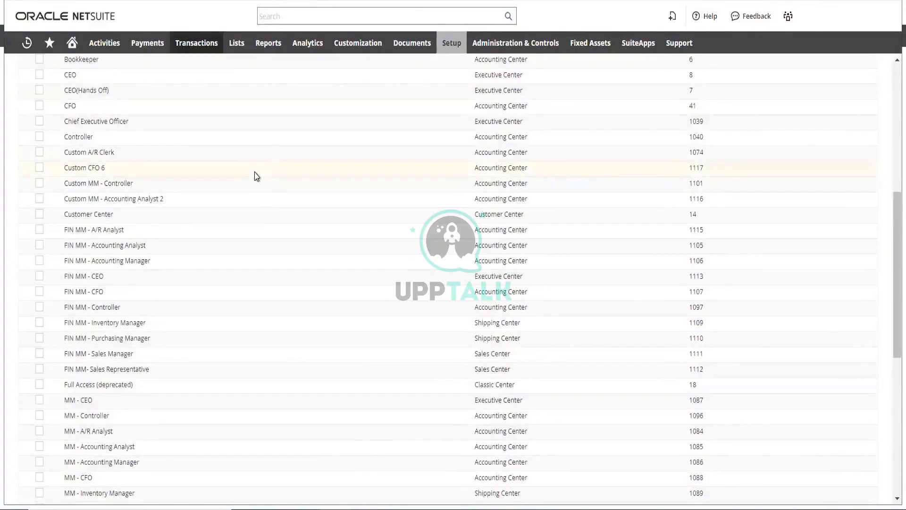
{"action": "scroll", "coordinate": [257, 176], "scroll_direction": "down", "scroll_amount": 2}
{"action": "scroll", "coordinate": [256, 178], "scroll_direction": "down", "scroll_amount": 5}
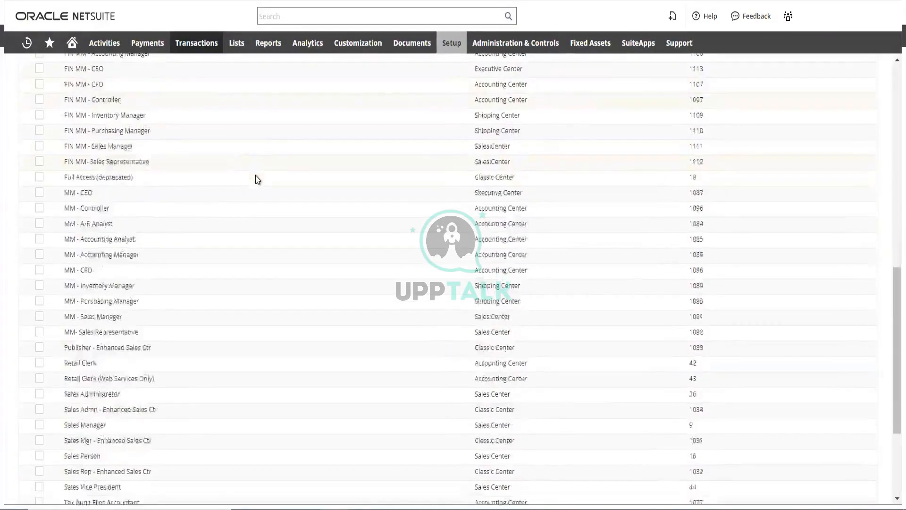
{"action": "scroll", "coordinate": [259, 180], "scroll_direction": "down", "scroll_amount": 2}
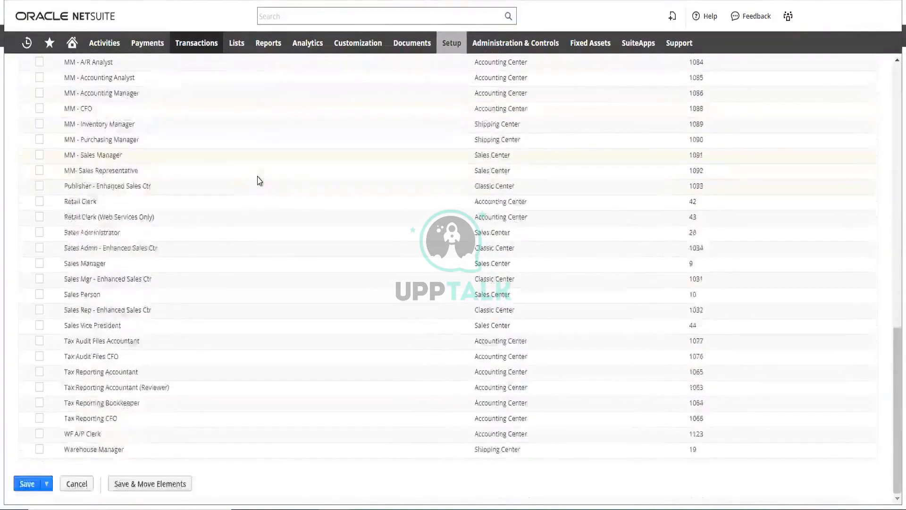
{"action": "scroll", "coordinate": [259, 181], "scroll_direction": "up", "scroll_amount": 3}
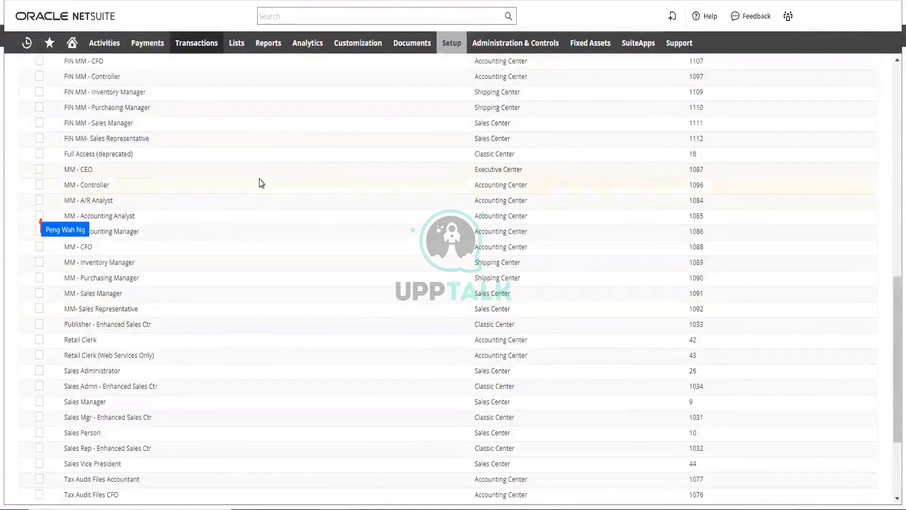
{"action": "scroll", "coordinate": [228, 185], "scroll_direction": "up", "scroll_amount": 6}
{"action": "scroll", "coordinate": [226, 189], "scroll_direction": "up", "scroll_amount": 2}
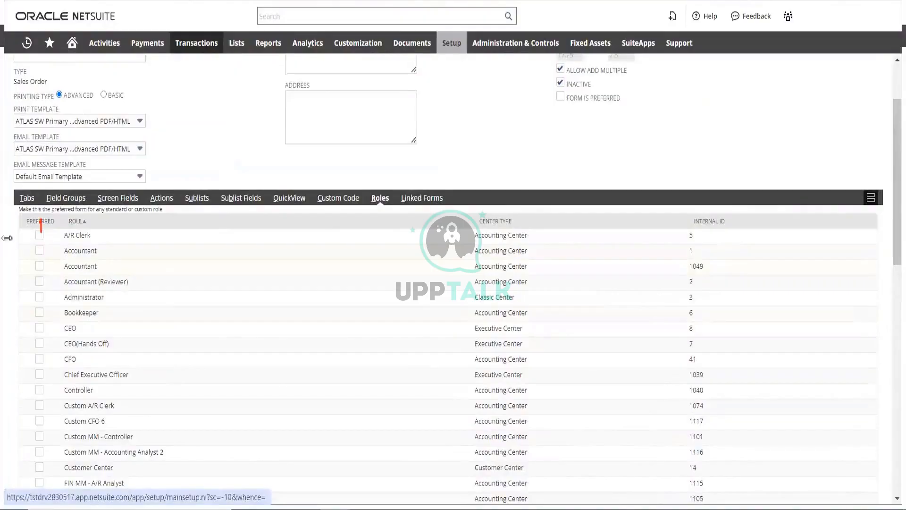
Make the custom sales order form preferred for the A/R Clerk role and both Accountant roles, and save the form
{"action": "left_click", "coordinate": [38, 235]}
{"action": "left_click", "coordinate": [39, 251]}
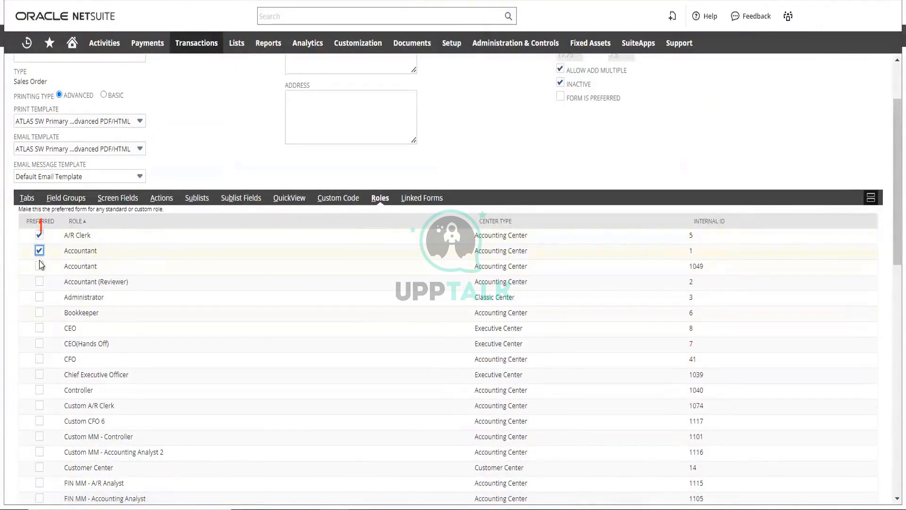
{"action": "left_click", "coordinate": [39, 266]}
{"action": "scroll", "coordinate": [225, 246], "scroll_direction": "down", "scroll_amount": 15}
{"action": "mouse_move", "coordinate": [29, 488]}
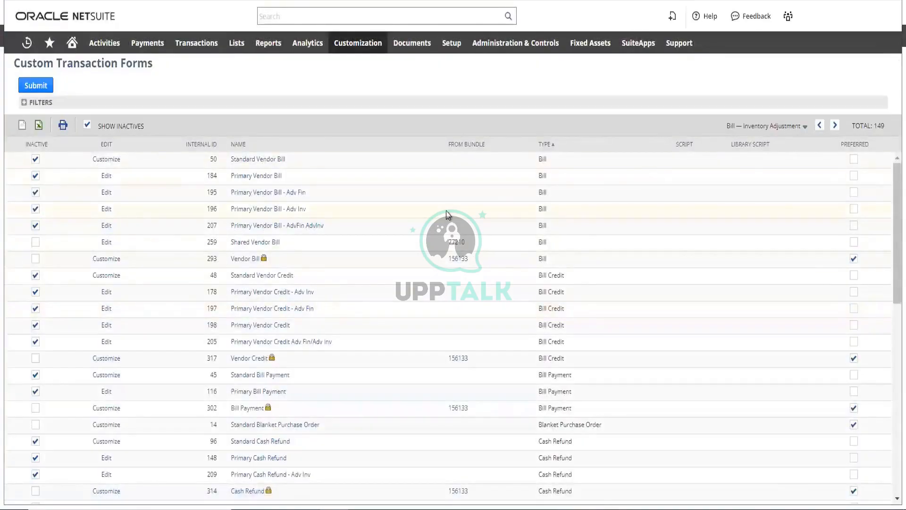
Look through the Custom Transaction Forms list, including the inactive and preferred settings, and submit it
{"action": "scroll", "coordinate": [439, 217], "scroll_direction": "down", "scroll_amount": 10}
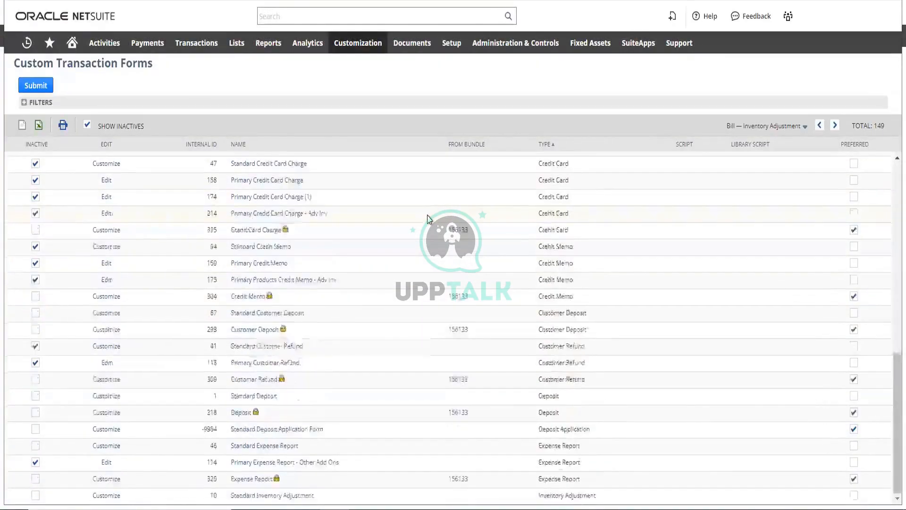
{"action": "scroll", "coordinate": [429, 218], "scroll_direction": "up", "scroll_amount": 5}
{"action": "scroll", "coordinate": [429, 218], "scroll_direction": "up", "scroll_amount": 5}
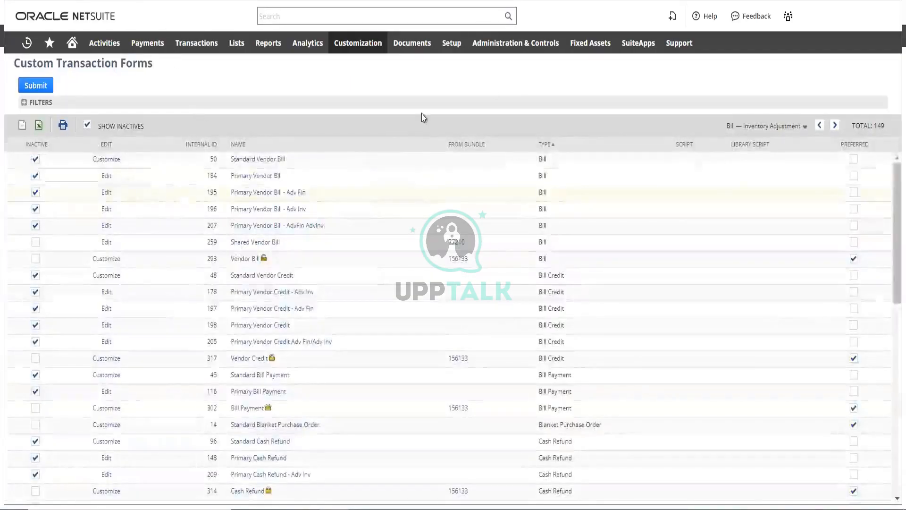
{"action": "left_click", "coordinate": [42, 93]}
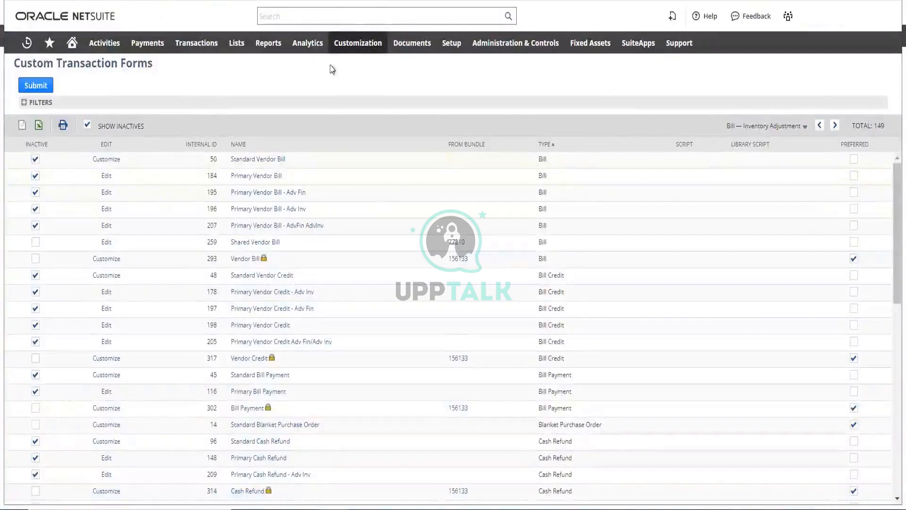
Open the 14 Above The Cloud sales order dated 25/10/2023 for viewing from the list of sales orders
{"action": "mouse_move", "coordinate": [196, 42]}
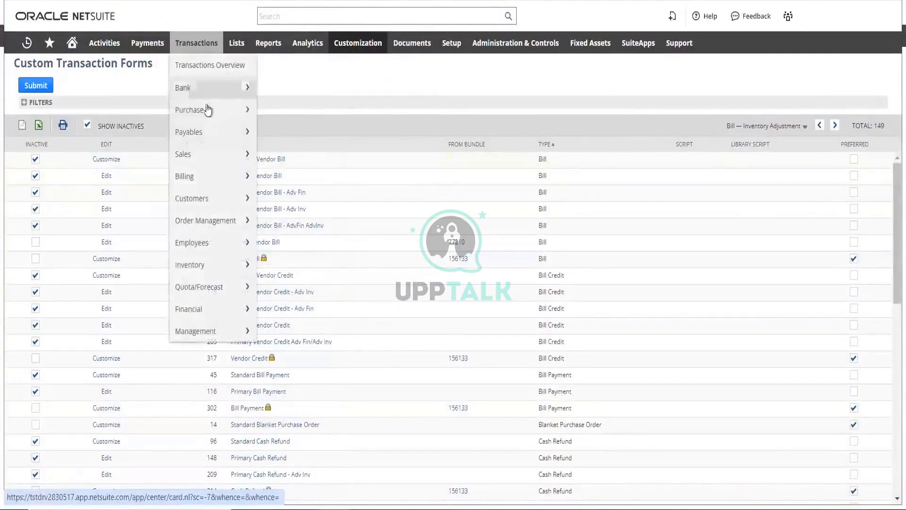
{"action": "mouse_move", "coordinate": [209, 155]}
{"action": "mouse_move", "coordinate": [313, 204]}
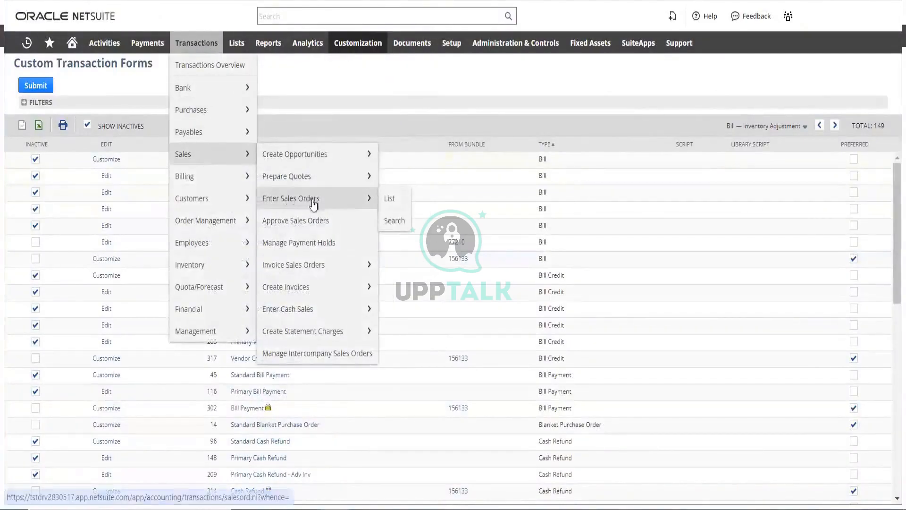
{"action": "left_click", "coordinate": [389, 206]}
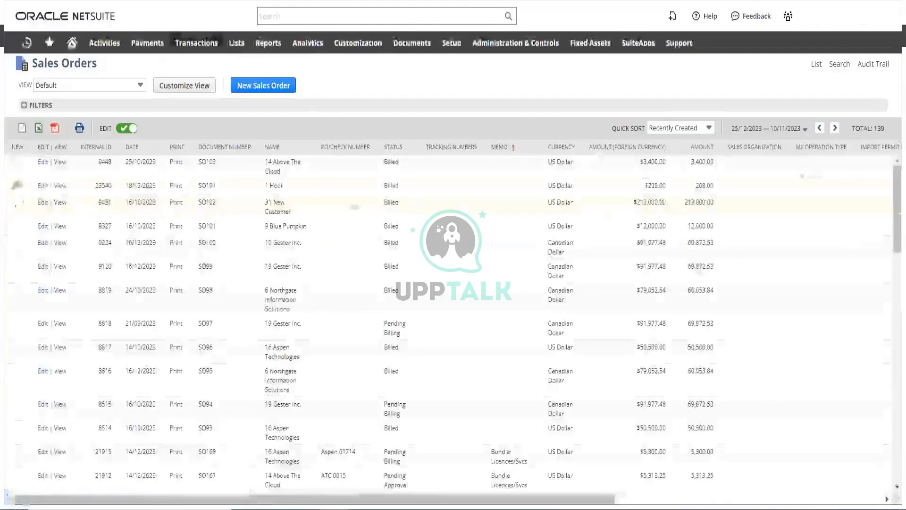
{"action": "left_click", "coordinate": [60, 165]}
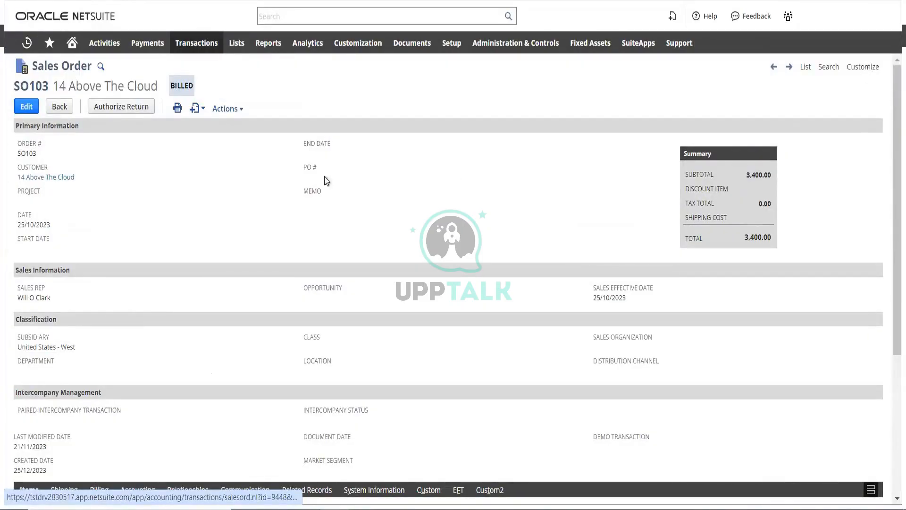
Look through the 14 Above The Cloud sales order's header fields and item lines
{"action": "scroll", "coordinate": [220, 172], "scroll_direction": "down", "scroll_amount": 5}
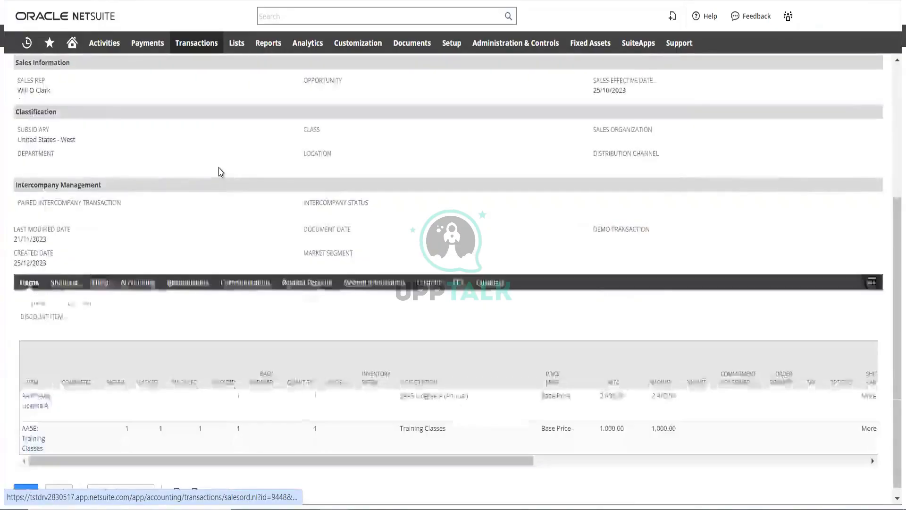
{"action": "scroll", "coordinate": [220, 171], "scroll_direction": "up", "scroll_amount": 5}
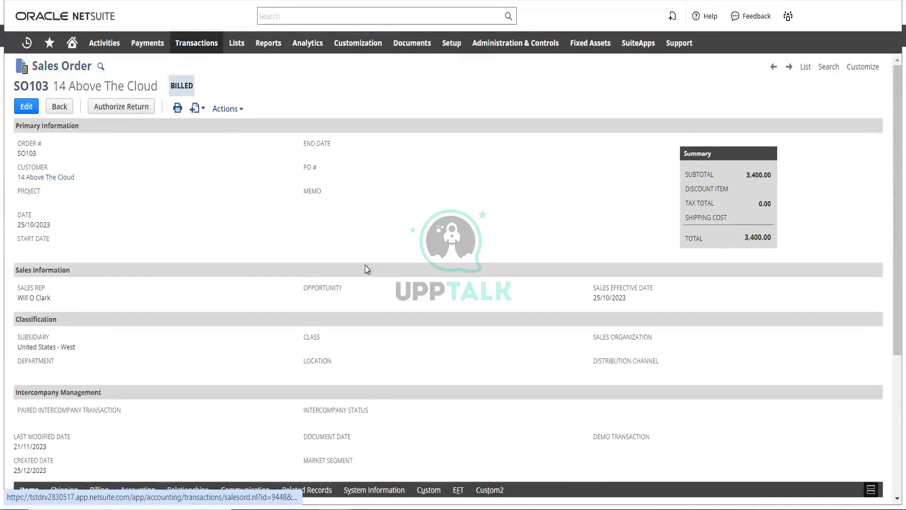
{"action": "scroll", "coordinate": [215, 245], "scroll_direction": "down", "scroll_amount": 3}
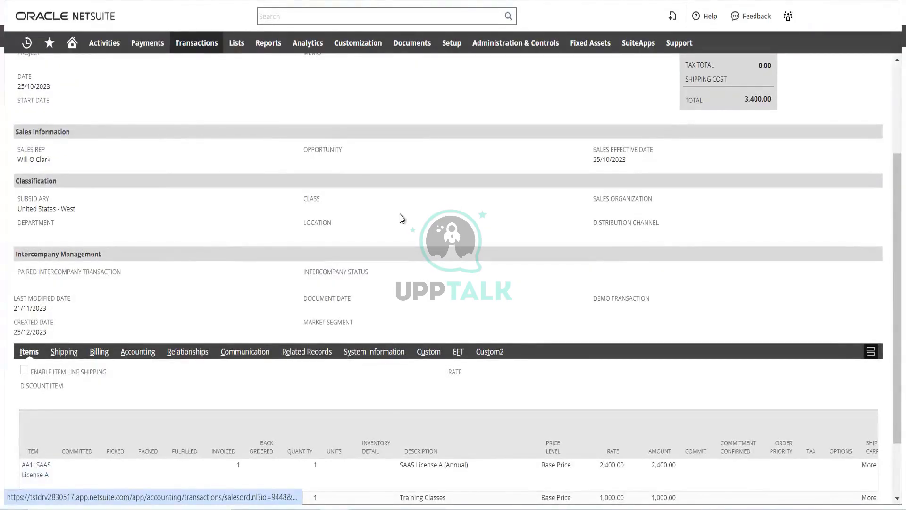
{"action": "scroll", "coordinate": [448, 214], "scroll_direction": "up", "scroll_amount": 3}
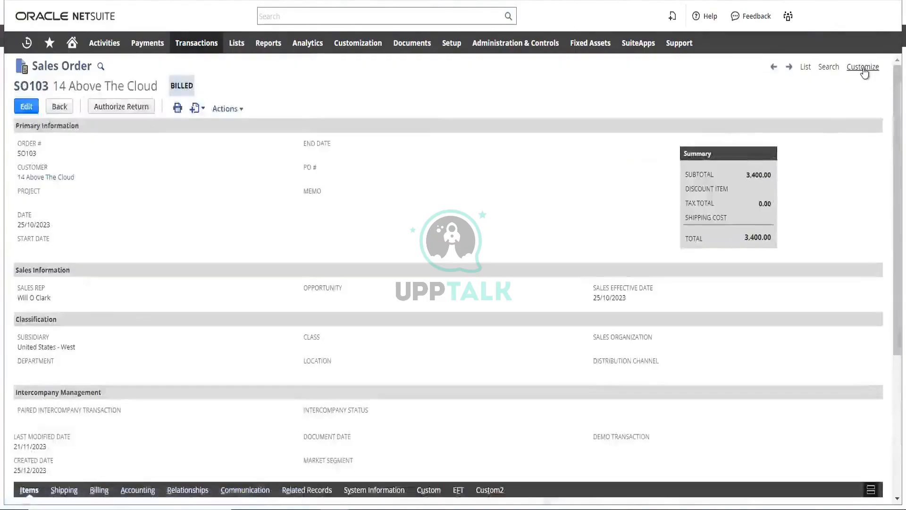
Open the sales order's form for customization and look through its main screen fields
{"action": "mouse_move", "coordinate": [863, 66]}
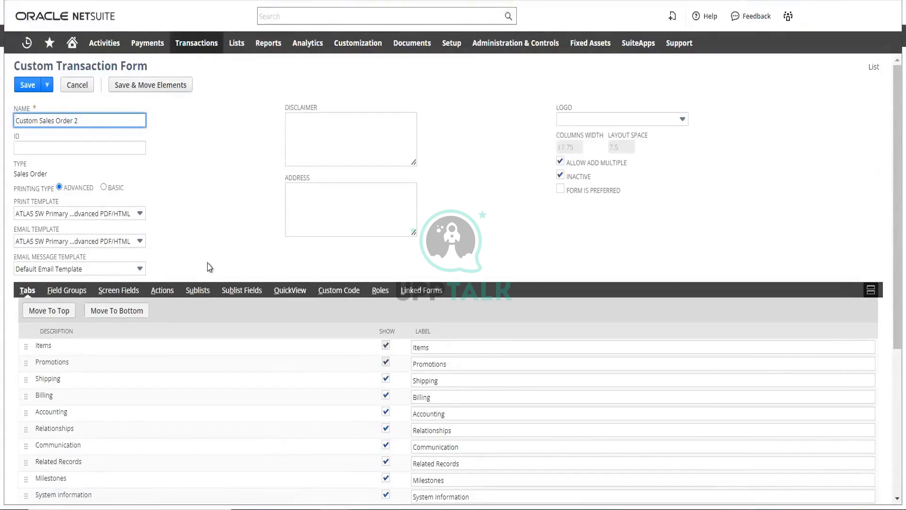
{"action": "scroll", "coordinate": [208, 265], "scroll_direction": "down", "scroll_amount": 3}
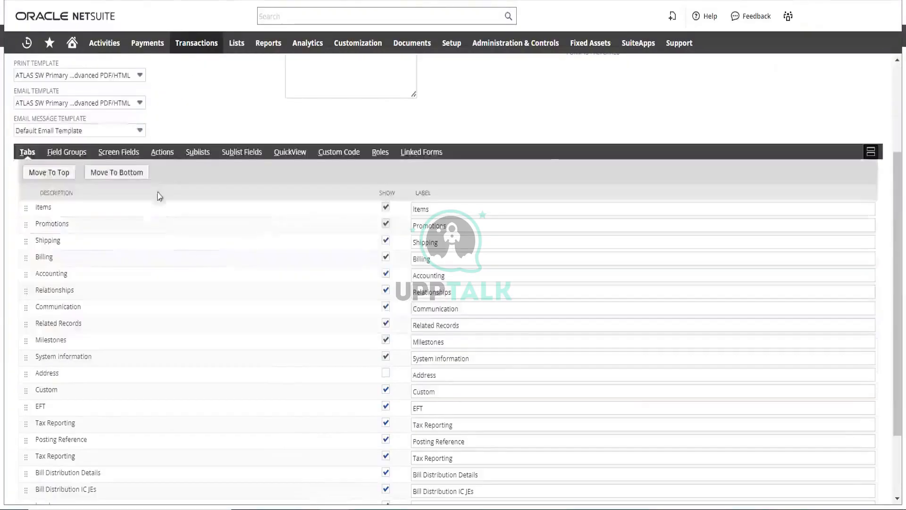
{"action": "left_click", "coordinate": [120, 153]}
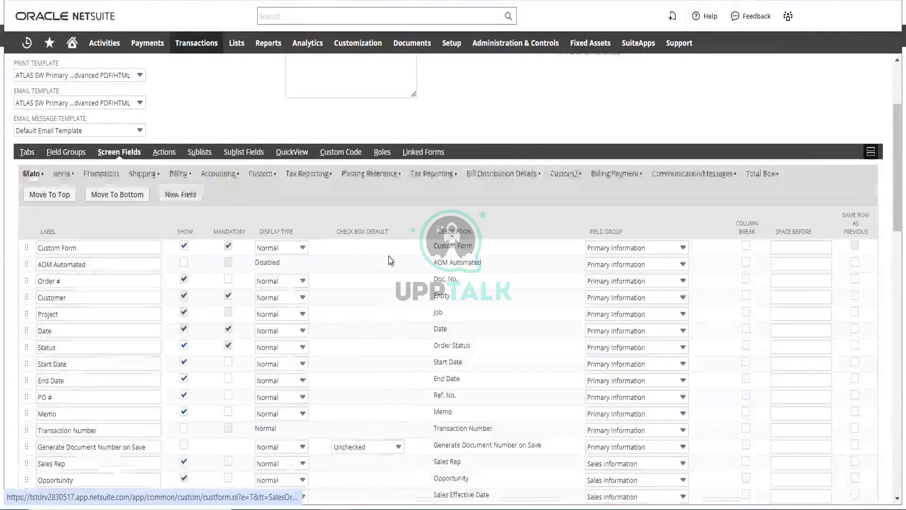
{"action": "scroll", "coordinate": [360, 289], "scroll_direction": "down", "scroll_amount": 15}
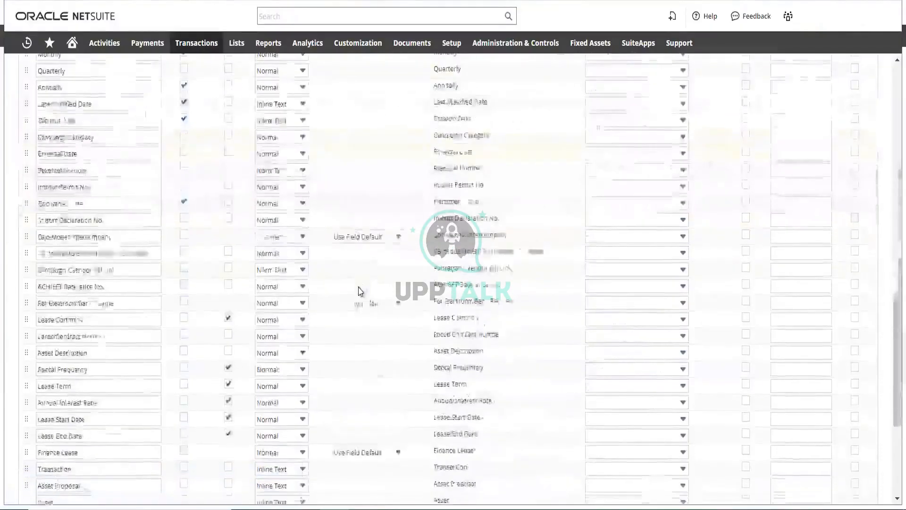
{"action": "scroll", "coordinate": [346, 294], "scroll_direction": "up", "scroll_amount": 15}
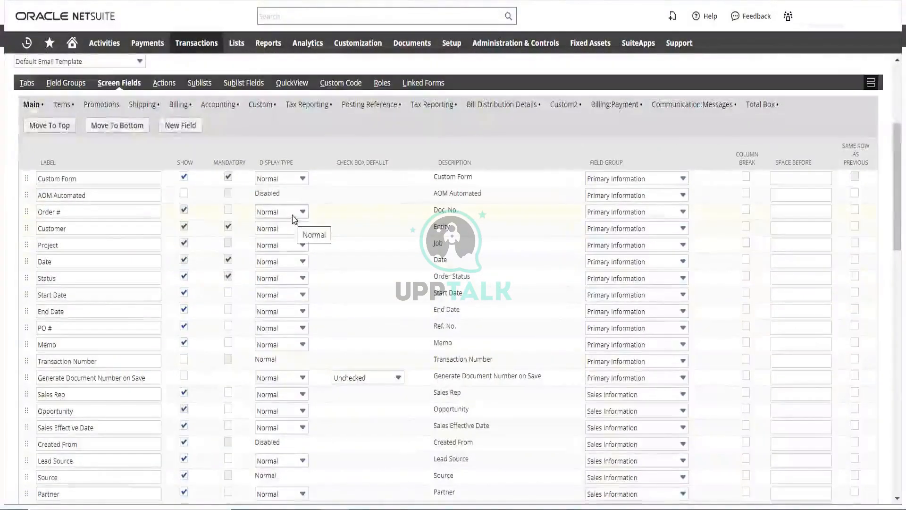
Examine the display type options for the Order # and demo transaction screen fields without changing them
{"action": "left_click", "coordinate": [297, 213]}
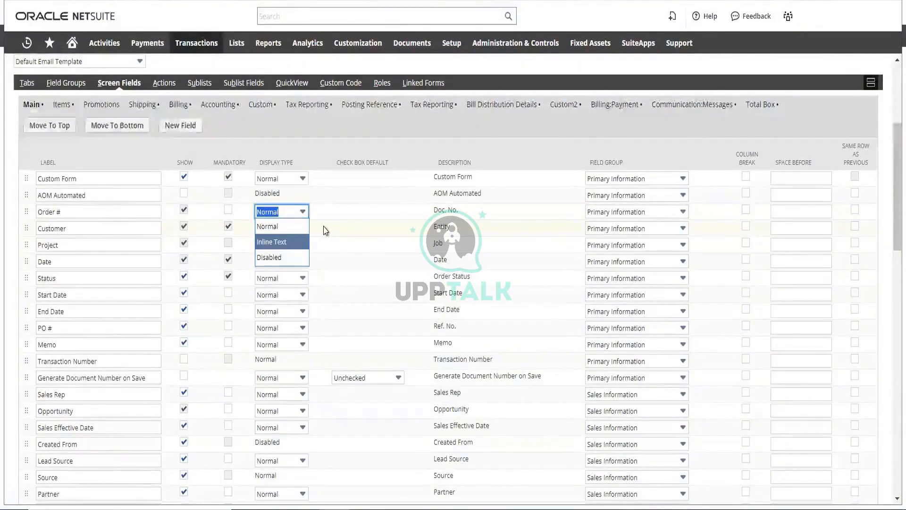
{"action": "scroll", "coordinate": [338, 234], "scroll_direction": "down", "scroll_amount": 4}
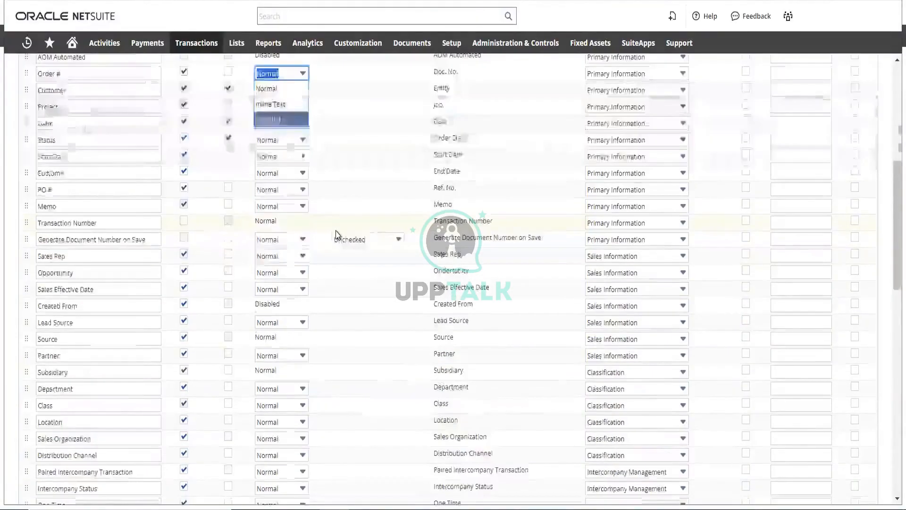
{"action": "scroll", "coordinate": [338, 235], "scroll_direction": "down", "scroll_amount": 14}
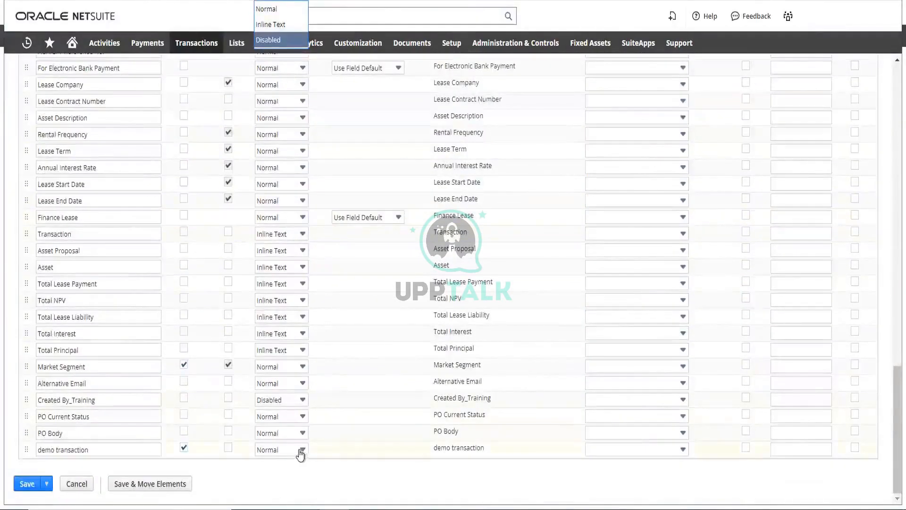
{"action": "left_click", "coordinate": [301, 451]}
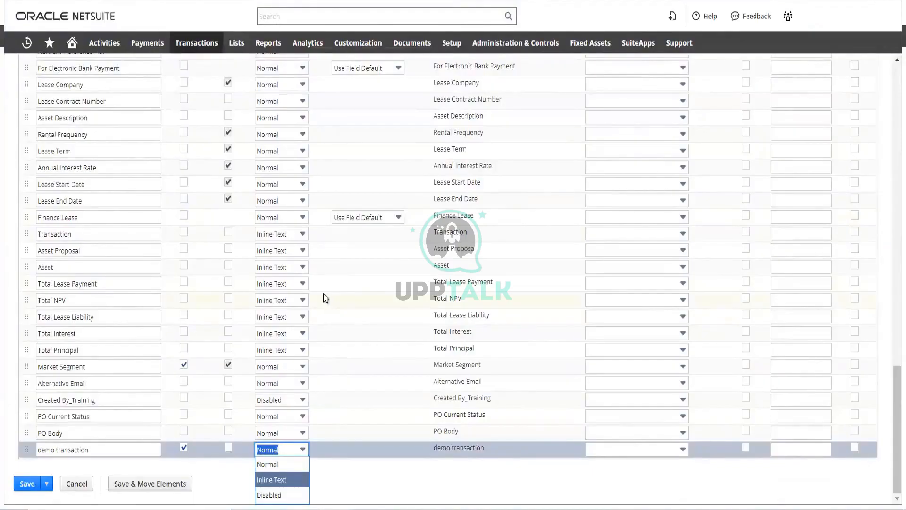
{"action": "scroll", "coordinate": [331, 296], "scroll_direction": "up", "scroll_amount": 20}
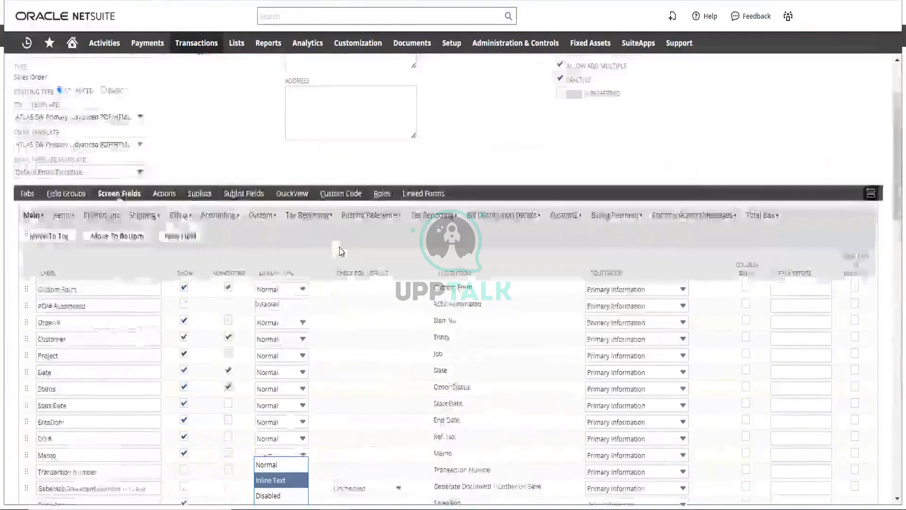
{"action": "scroll", "coordinate": [339, 248], "scroll_direction": "up", "scroll_amount": 3}
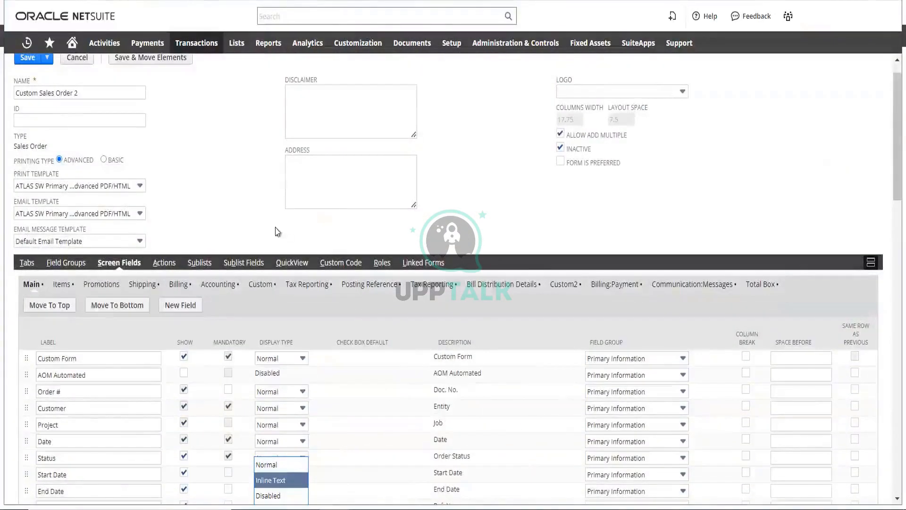
{"action": "left_click", "coordinate": [245, 202]}
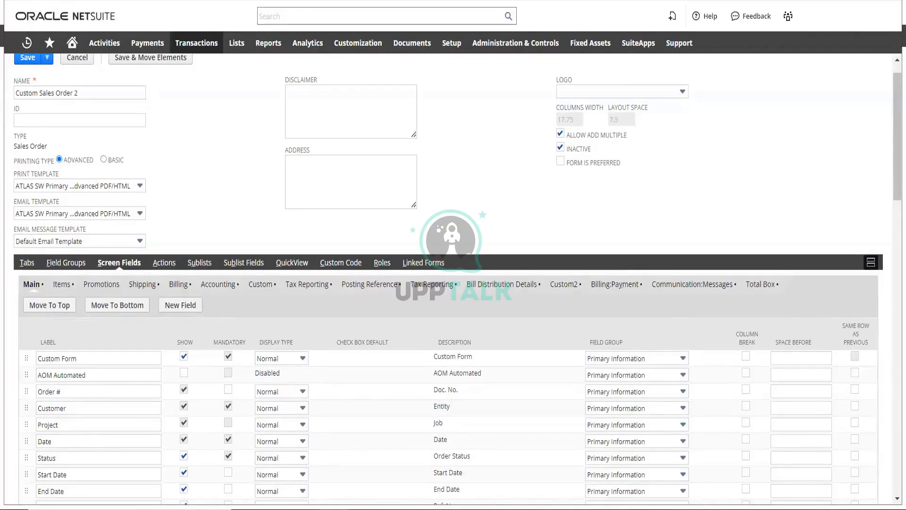
Open the Import Assistant for importing CSV records
{"action": "mouse_move", "coordinate": [424, 42]}
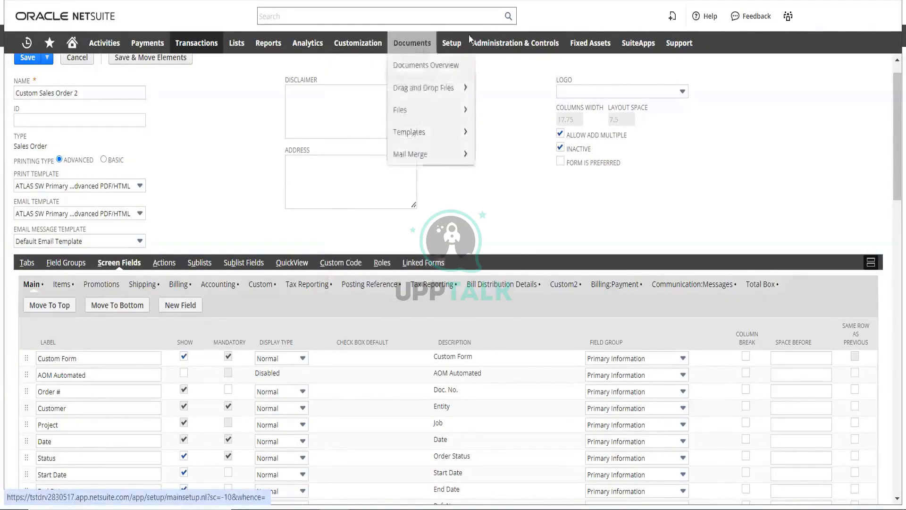
{"action": "mouse_move", "coordinate": [454, 45]}
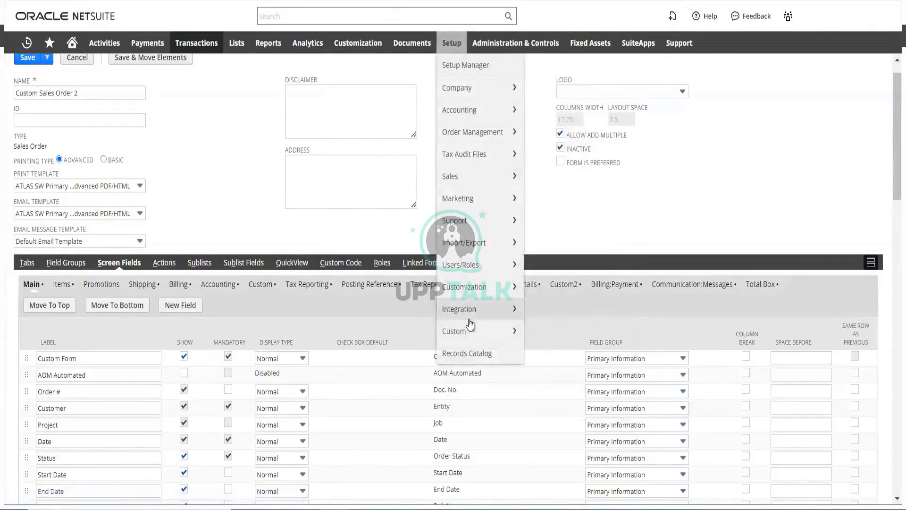
{"action": "mouse_move", "coordinate": [466, 253]}
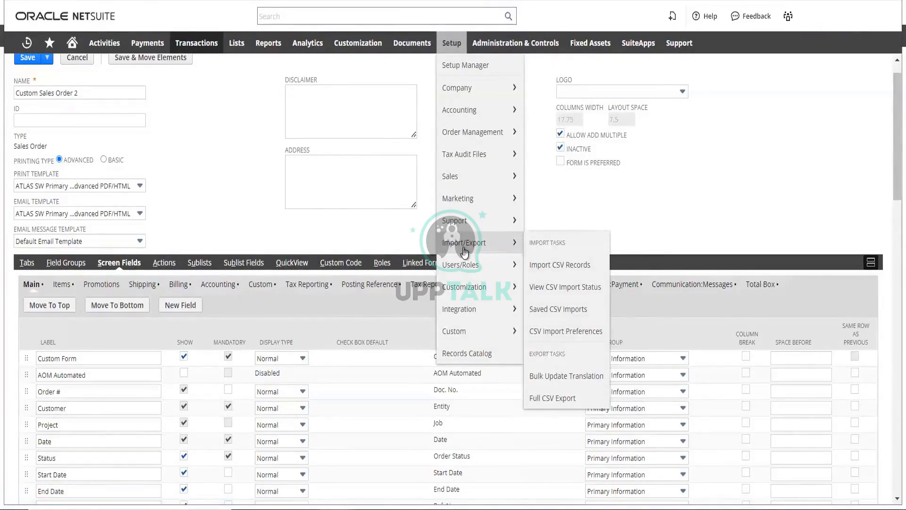
{"action": "left_click", "coordinate": [542, 266]}
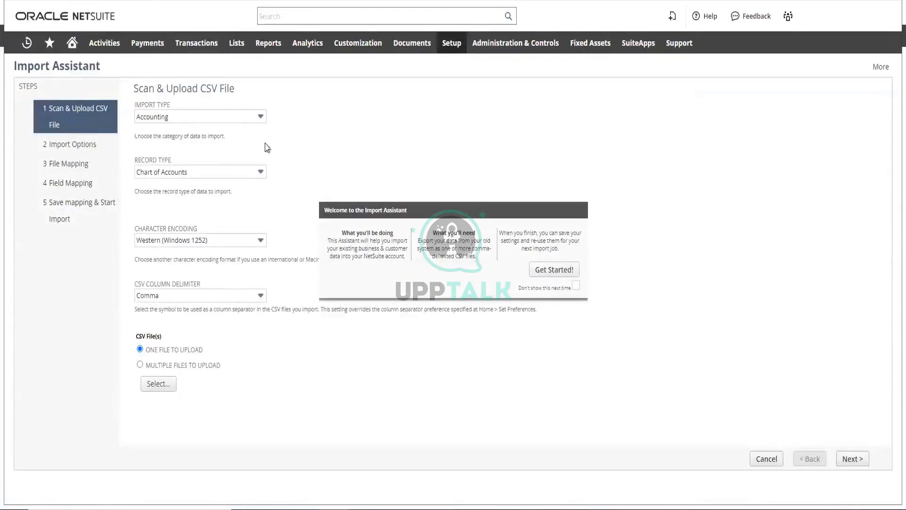
Set the import type to Transactions
{"action": "left_click", "coordinate": [251, 119]}
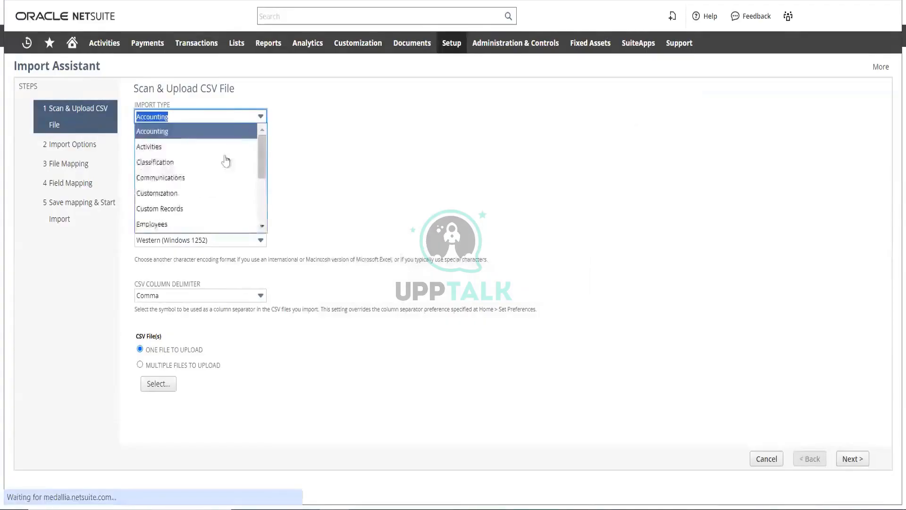
{"action": "scroll", "coordinate": [249, 226], "scroll_direction": "down", "scroll_amount": 3}
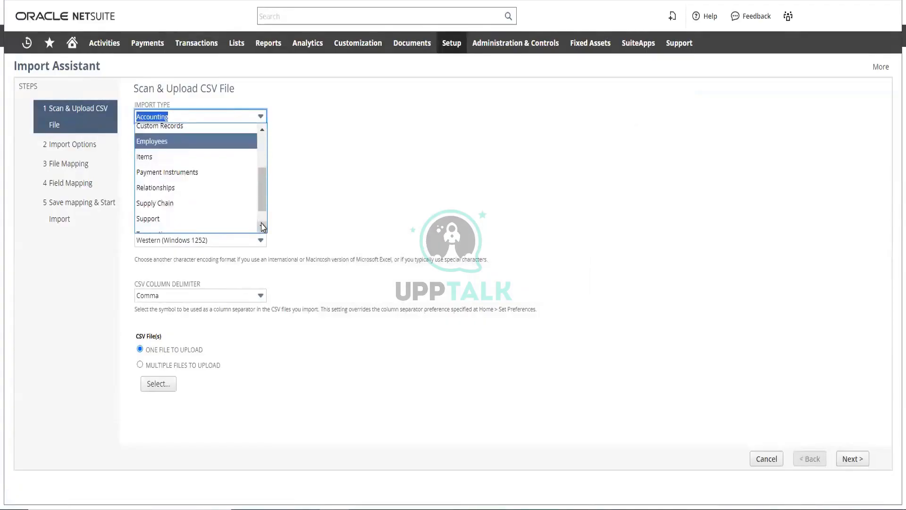
{"action": "mouse_move", "coordinate": [262, 209]}
{"action": "left_mouse_down"}
{"action": "mouse_move", "coordinate": [257, 151]}
{"action": "mouse_move", "coordinate": [263, 226]}
{"action": "left_mouse_up"}
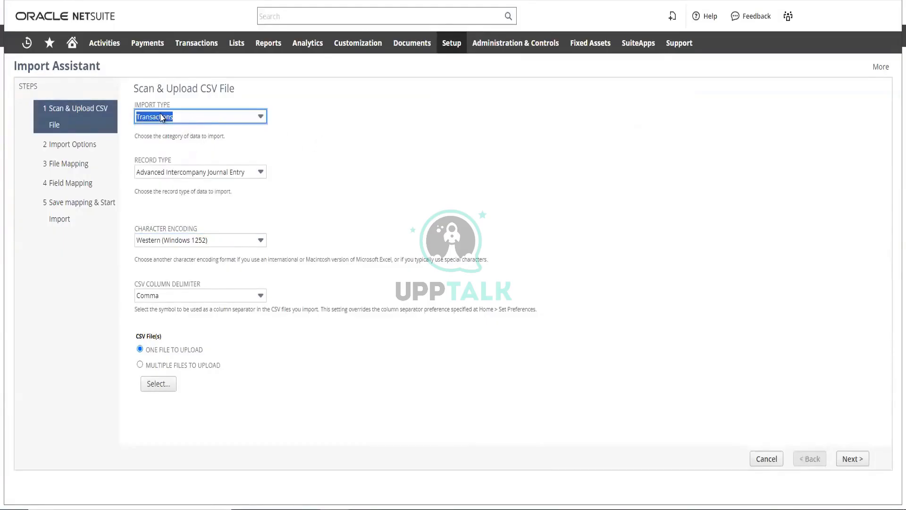
Look through the record types that can be imported for Transactions, leaving the record type as it is
{"action": "left_click", "coordinate": [237, 173]}
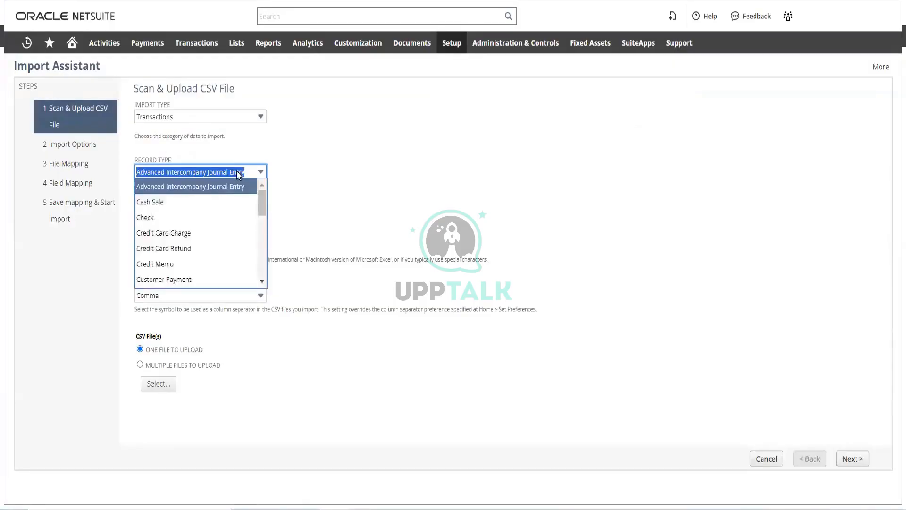
{"action": "left_click", "coordinate": [263, 285]}
{"action": "left_click", "coordinate": [262, 284]}
{"action": "left_click", "coordinate": [262, 284]}
{"action": "left_click", "coordinate": [263, 284]}
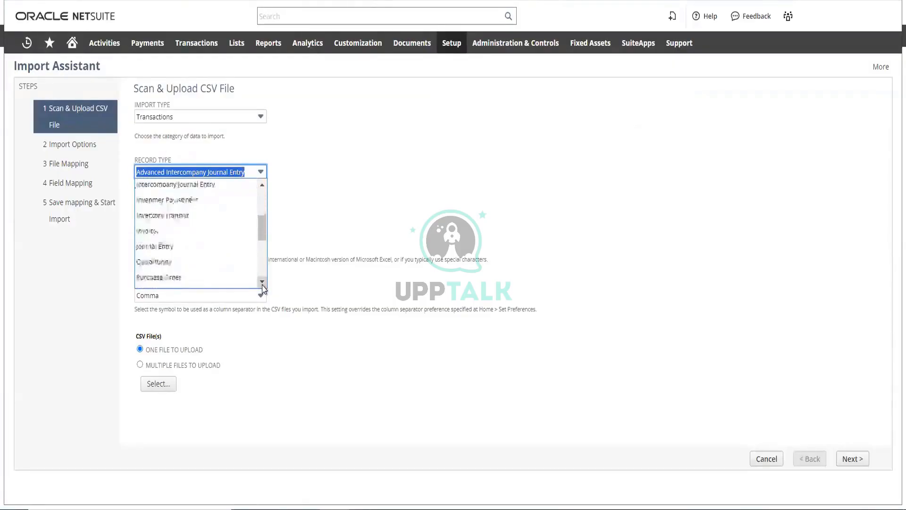
{"action": "left_click", "coordinate": [262, 285]}
{"action": "left_click", "coordinate": [262, 285]}
{"action": "left_click", "coordinate": [262, 285]}
{"action": "left_click", "coordinate": [262, 284]}
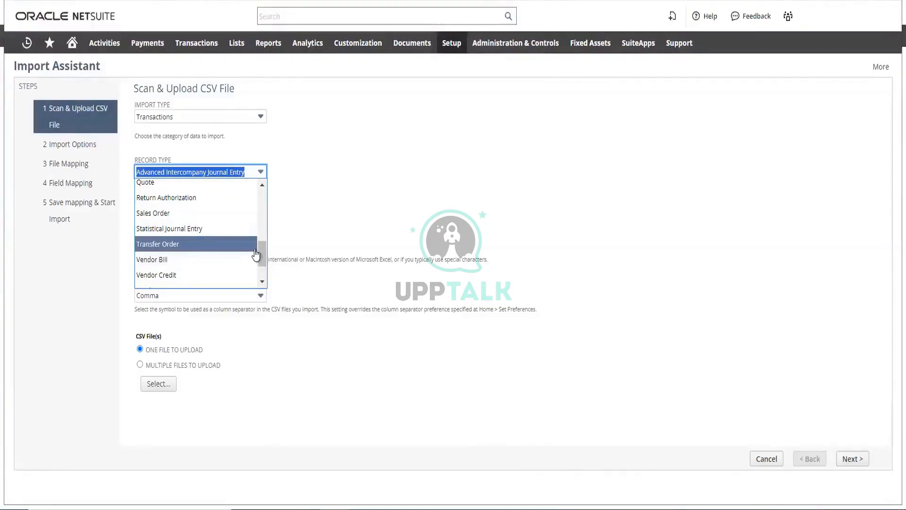
{"action": "left_click_drag", "start_coordinate": [263, 257], "coordinate": [263, 227]}
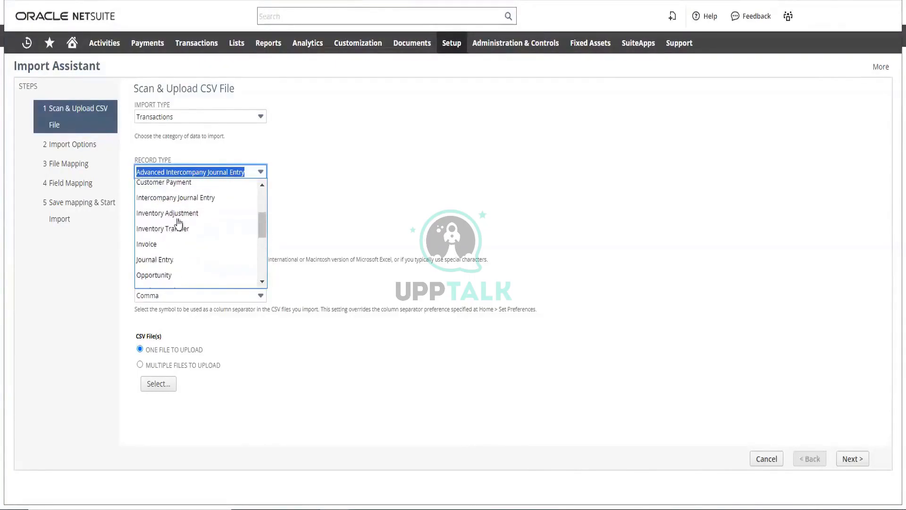
Look through the categories of data that can be imported and set the import type to Relationships
{"action": "left_click", "coordinate": [247, 119]}
{"action": "left_click", "coordinate": [247, 118]}
{"action": "left_click", "coordinate": [248, 119]}
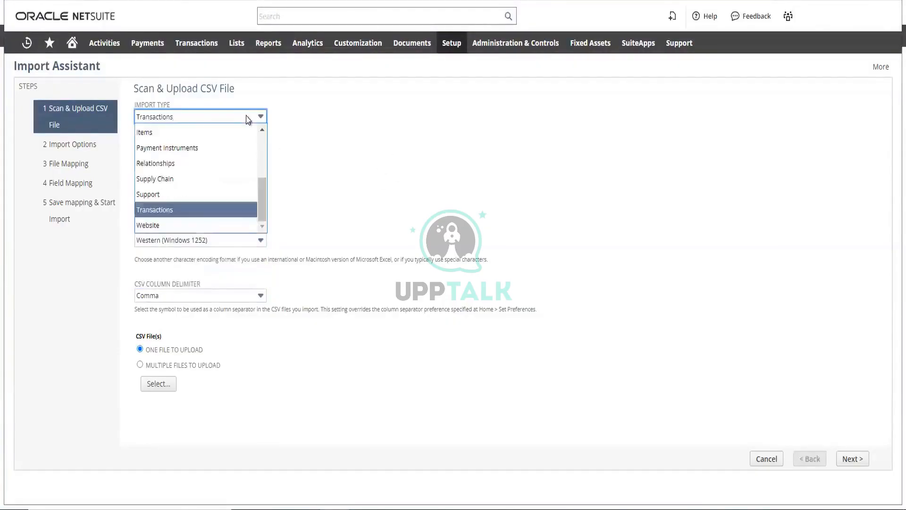
{"action": "left_click_drag", "start_coordinate": [262, 194], "coordinate": [259, 143]}
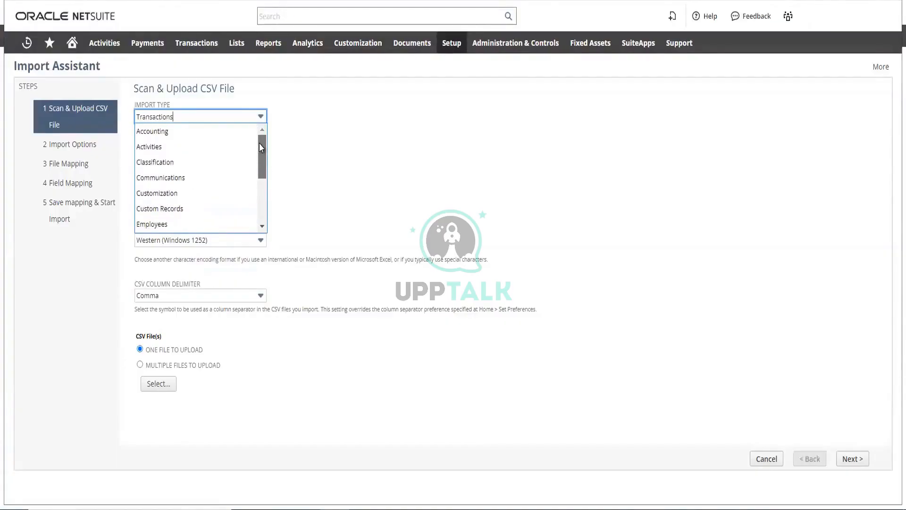
{"action": "scroll", "coordinate": [259, 147], "scroll_direction": "down", "scroll_amount": 2}
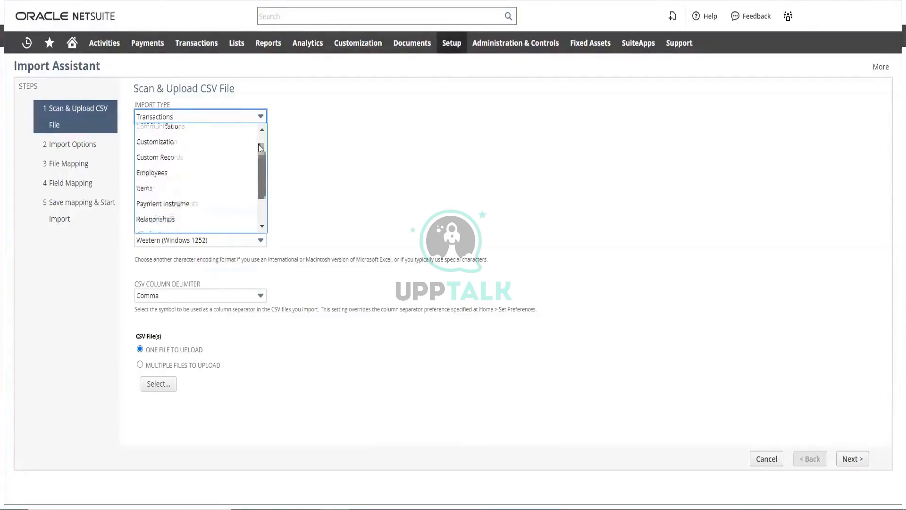
{"action": "scroll", "coordinate": [259, 147], "scroll_direction": "up", "scroll_amount": 2}
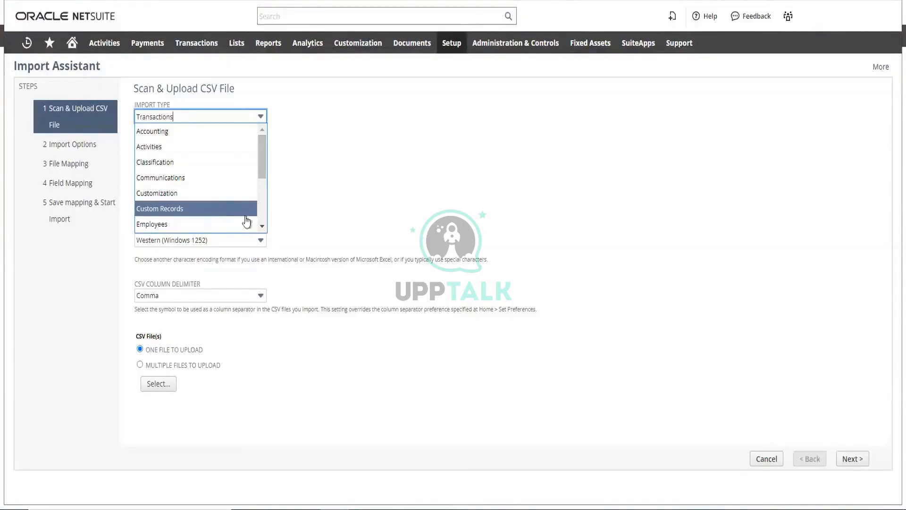
{"action": "left_click", "coordinate": [263, 226]}
{"action": "left_click", "coordinate": [263, 228]}
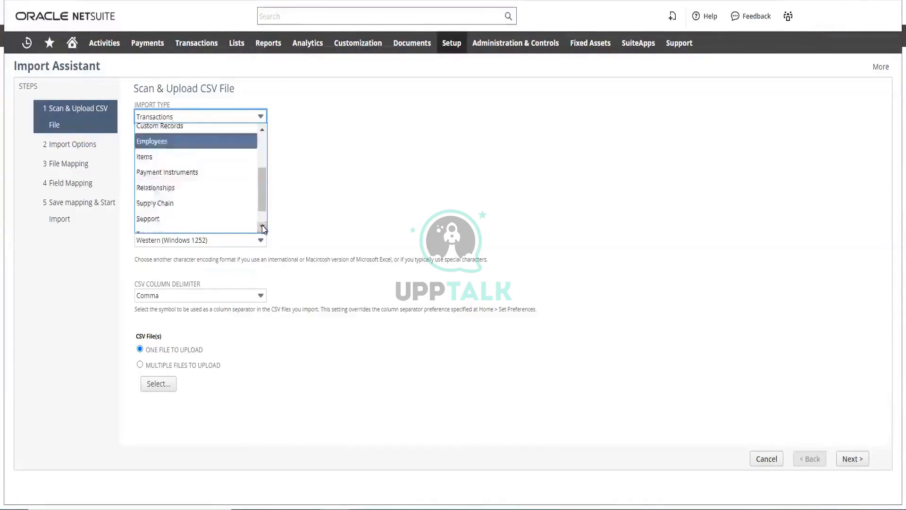
{"action": "left_click", "coordinate": [263, 227]}
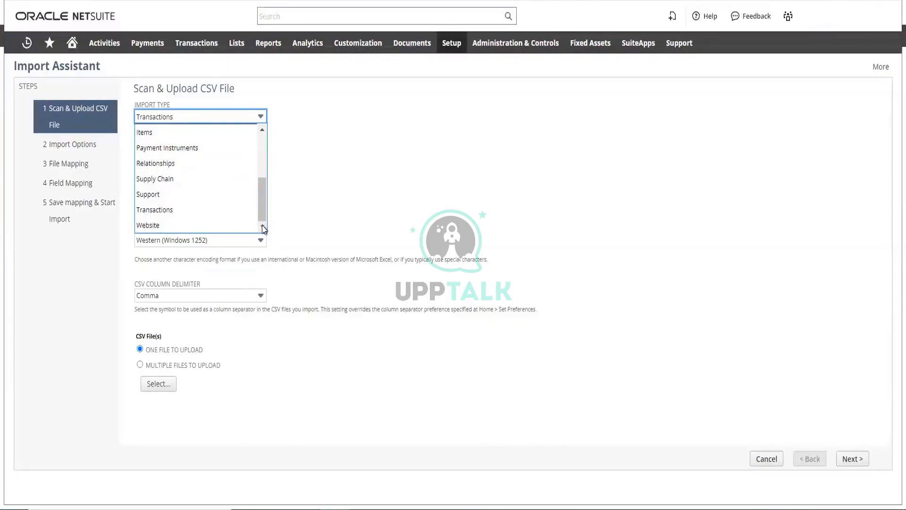
{"action": "left_click_drag", "start_coordinate": [263, 206], "coordinate": [256, 200]}
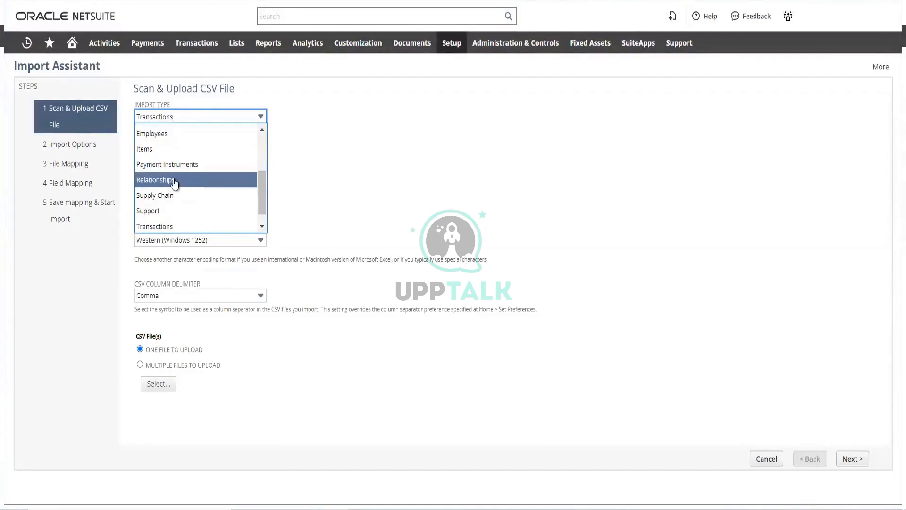
{"action": "left_click", "coordinate": [174, 183]}
Look through the record types available for Relationships and set the record type to Customers Only
{"action": "left_click", "coordinate": [220, 177]}
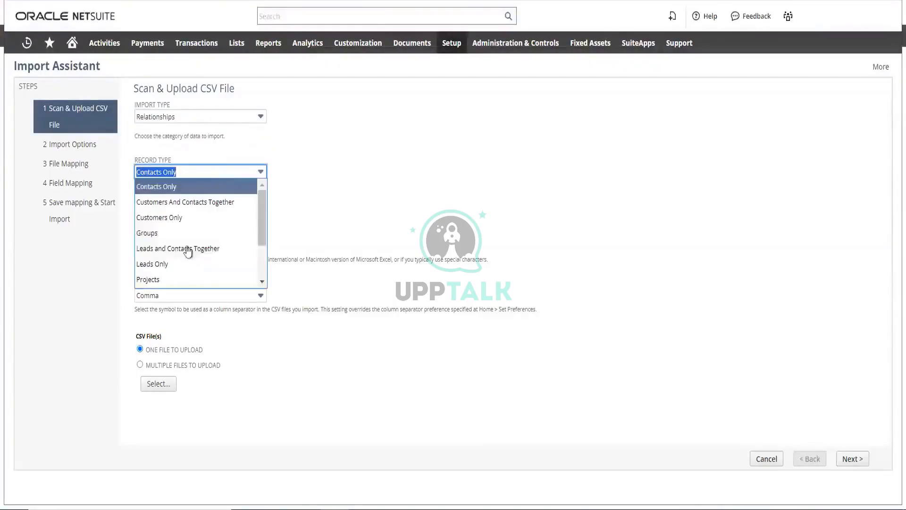
{"action": "scroll", "coordinate": [170, 238], "scroll_direction": "down", "scroll_amount": 2}
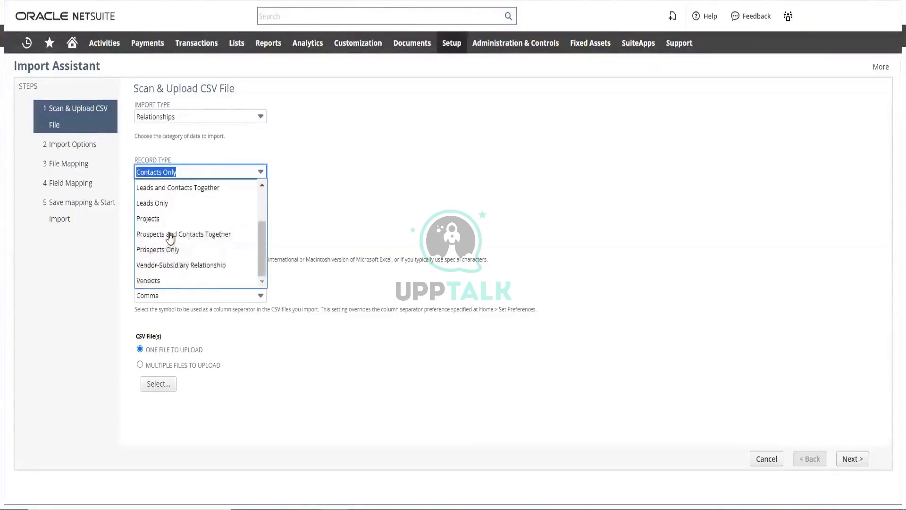
{"action": "scroll", "coordinate": [170, 238], "scroll_direction": "up", "scroll_amount": 2}
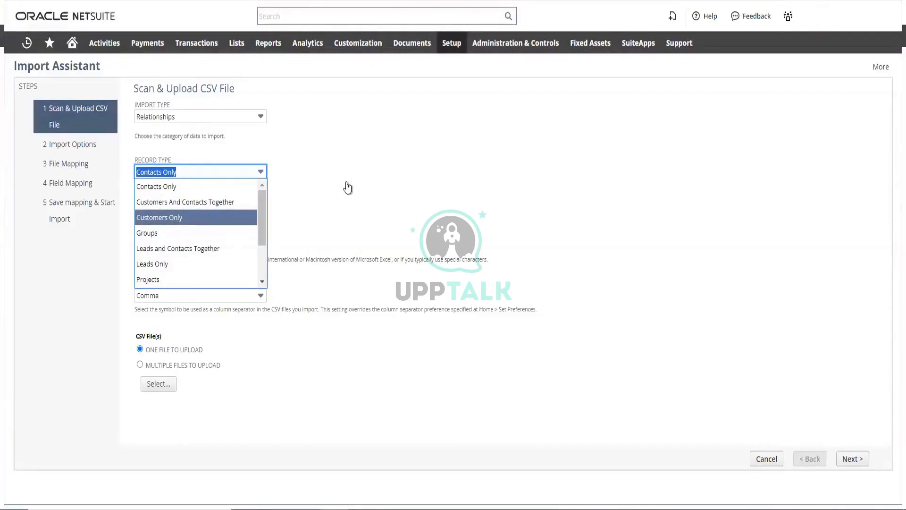
{"action": "key", "text": "Return"}
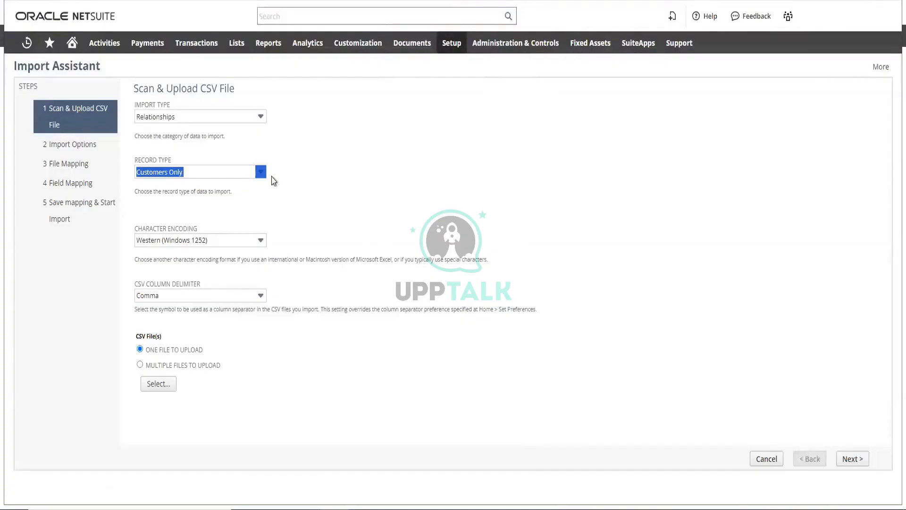
Try to upload the Inventroy_record Excel workbook modified at 9:38 PM as the import file
{"action": "left_click", "coordinate": [158, 384]}
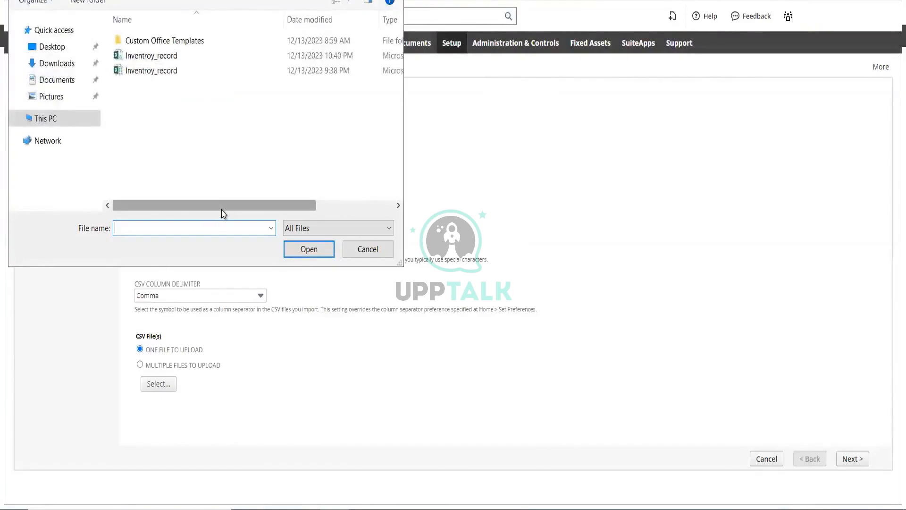
{"action": "left_click", "coordinate": [162, 73]}
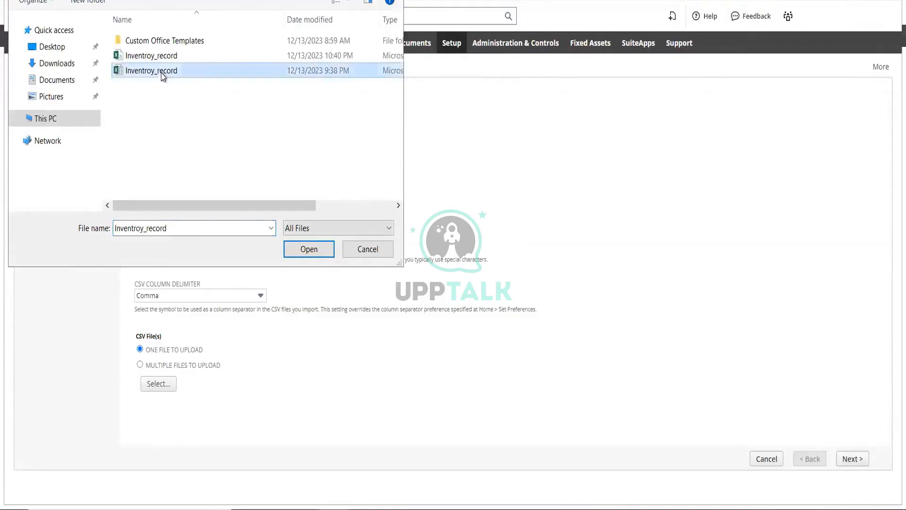
{"action": "left_click", "coordinate": [309, 250]}
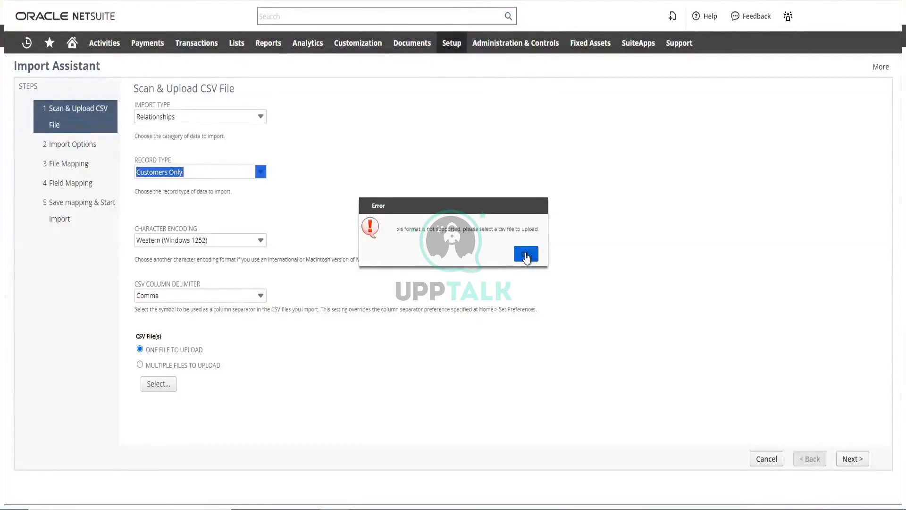
{"action": "left_click", "coordinate": [527, 255]}
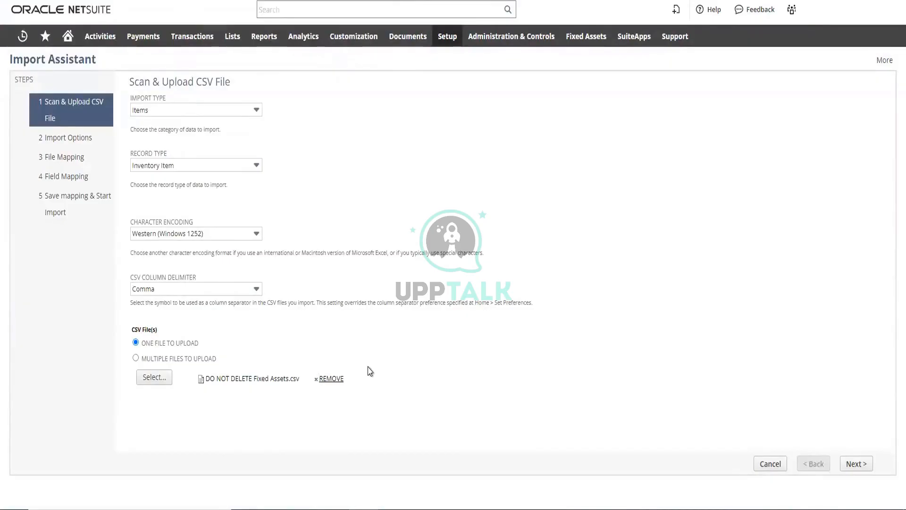
Choose DO NOT DELETE Fixed Assets.csv as the file to upload and set the data handling to Update in the import options
{"action": "left_click", "coordinate": [160, 381]}
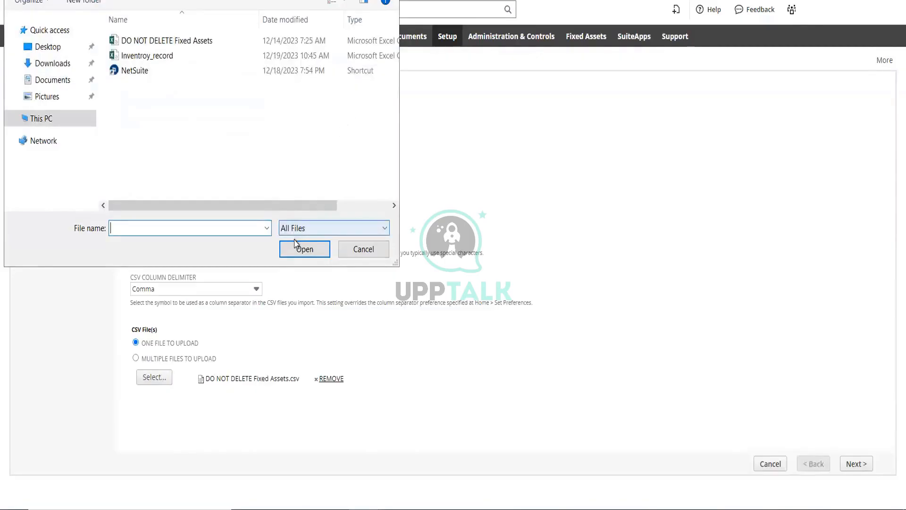
{"action": "left_click", "coordinate": [157, 41]}
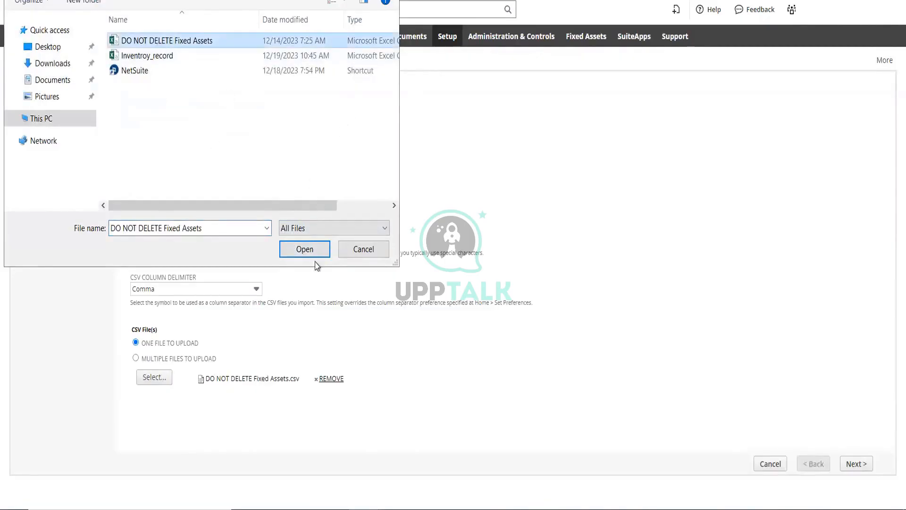
{"action": "left_click", "coordinate": [308, 249]}
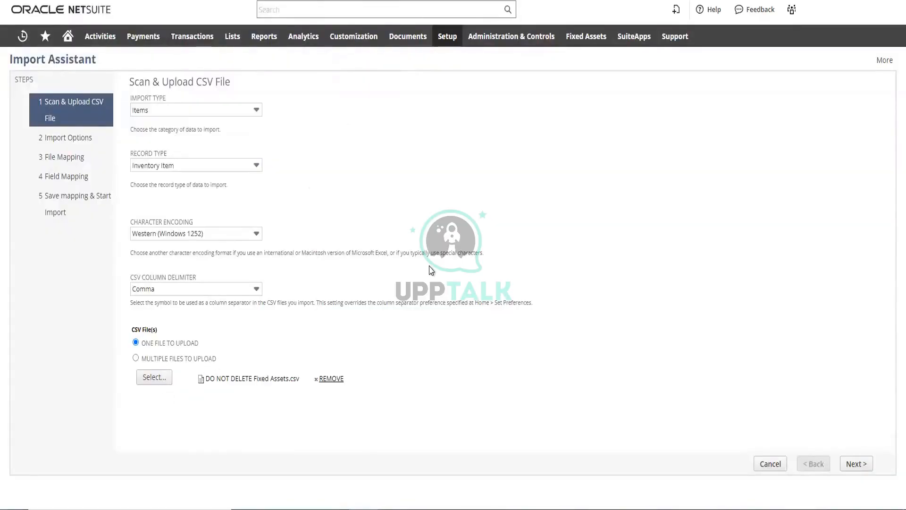
{"action": "left_click", "coordinate": [856, 463]}
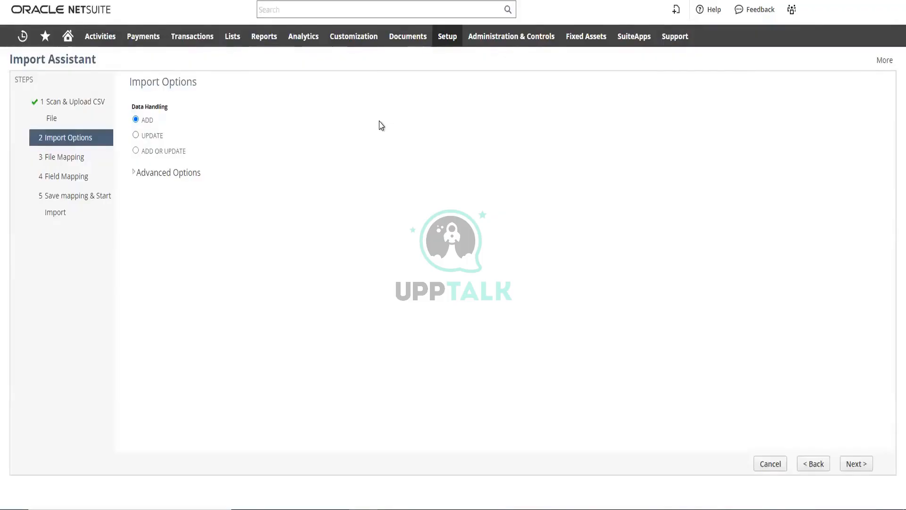
{"action": "left_click", "coordinate": [135, 135]}
Open the list of sales orders in a new browser tab
{"action": "mouse_move", "coordinate": [204, 35]}
{"action": "mouse_move", "coordinate": [199, 150]}
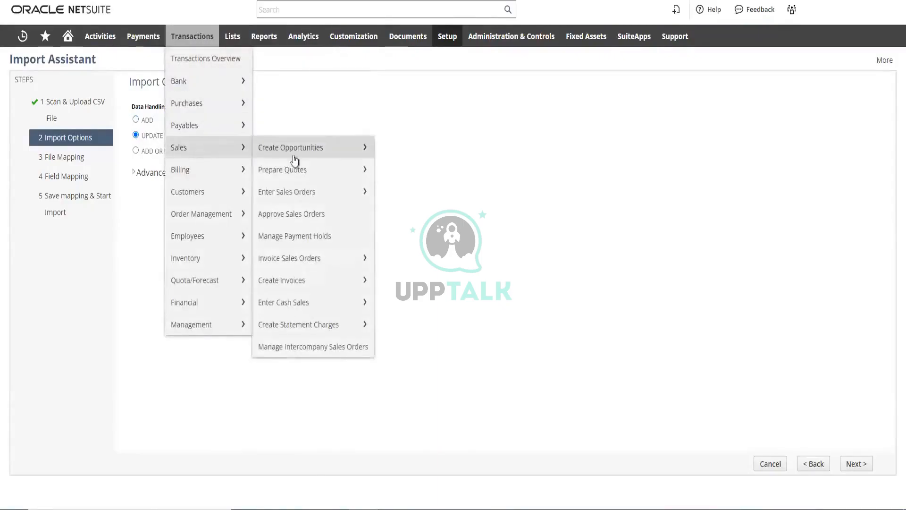
{"action": "mouse_move", "coordinate": [292, 196]}
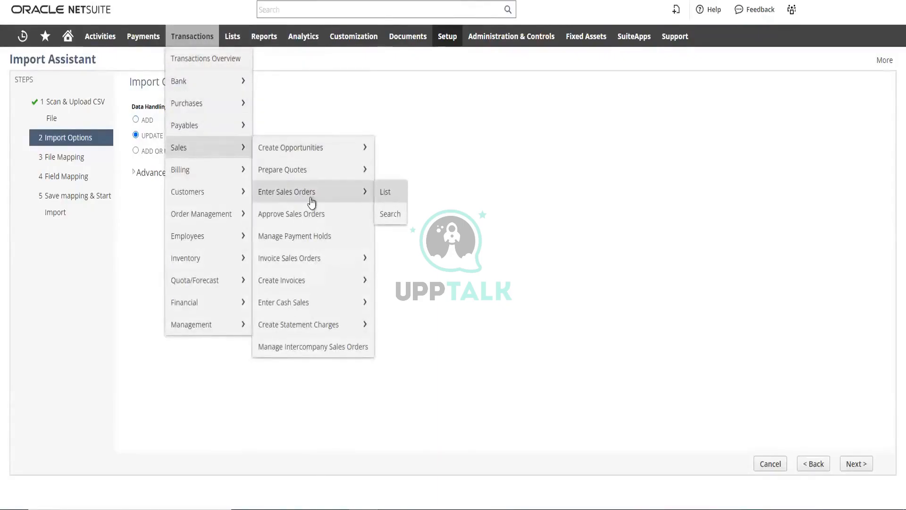
{"action": "right_click", "coordinate": [382, 192]}
{"action": "left_click", "coordinate": [414, 202]}
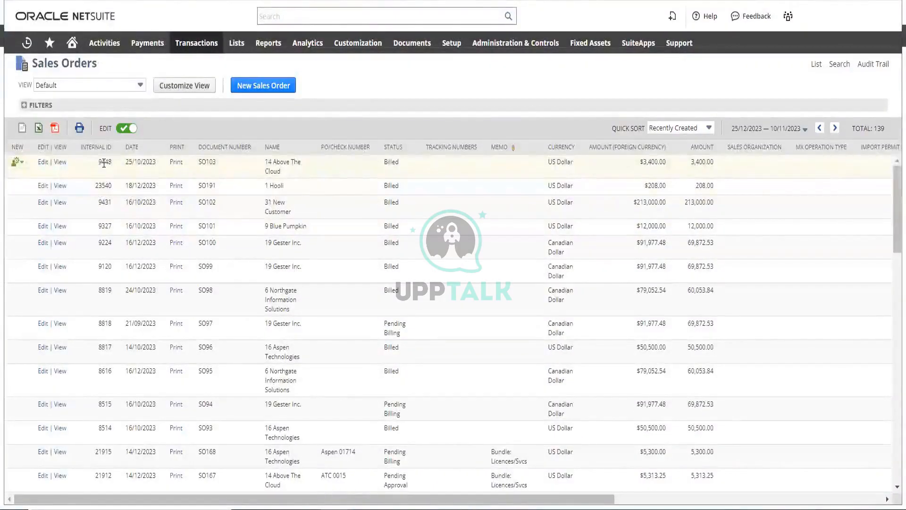
Examine the internal ID of the first sales order in the list
{"action": "double_click", "coordinate": [104, 162]}
{"action": "mouse_move", "coordinate": [208, 167]}
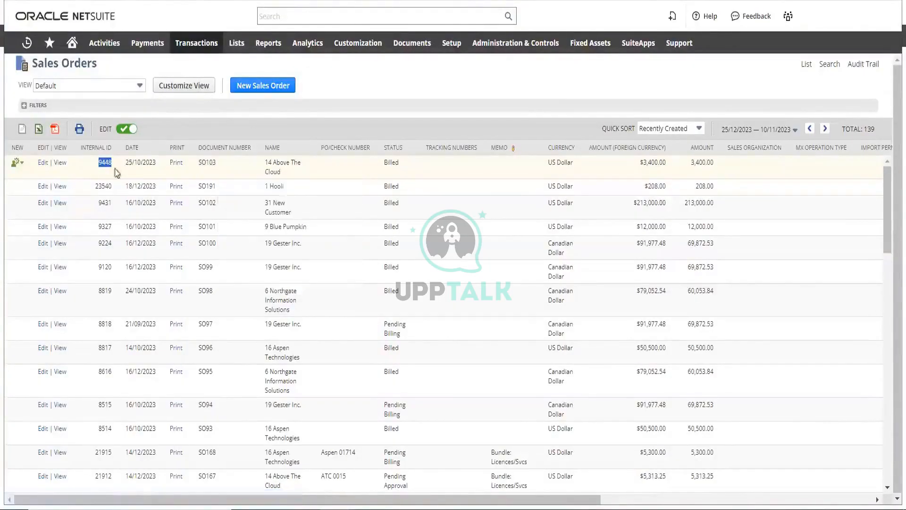
{"action": "left_click", "coordinate": [93, 170]}
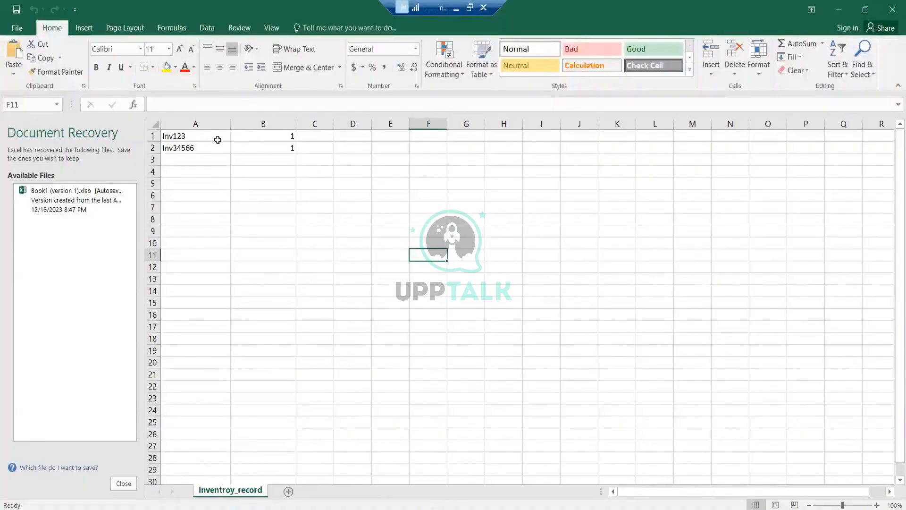
Switch to the Inventroy_record file in Excel and select cell A1
{"action": "left_click", "coordinate": [200, 136]}
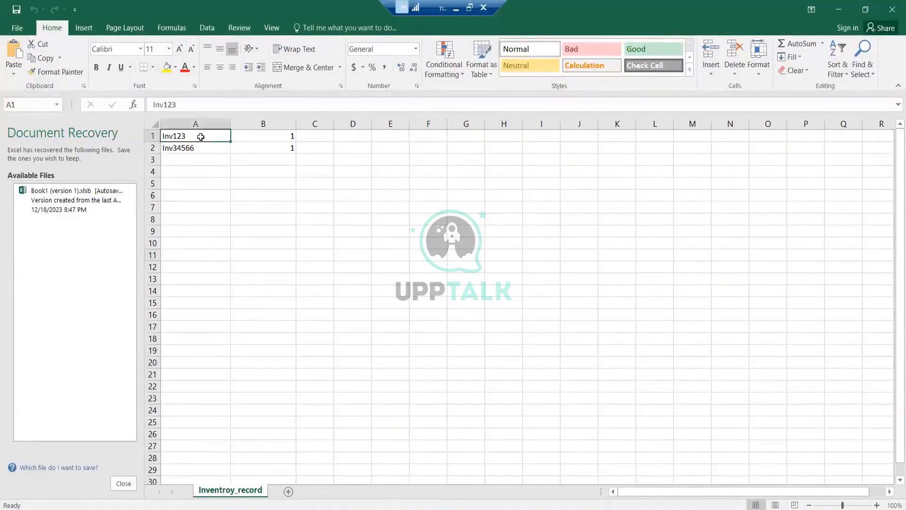